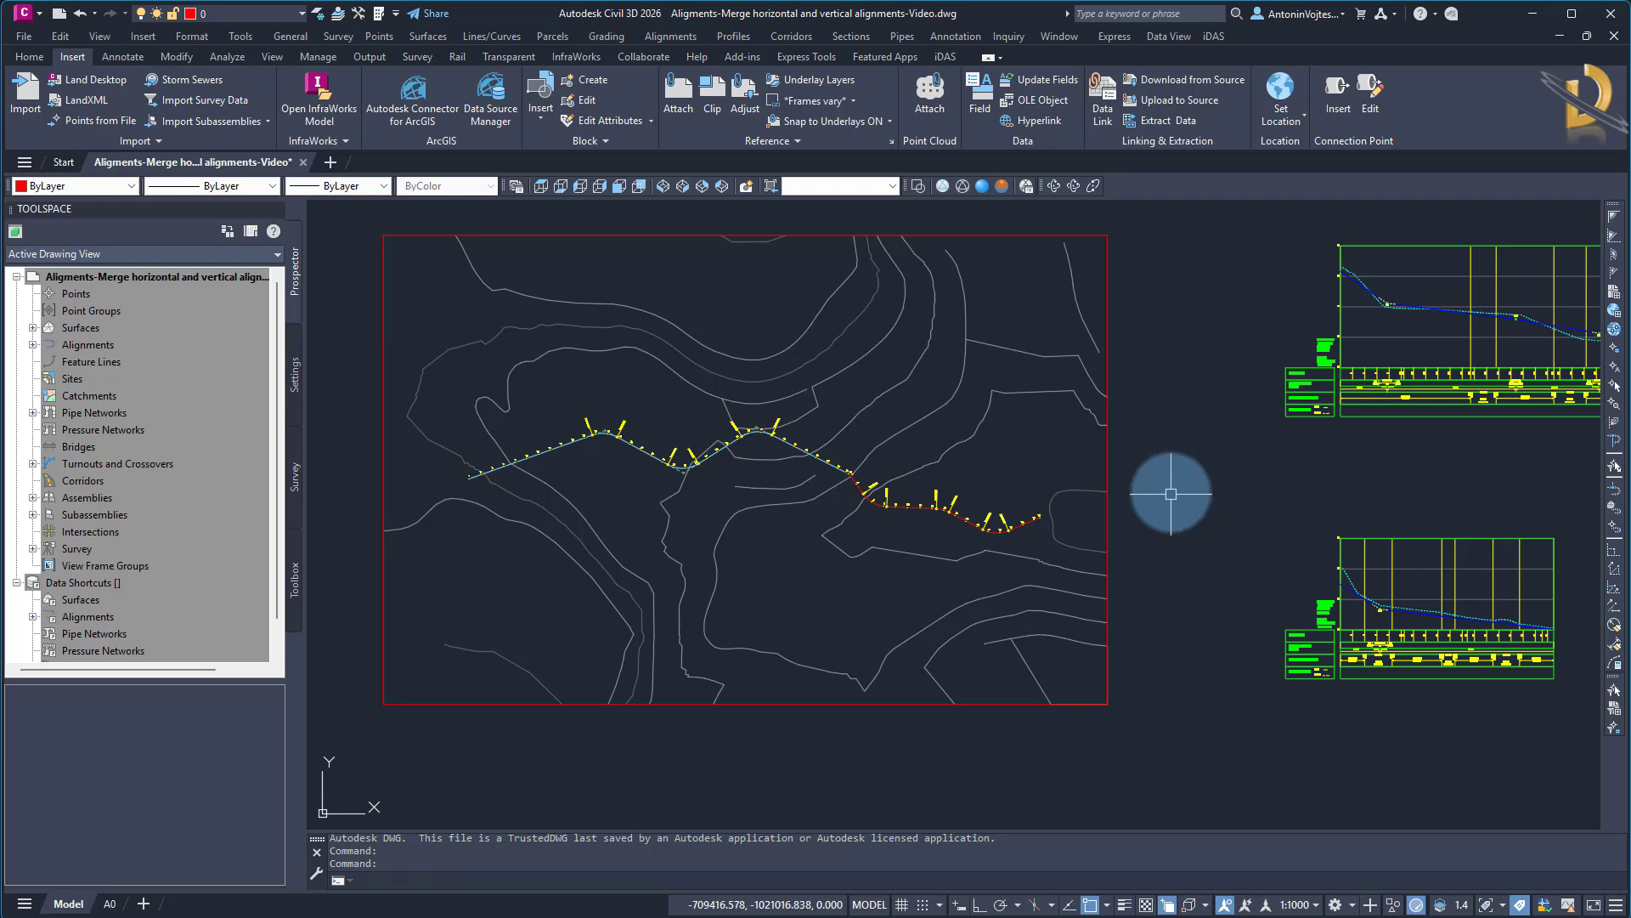
Examine the junction between Alignment 1 and Alignment 2 and the station labels on both sides of it
middle_click_drag(1195, 538, 1041, 551)
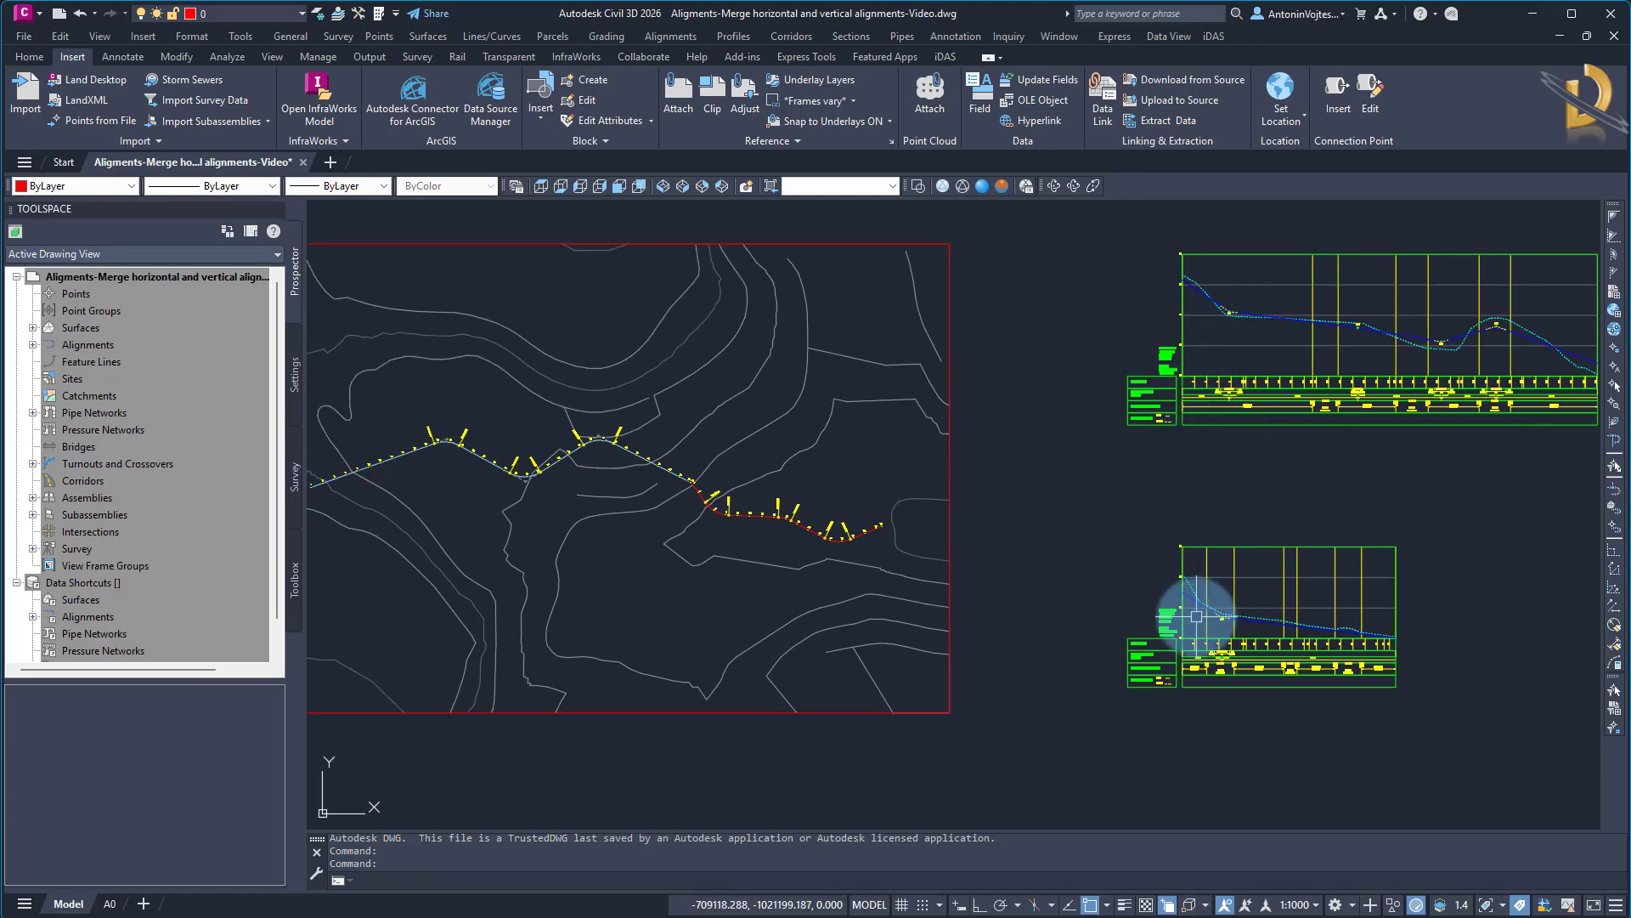
scroll(710, 492, "up", 10)
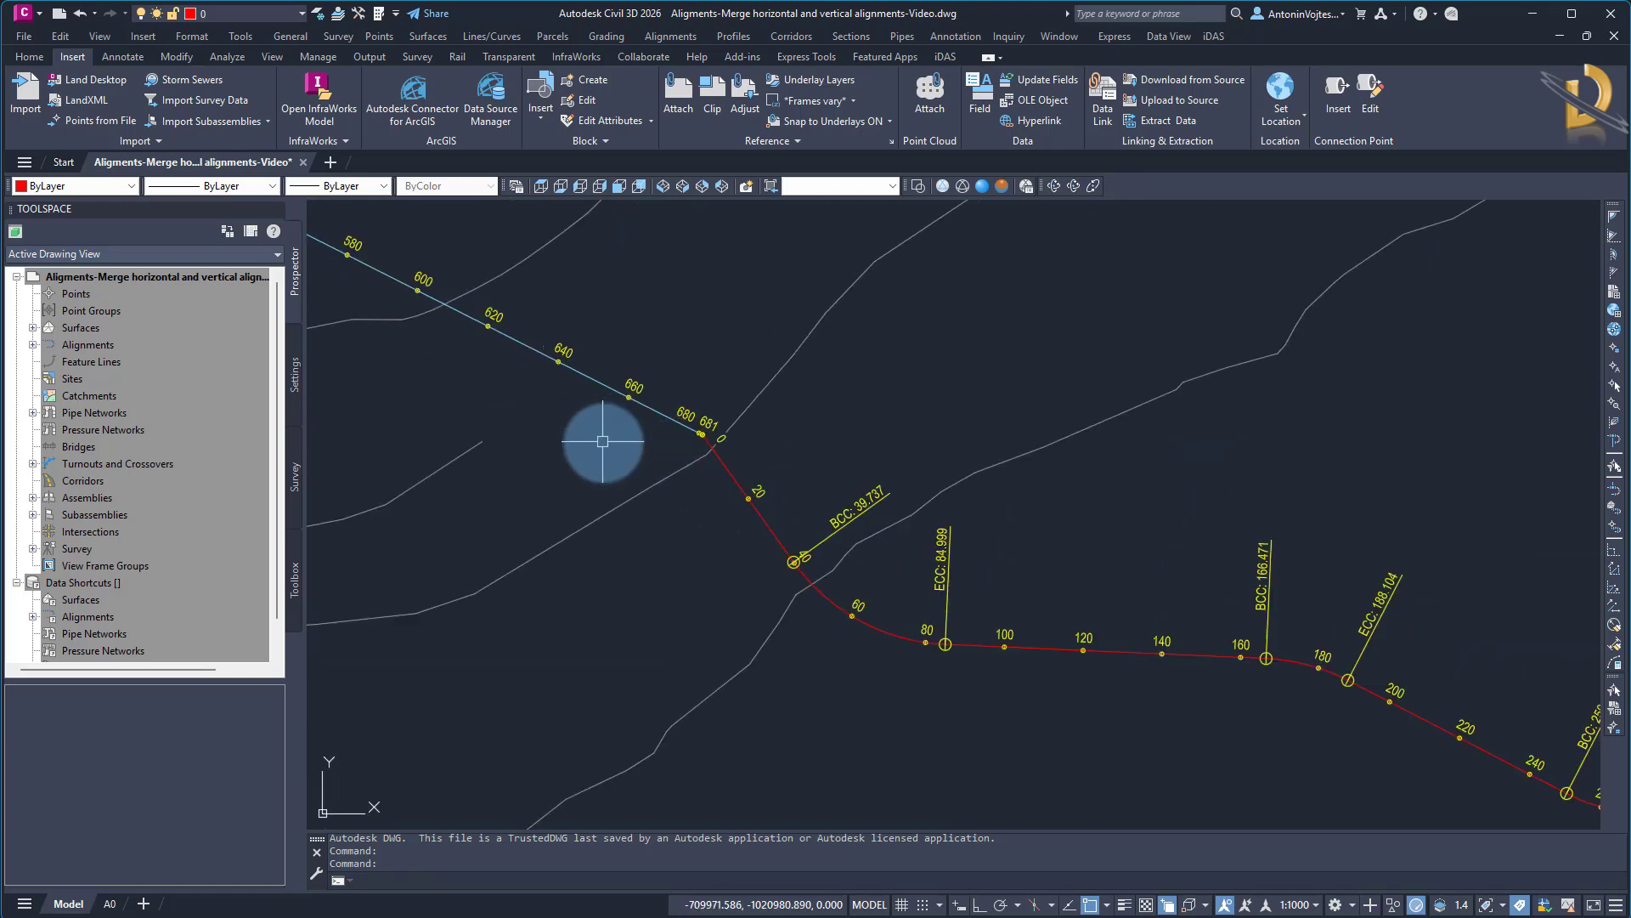
middle_click_drag(608, 444, 812, 452)
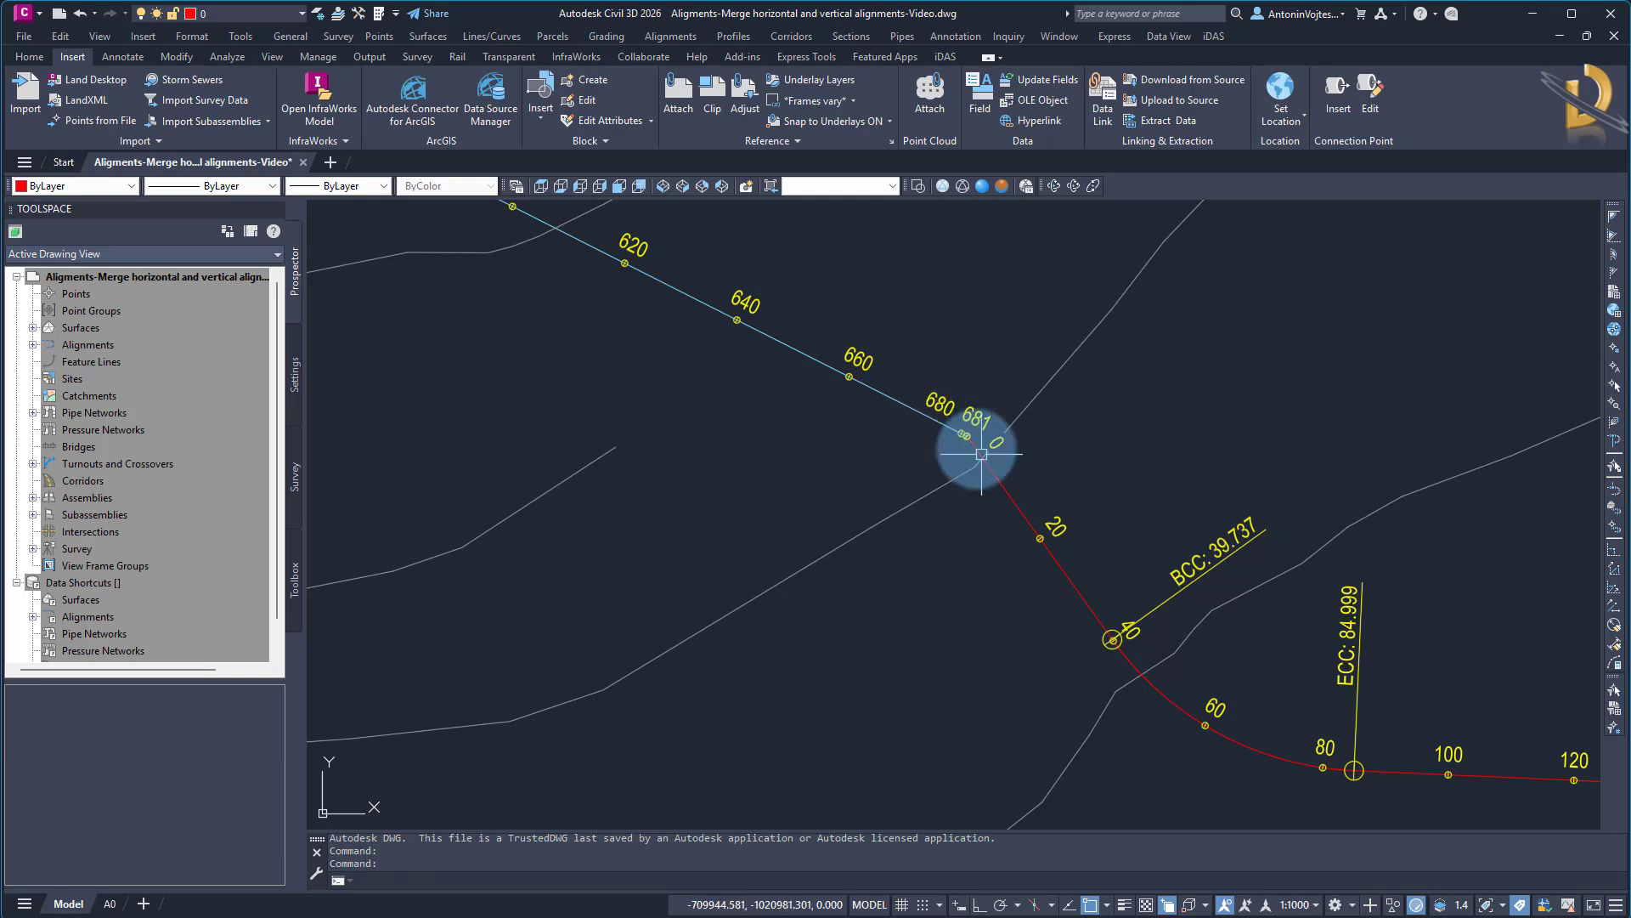
scroll(965, 439, "up", 8)
scroll(958, 430, "down", 4)
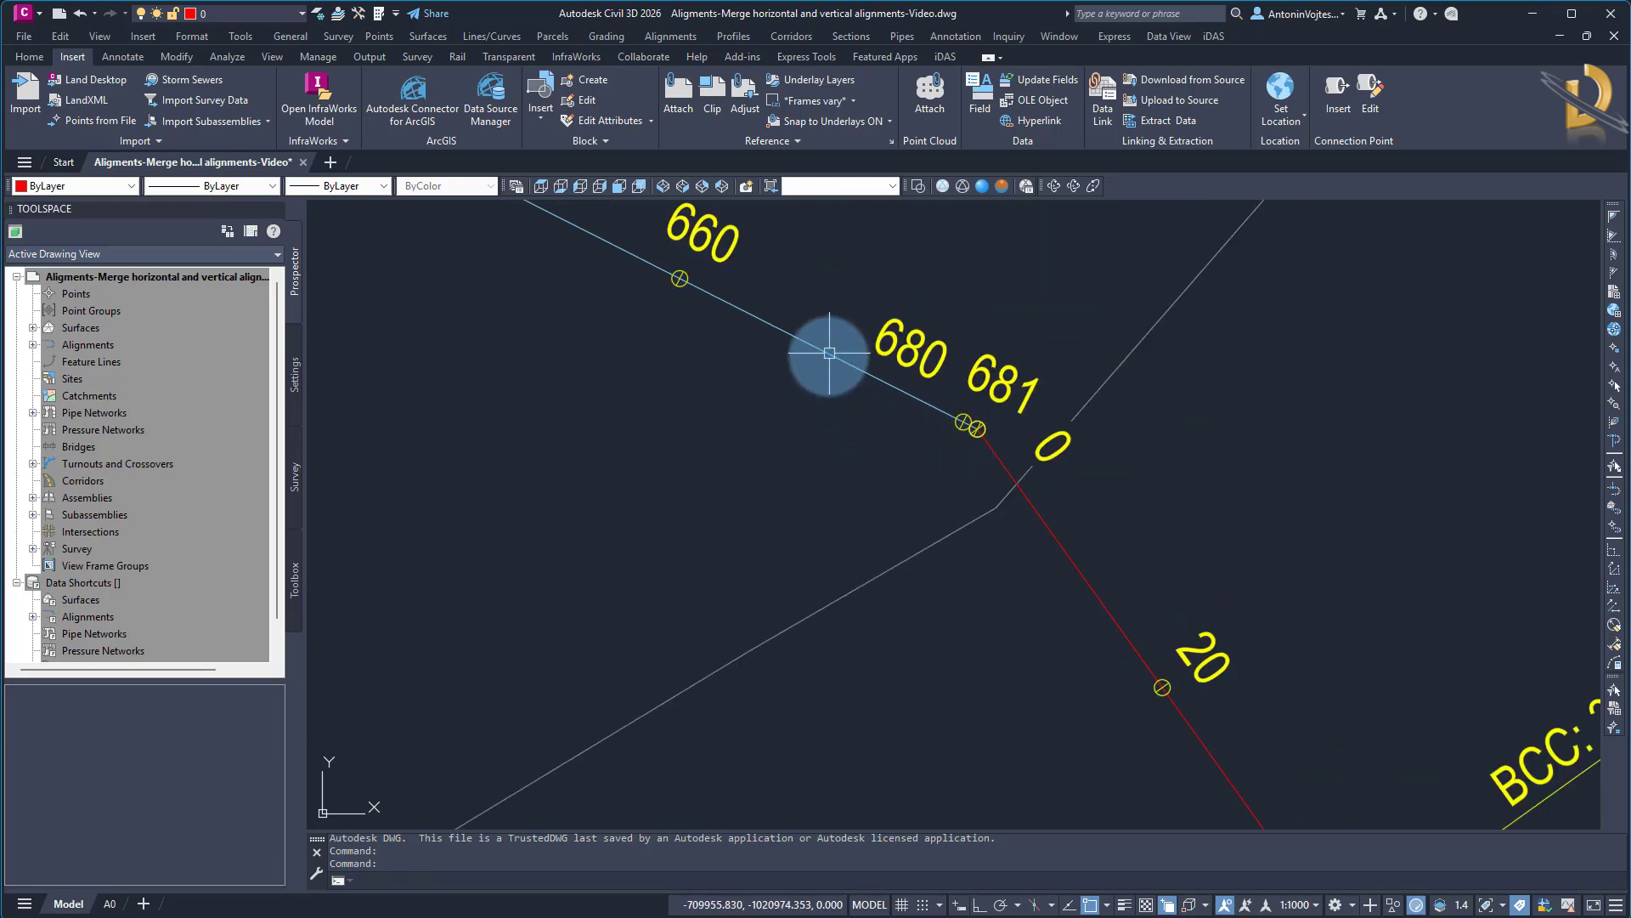
left_click(826, 350)
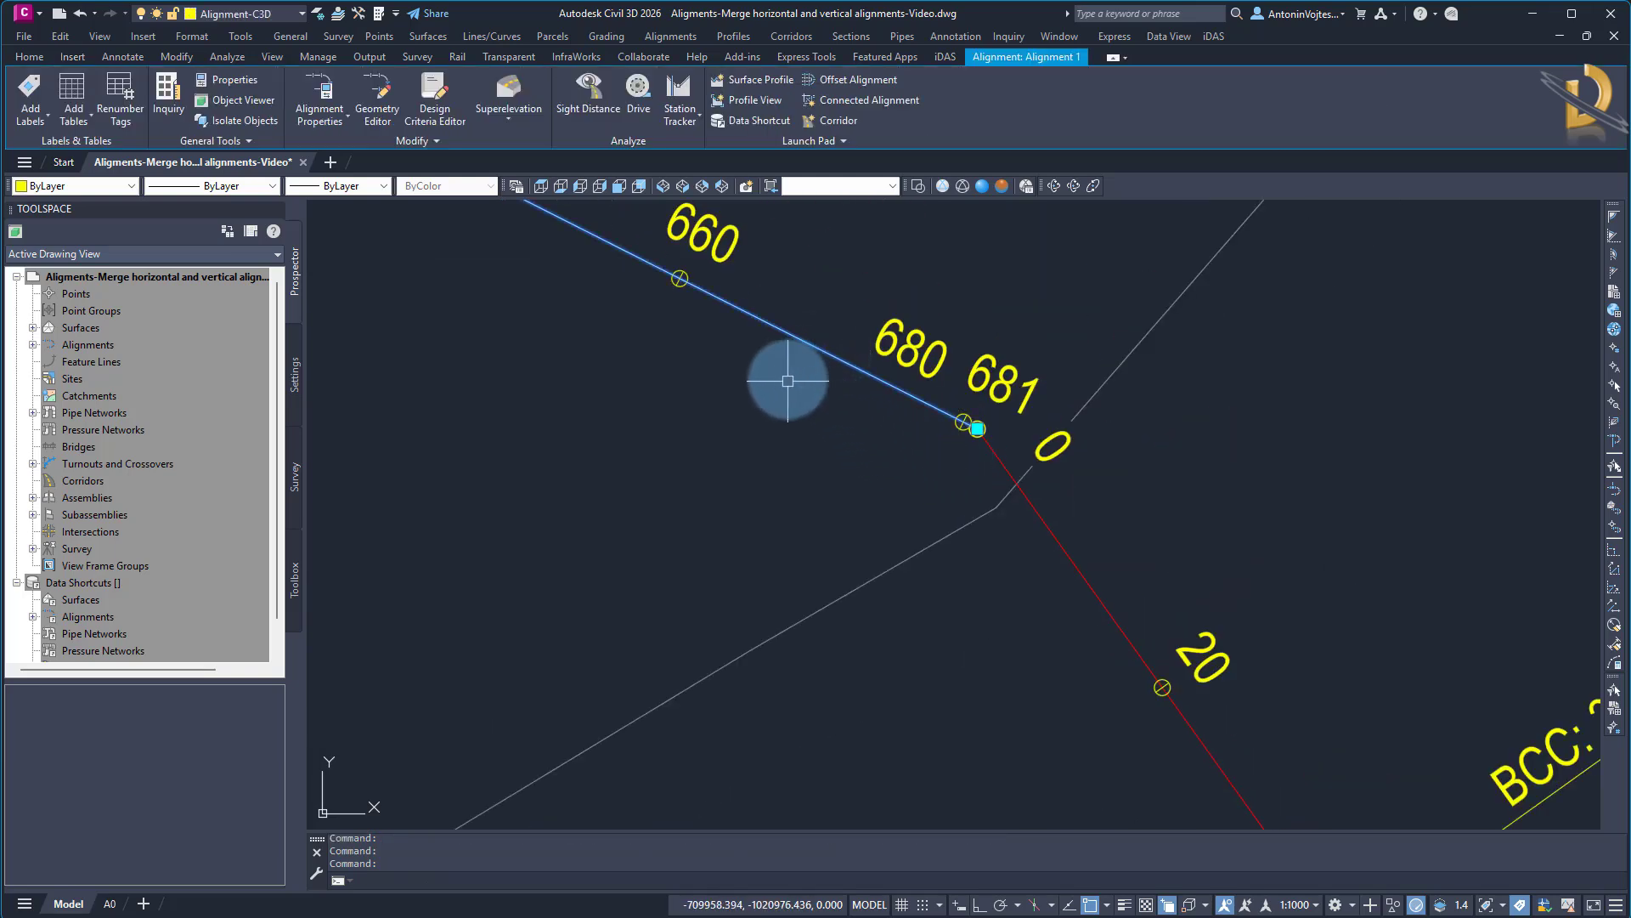
key("Escape")
middle_click_drag(989, 423, 905, 367)
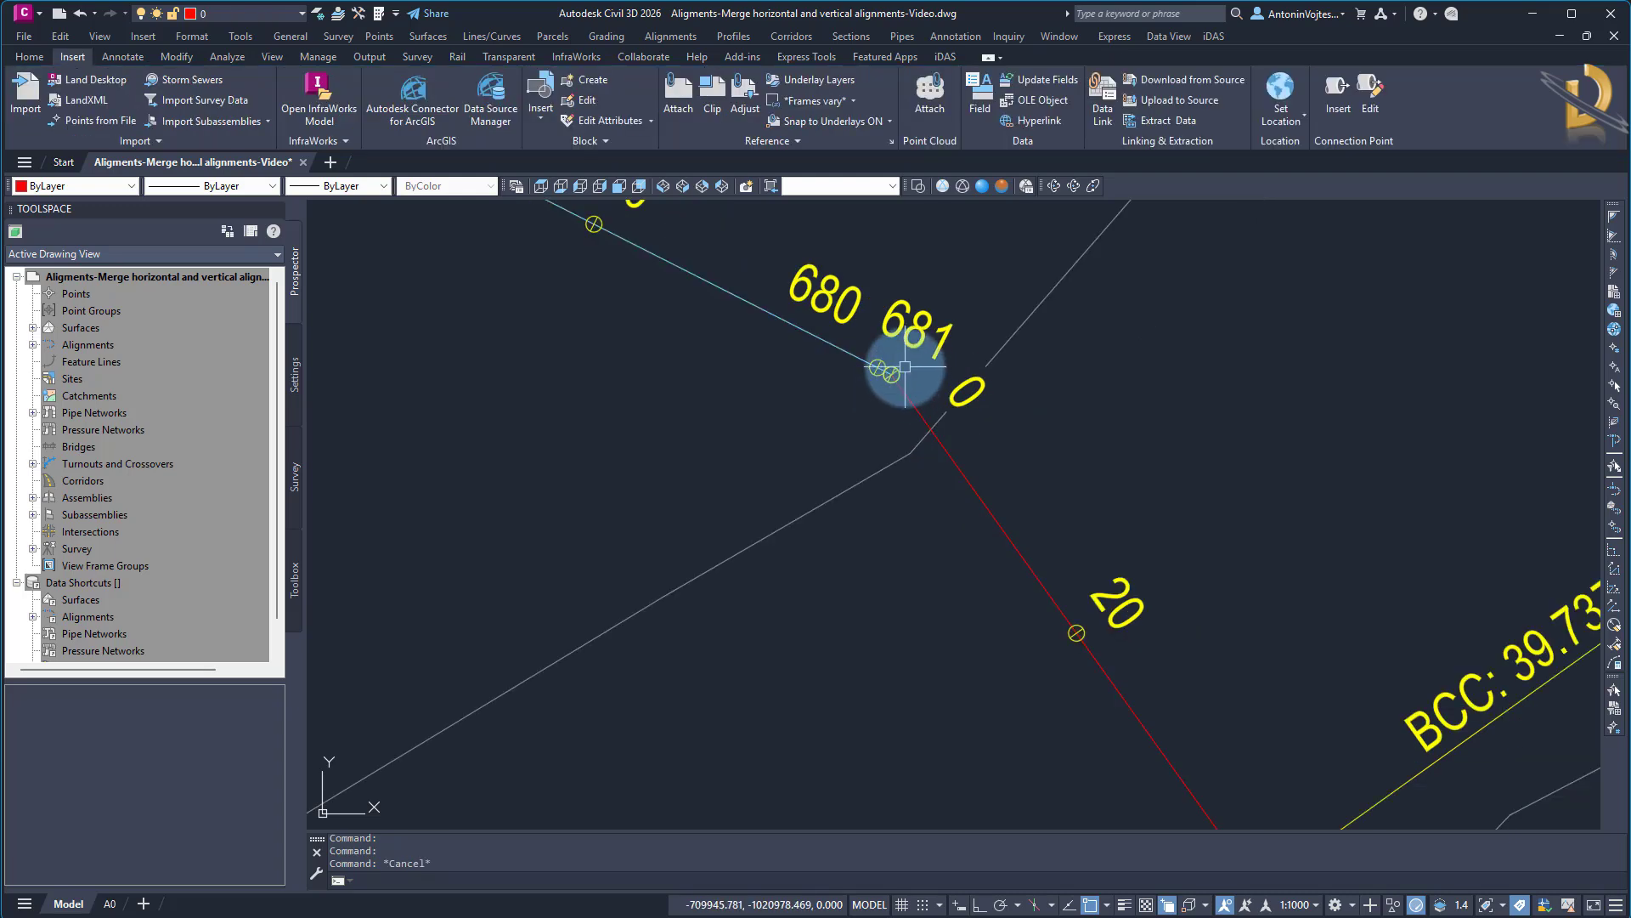
left_click(980, 508)
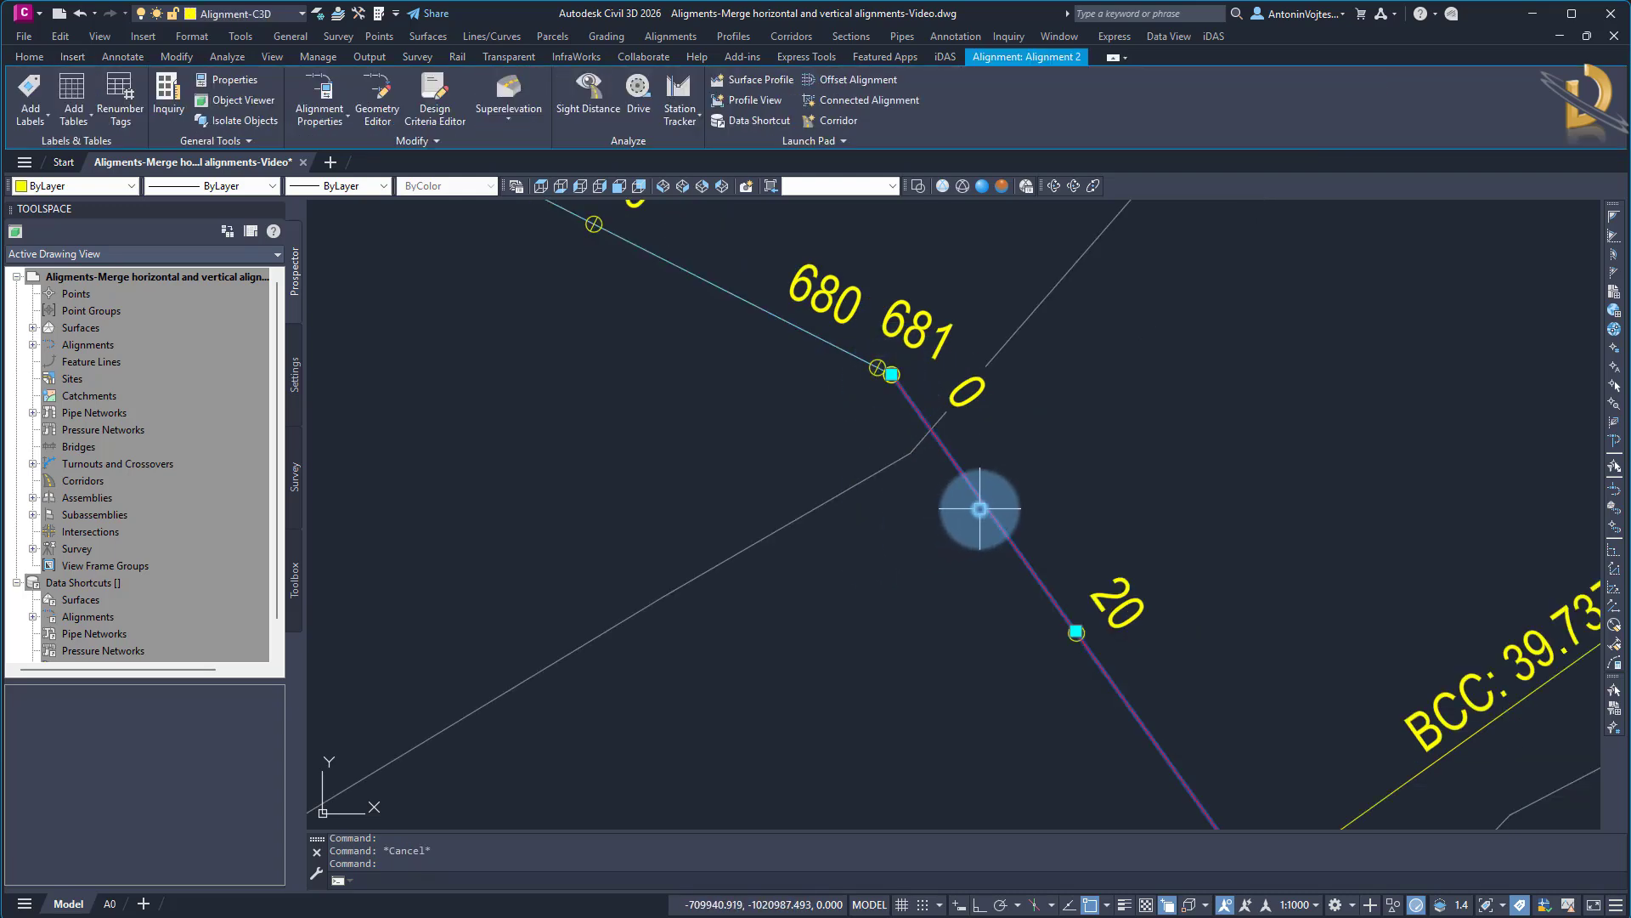
key("Escape")
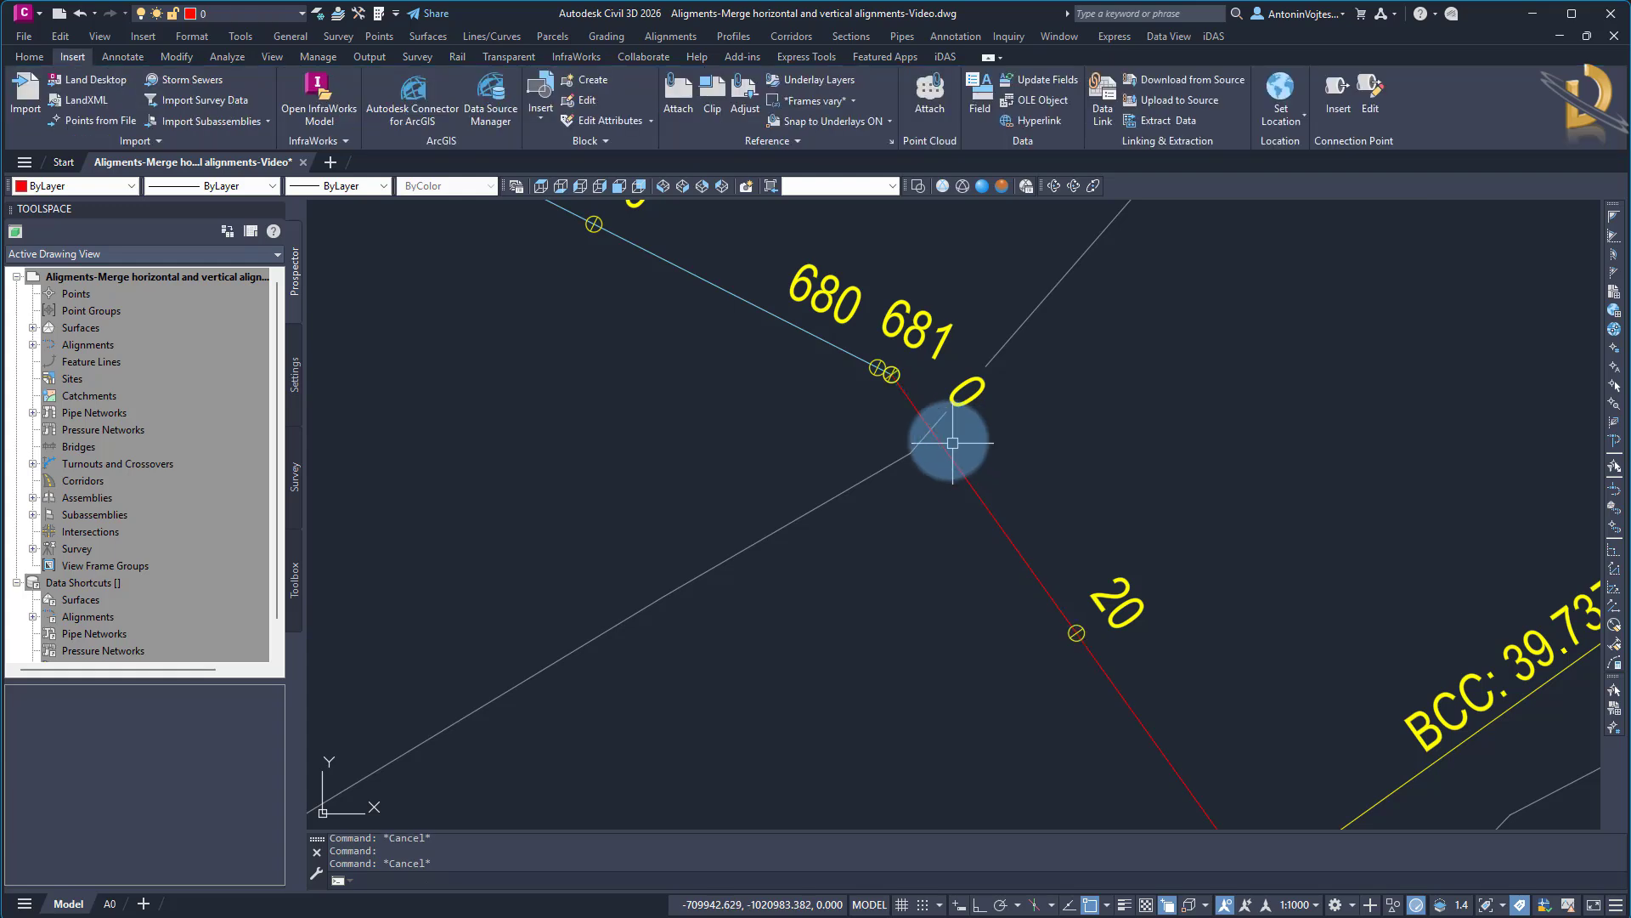
scroll(952, 443, "down", 5)
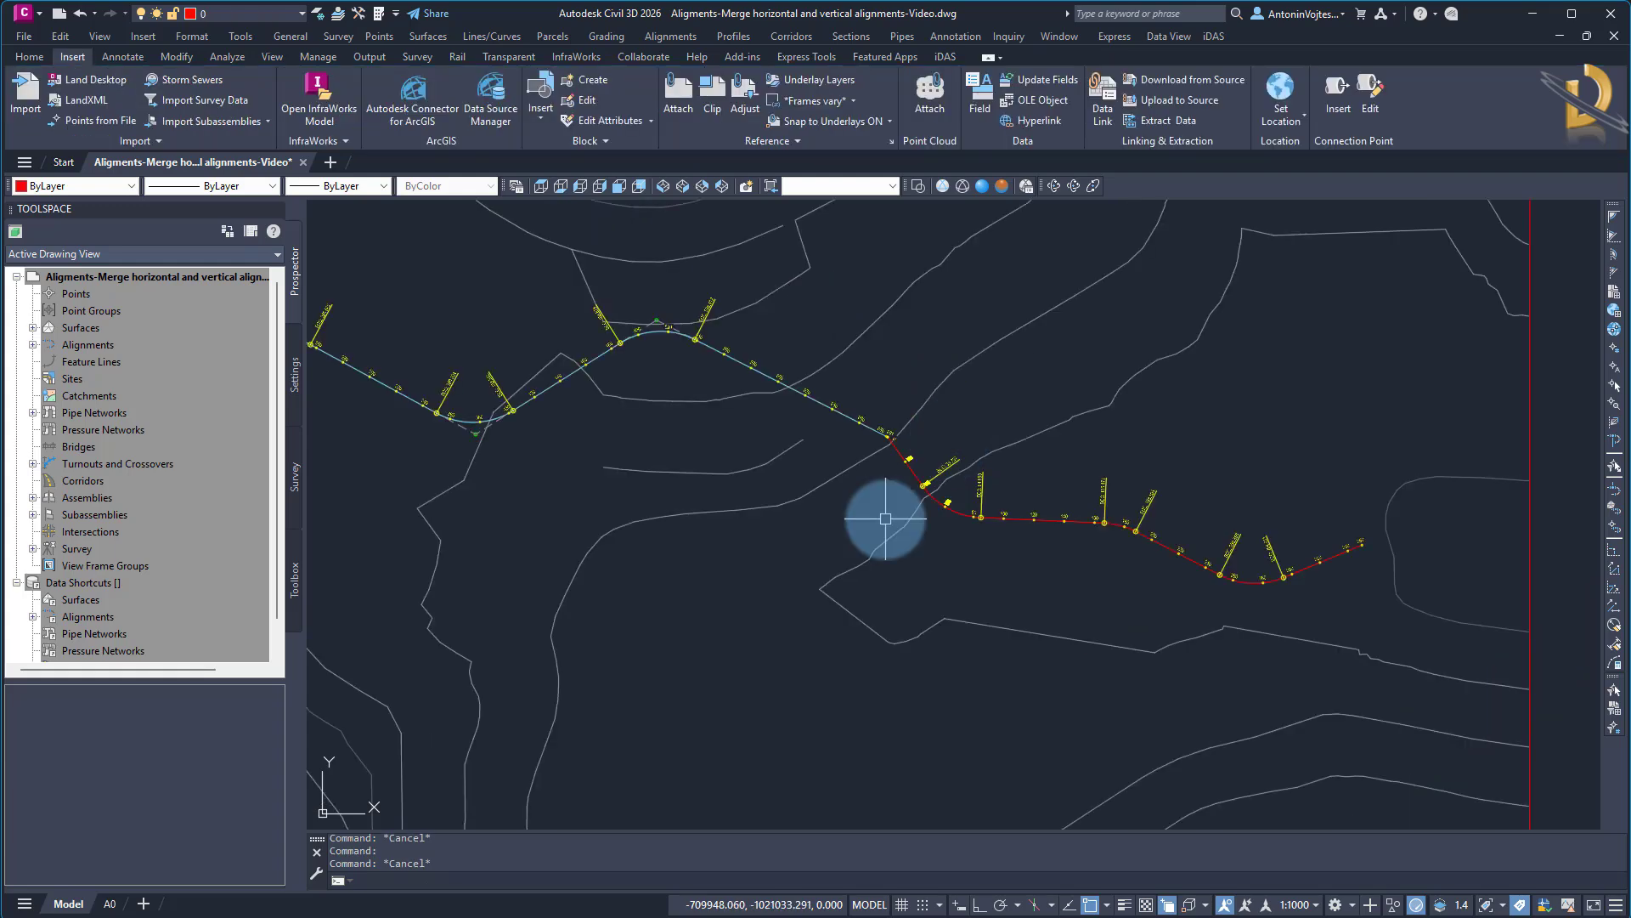
scroll(856, 473, "up", 12)
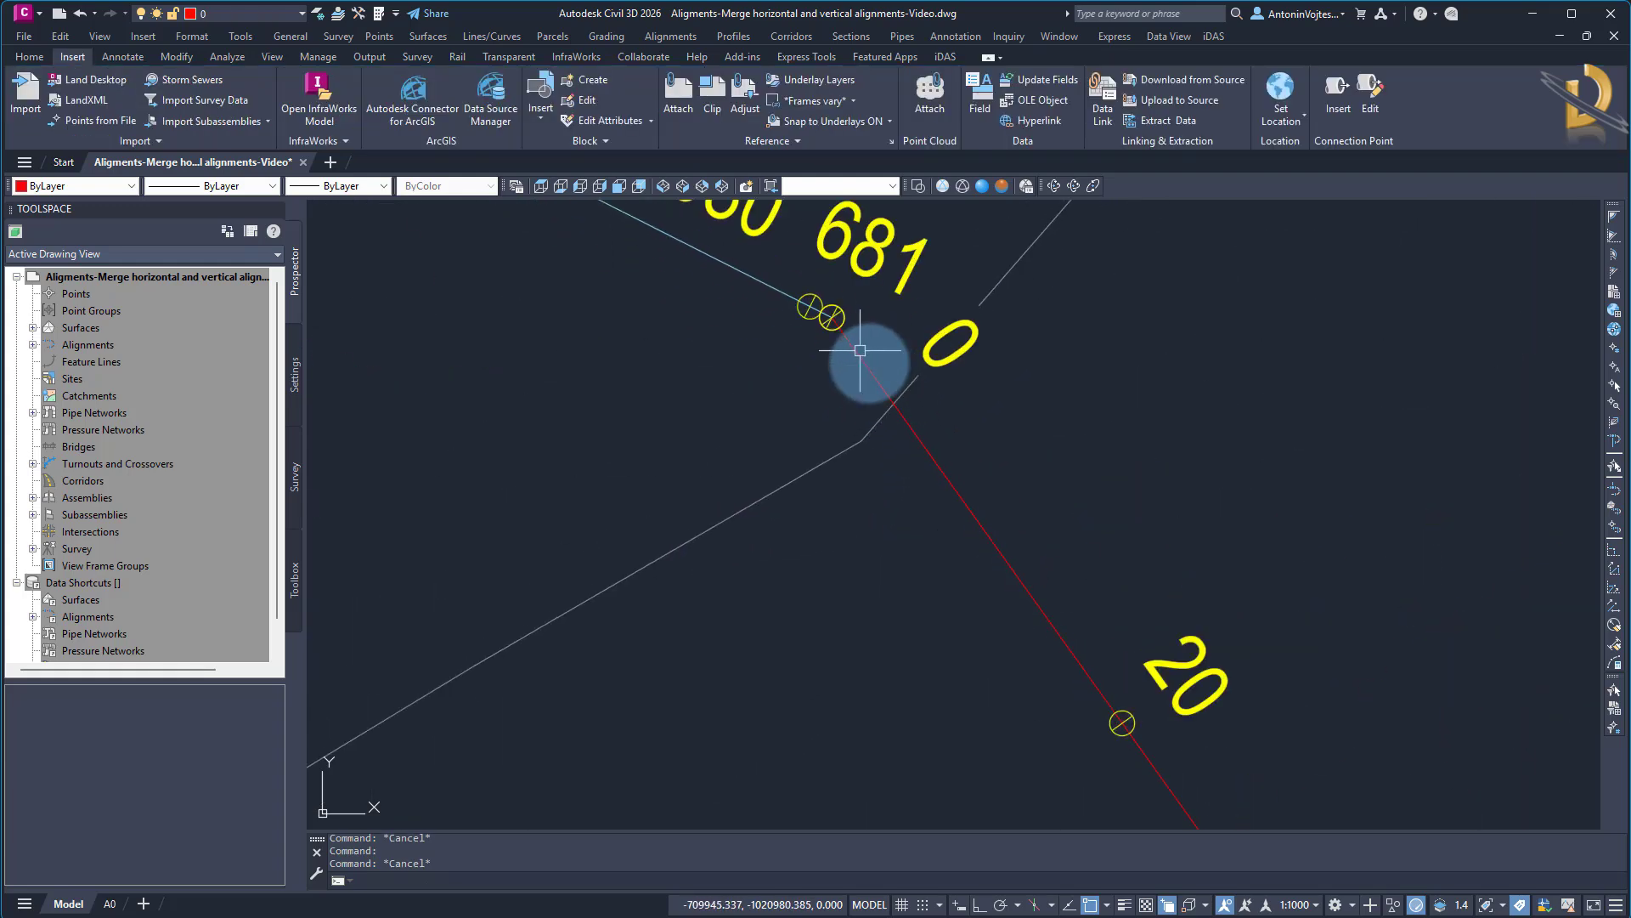
mouse_move(874, 365)
middle_mouse_down()
mouse_move(835, 429)
mouse_move(860, 451)
middle_mouse_up()
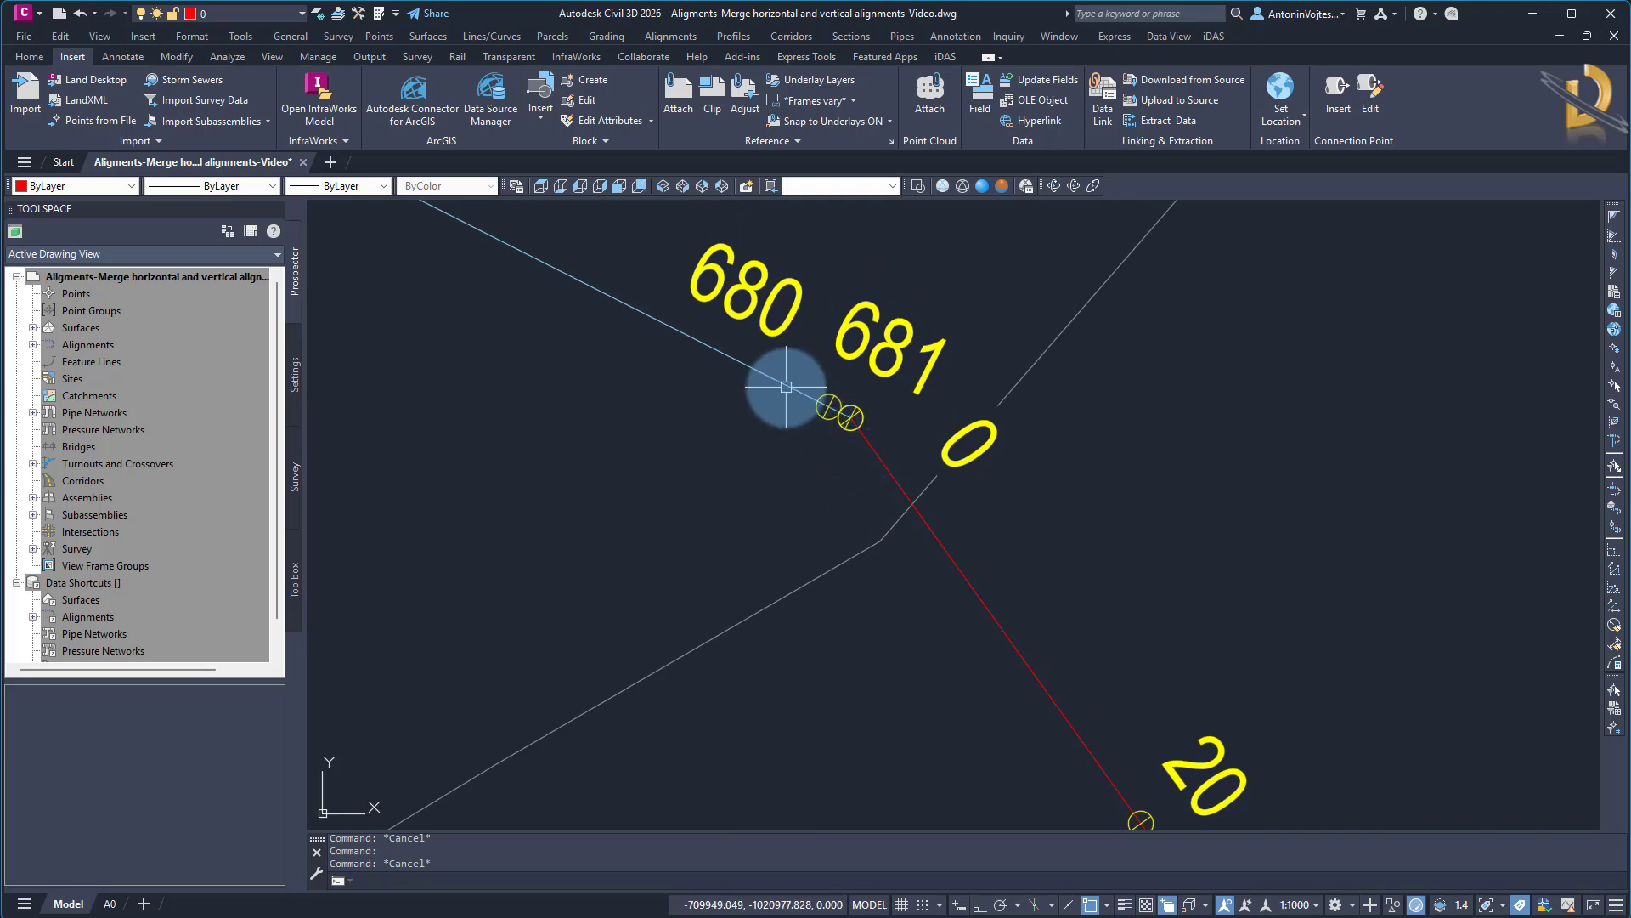
Copy the end station value from Alignment 1's station control properties and leave its properties without changes
left_click(739, 363)
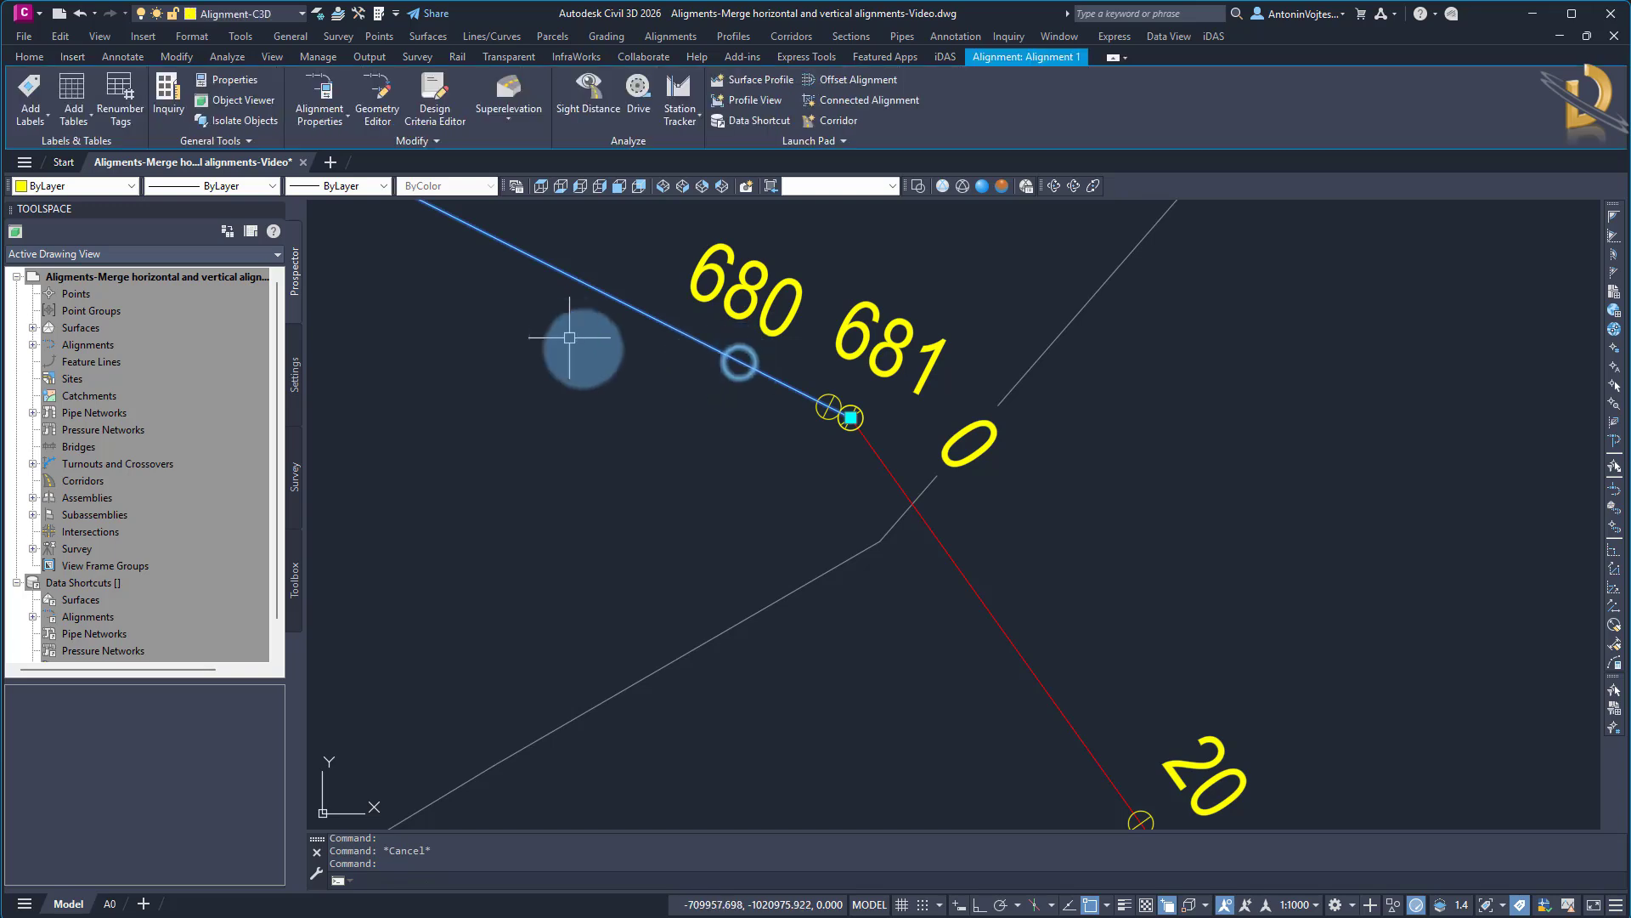
right_click(630, 304)
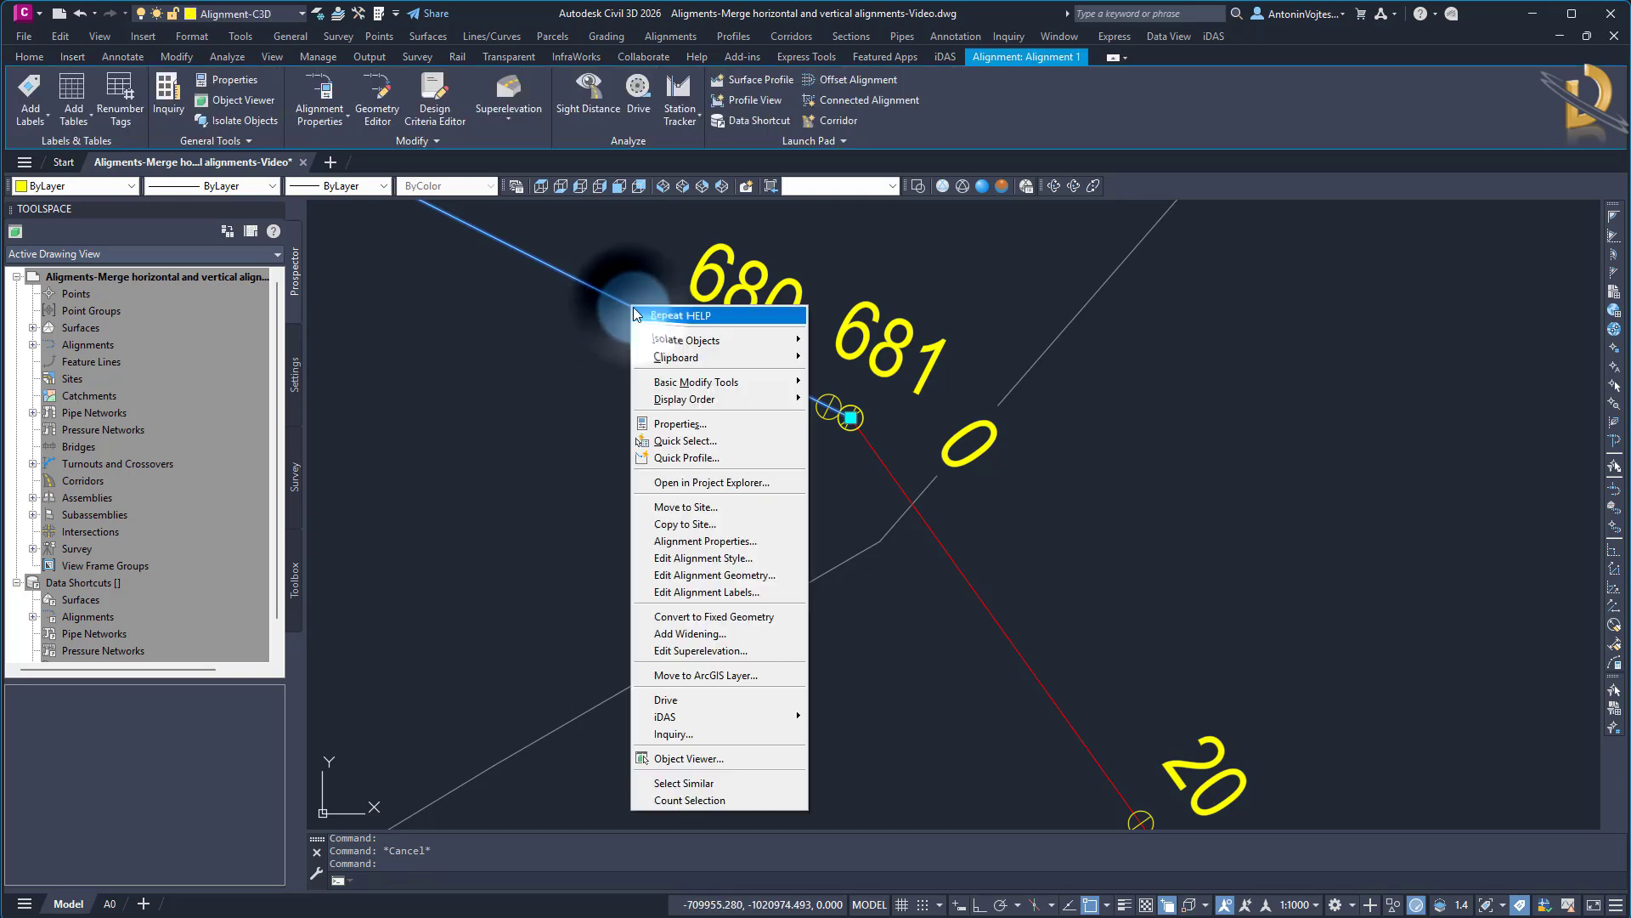
left_click(694, 523)
left_click(149, 268)
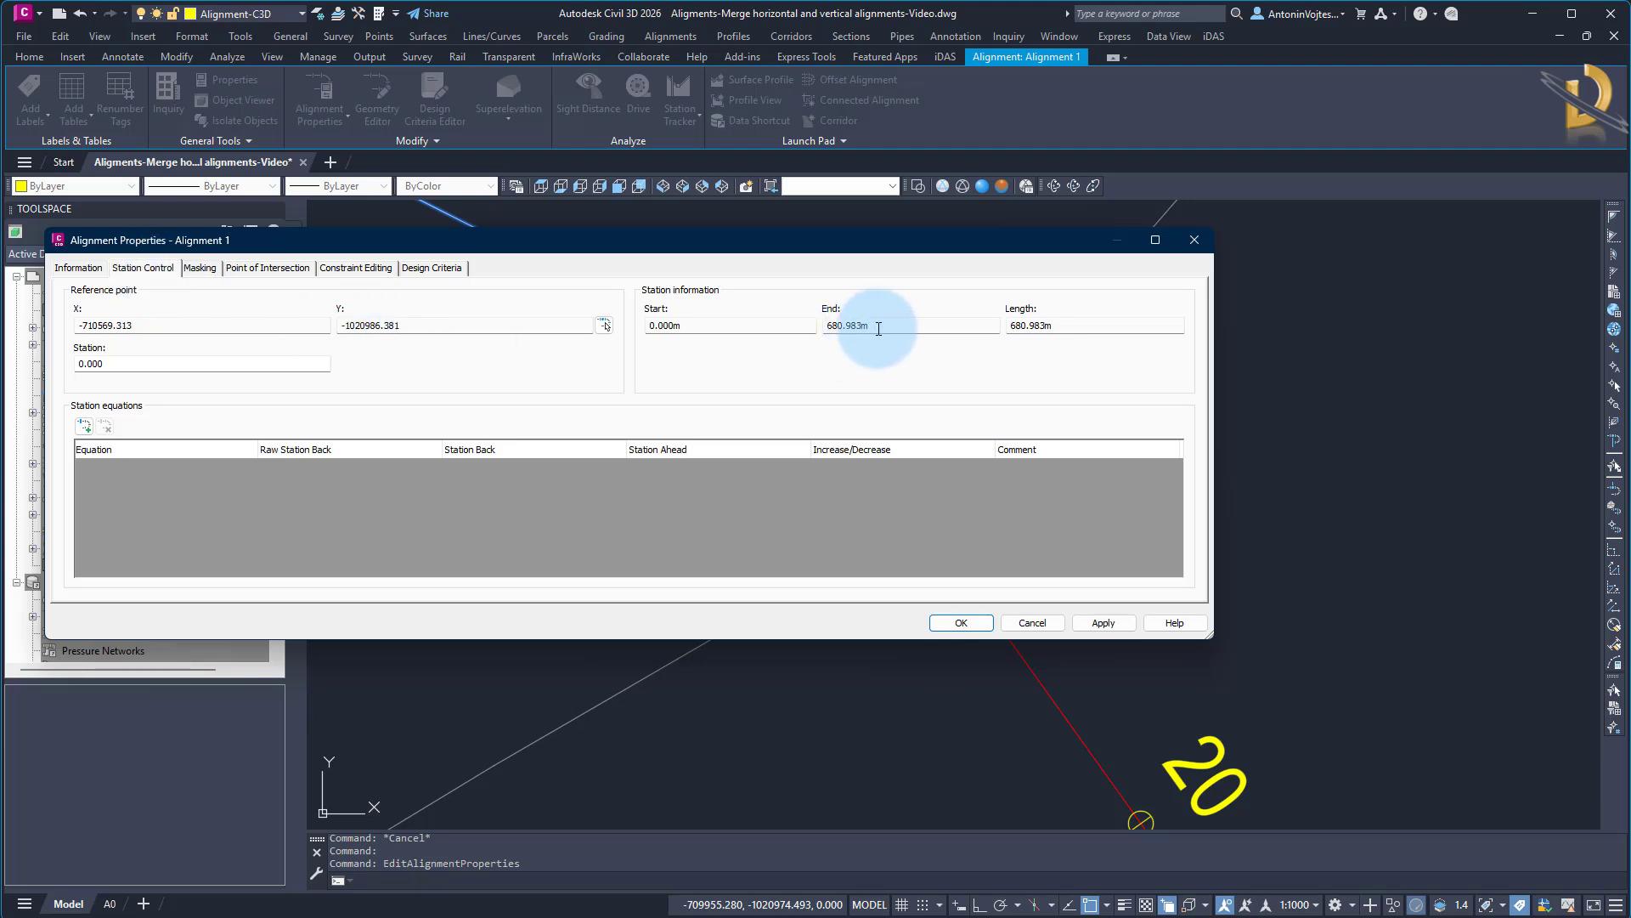
double_click(849, 325)
right_click(838, 326)
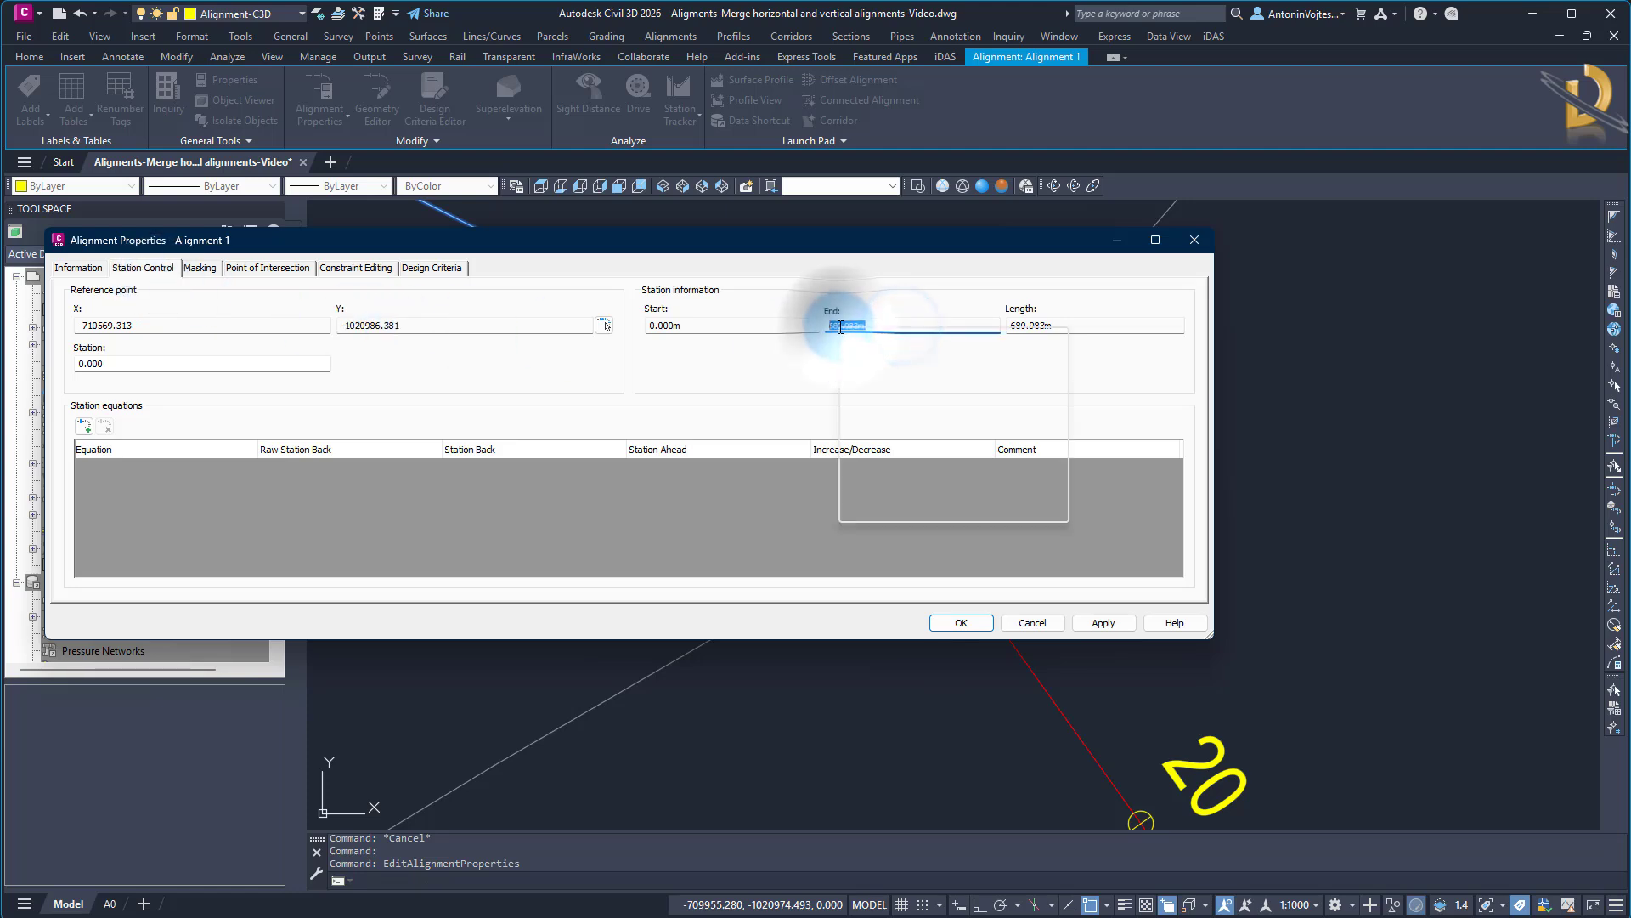
left_click(902, 383)
left_click(1032, 622)
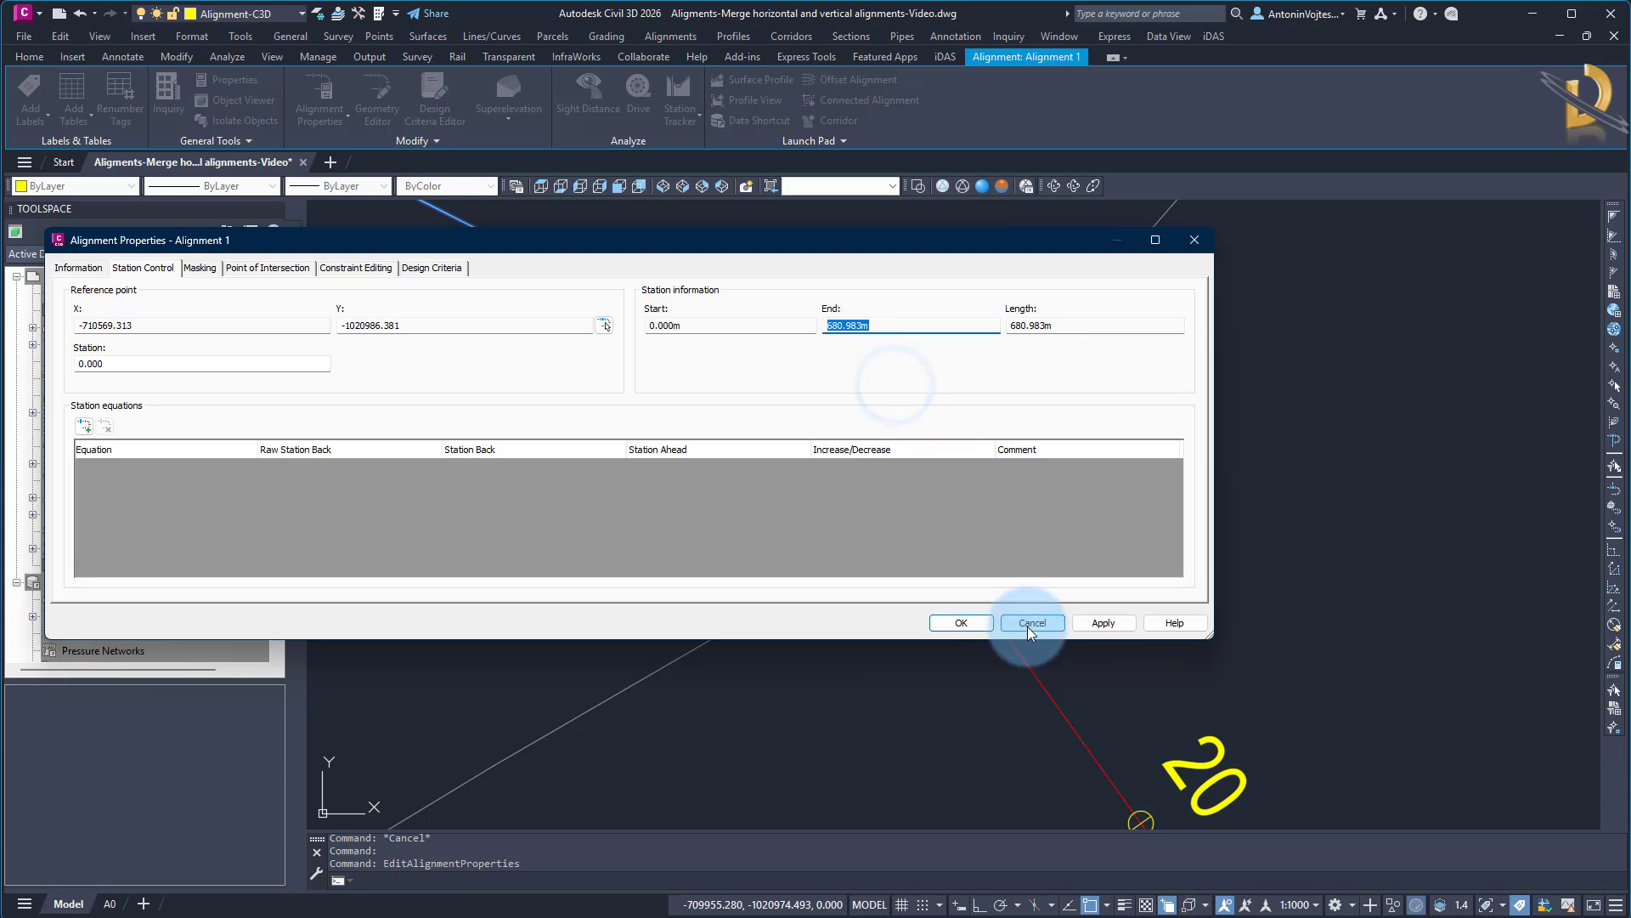
middle_click_drag(841, 626, 949, 516)
key("Escape")
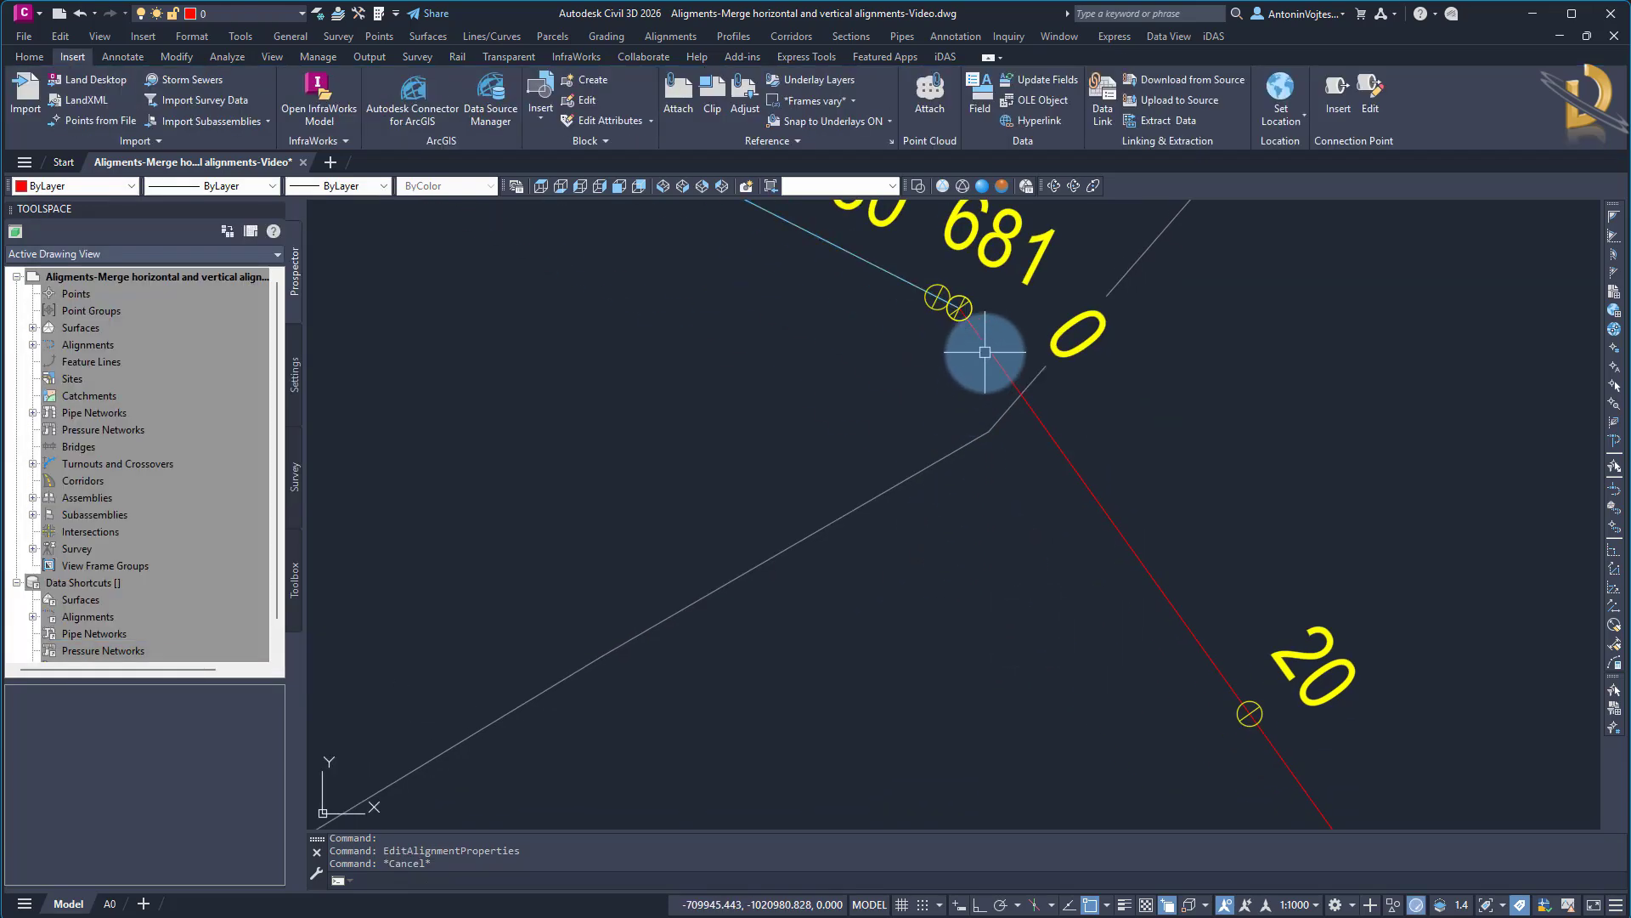
Set the reference point station of Alignment 2 to 680.983 m in its alignment properties
left_click(987, 344)
right_click(987, 344)
left_click(1050, 600)
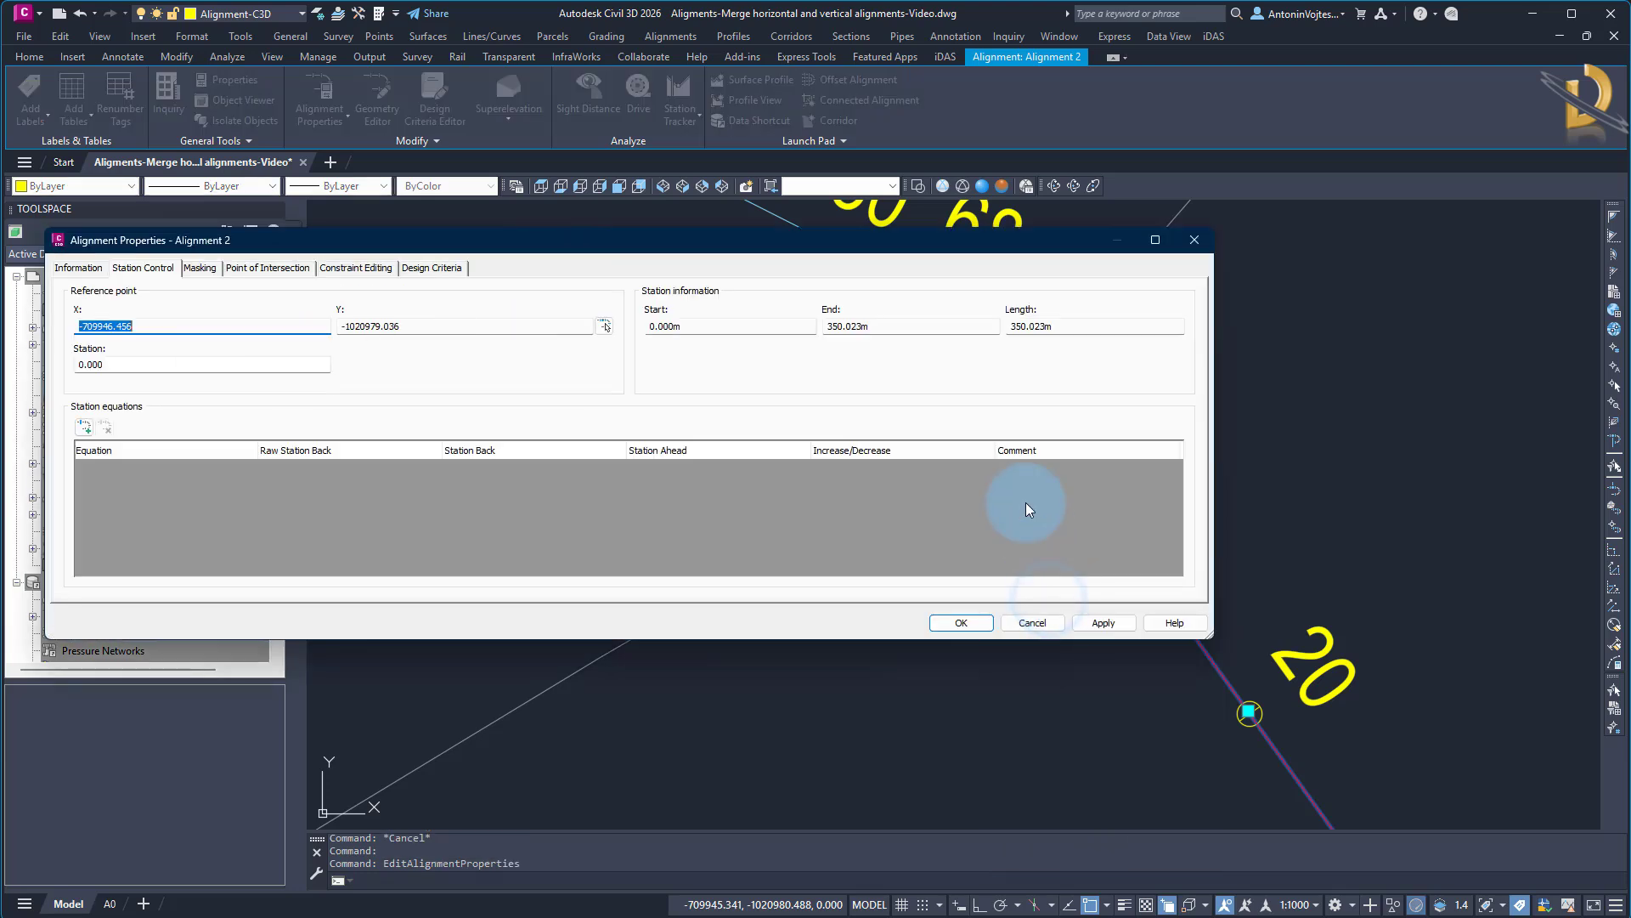
left_click(142, 271)
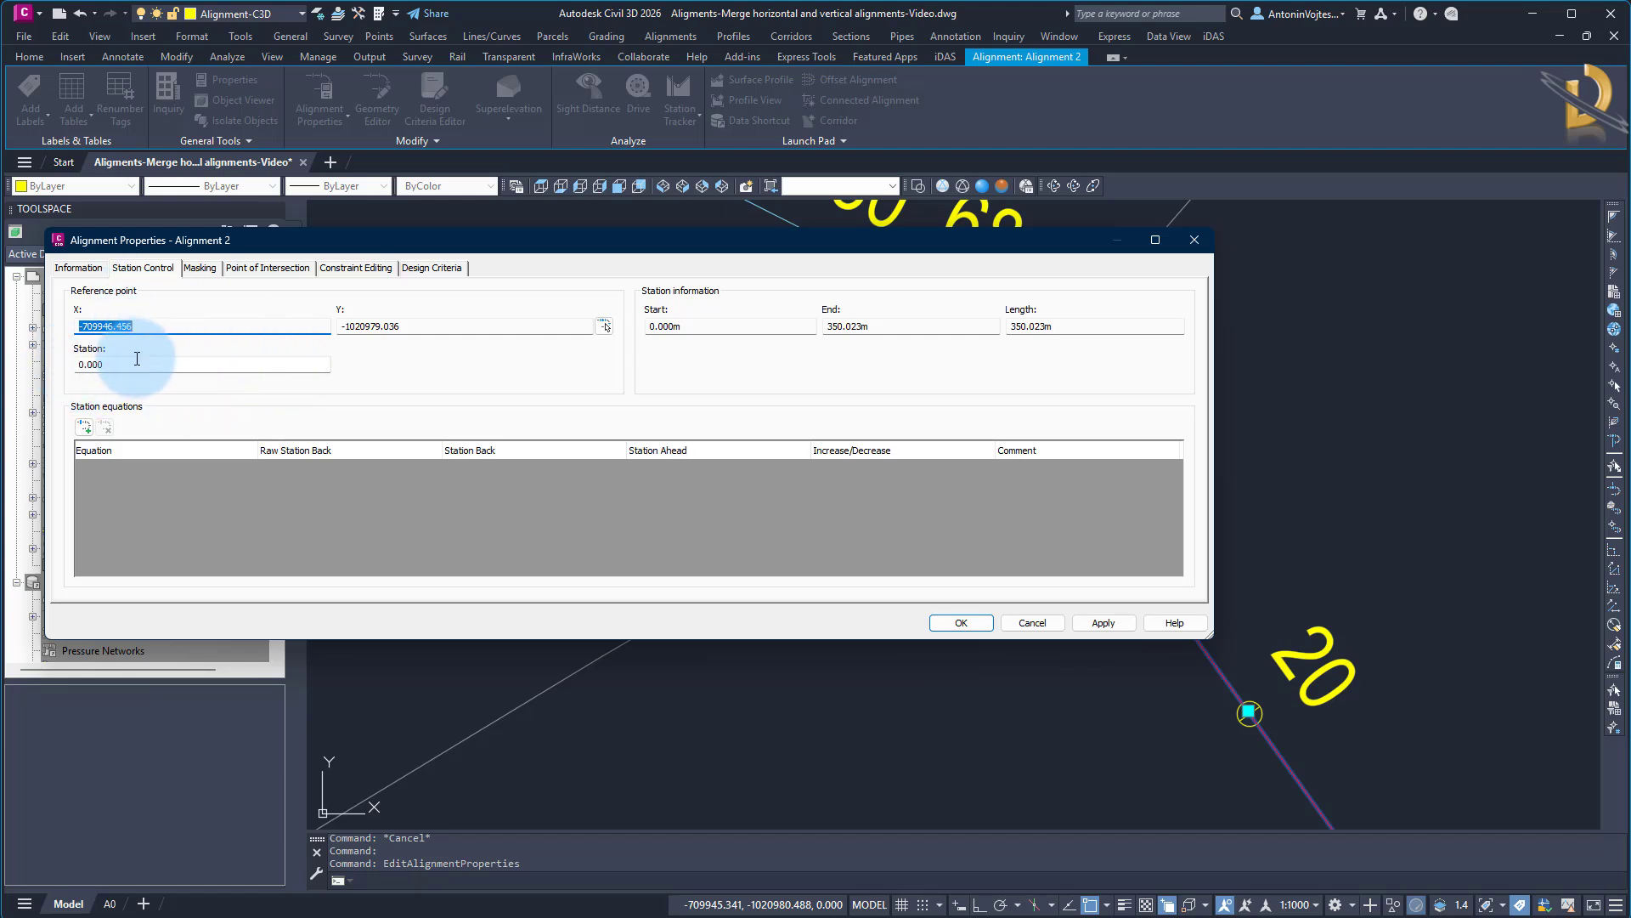
double_click(131, 365)
right_click(96, 368)
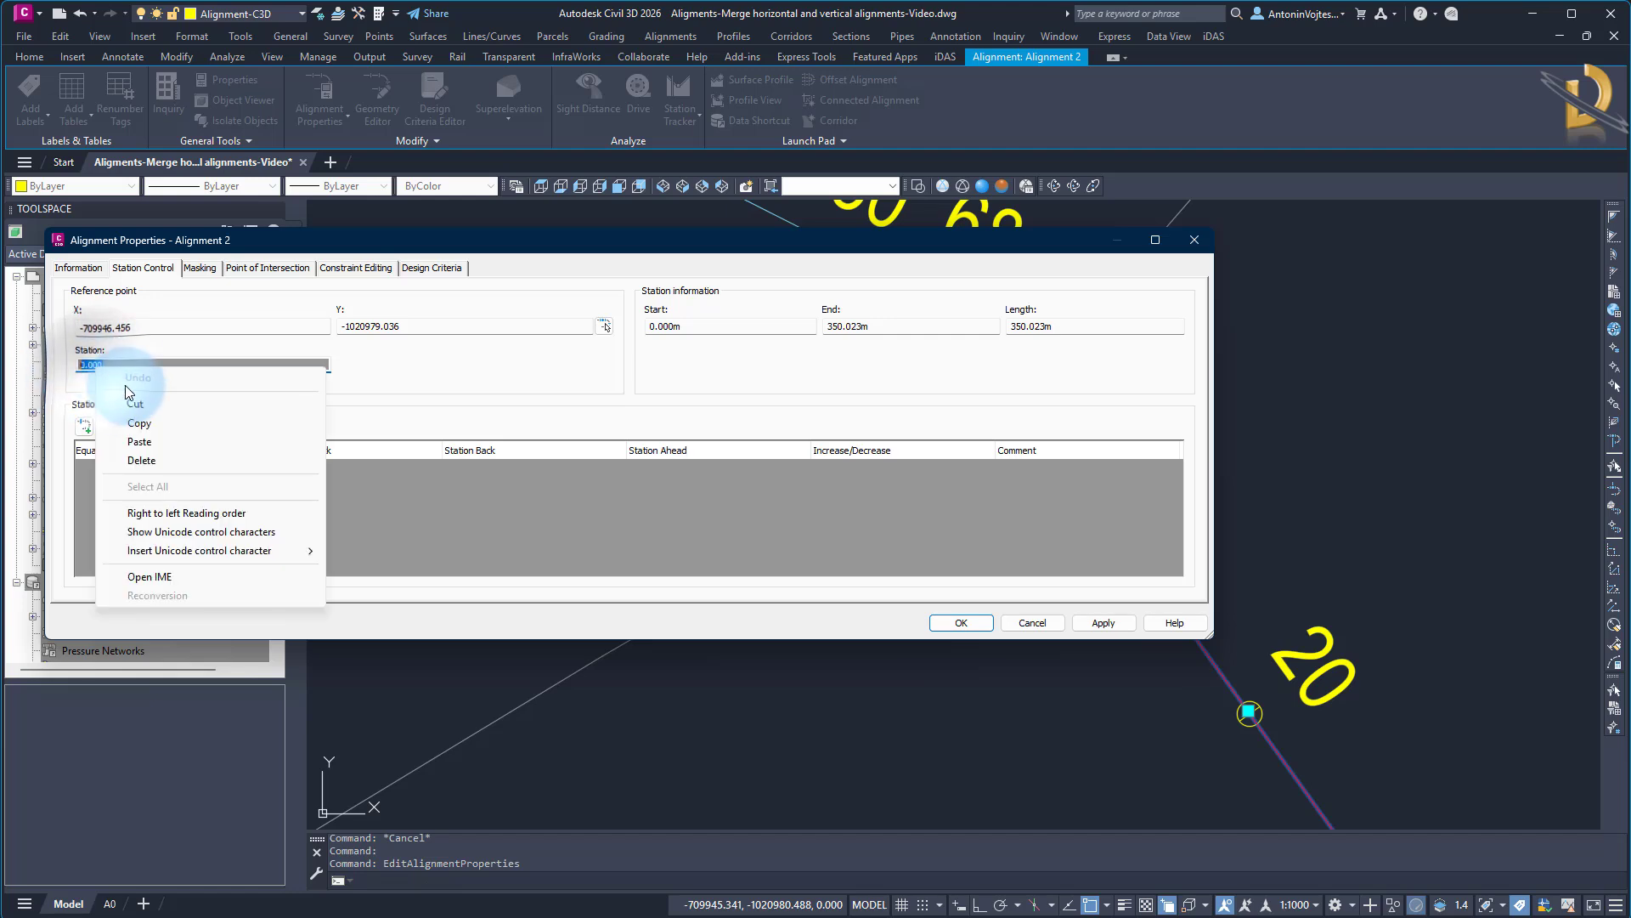
left_click(134, 440)
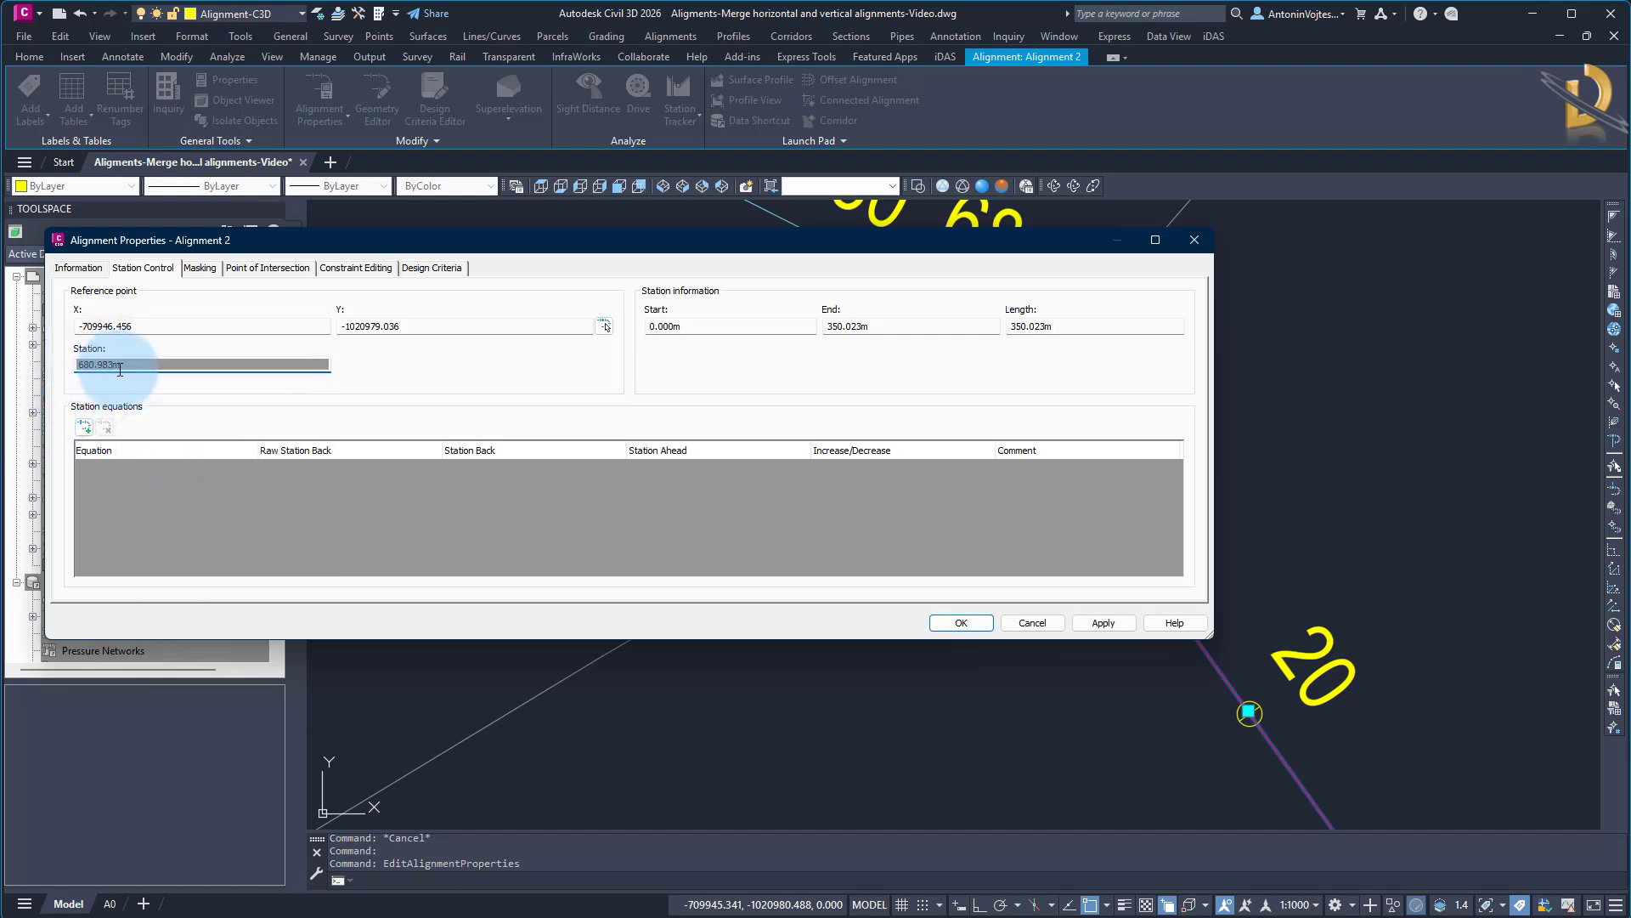
left_click(958, 625)
left_click(685, 488)
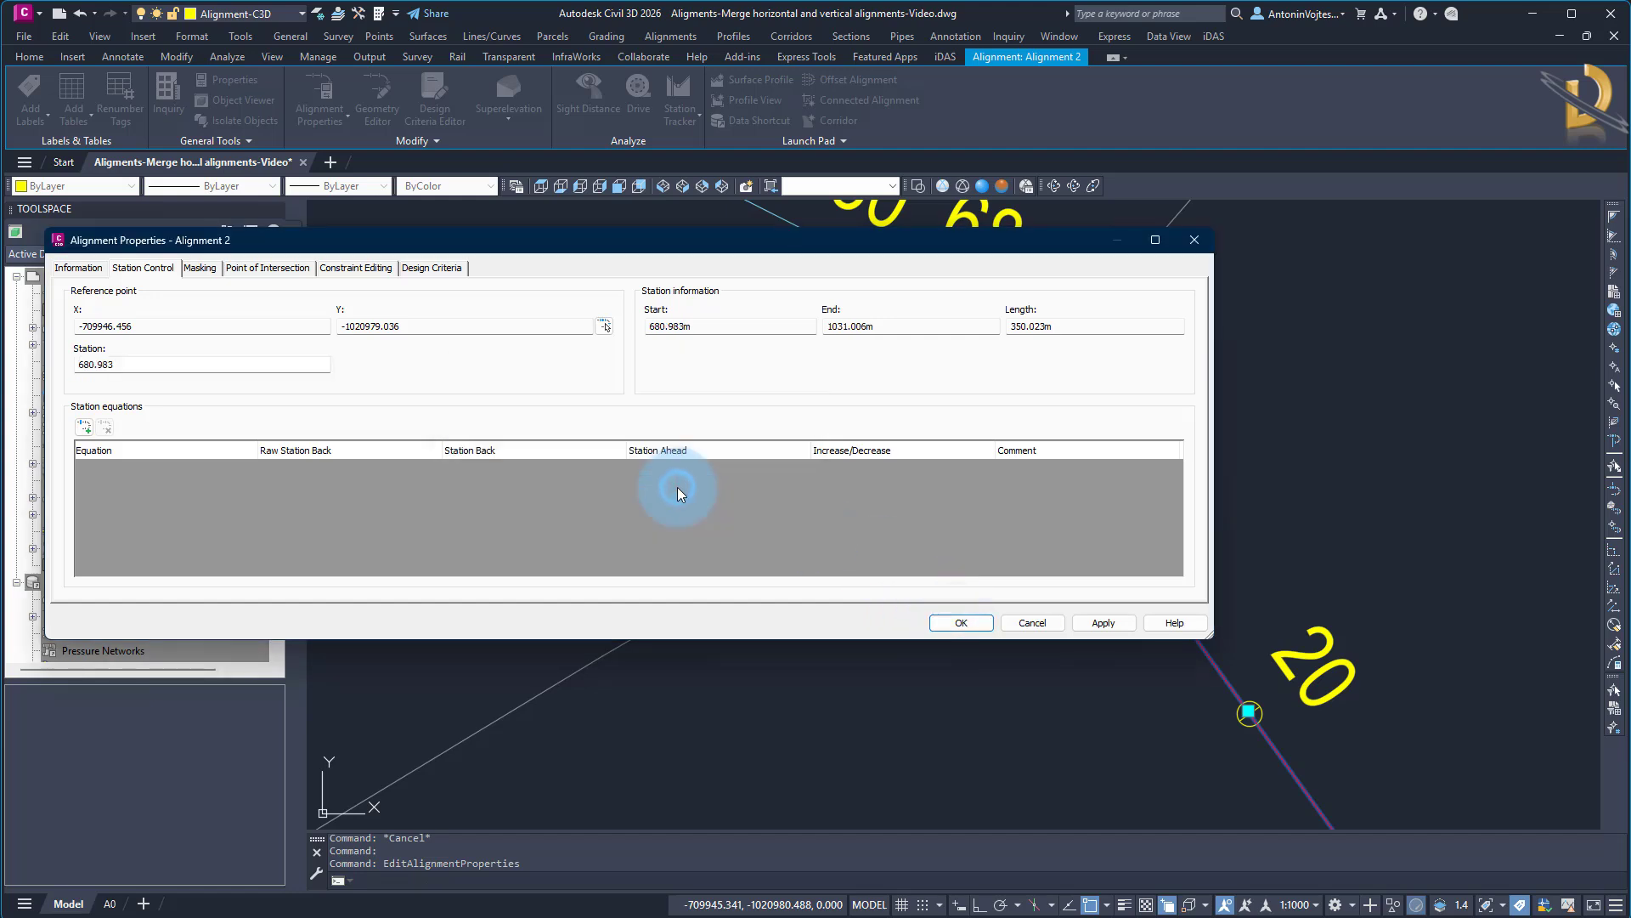
left_click(964, 629)
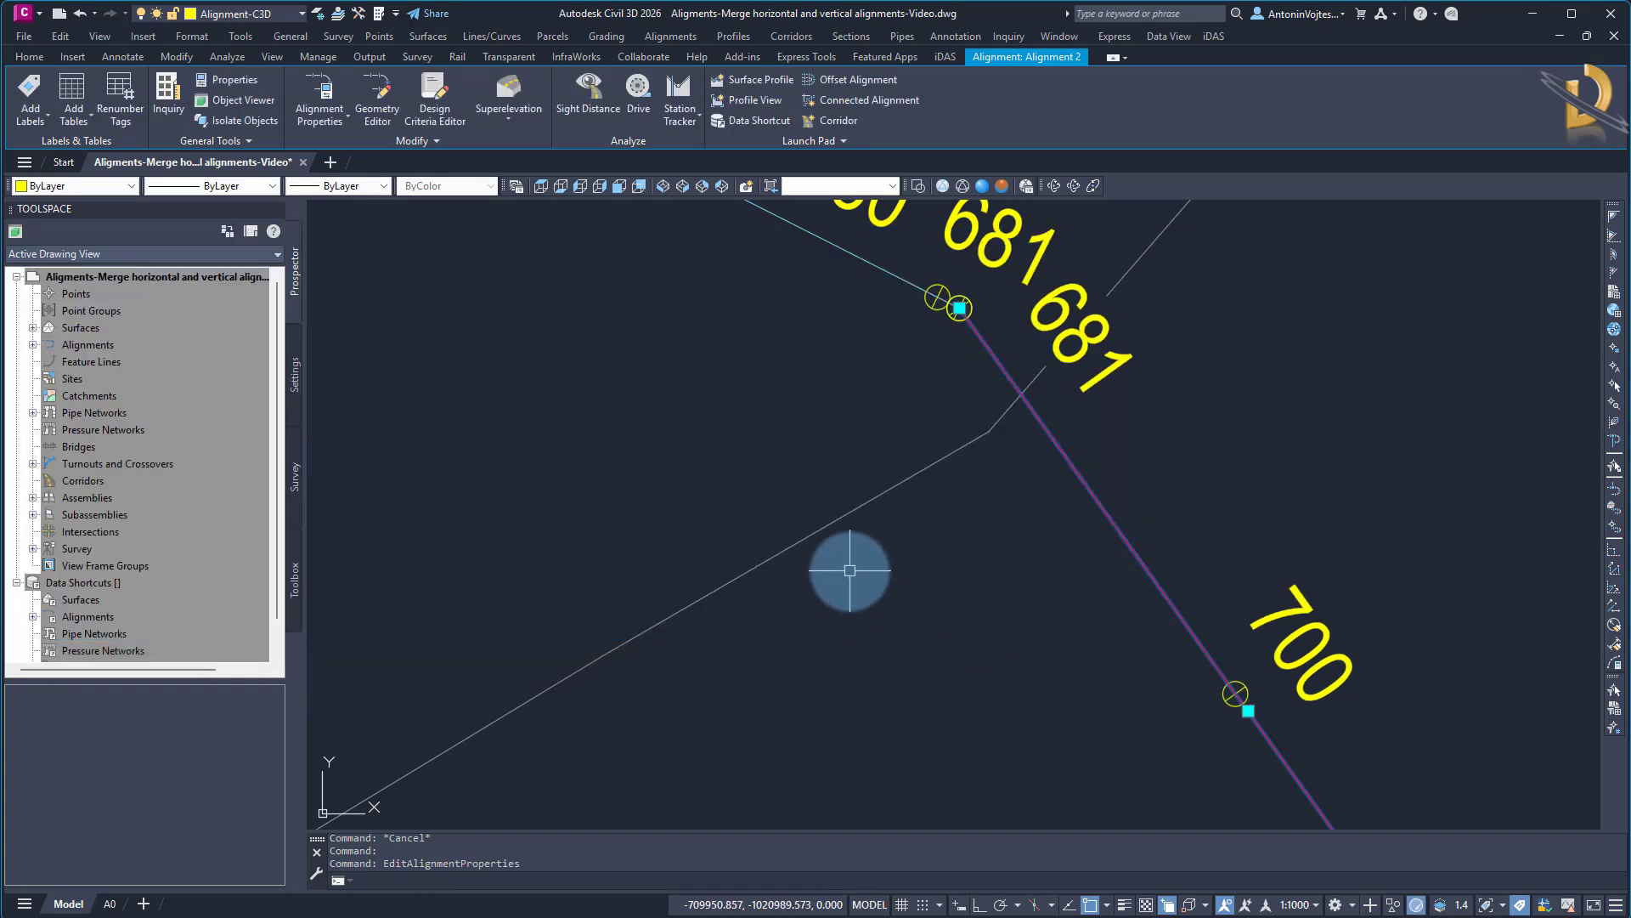
key("Escape")
Set up a LandXML export of the centerline alignments, excluding the EG profiles of Alignment 1 and Alignment 2
scroll(858, 463, "down", 2)
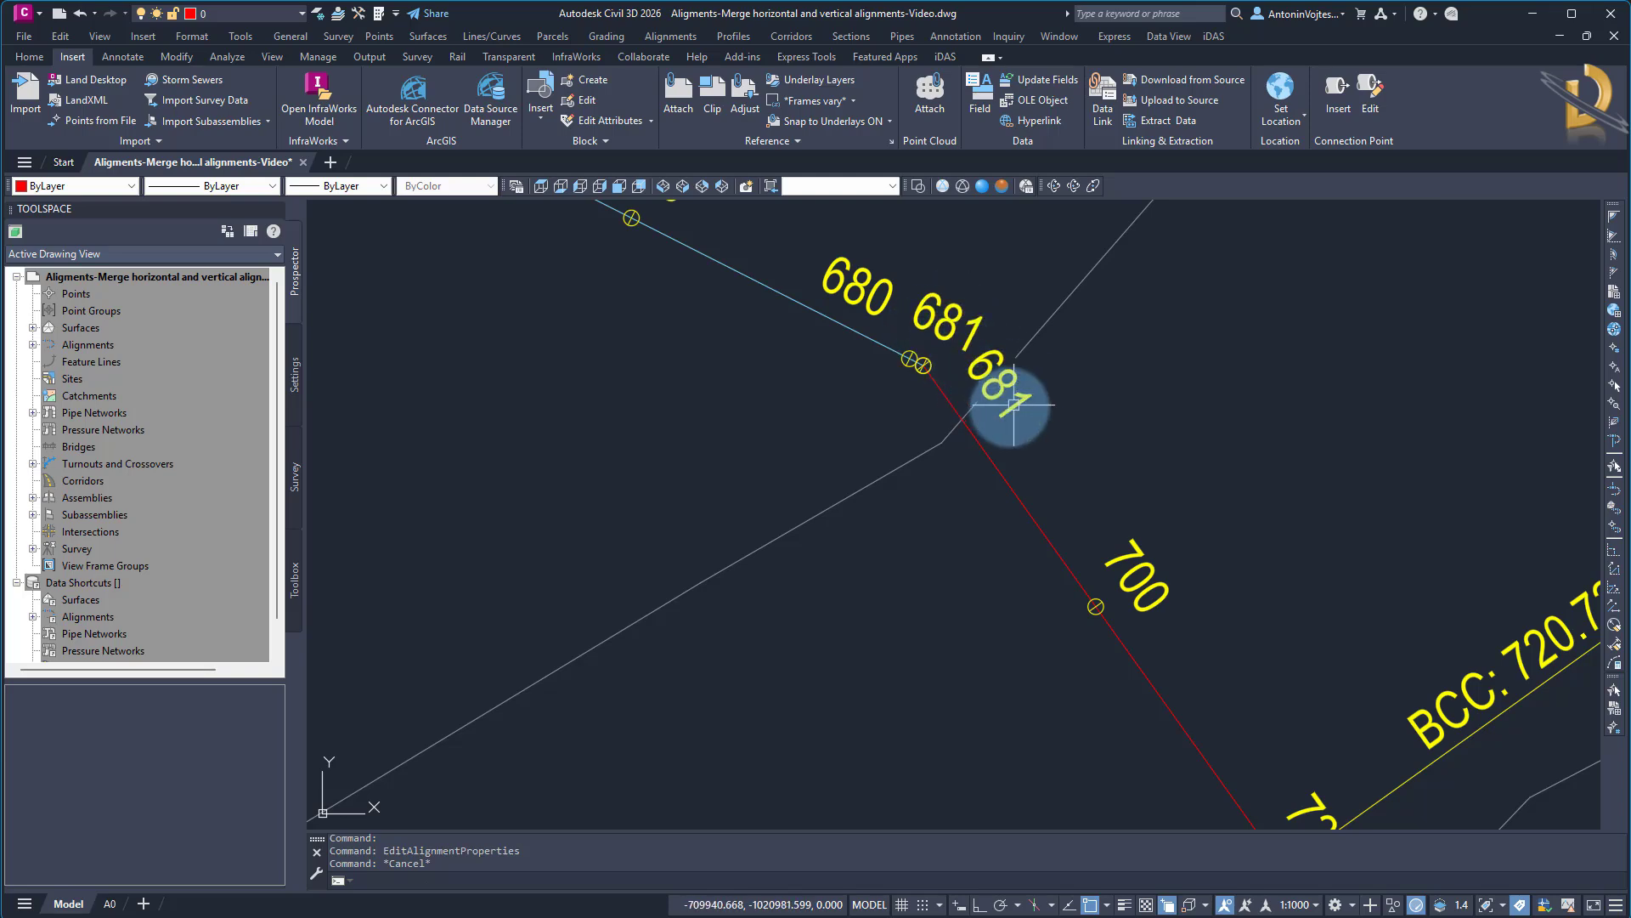
scroll(808, 437, "down", 3)
scroll(808, 437, "down", 4)
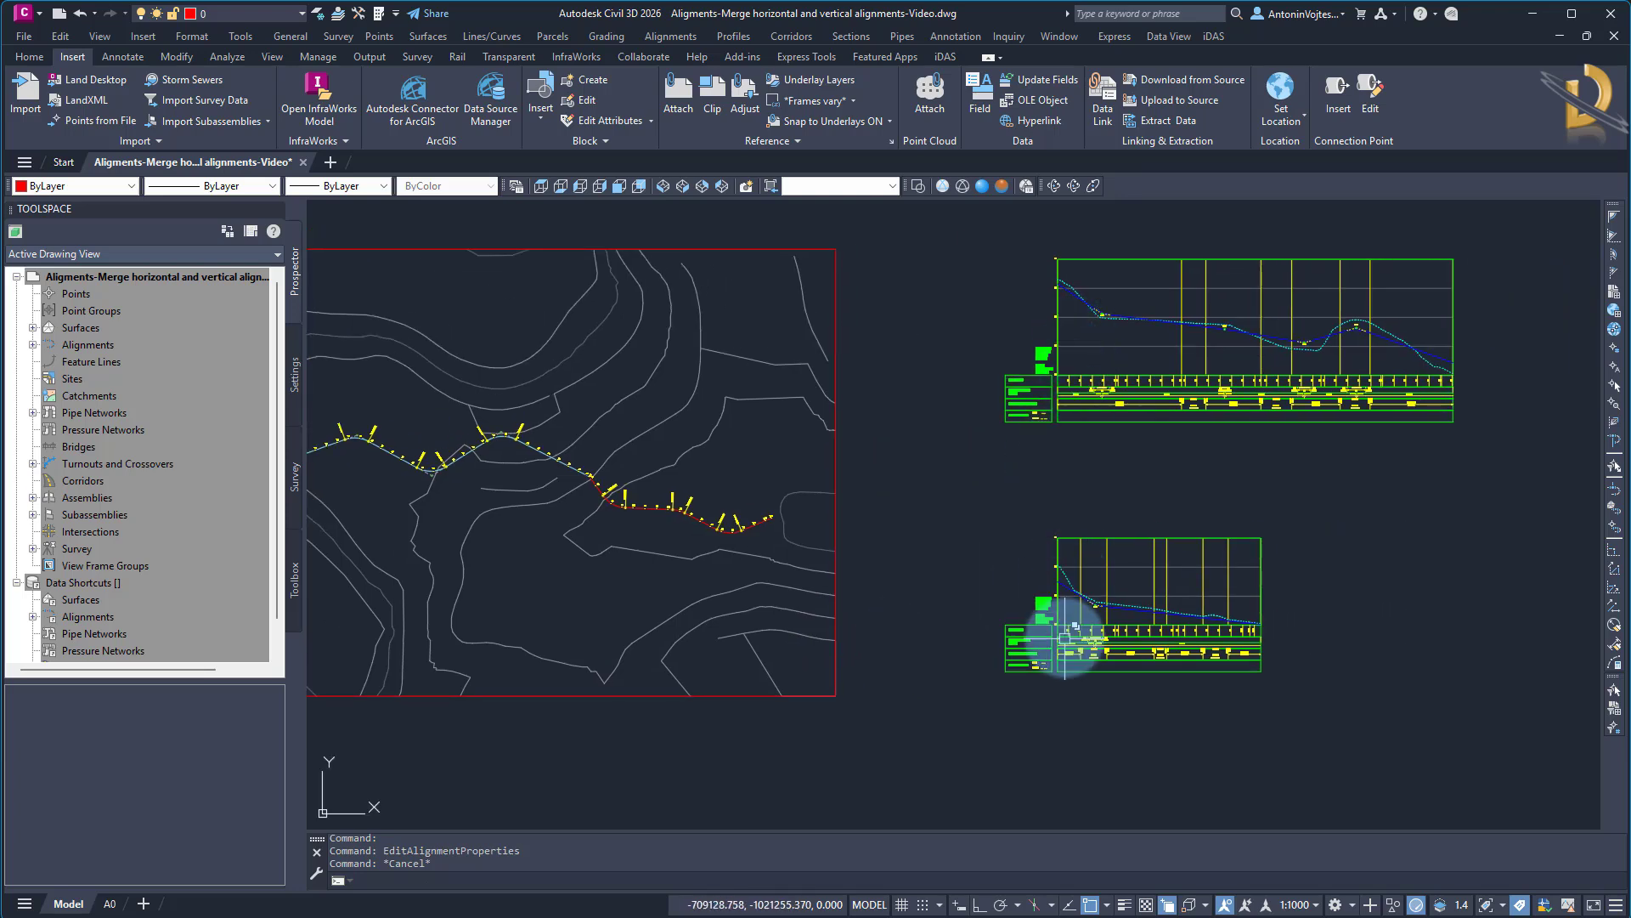
middle_click_drag(921, 673, 1138, 679)
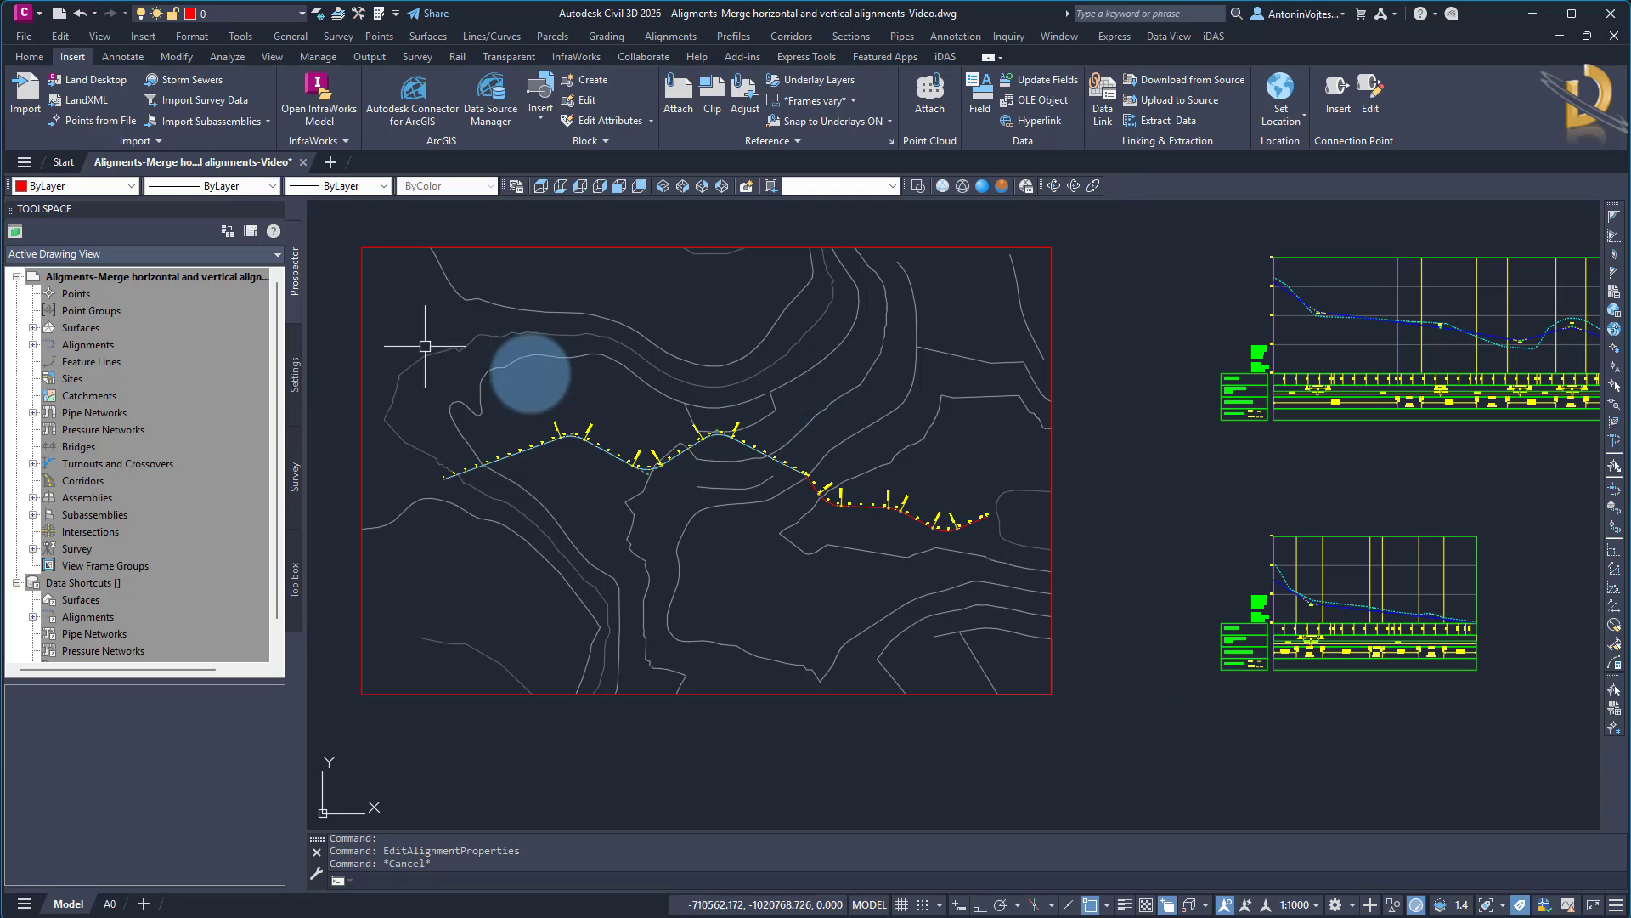
left_click(33, 344)
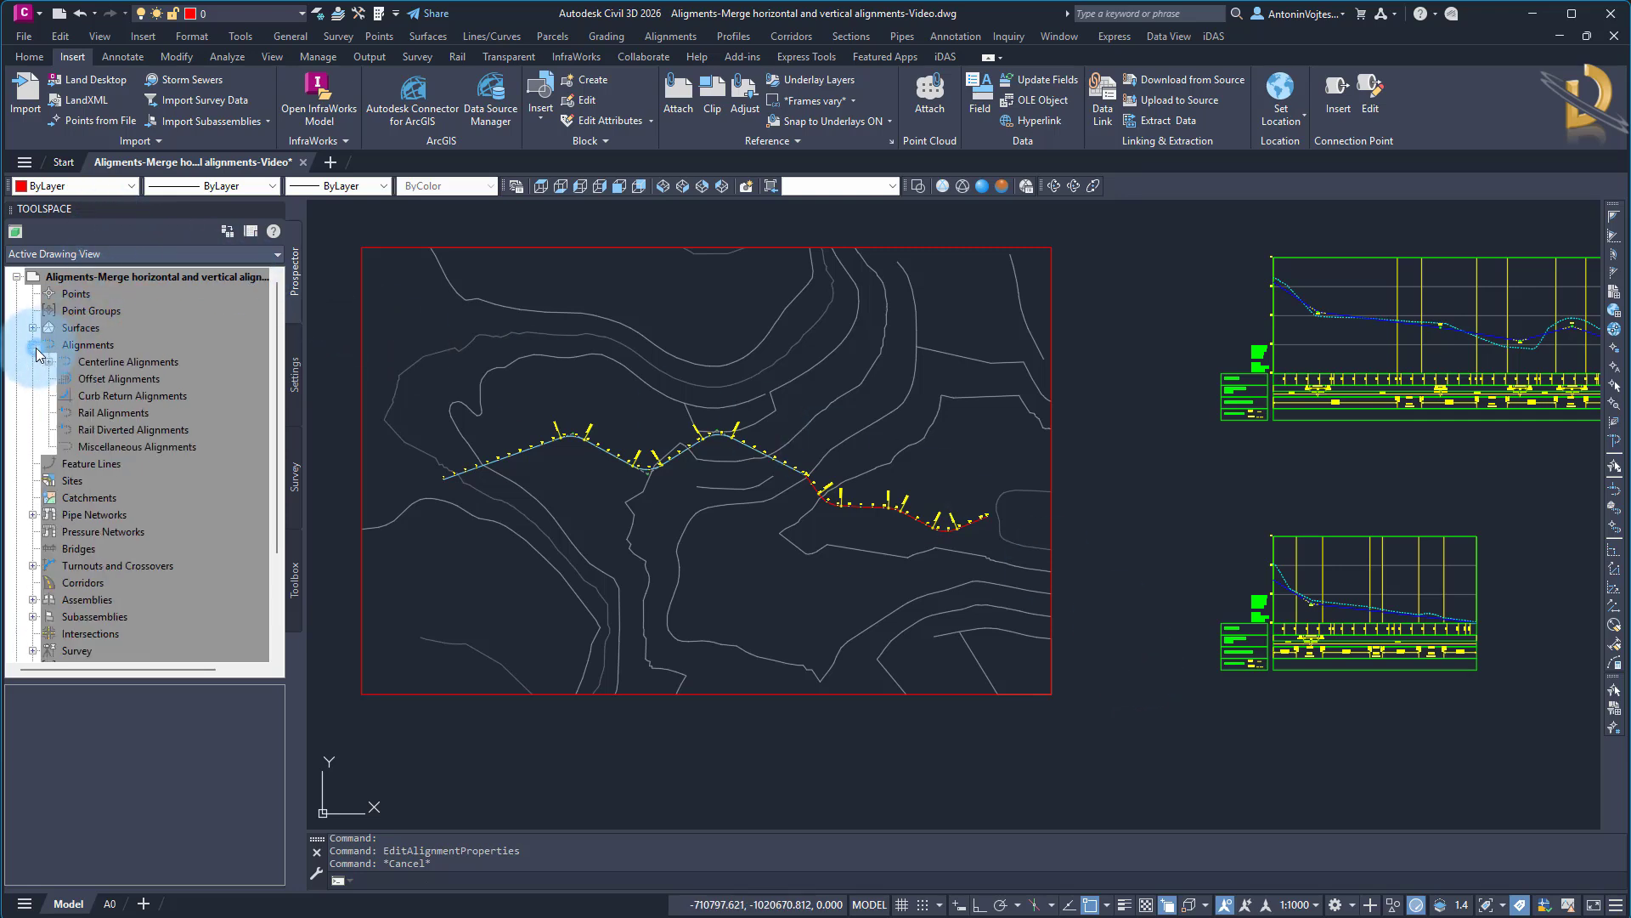
left_click(48, 361)
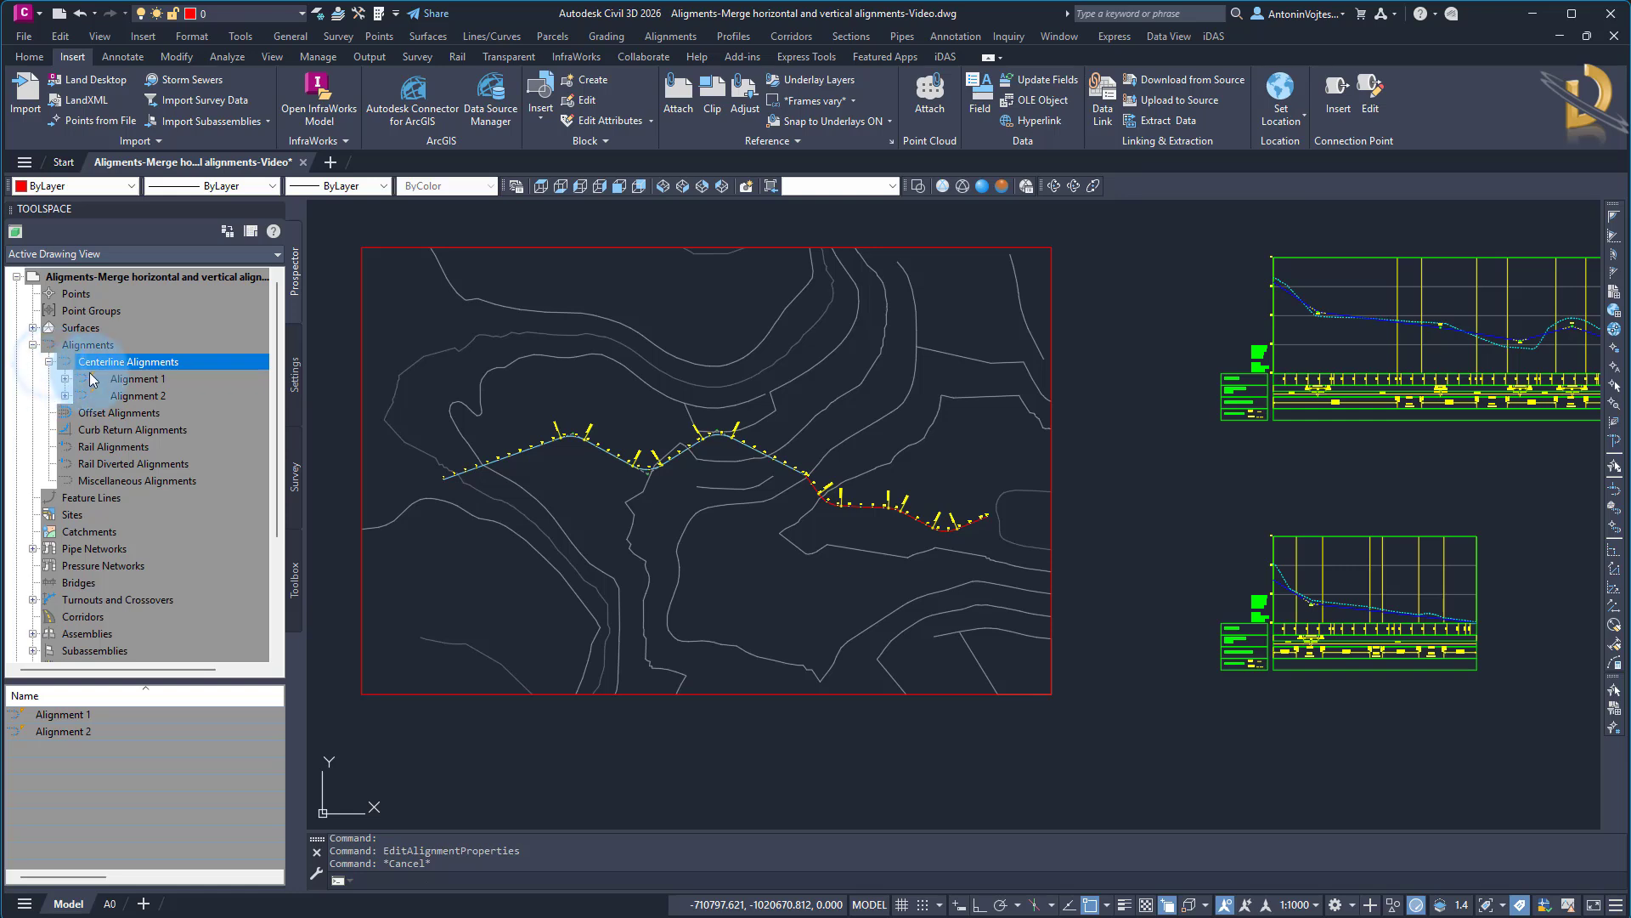
right_click(196, 367)
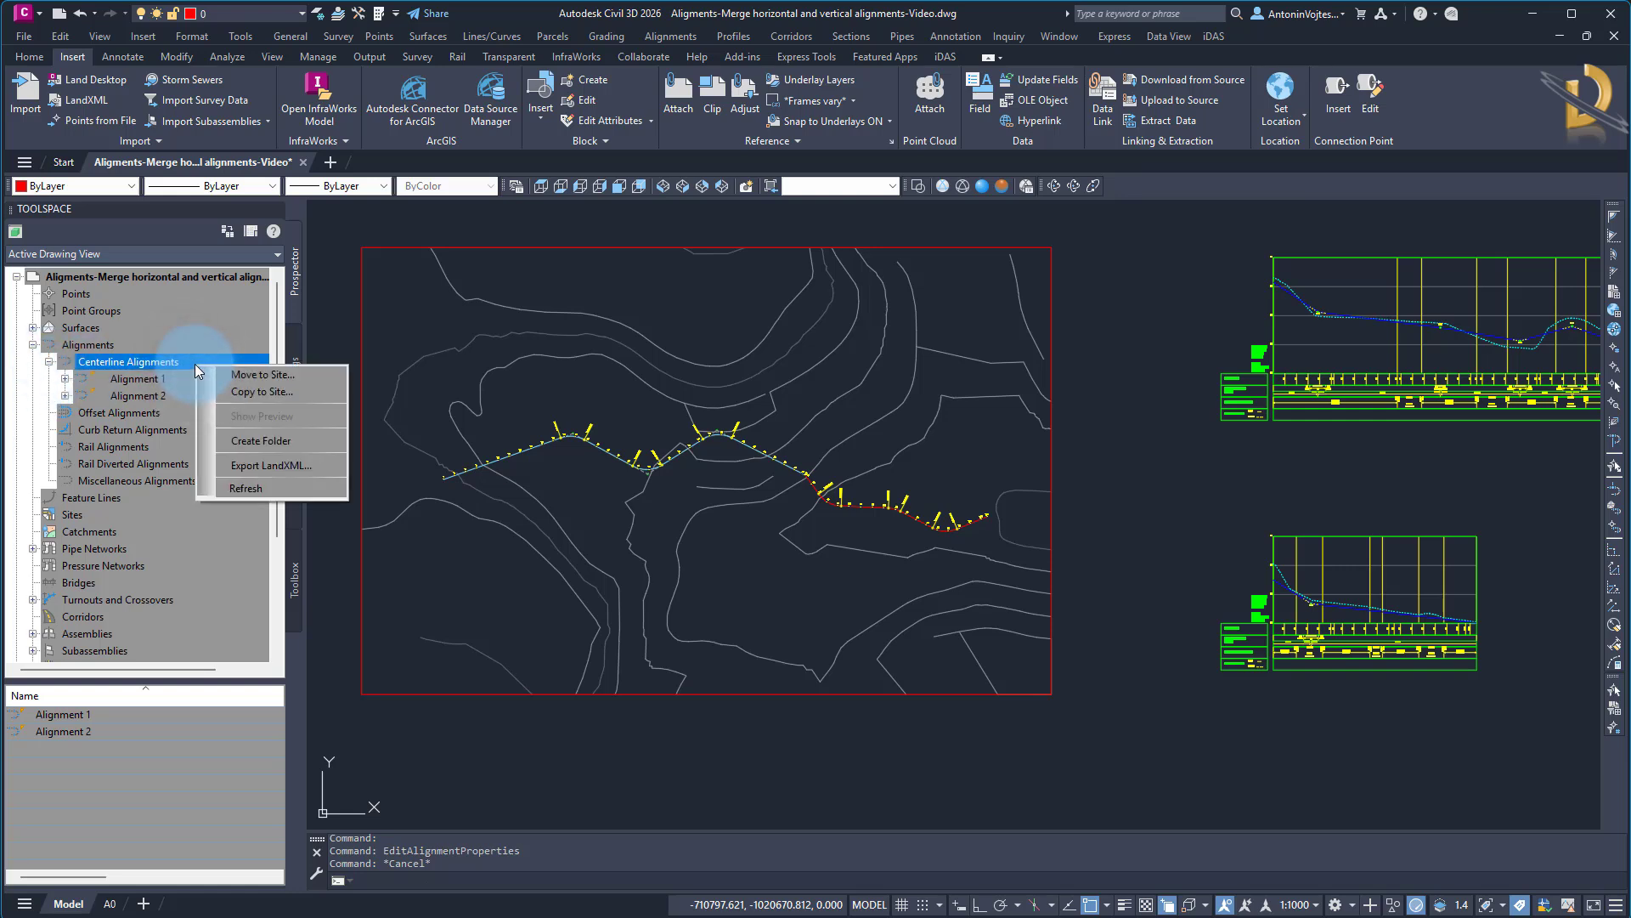
left_click(267, 467)
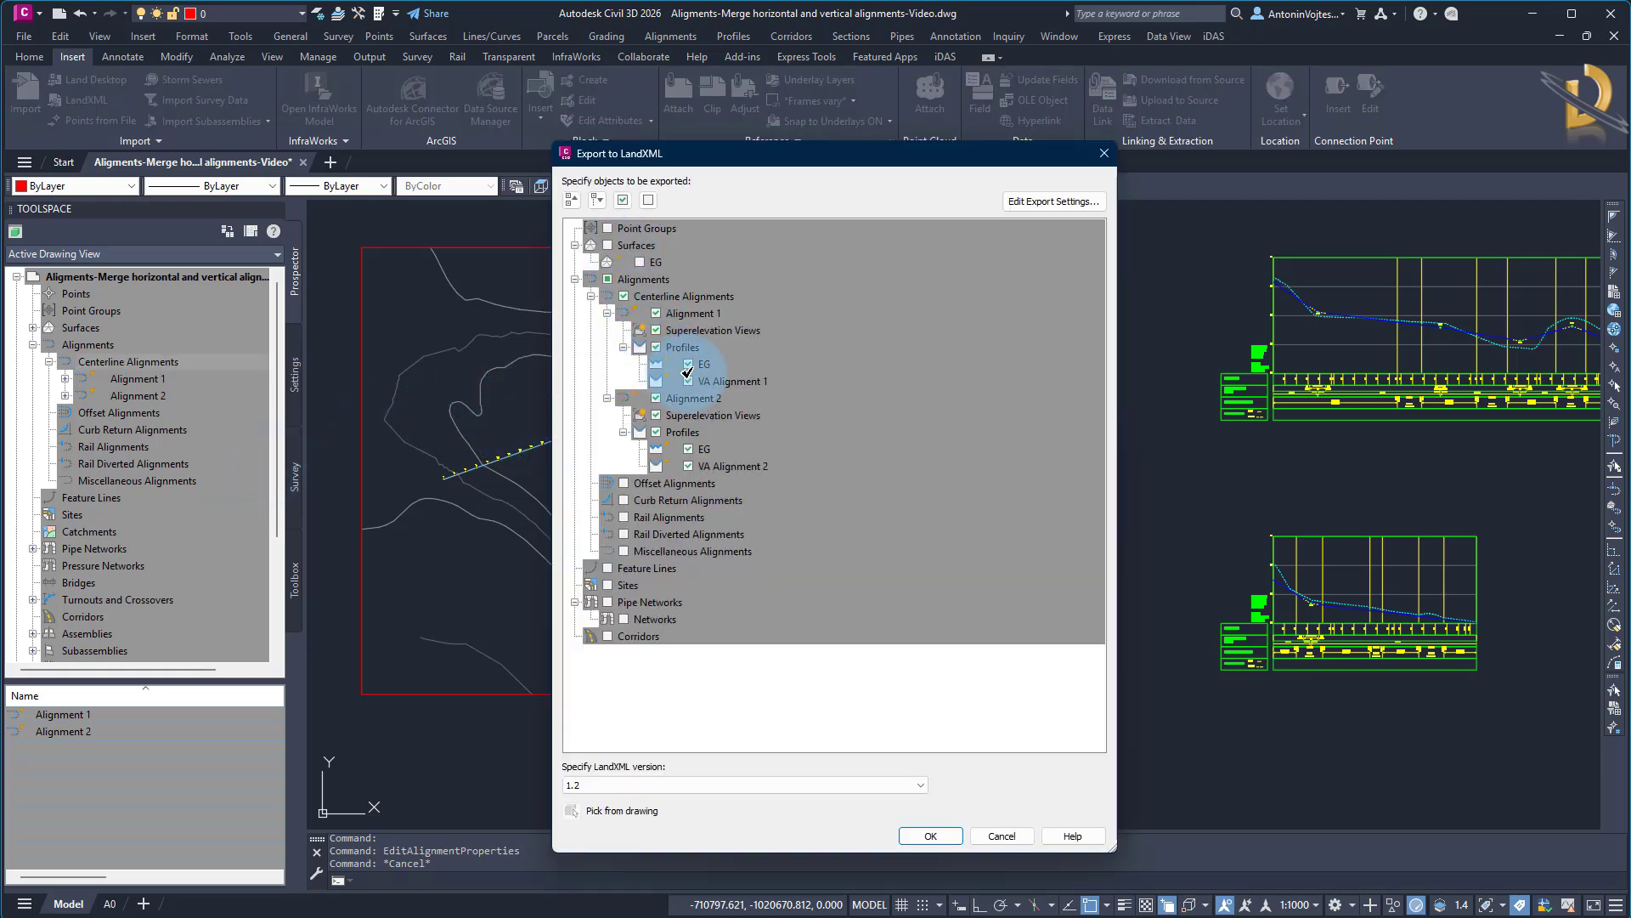
left_click(690, 363)
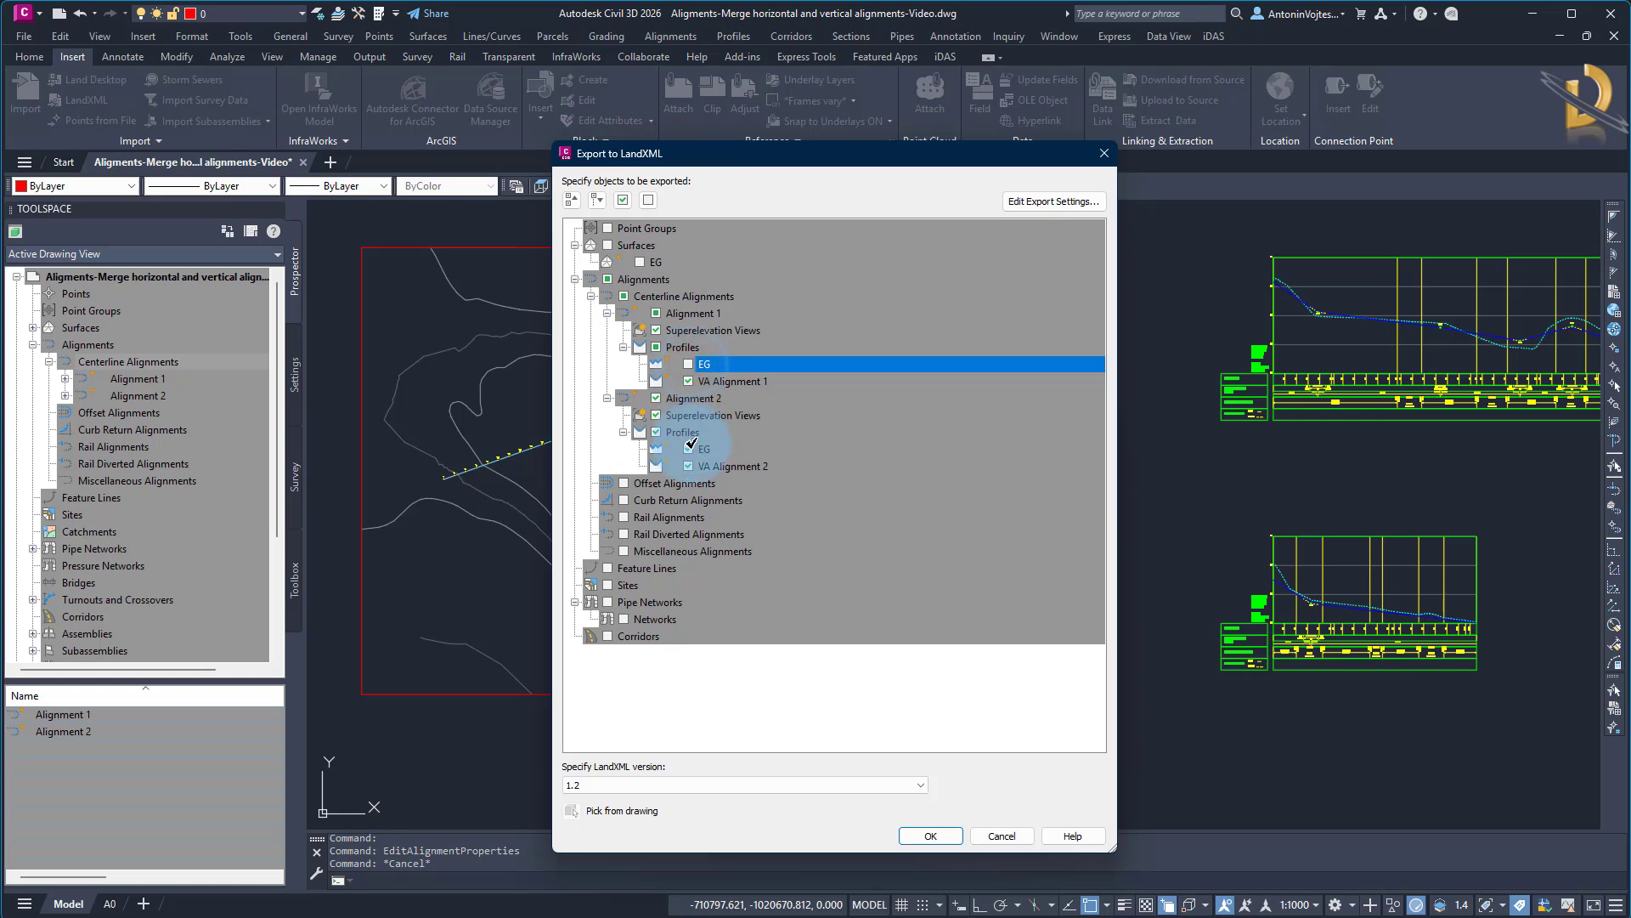
left_click(688, 448)
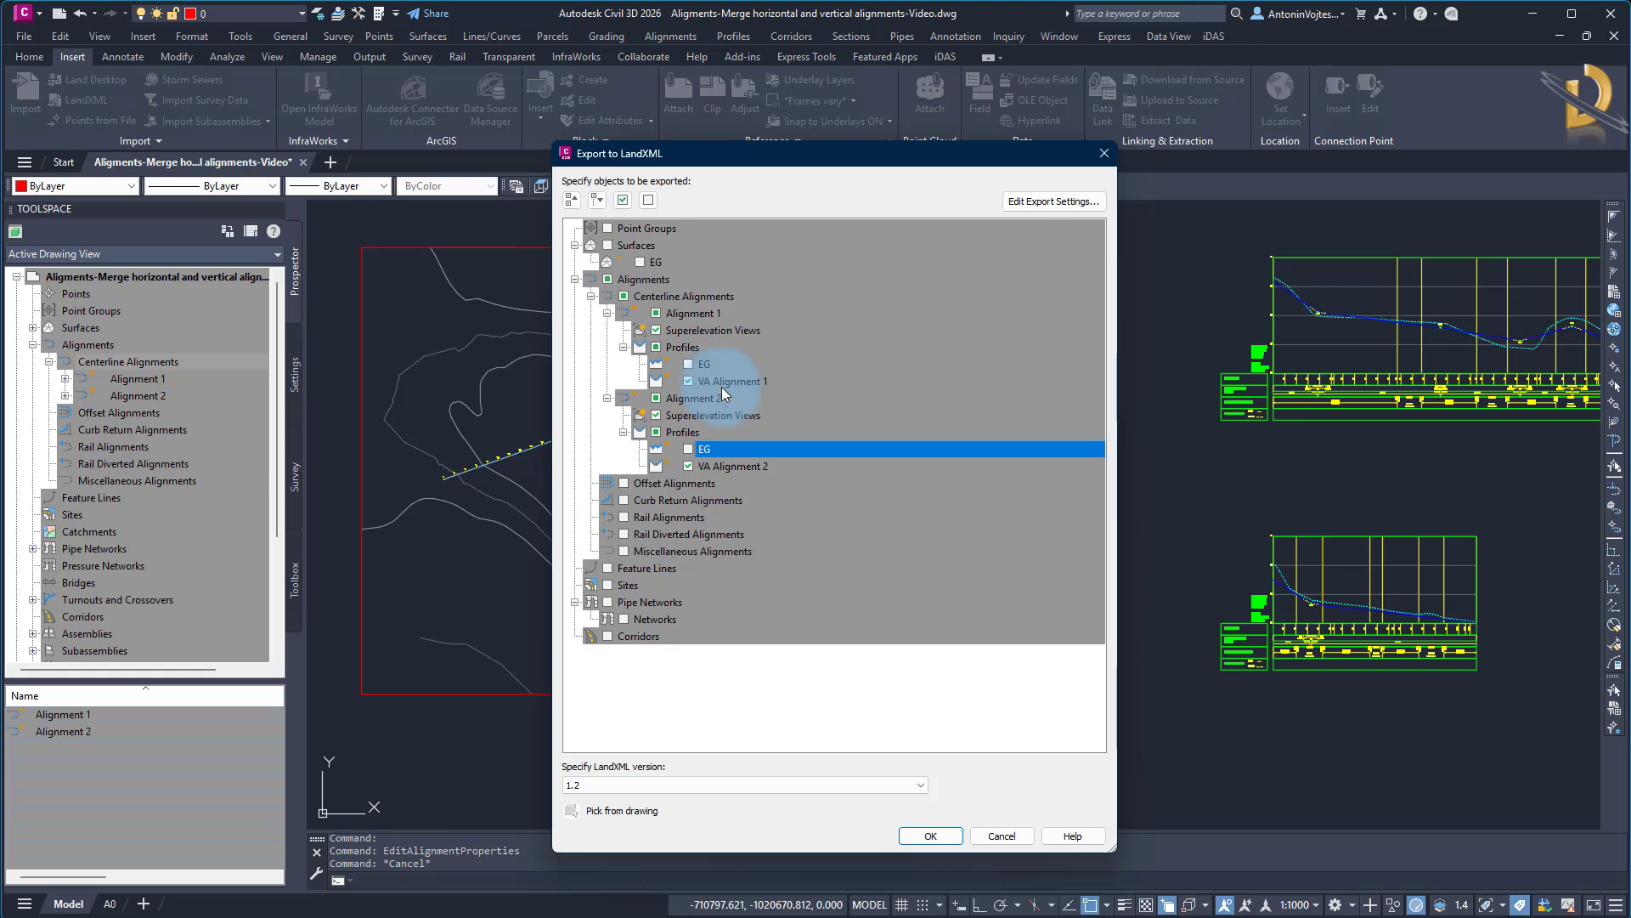
Export the selected alignments and profiles to a LandXML file named "Merged alignments" on the Desktop
left_click(943, 841)
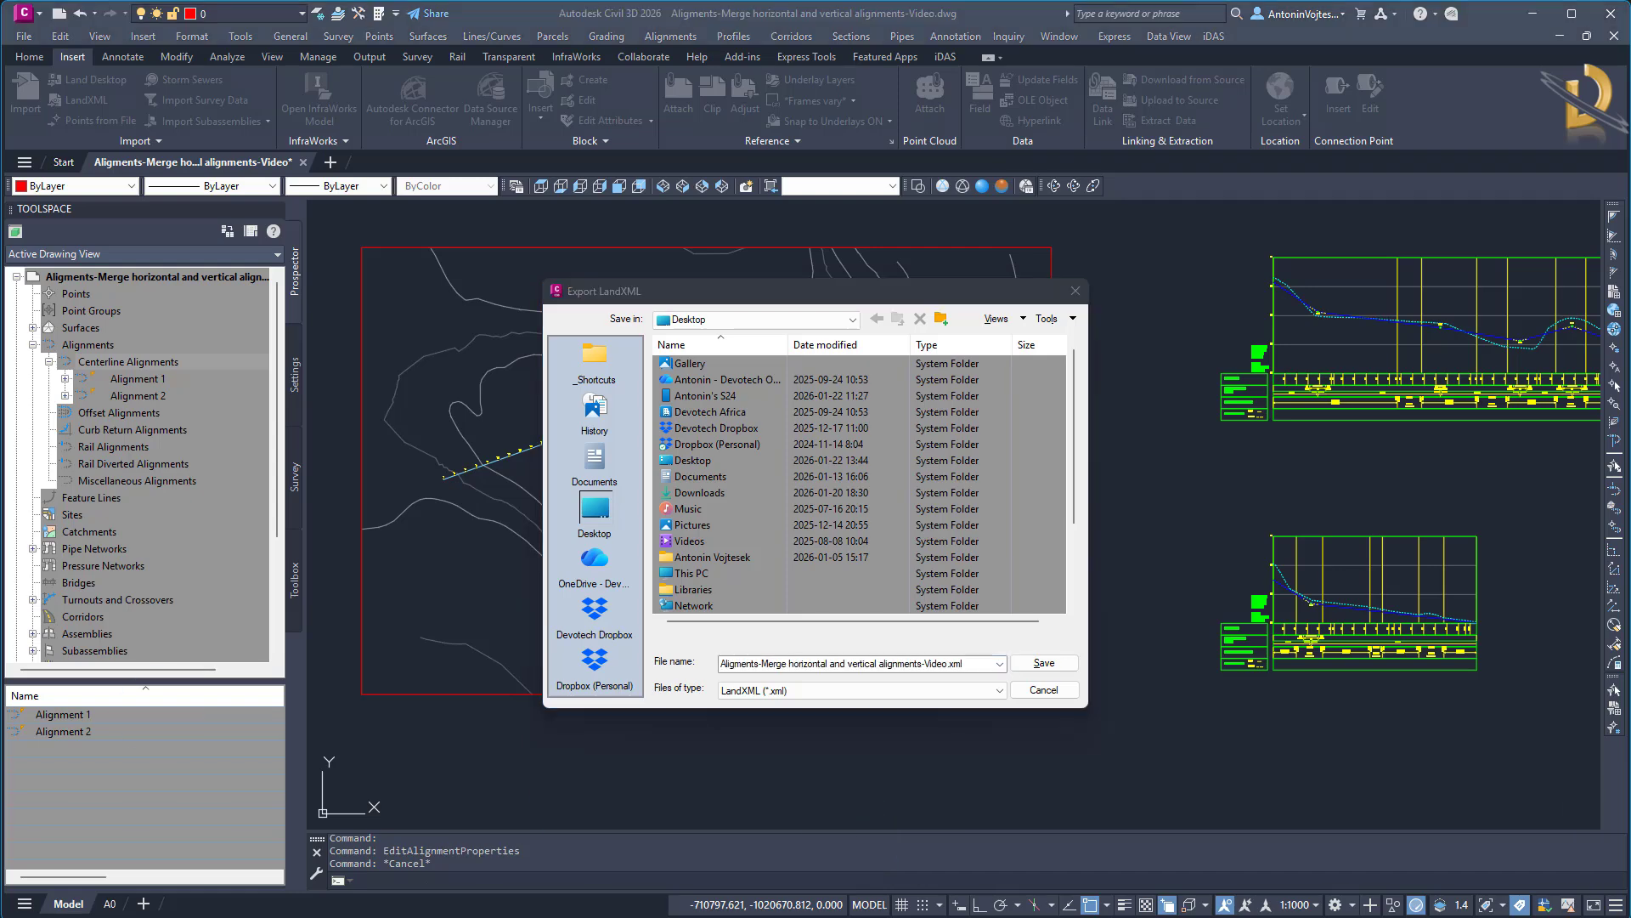
left_click(978, 664)
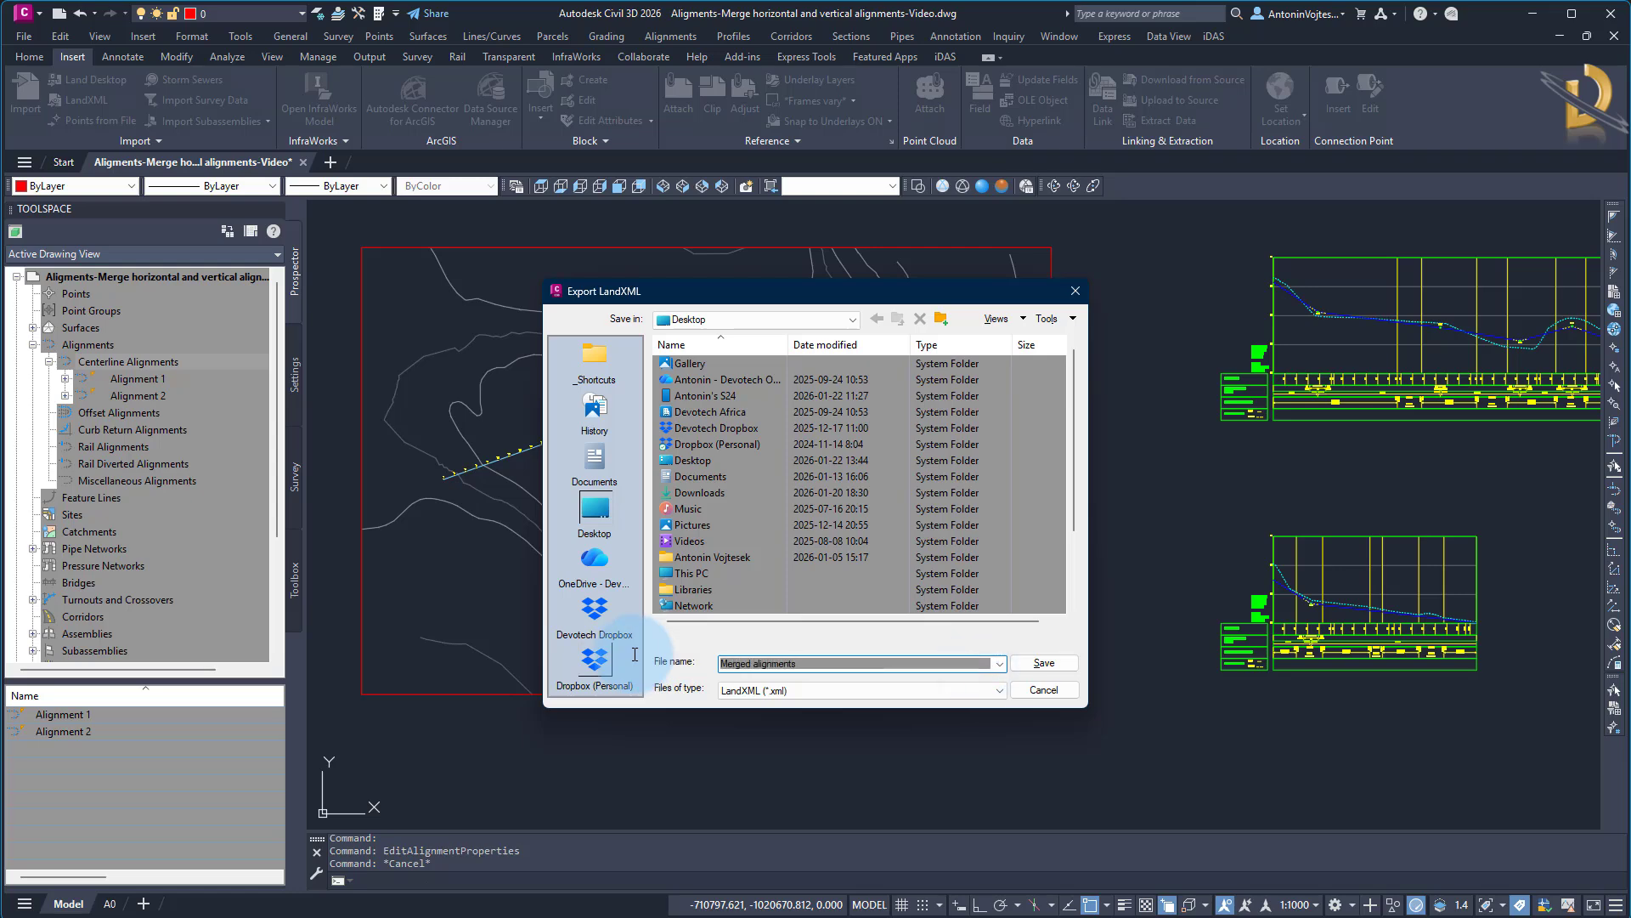
key("Return")
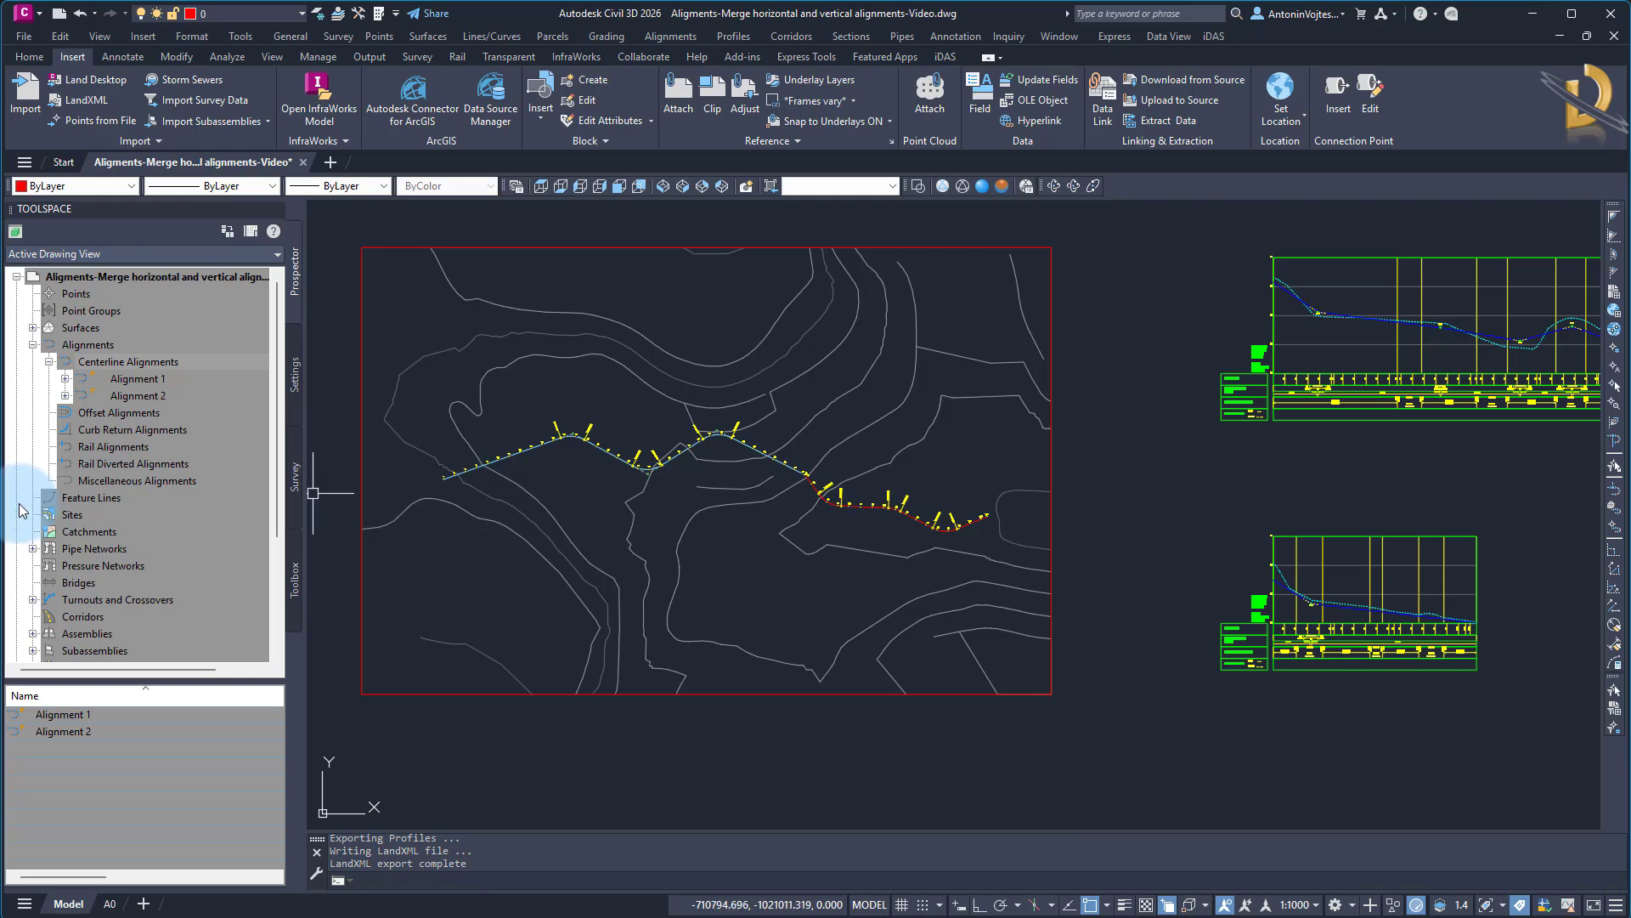
Open the exported Merged alignments.xml file from the Desktop in Notepad++
key("super+e")
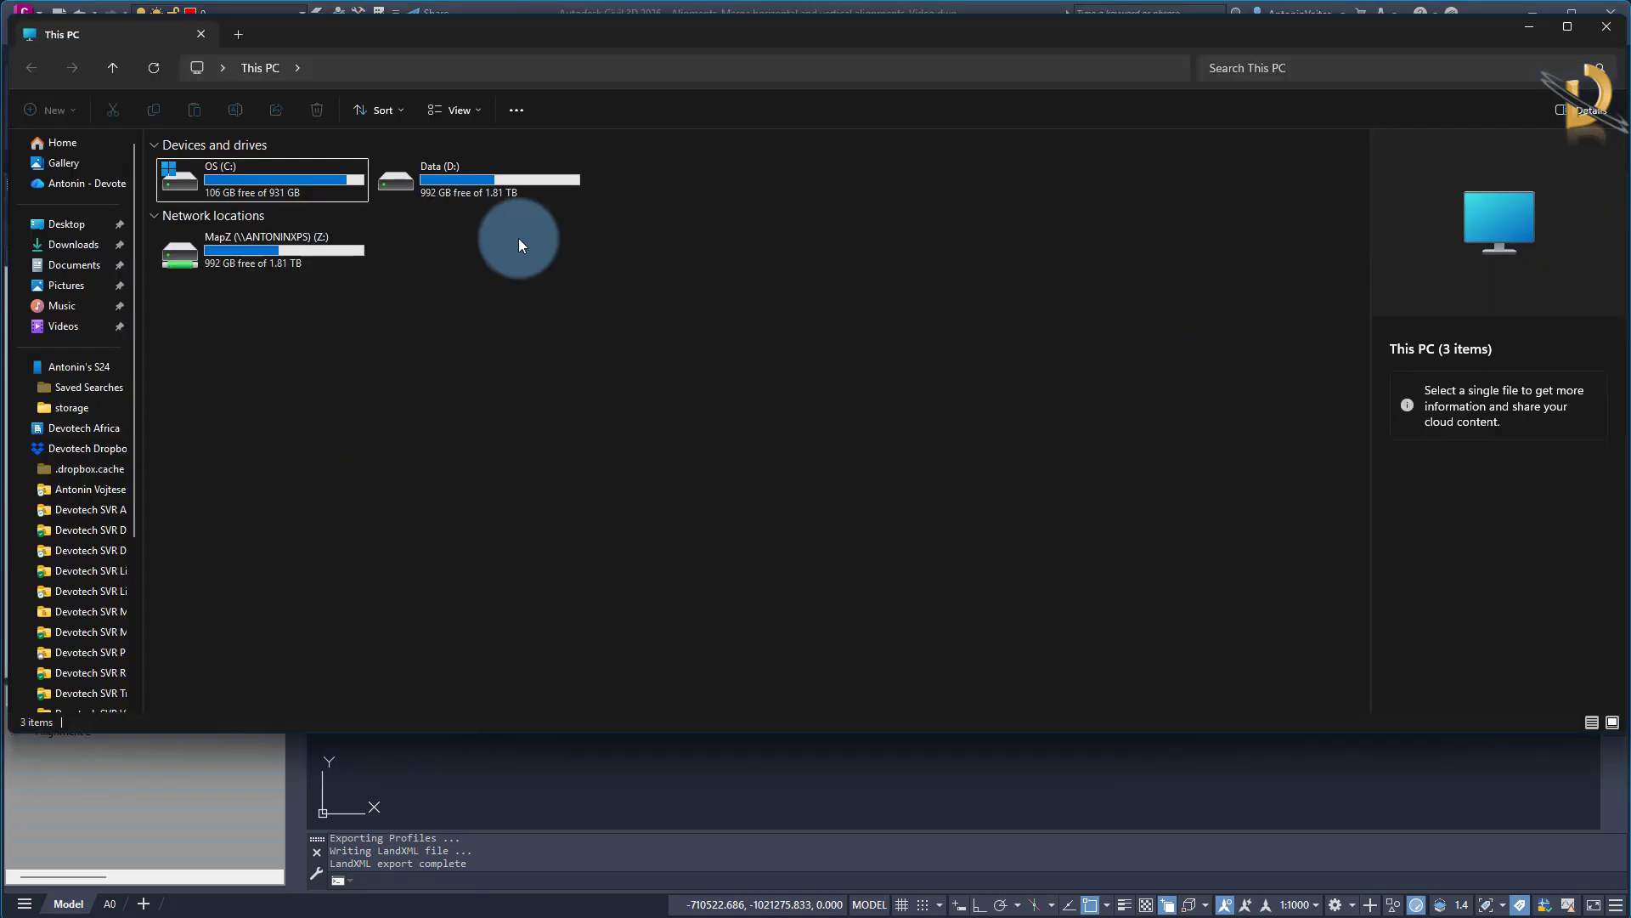
left_click(71, 224)
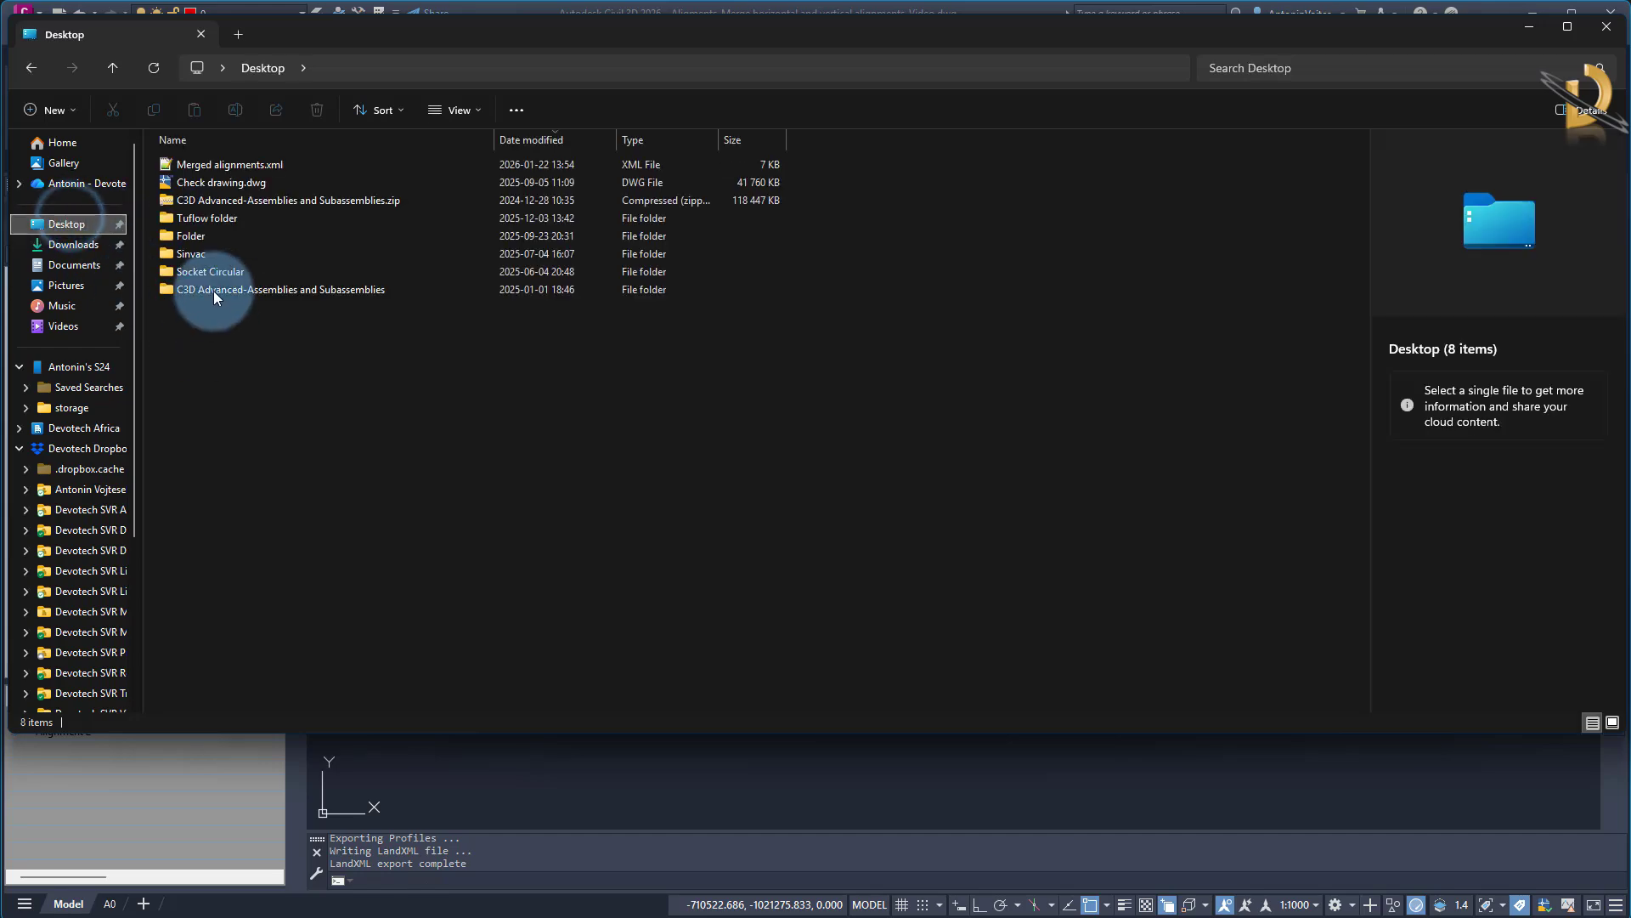
left_click(218, 165)
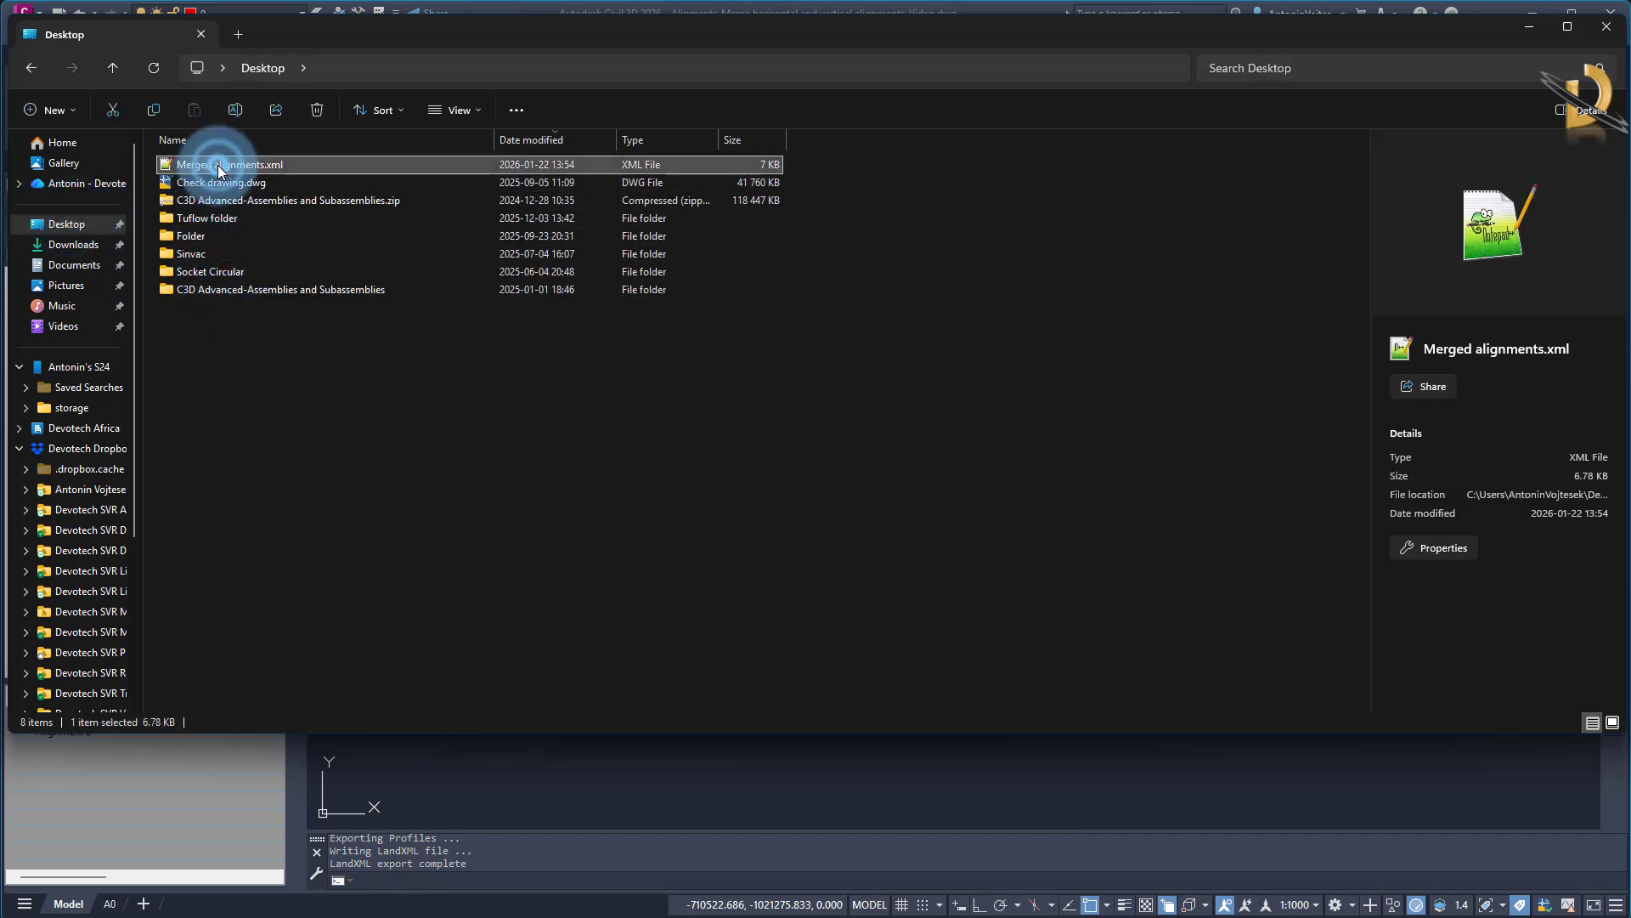
double_click(218, 164)
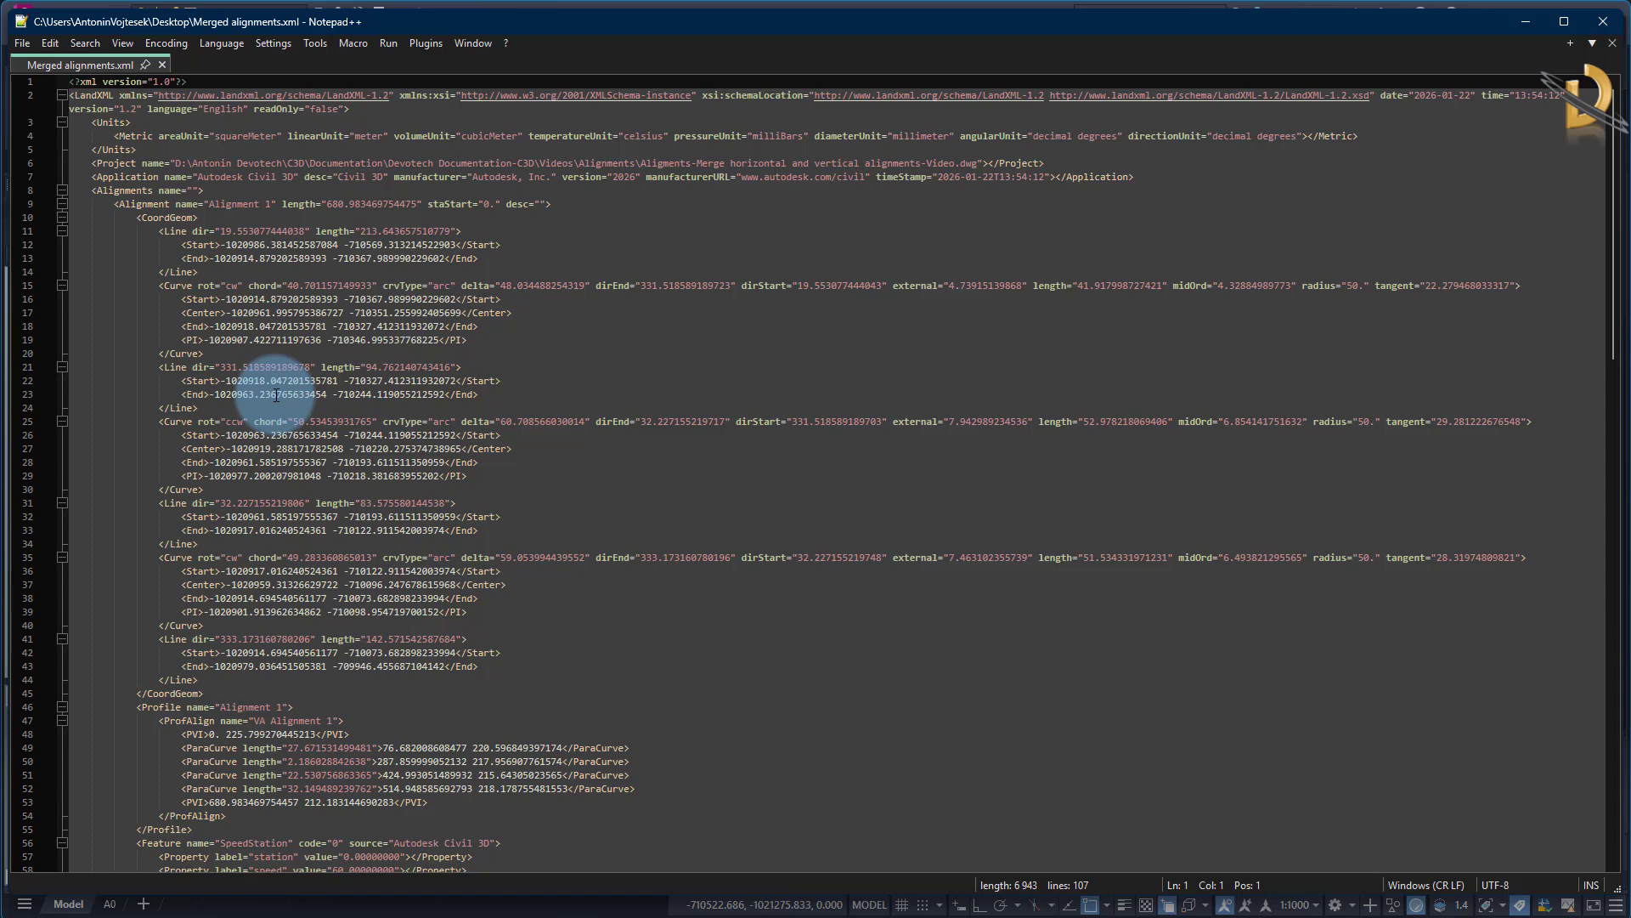
Examine the LandXML structure to find where the Alignments element and the Alignment 1 and Alignment 2 blocks start and end
double_click(110, 190)
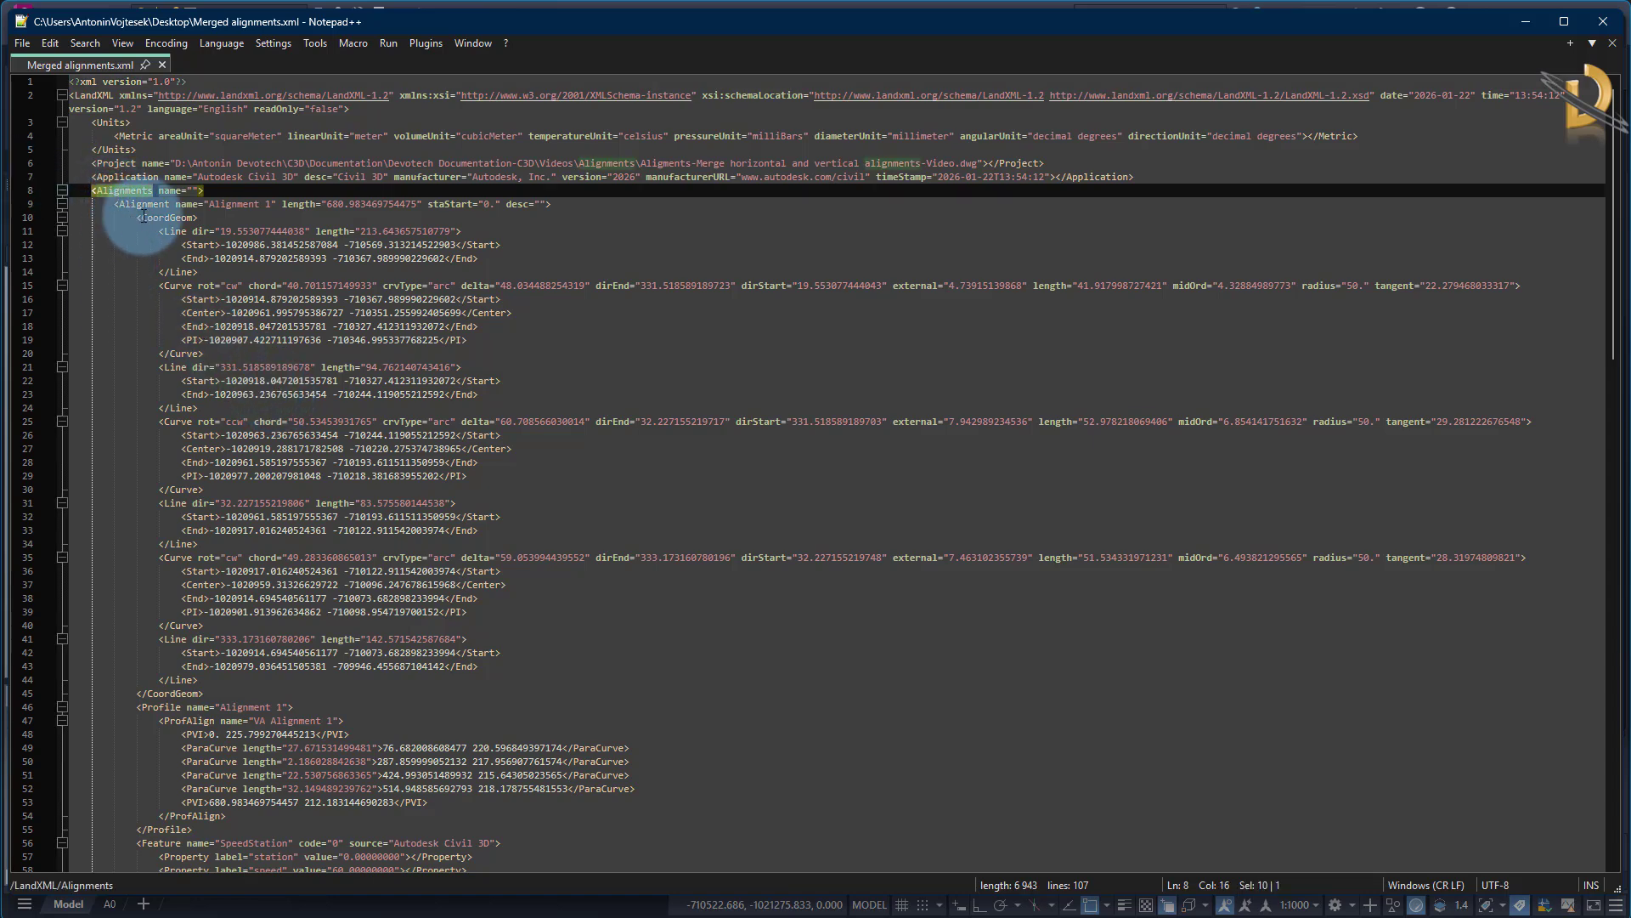
double_click(140, 205)
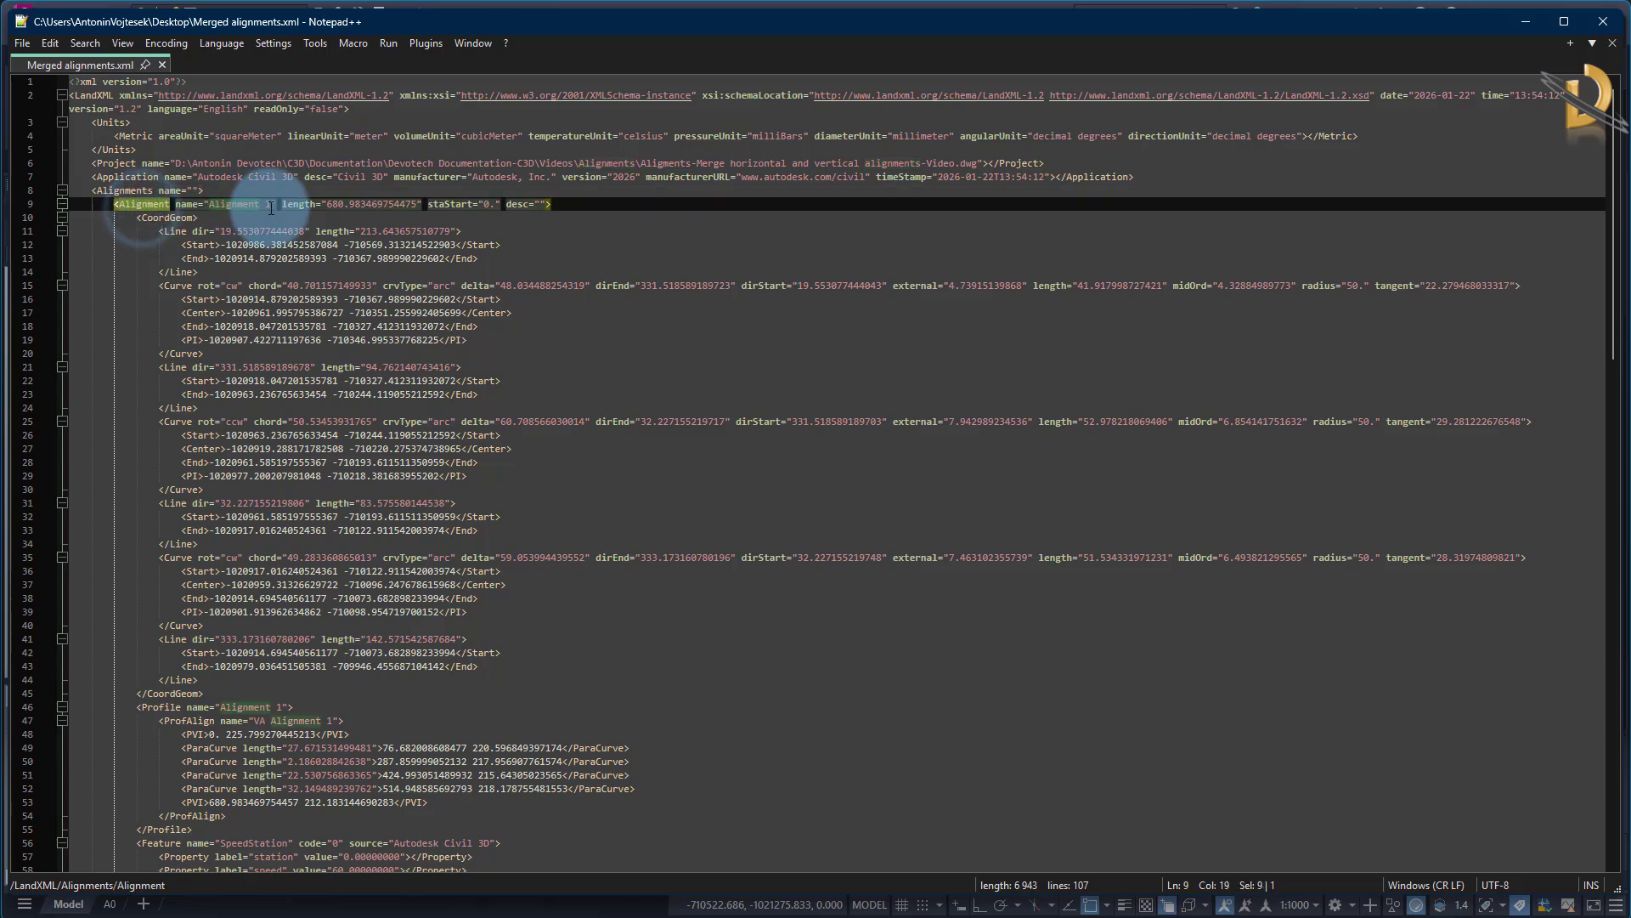
scroll(272, 444, "down", 4)
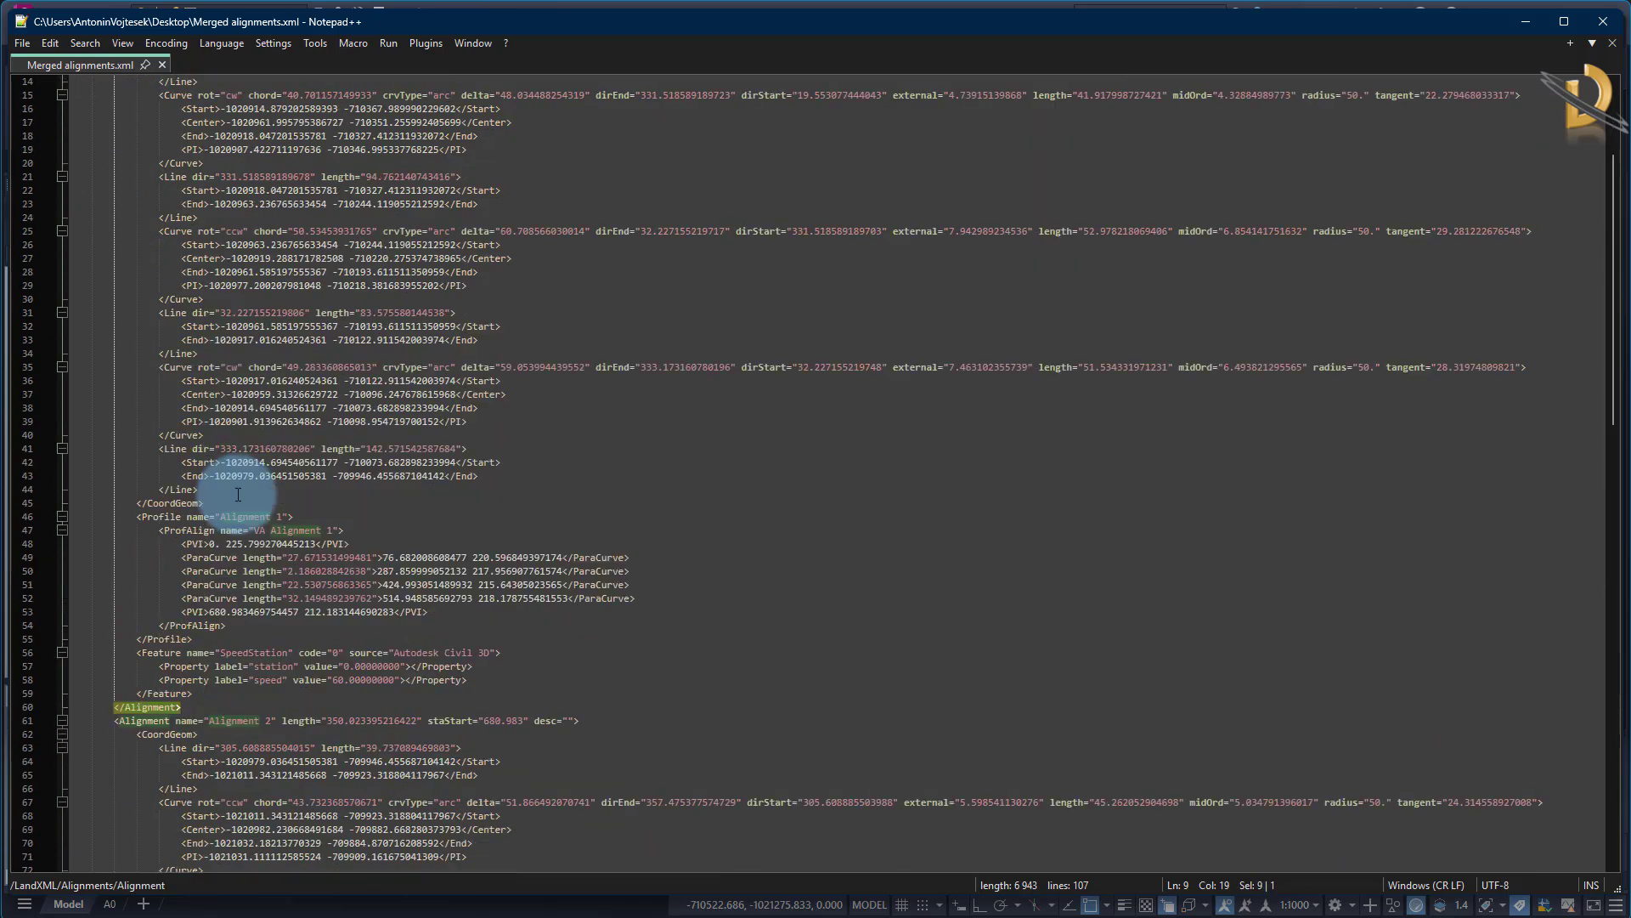
scroll(238, 494, "up", 4)
scroll(162, 509, "down", 11)
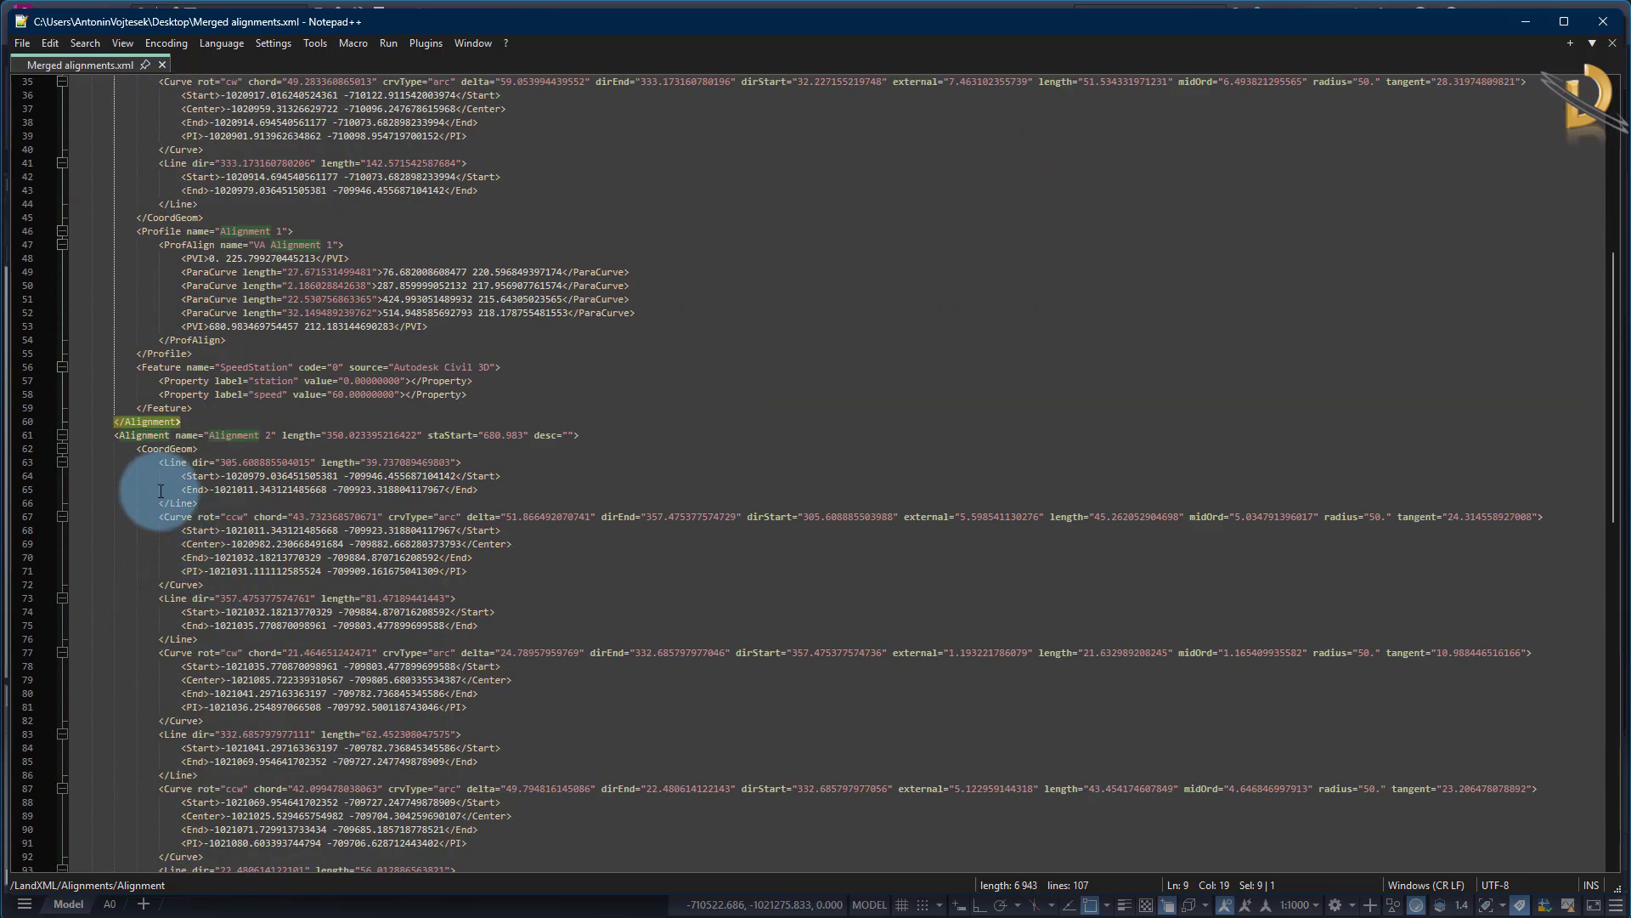
double_click(143, 435)
scroll(382, 650, "down", 9)
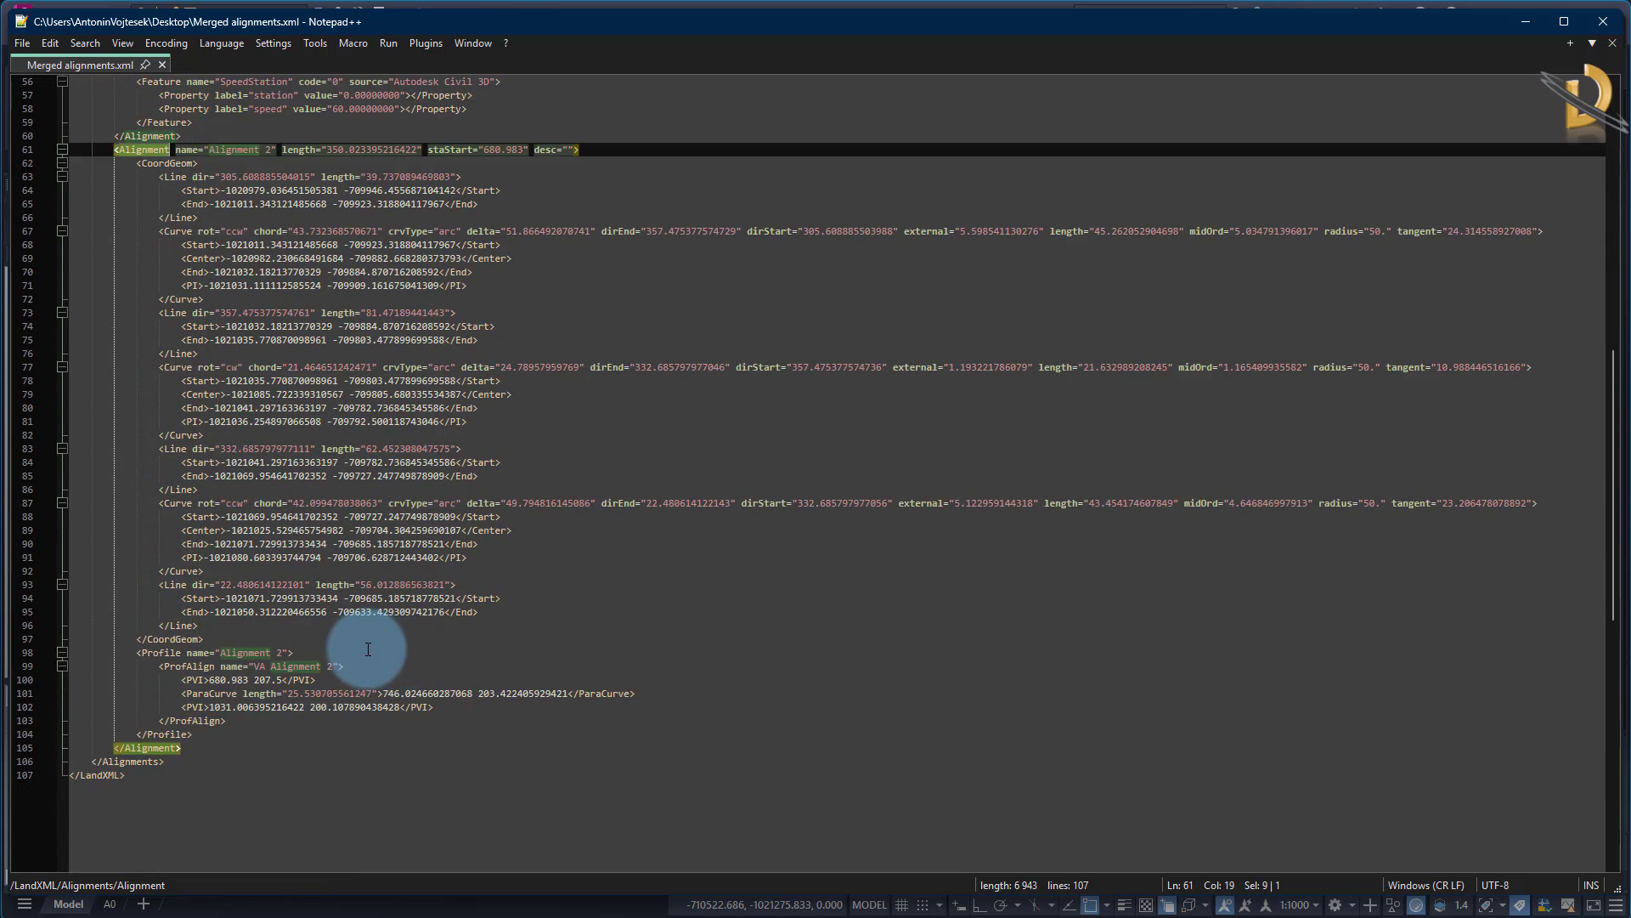
double_click(134, 667)
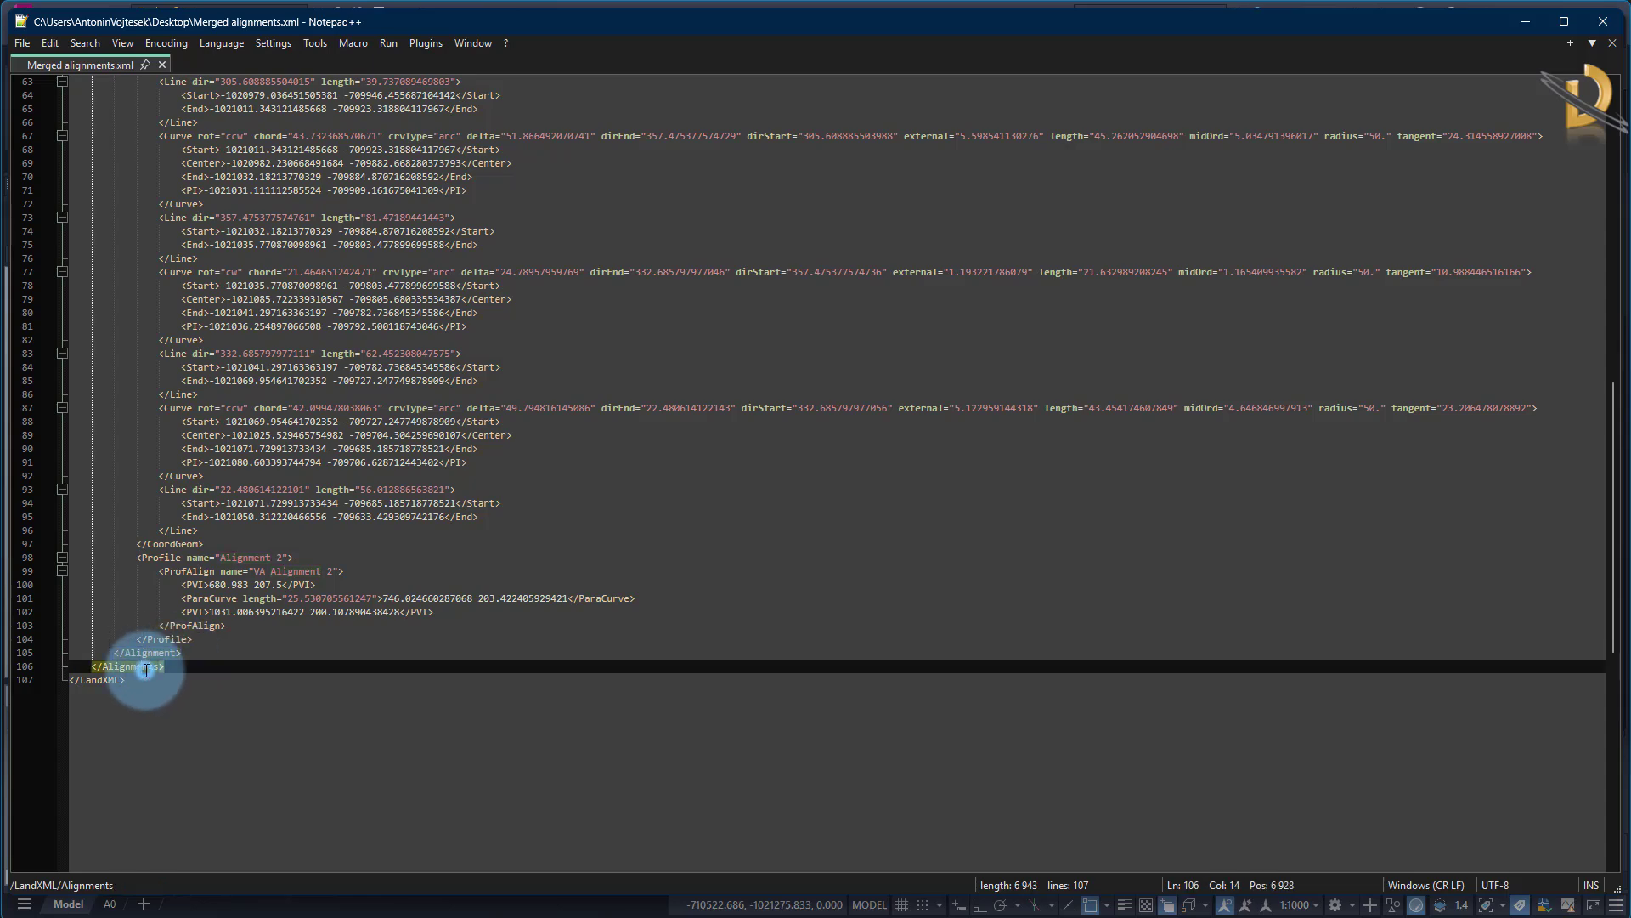
scroll(288, 755, "up", 2)
scroll(288, 754, "up", 18)
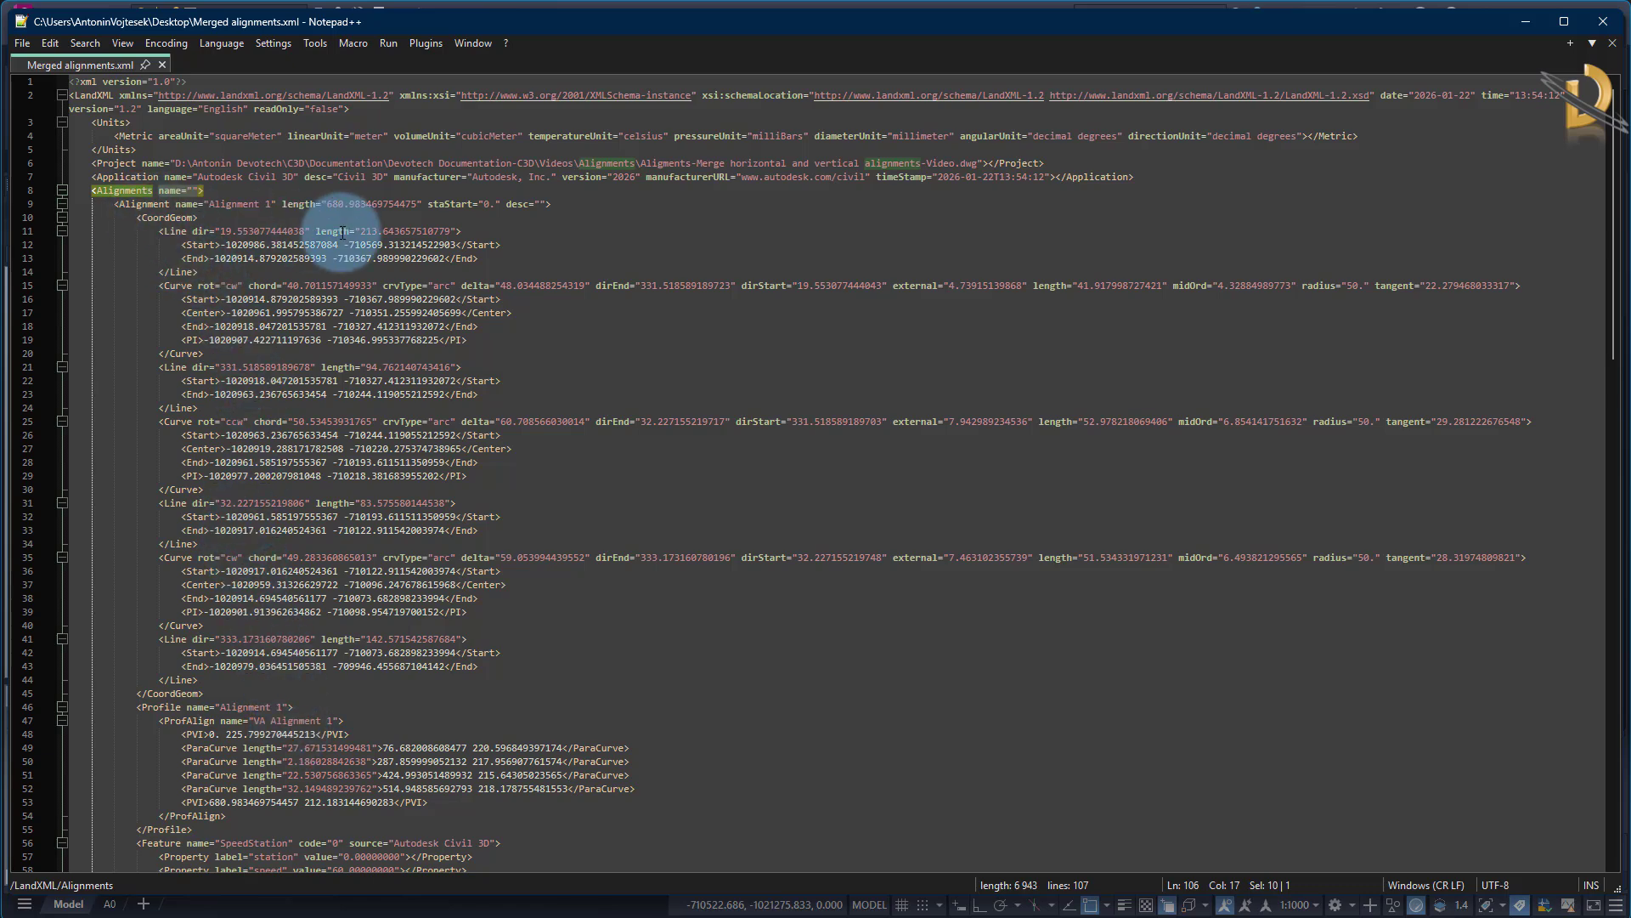
Separate Alignment 1's CoordGeom, Profile and Feature blocks from one another with a blank line
double_click(167, 217)
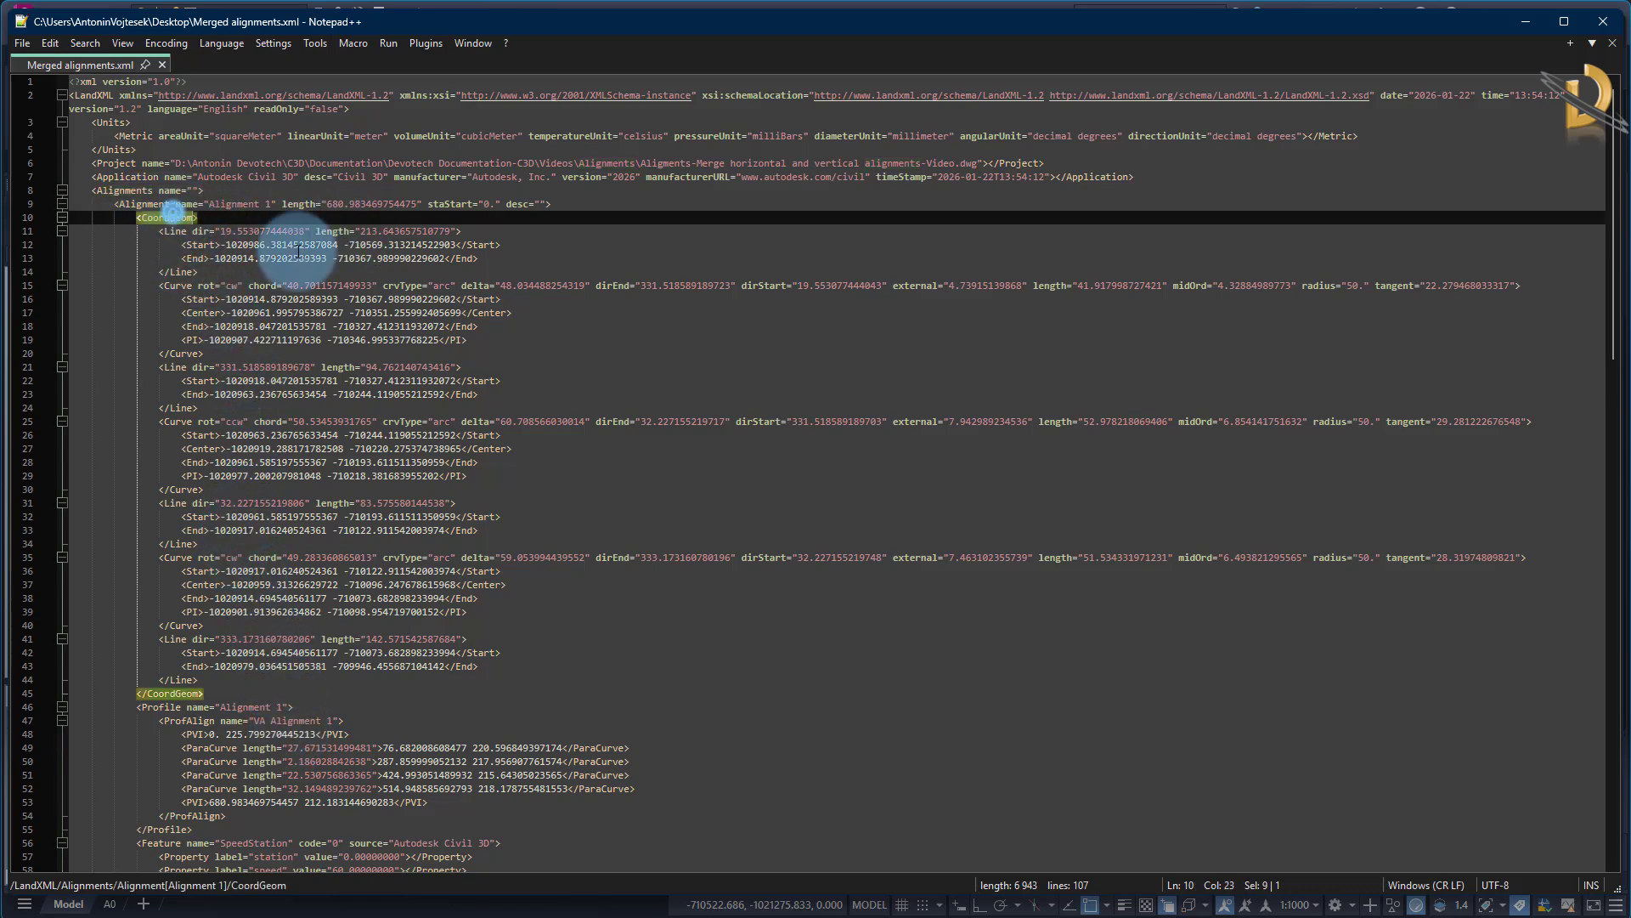
scroll(510, 544, "down", 5)
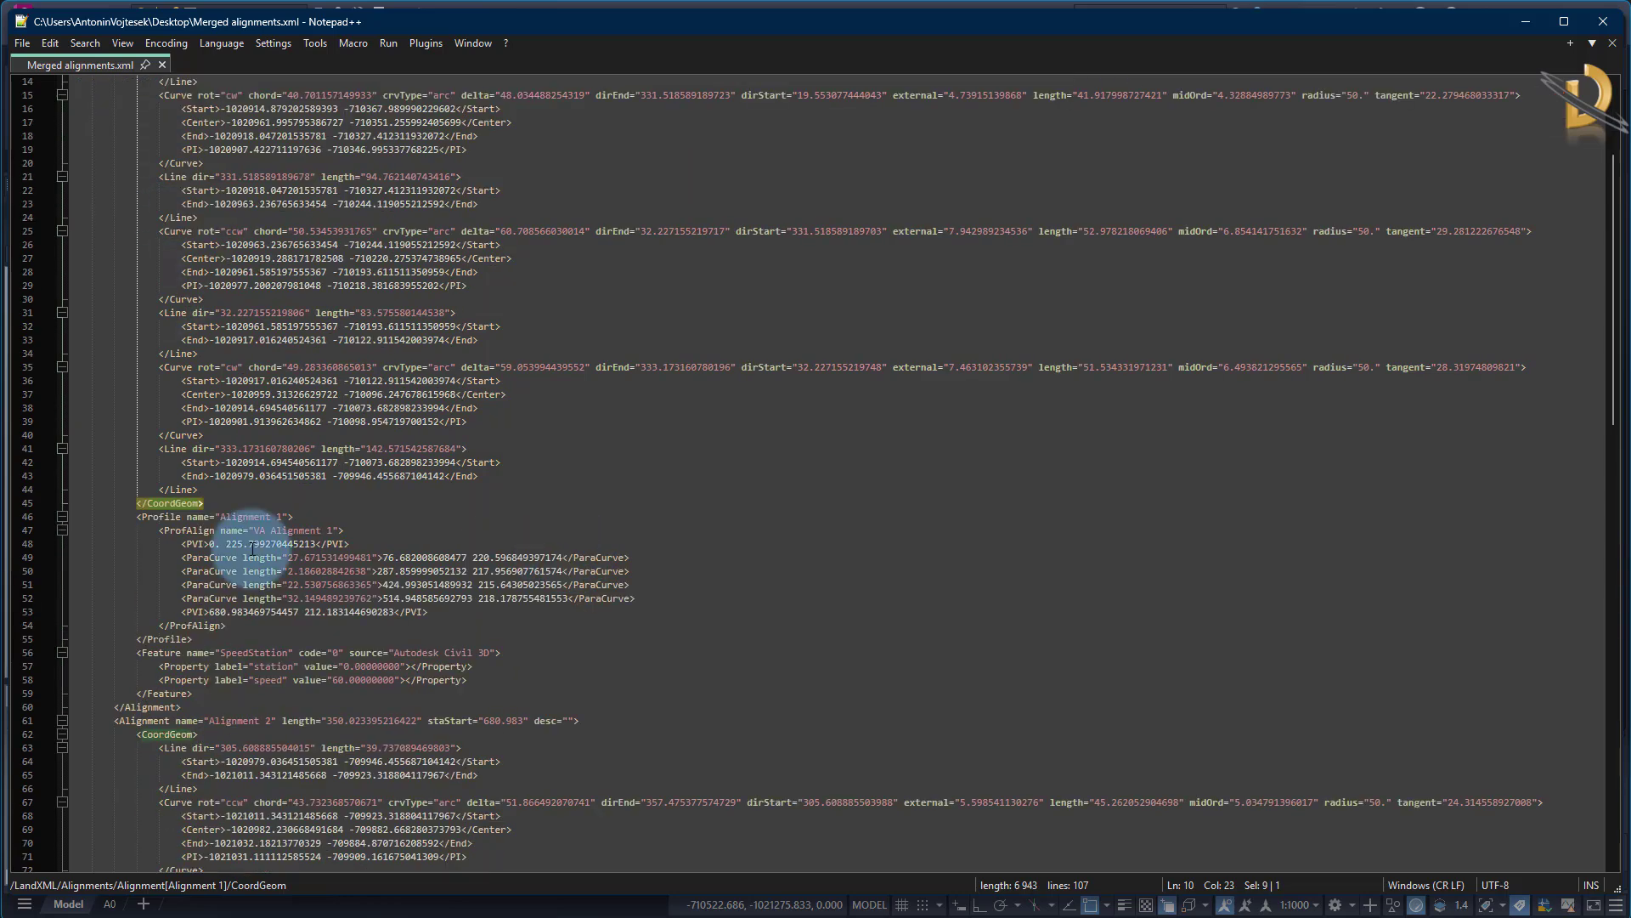
double_click(146, 517)
double_click(158, 653)
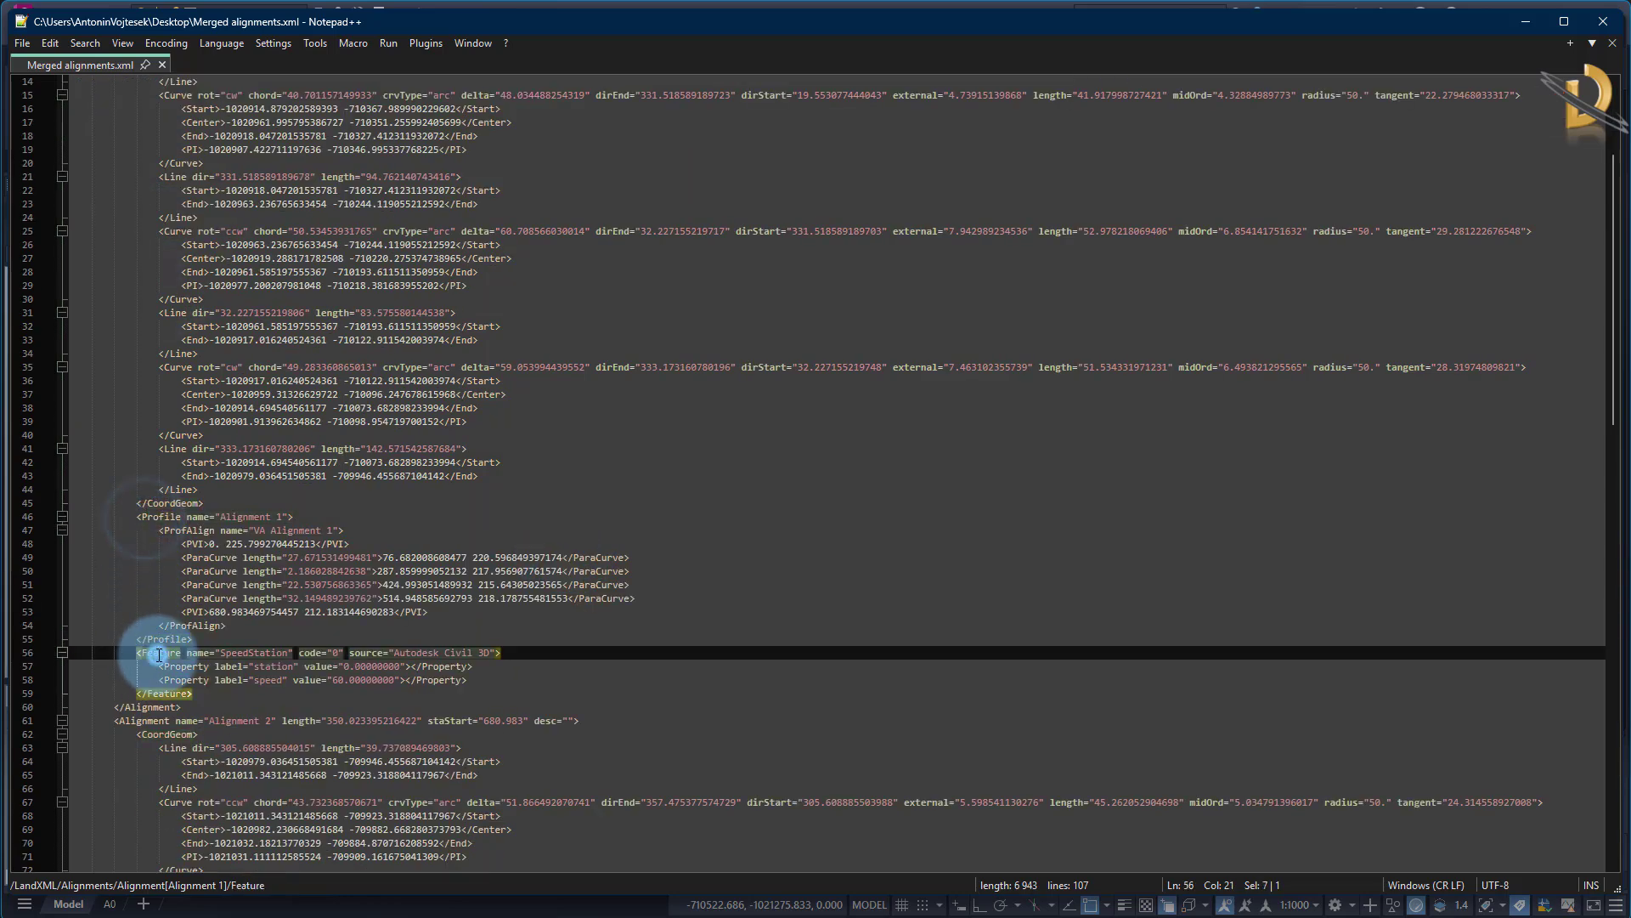
left_click(217, 500)
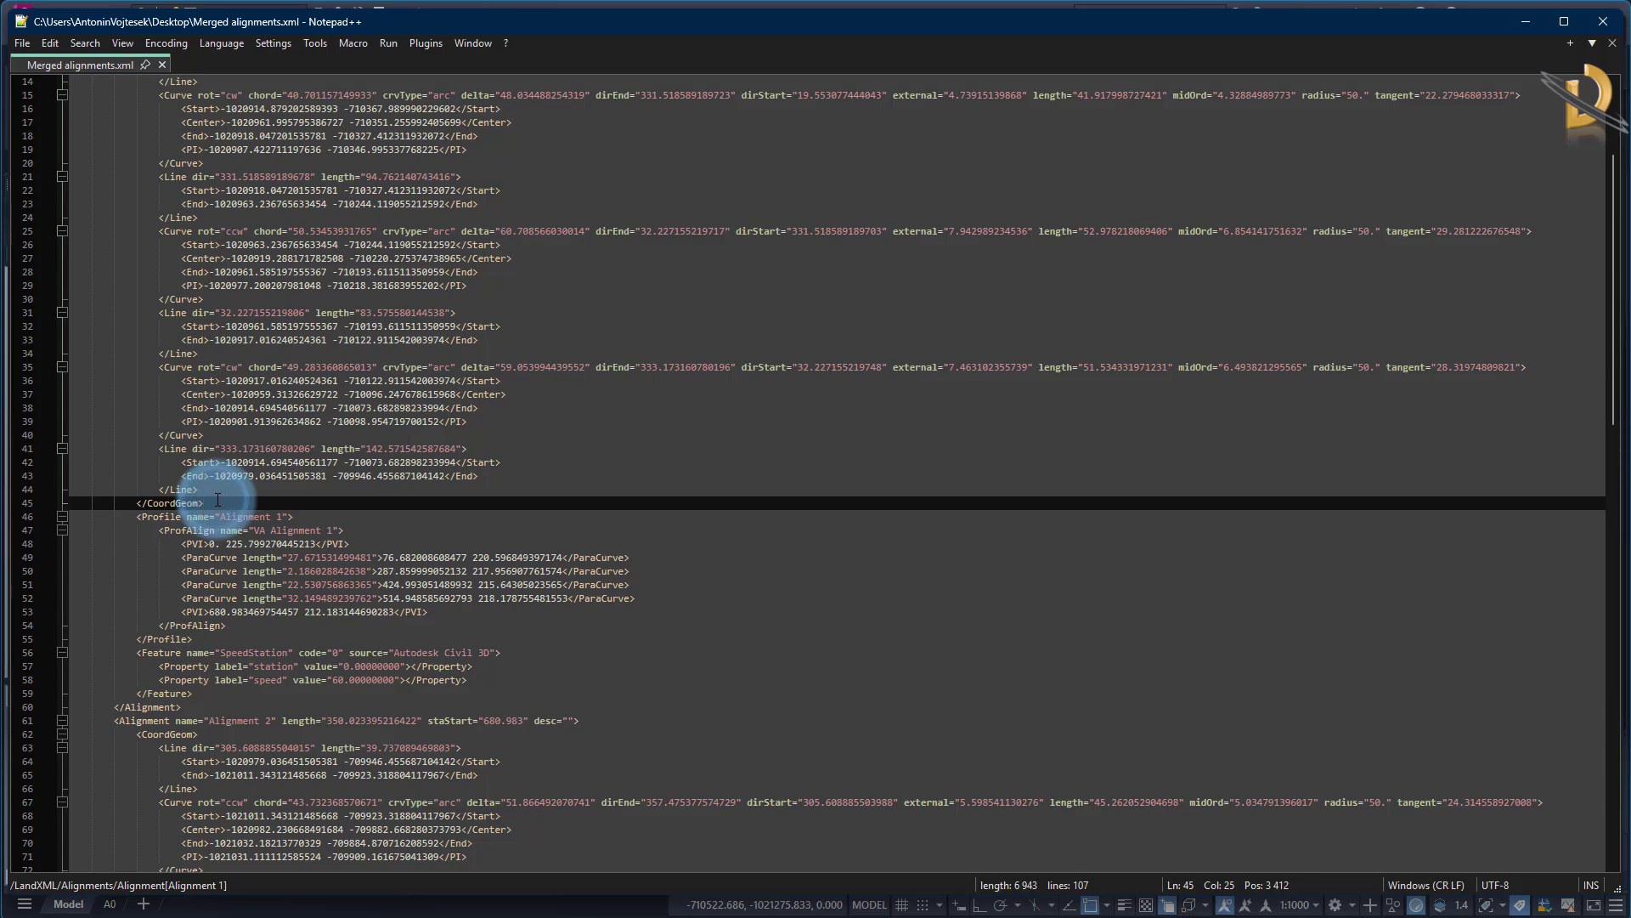
key("Return")
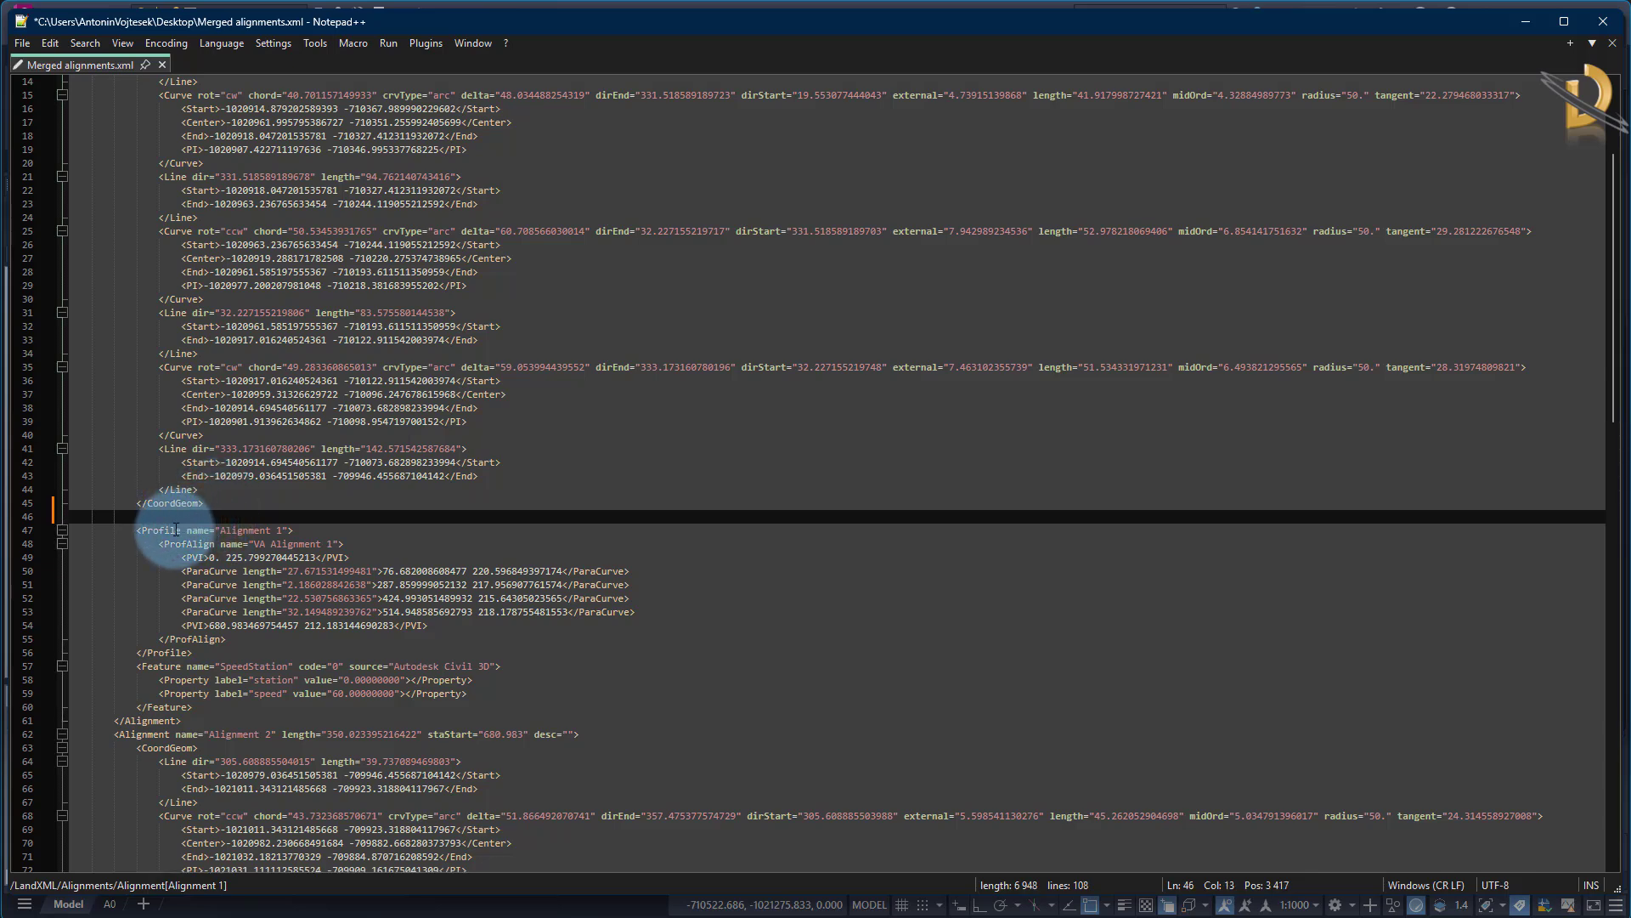
left_click(202, 654)
key("Return")
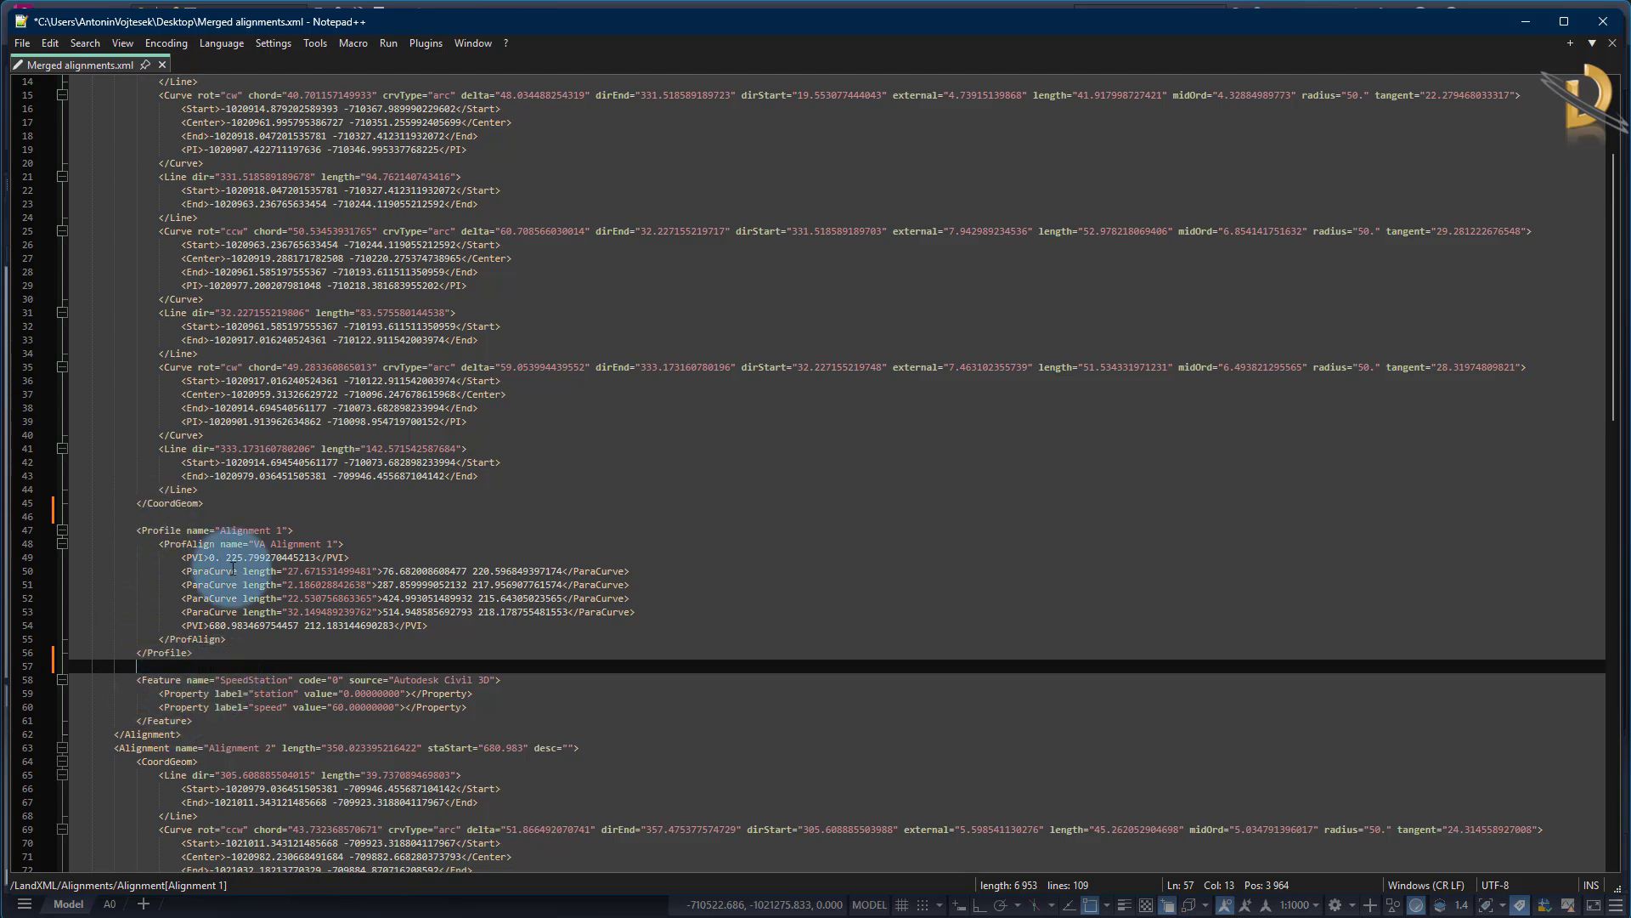
Insert two blank lines after the last Line element inside Alignment 1's CoordGeom block
left_click(204, 489)
key("Return")
key("Return")
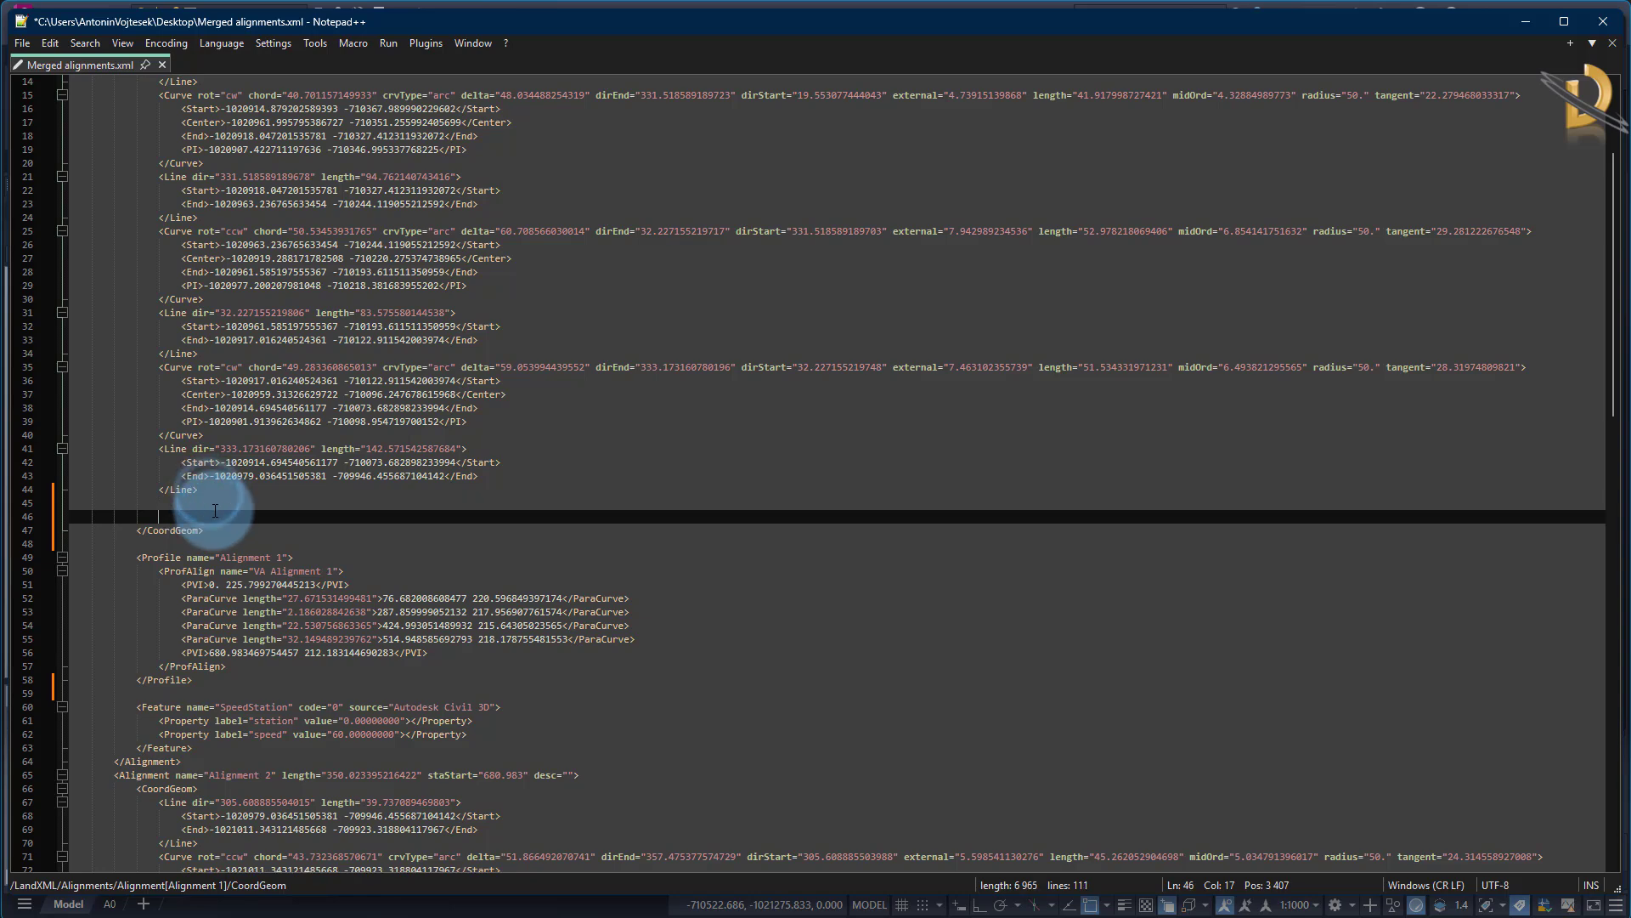
Move all Line and Curve elements from Alignment 2's CoordGeom to directly after the last Line element in Alignment 1's CoordGeom
scroll(243, 580, "down", 9)
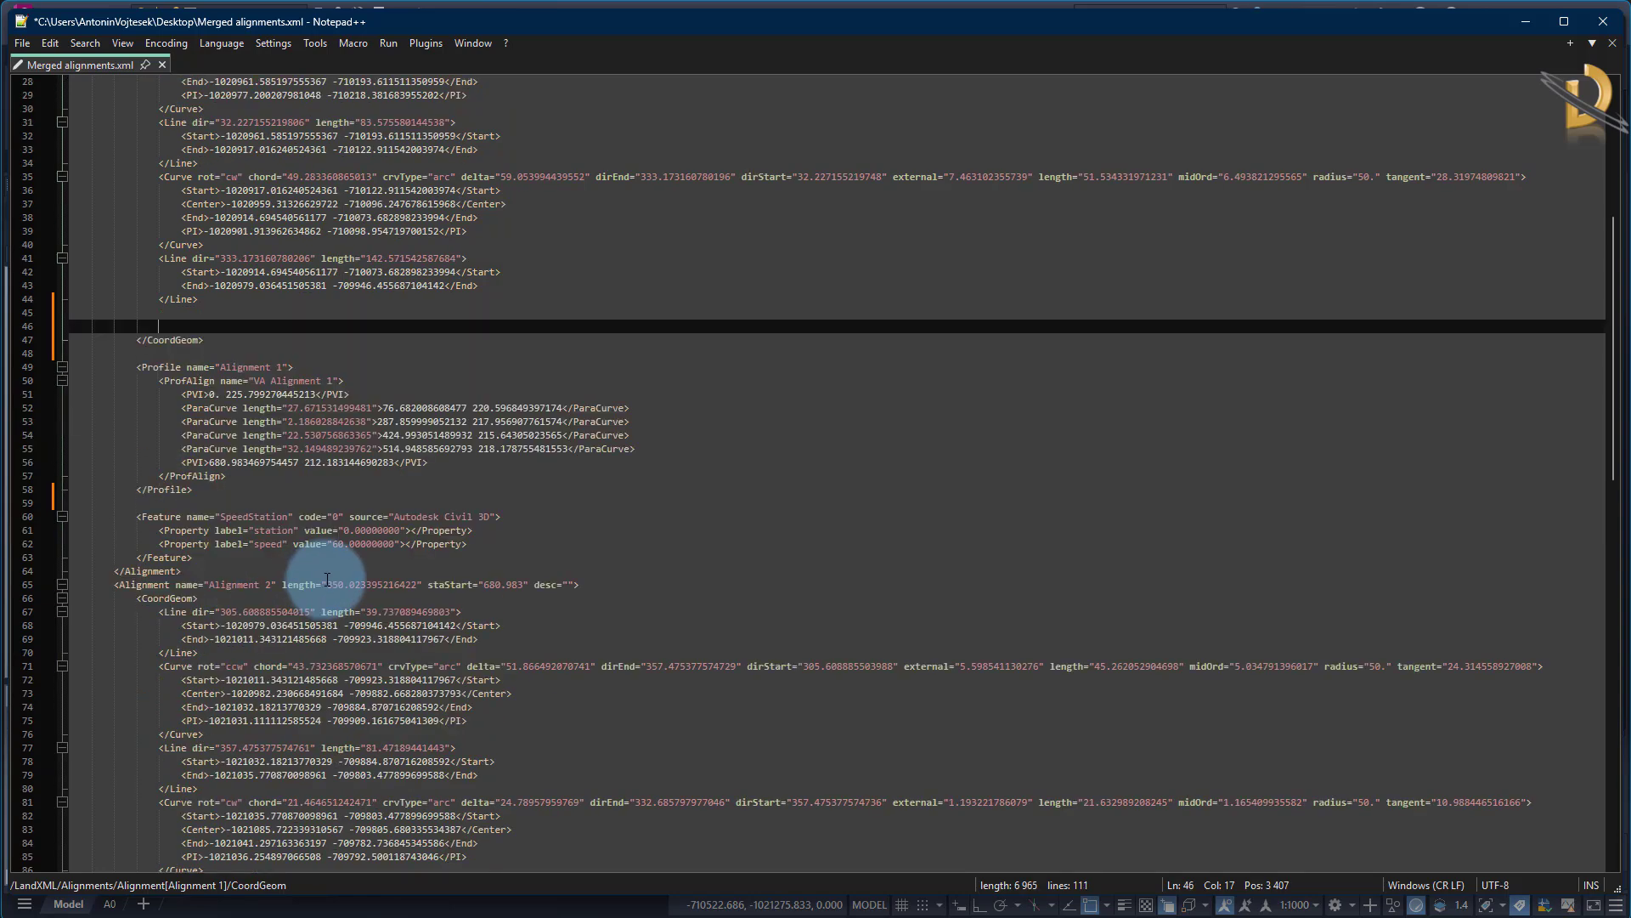
scroll(281, 413, "down", 2)
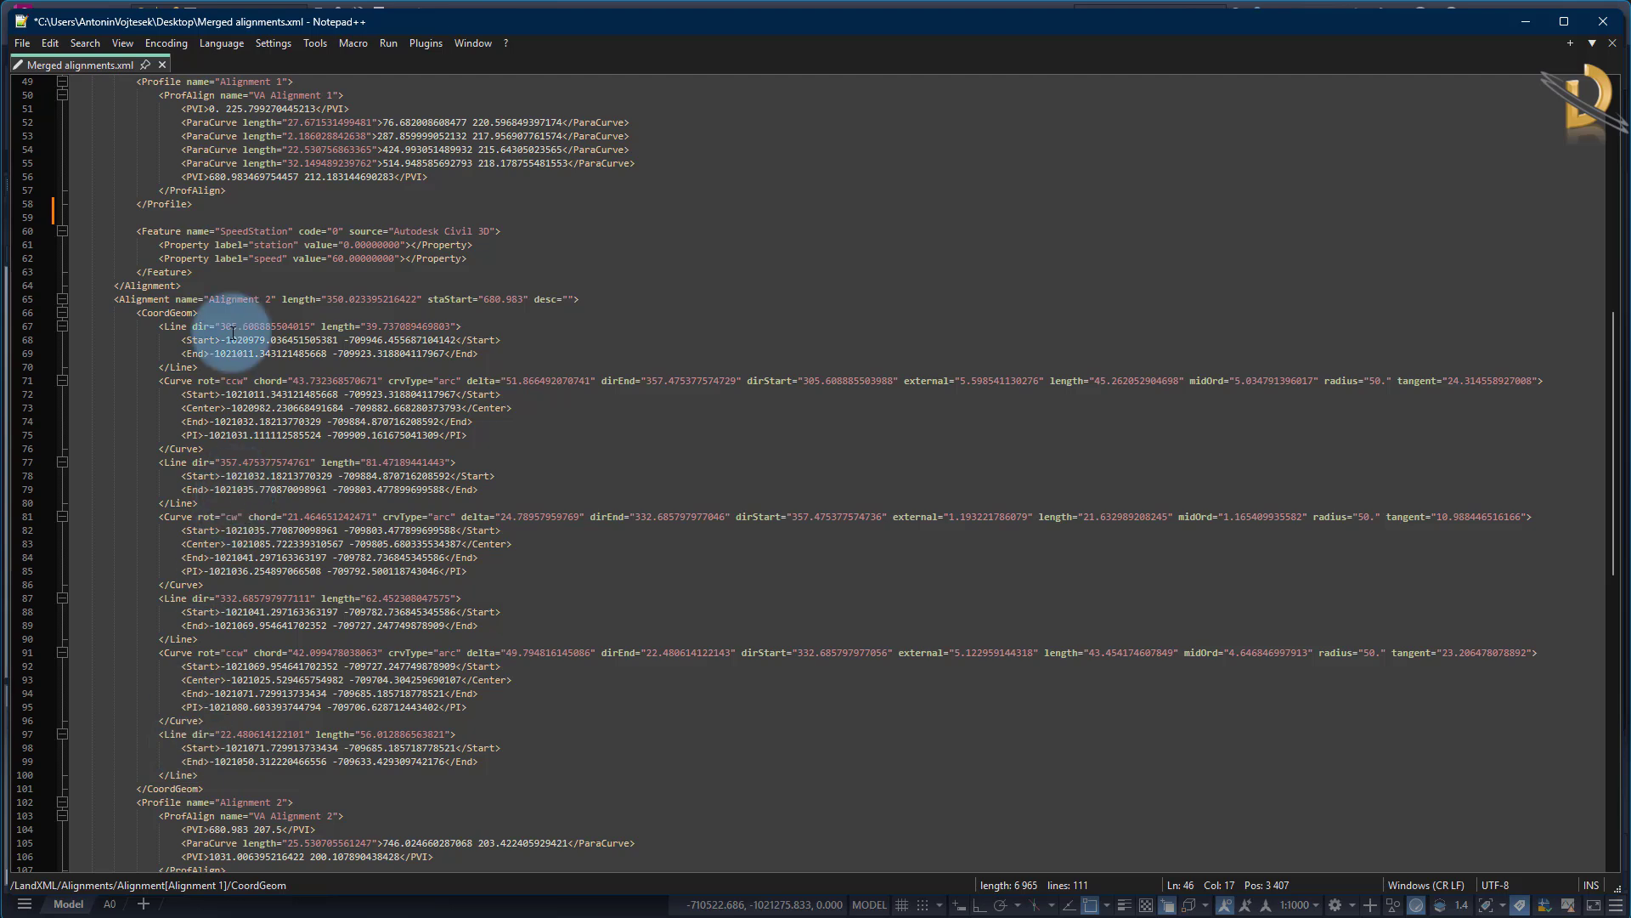
left_click_drag(153, 327, 245, 771)
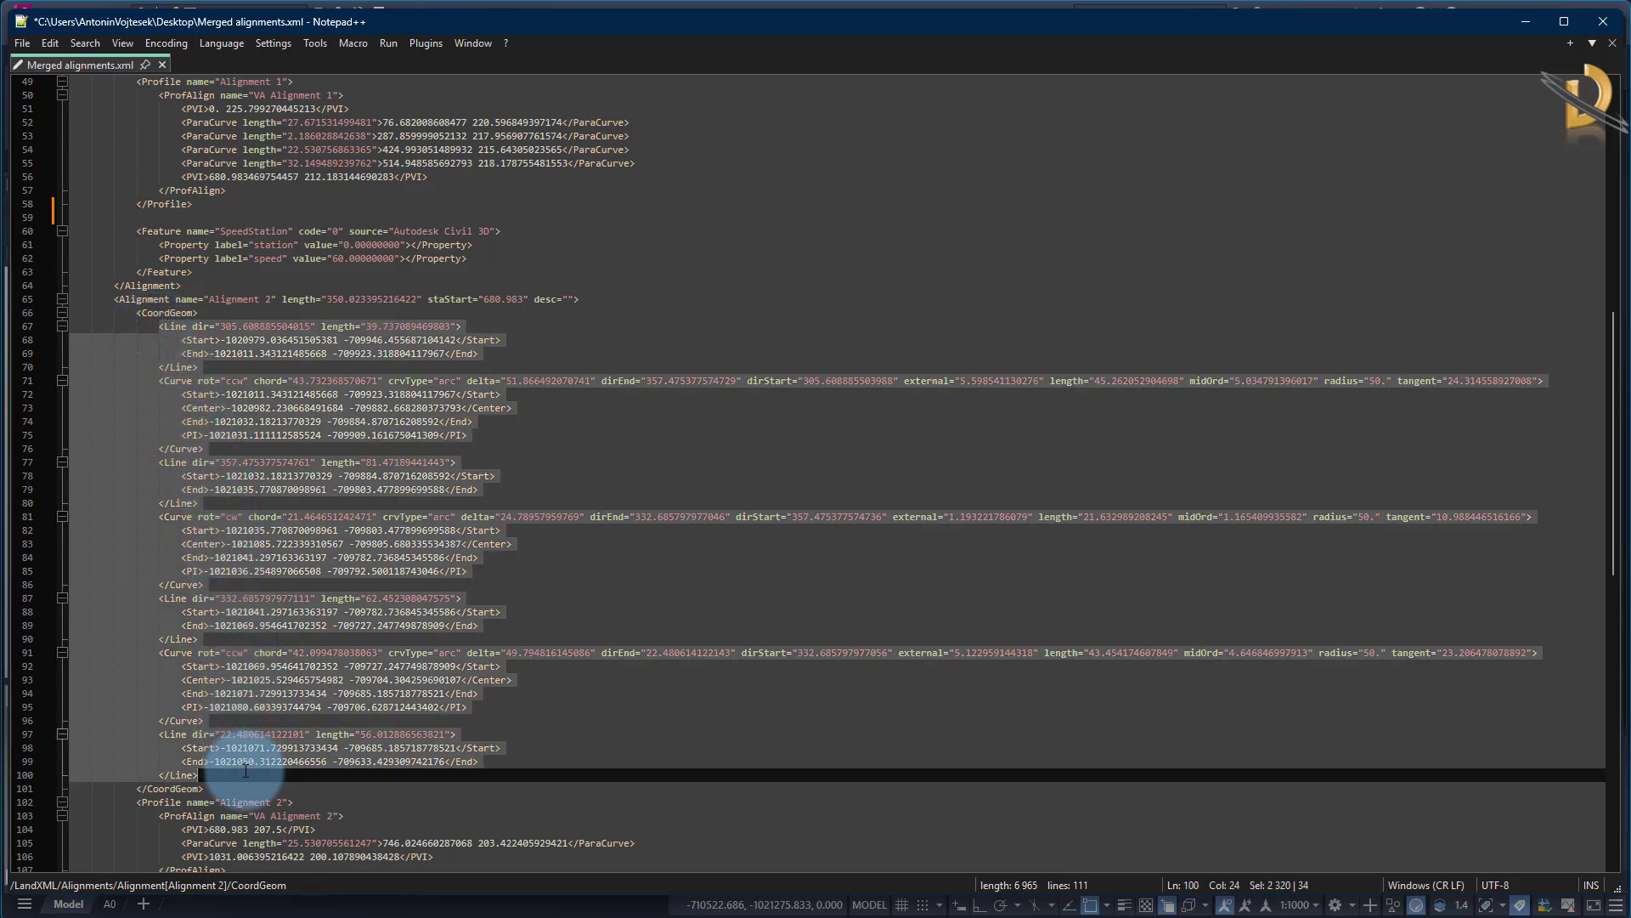
right_click(266, 691)
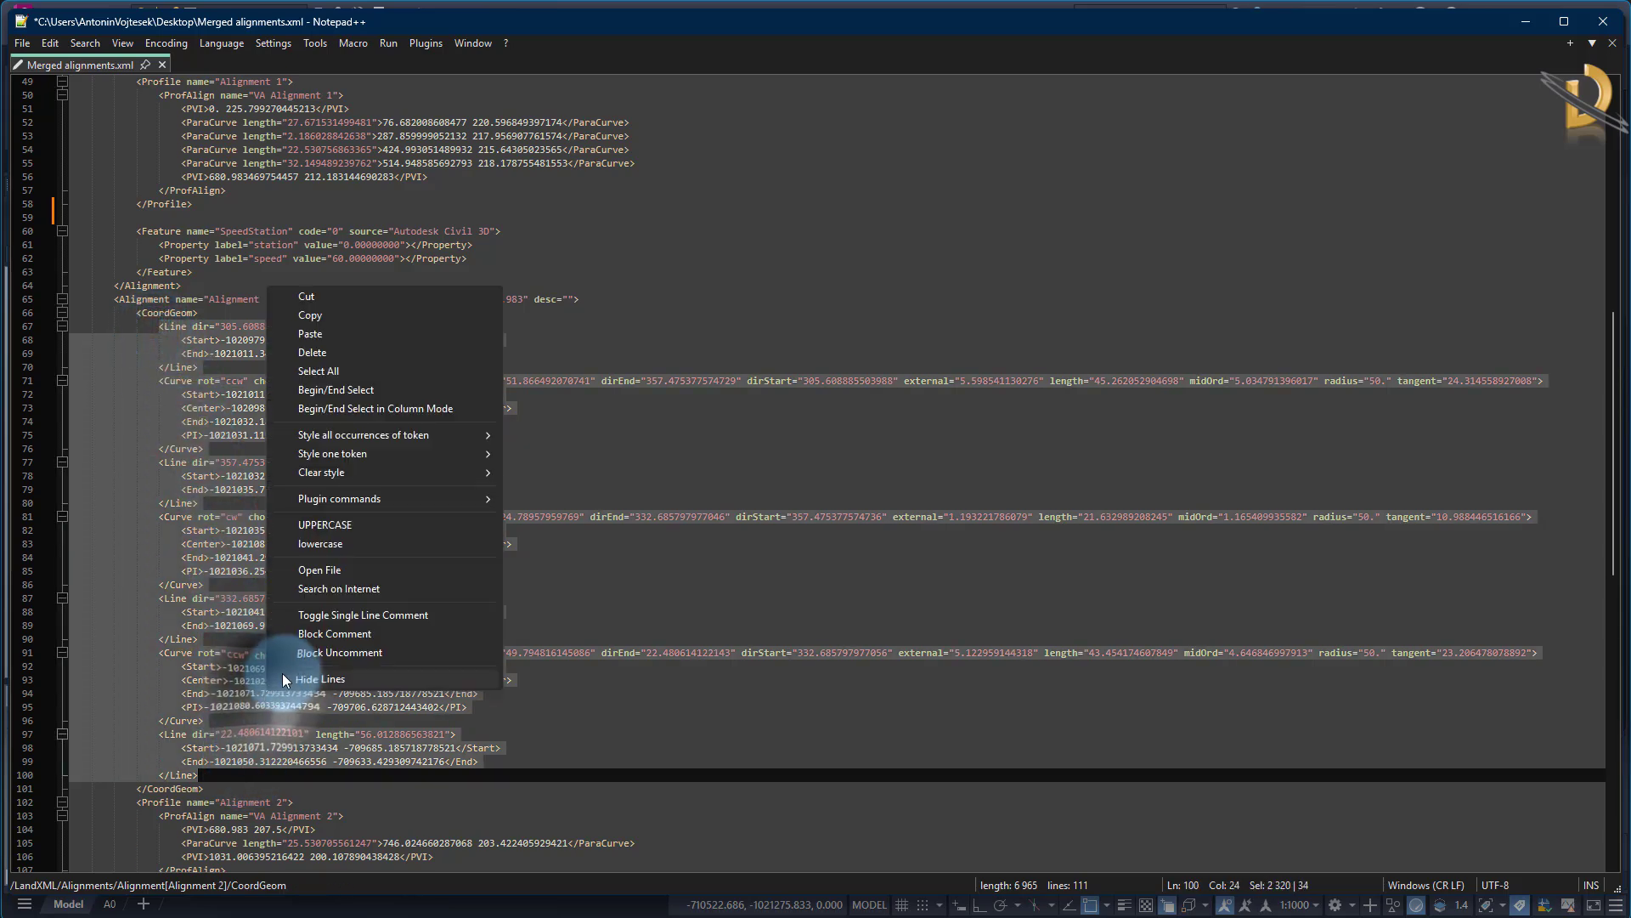
left_click(310, 296)
scroll(280, 484, "up", 9)
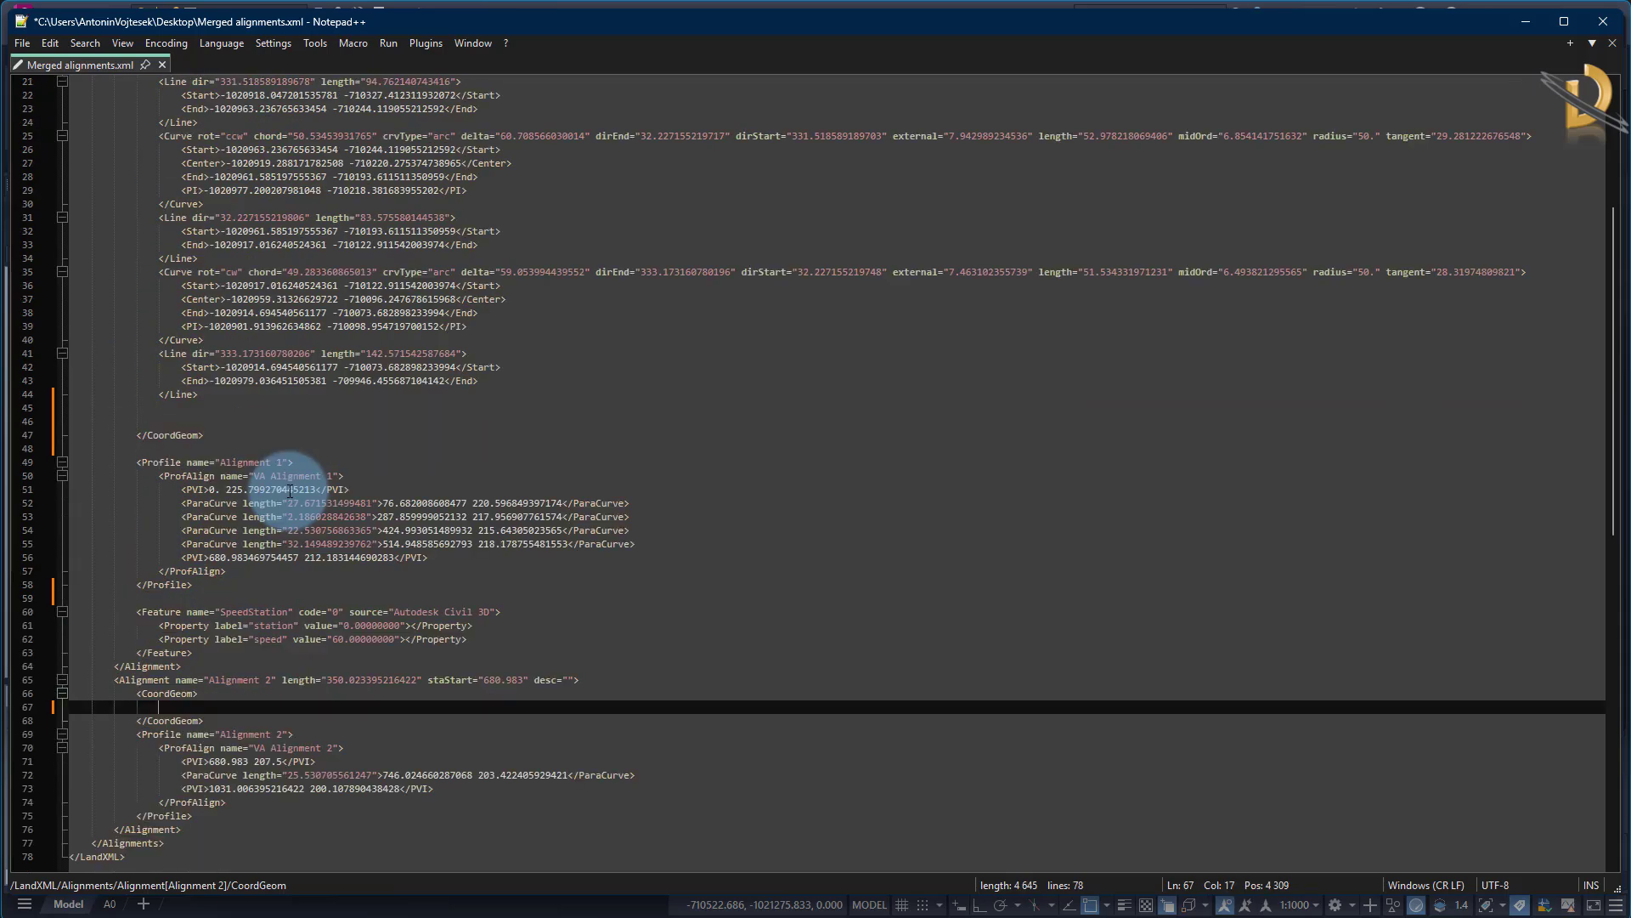
scroll(289, 490, "up", 2)
left_click(205, 490)
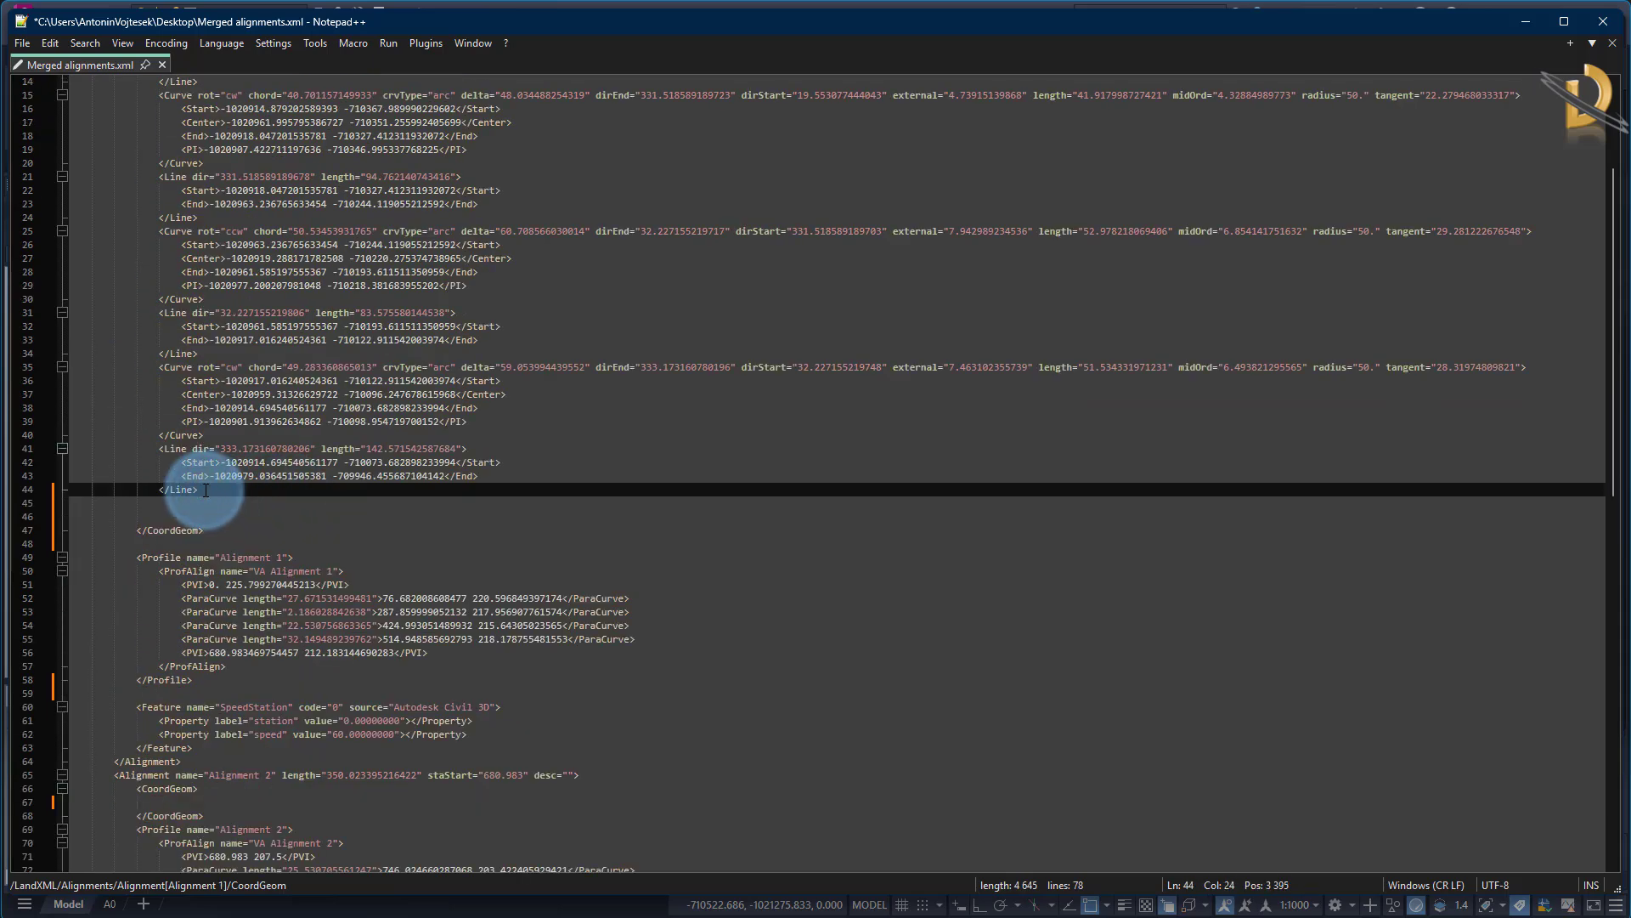
key("Return")
key("ctrl+v")
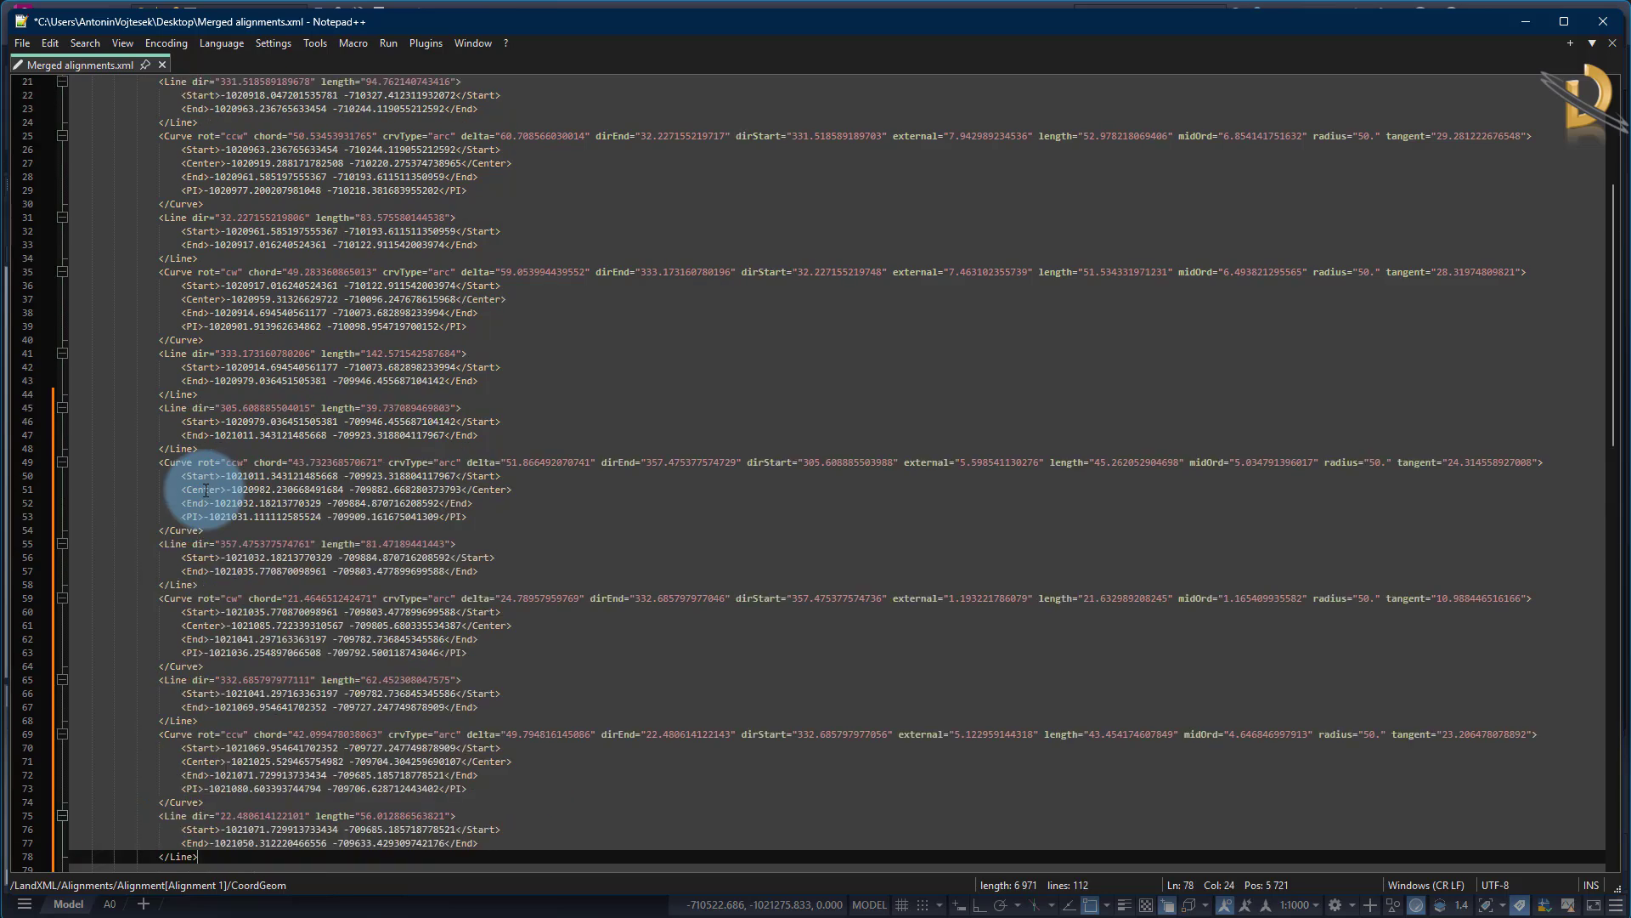
Remove the leftover blank lines between the last Line element and the closing CoordGeom tag of Alignment 1
scroll(247, 510, "down", 7)
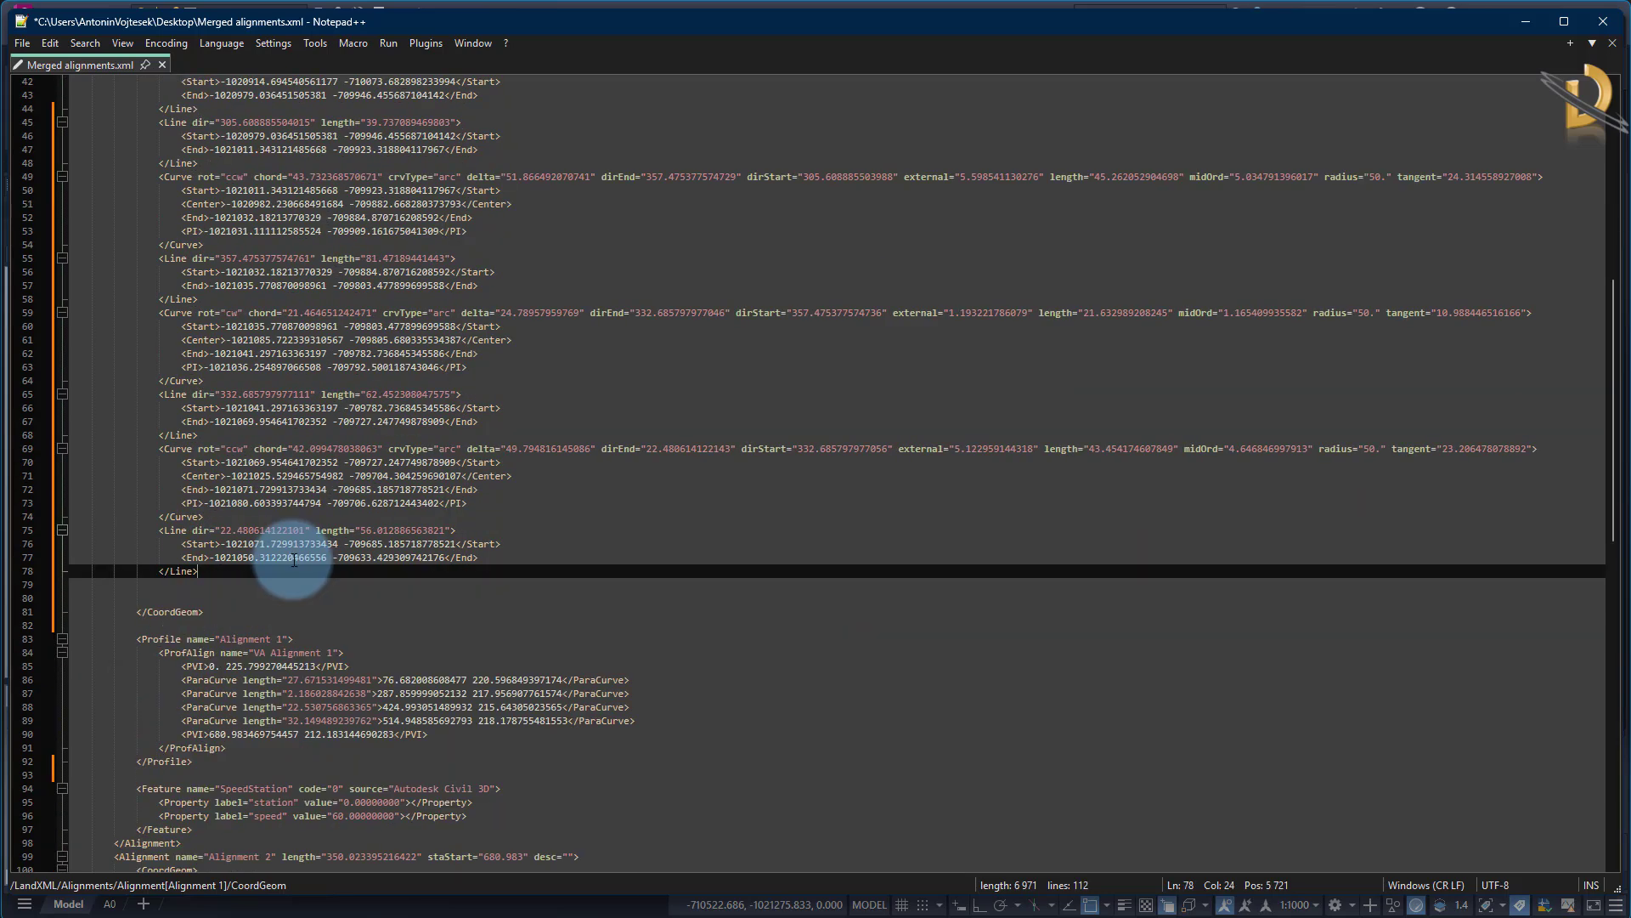
left_click_drag(256, 582, 217, 600)
key("BackSpace")
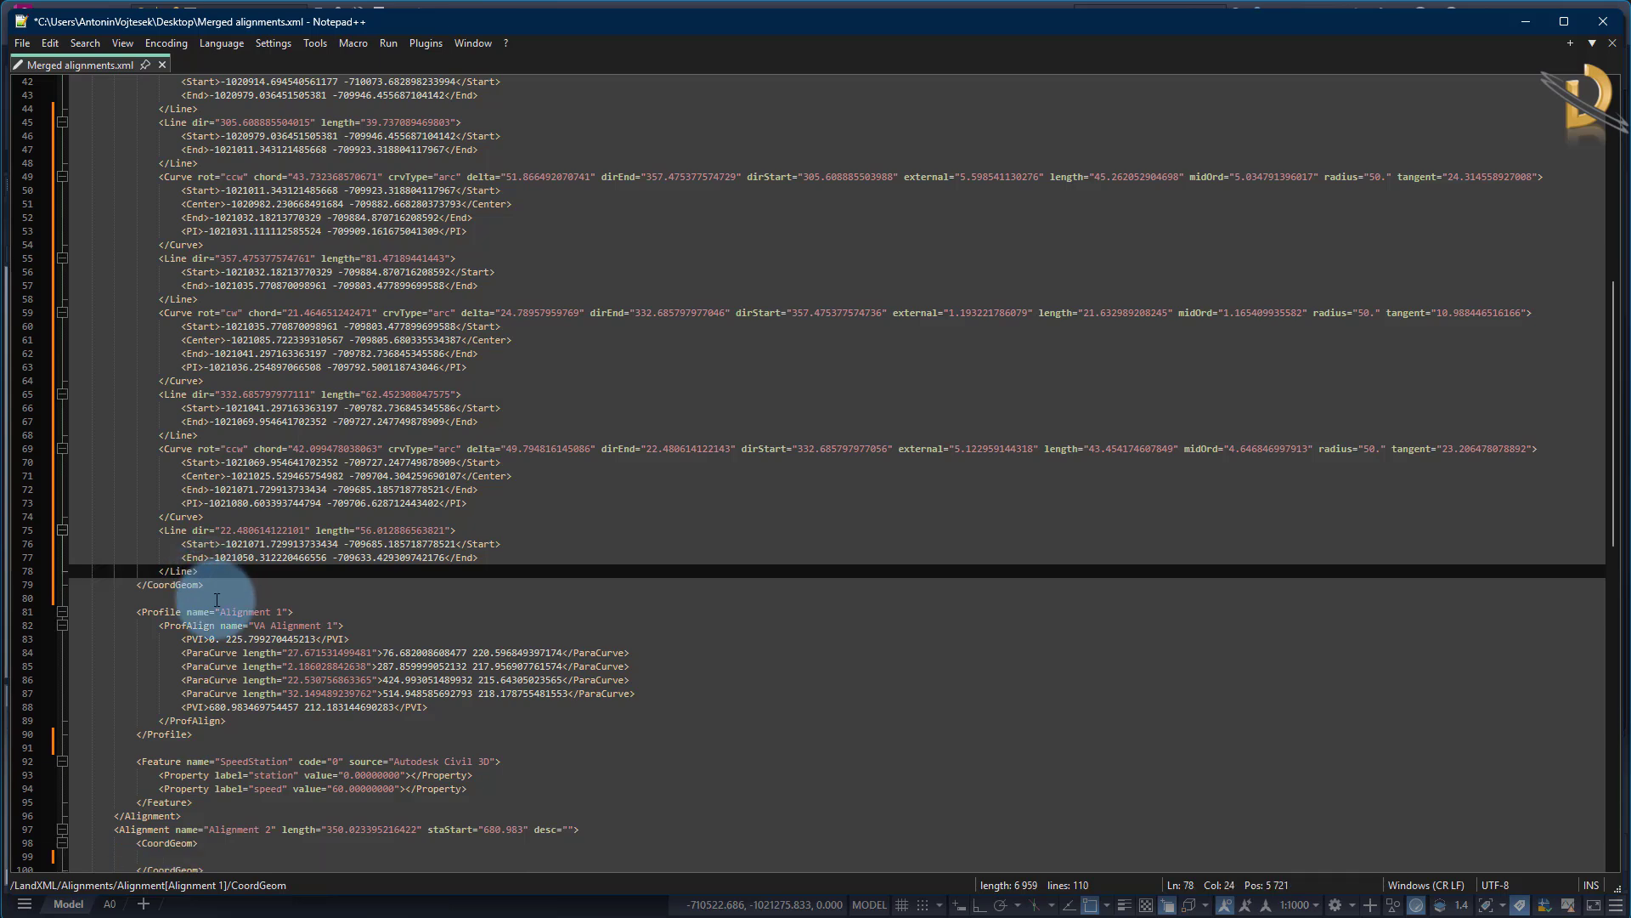
left_click_drag(219, 588, 112, 561)
left_click(244, 589)
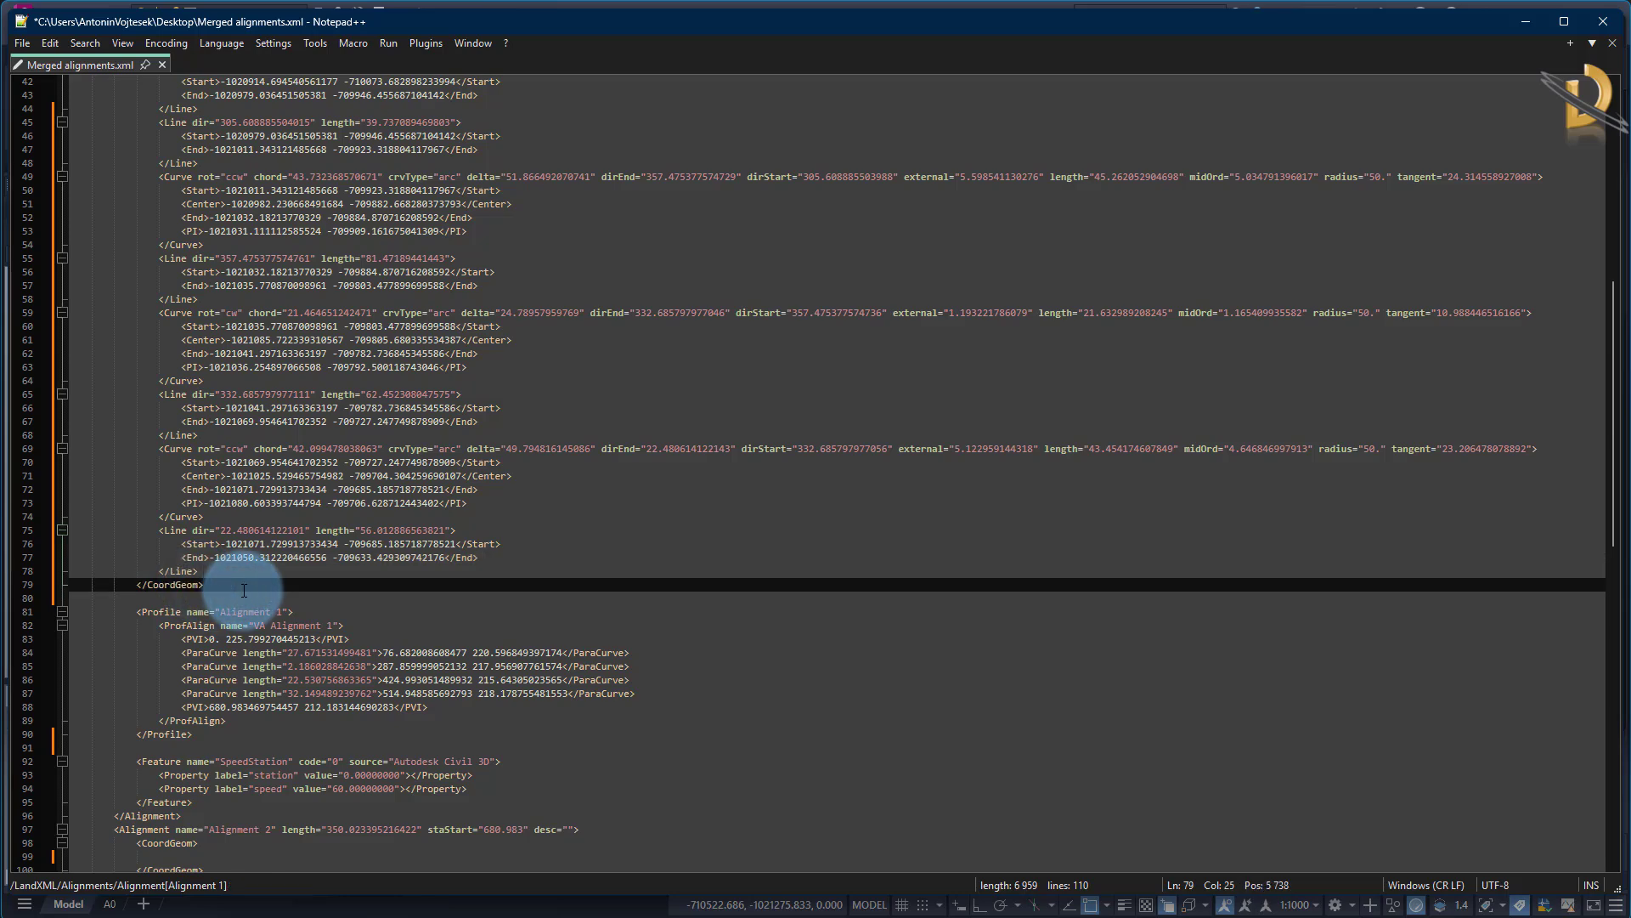
Delete the final PVI entry from the VA Alignment 1 profile in the Alignment 1 block
scroll(243, 589, "down", 5)
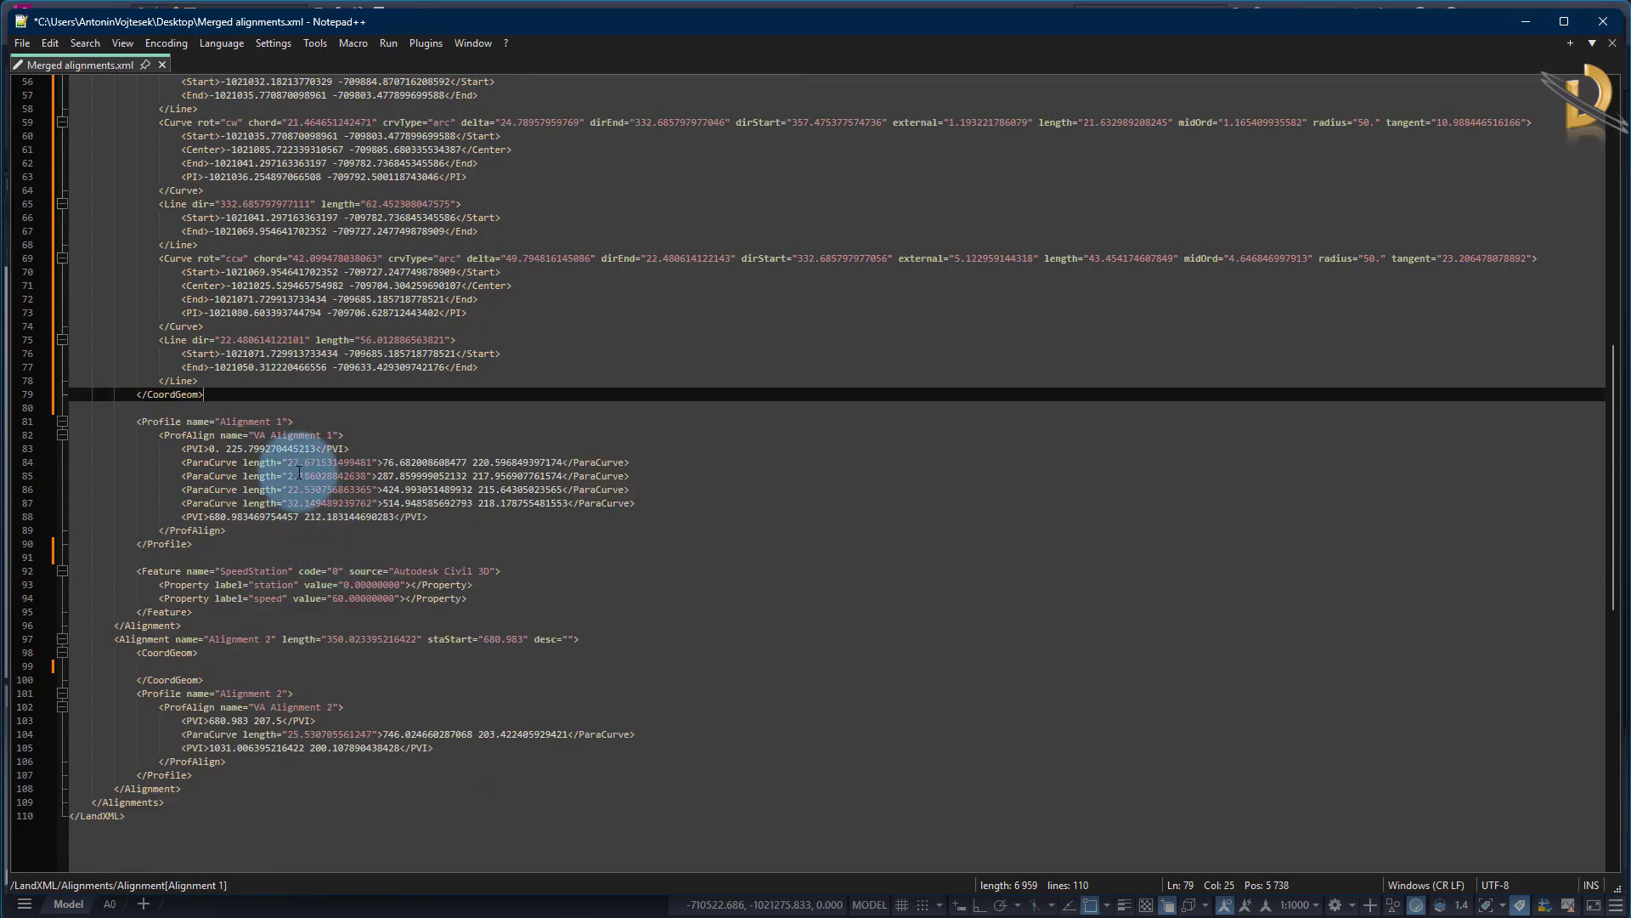
left_click(327, 520)
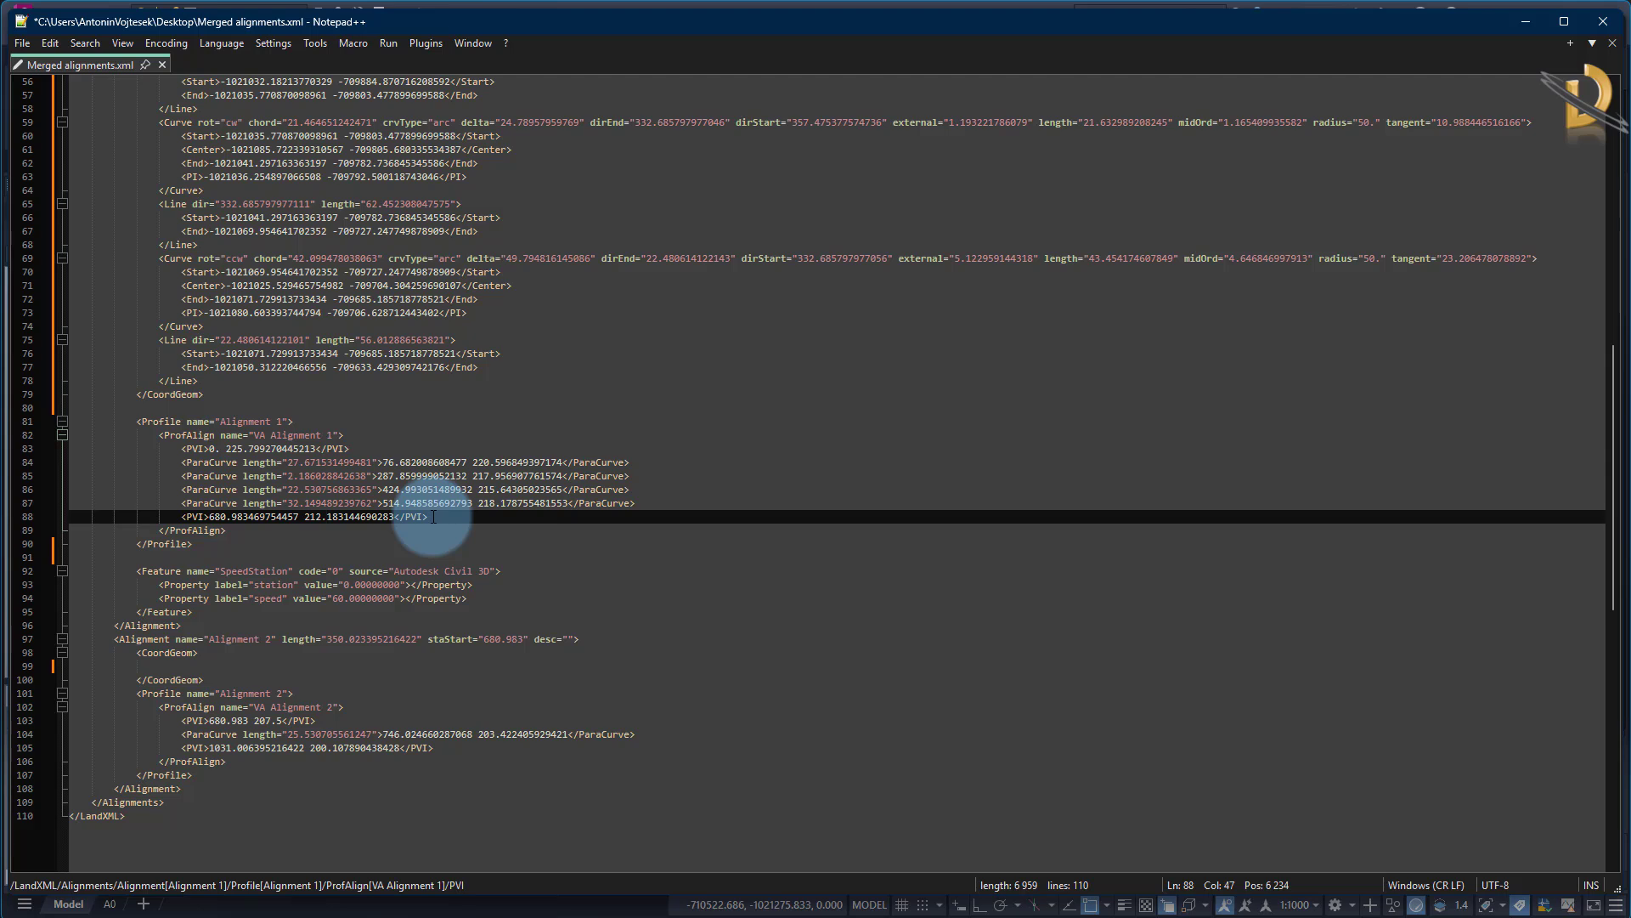
left_click_drag(433, 517, 173, 511)
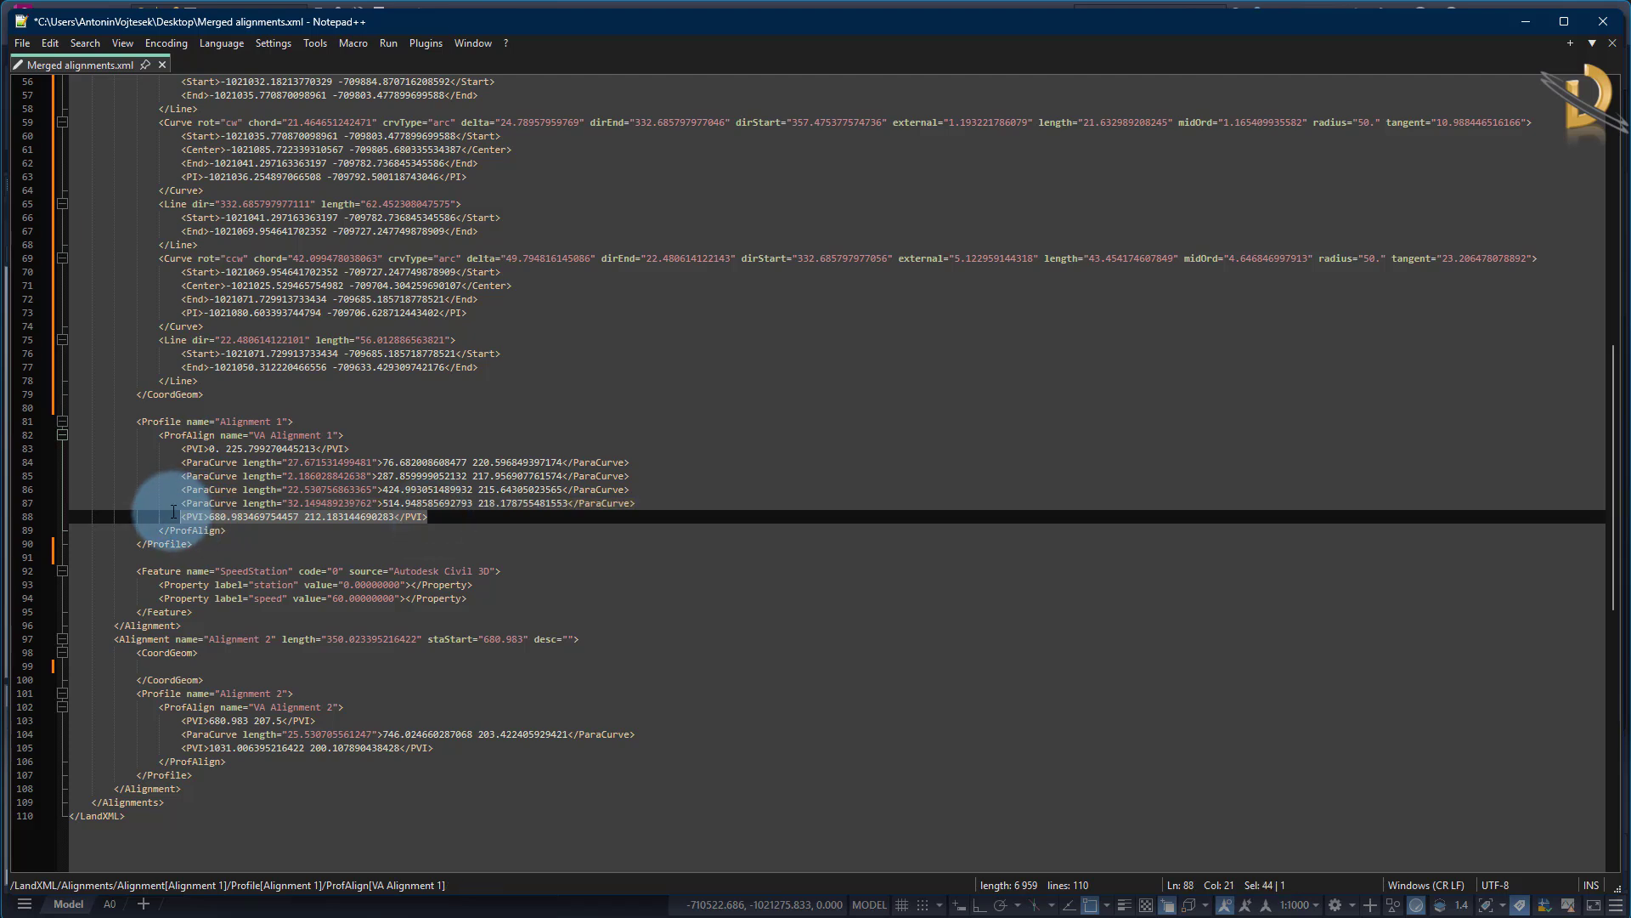
key("Delete")
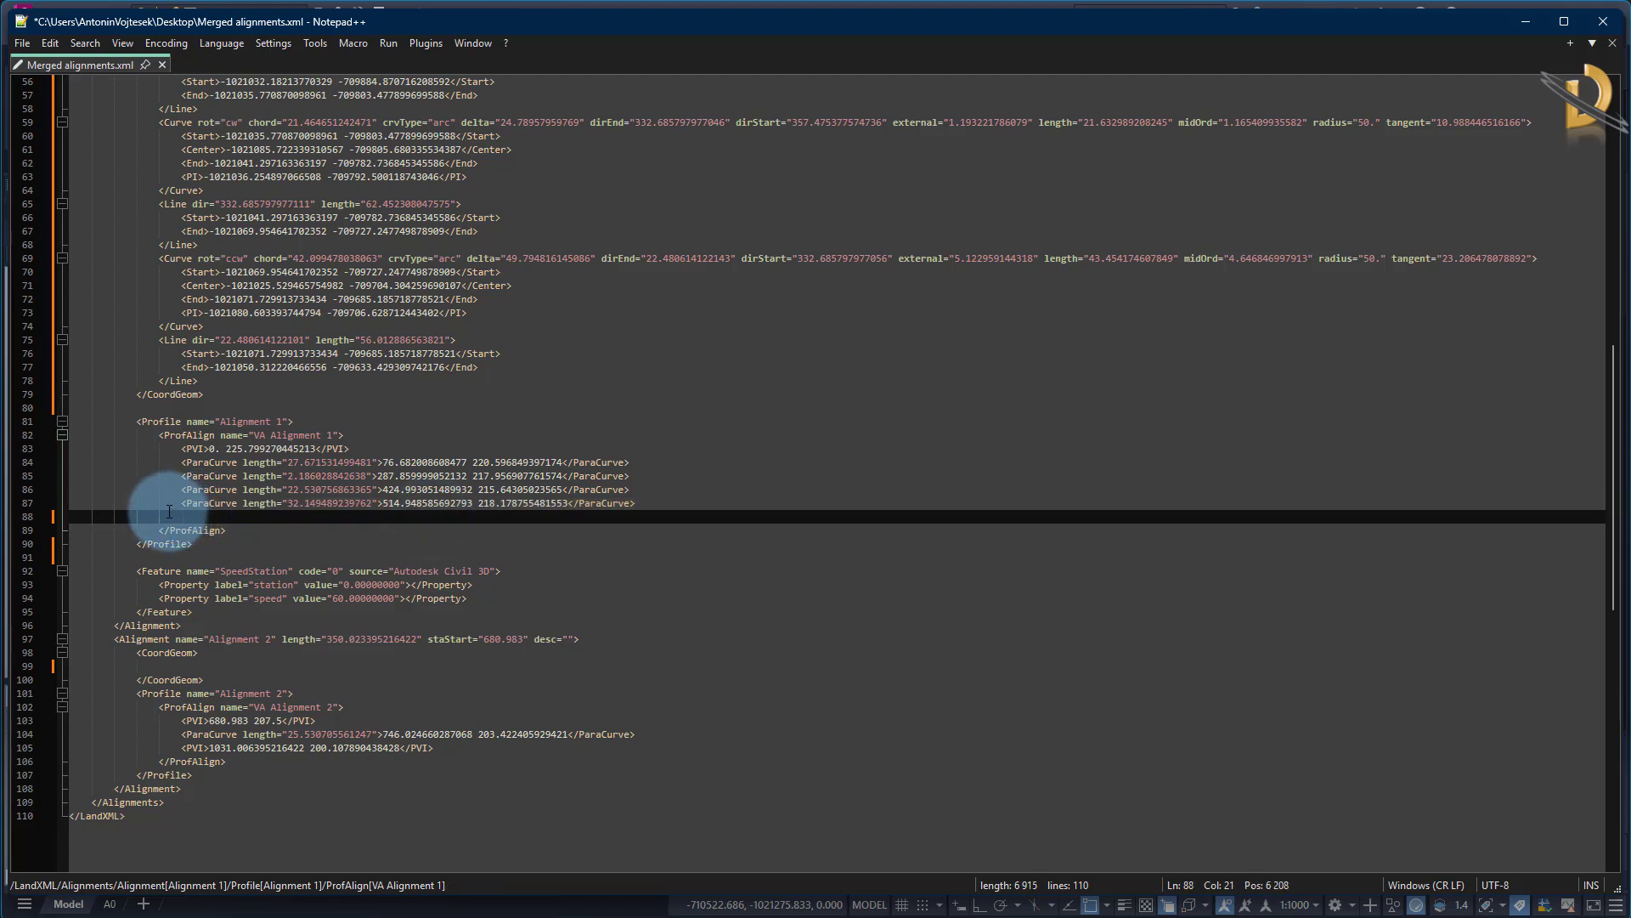
Cut the ParaCurve and final PVI lines from the VA Alignment 2 profile, keeping its first PVI
left_click_drag(437, 750, 43, 732)
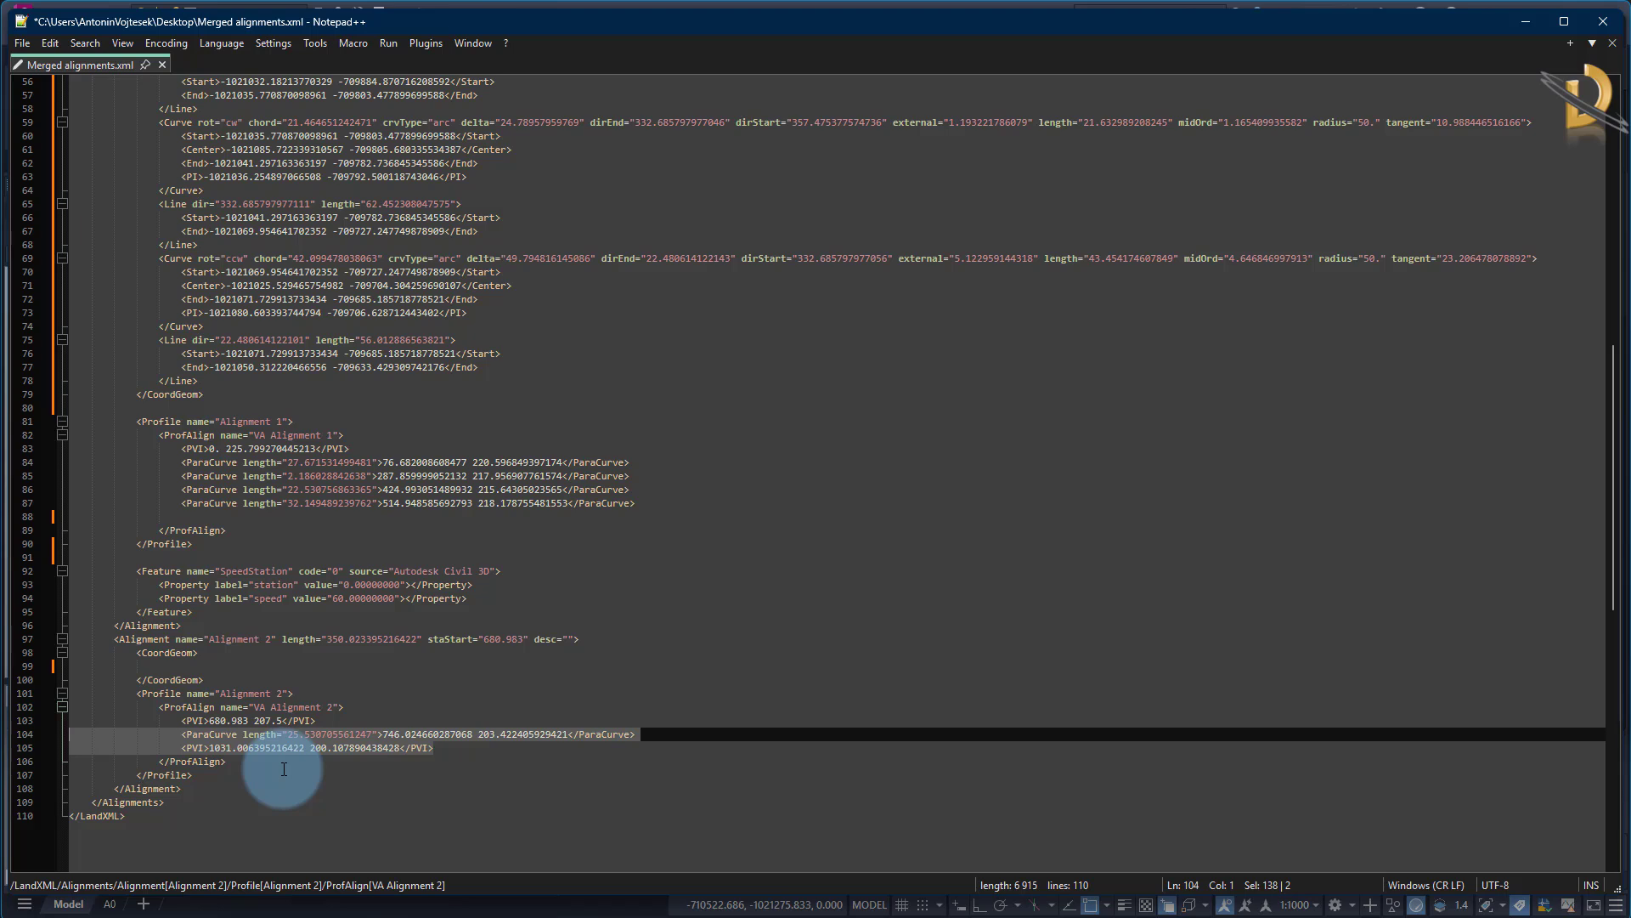
right_click(344, 735)
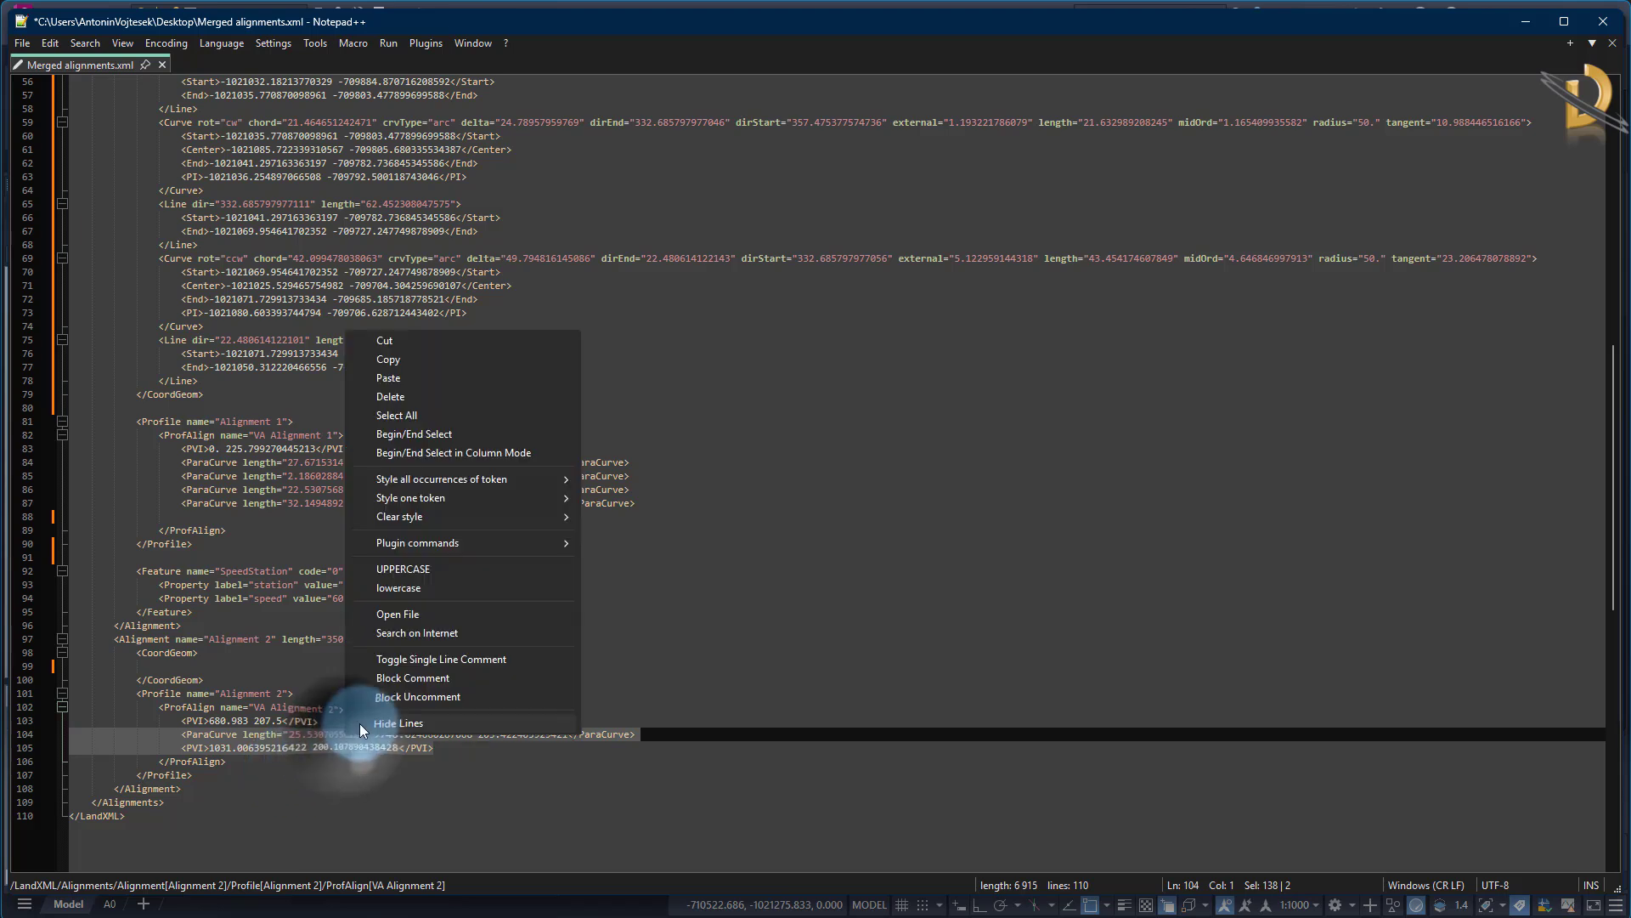
left_click(408, 345)
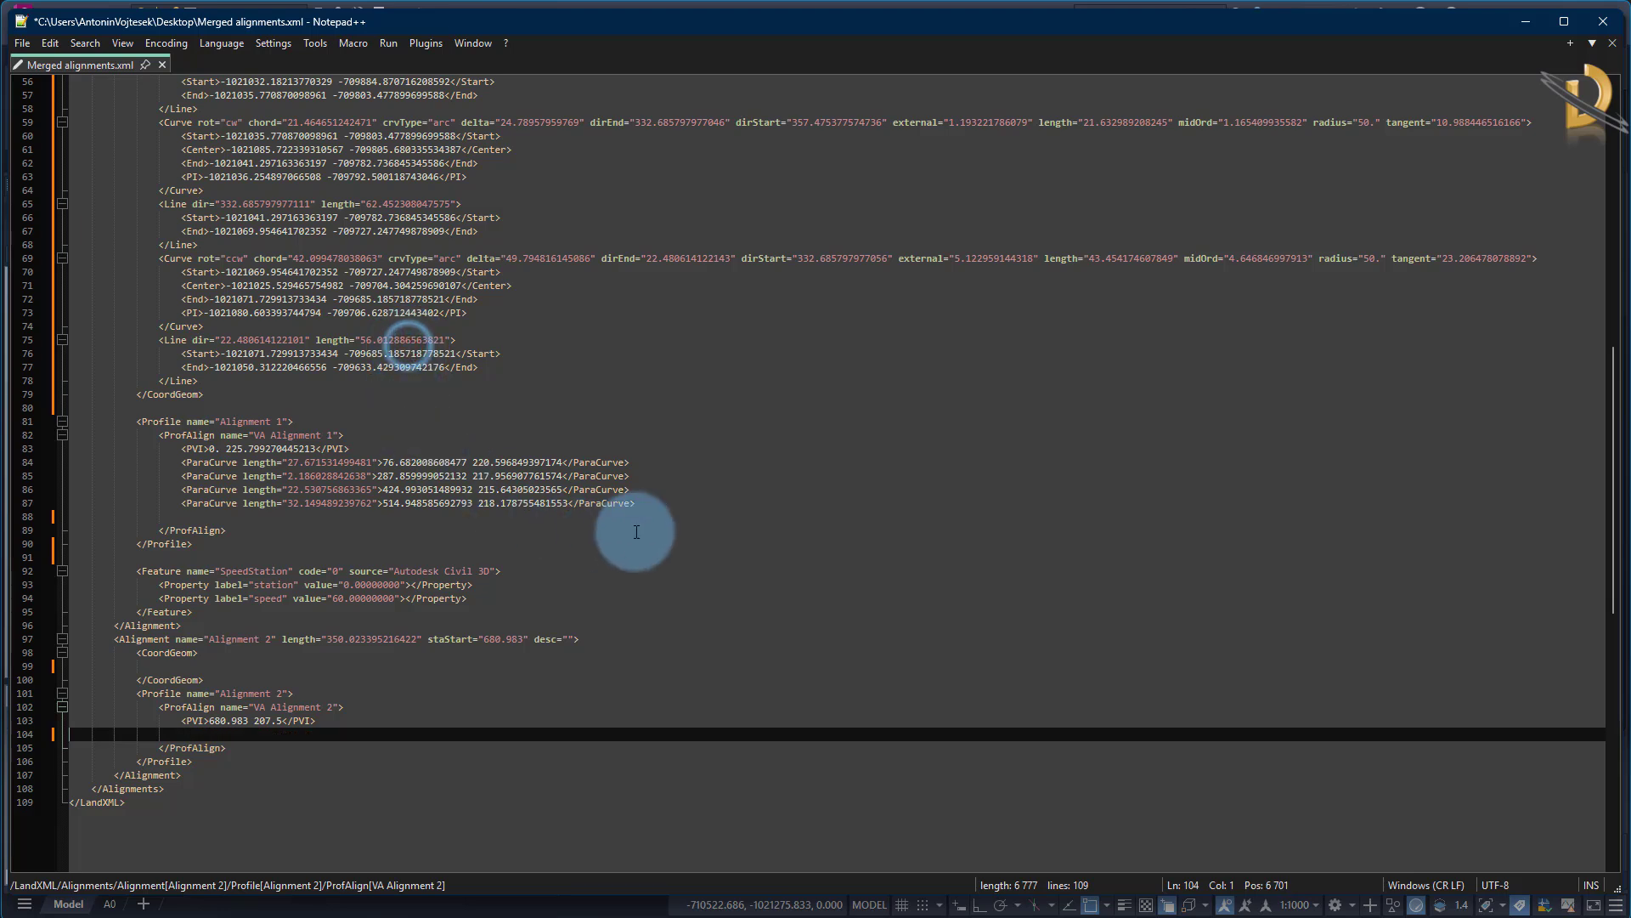
Paste the cut ParaCurve and PVI lines after the last ParaCurve of the VA Alignment 1 profile, with matching indentation
left_click(646, 503)
key("Return")
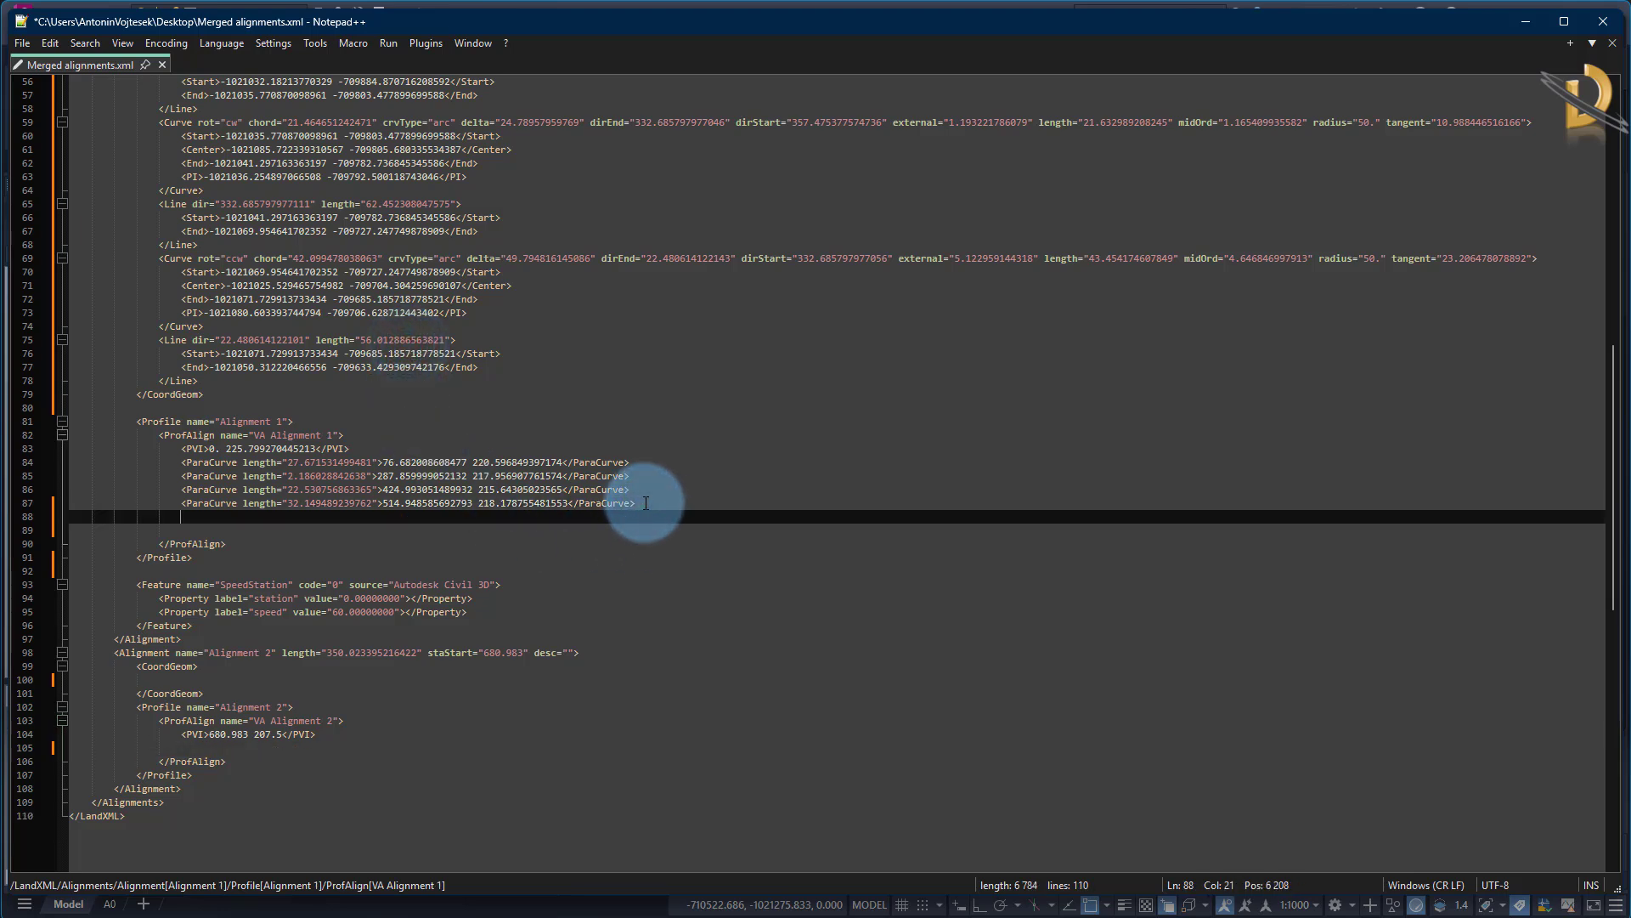
key("ctrl+v")
left_click_drag(296, 516, 186, 517)
key("BackSpace")
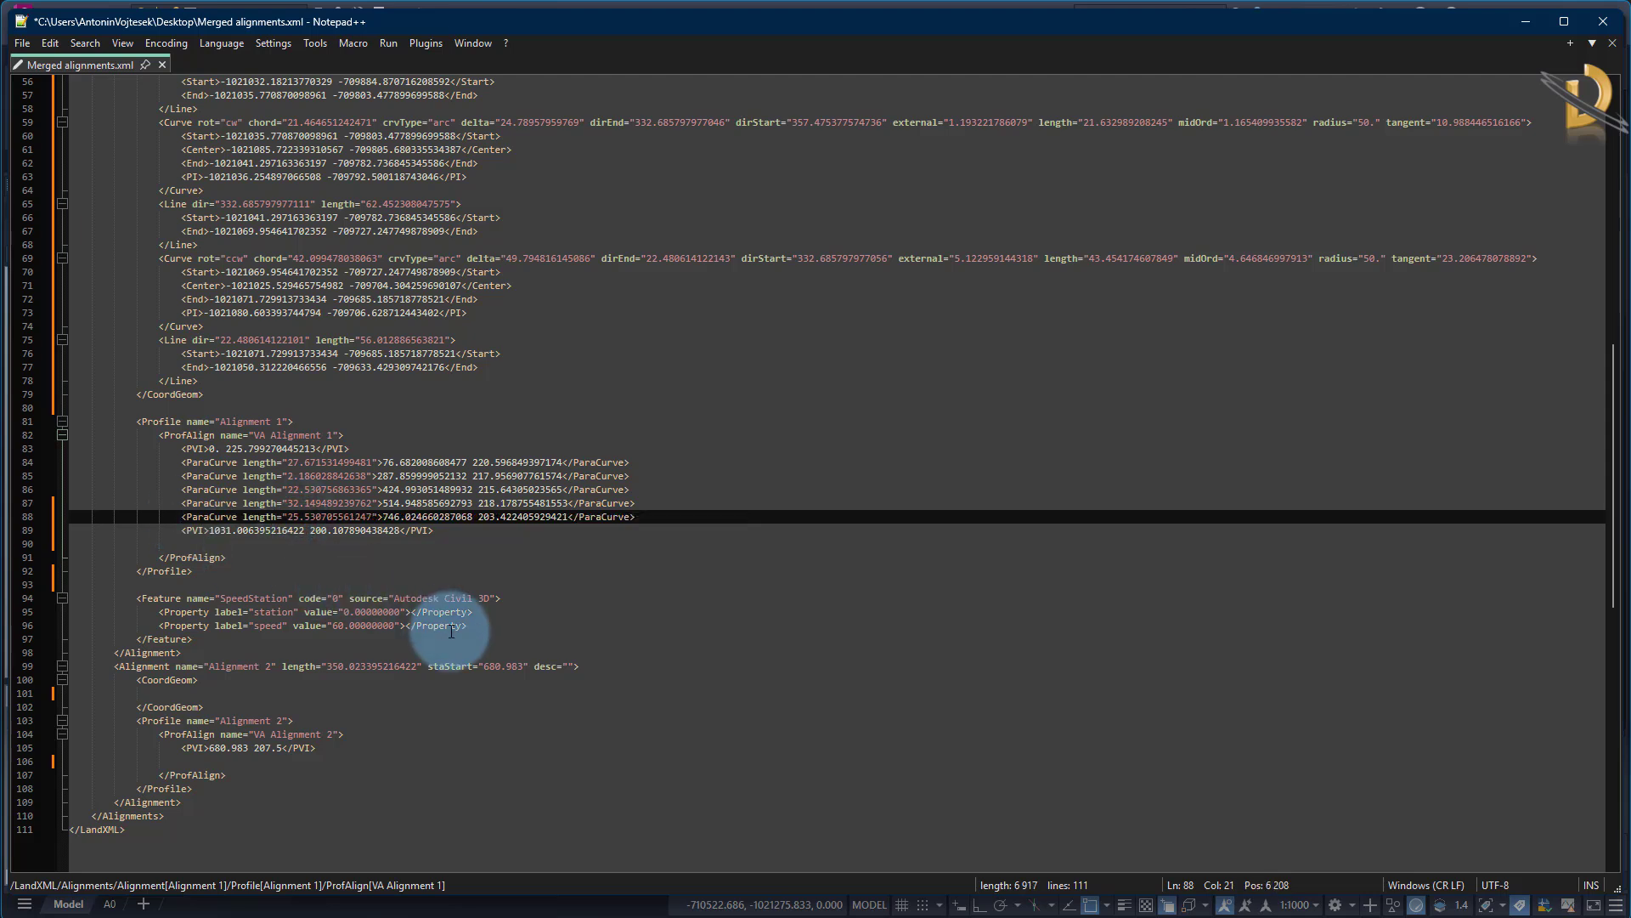
Remove the blank lines after the final PVI, the closing Profile tag and the closing CoordGeom tag of Alignment 1
mouse_move(435, 530)
left_mouse_down()
mouse_move(447, 553)
mouse_move(441, 530)
left_mouse_up()
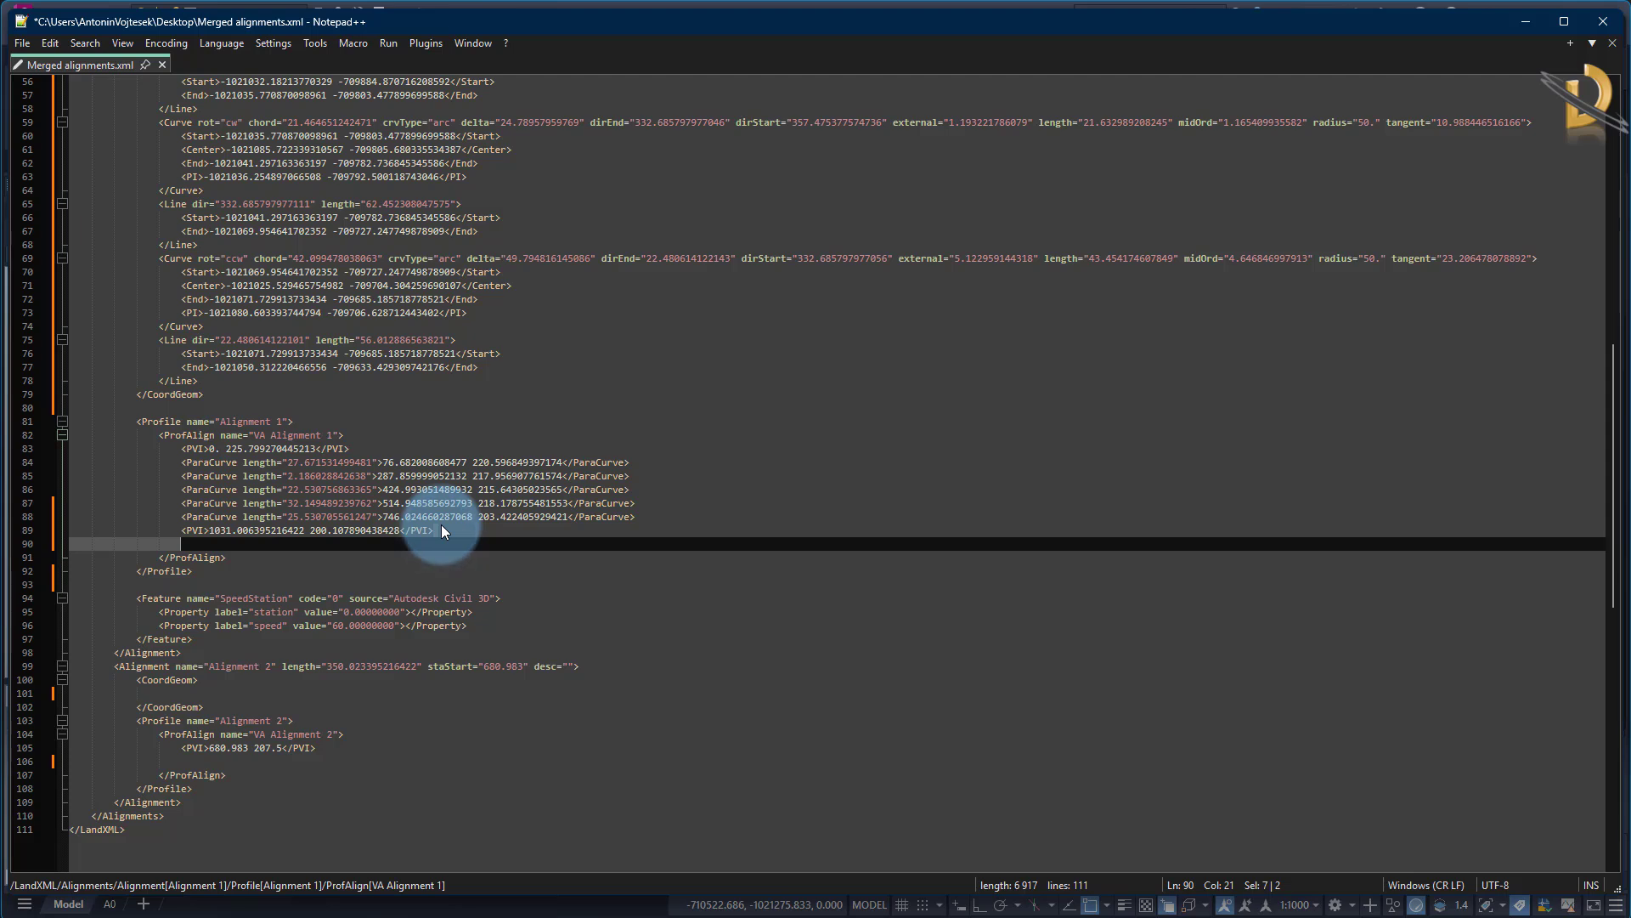
key("BackSpace")
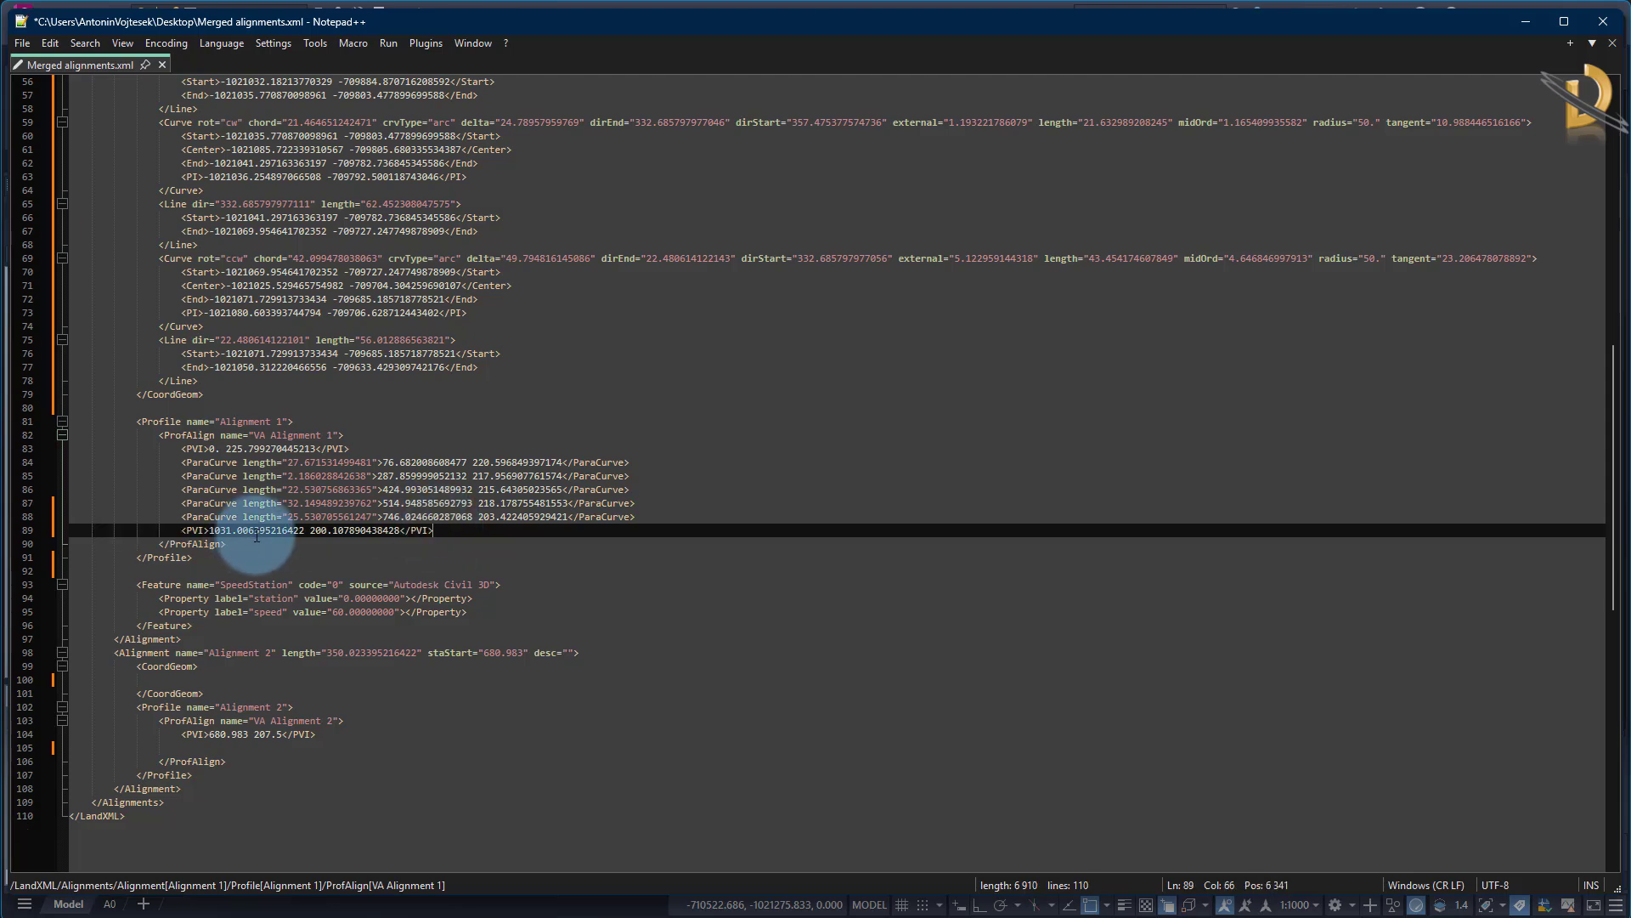
left_click(202, 558)
key("Delete")
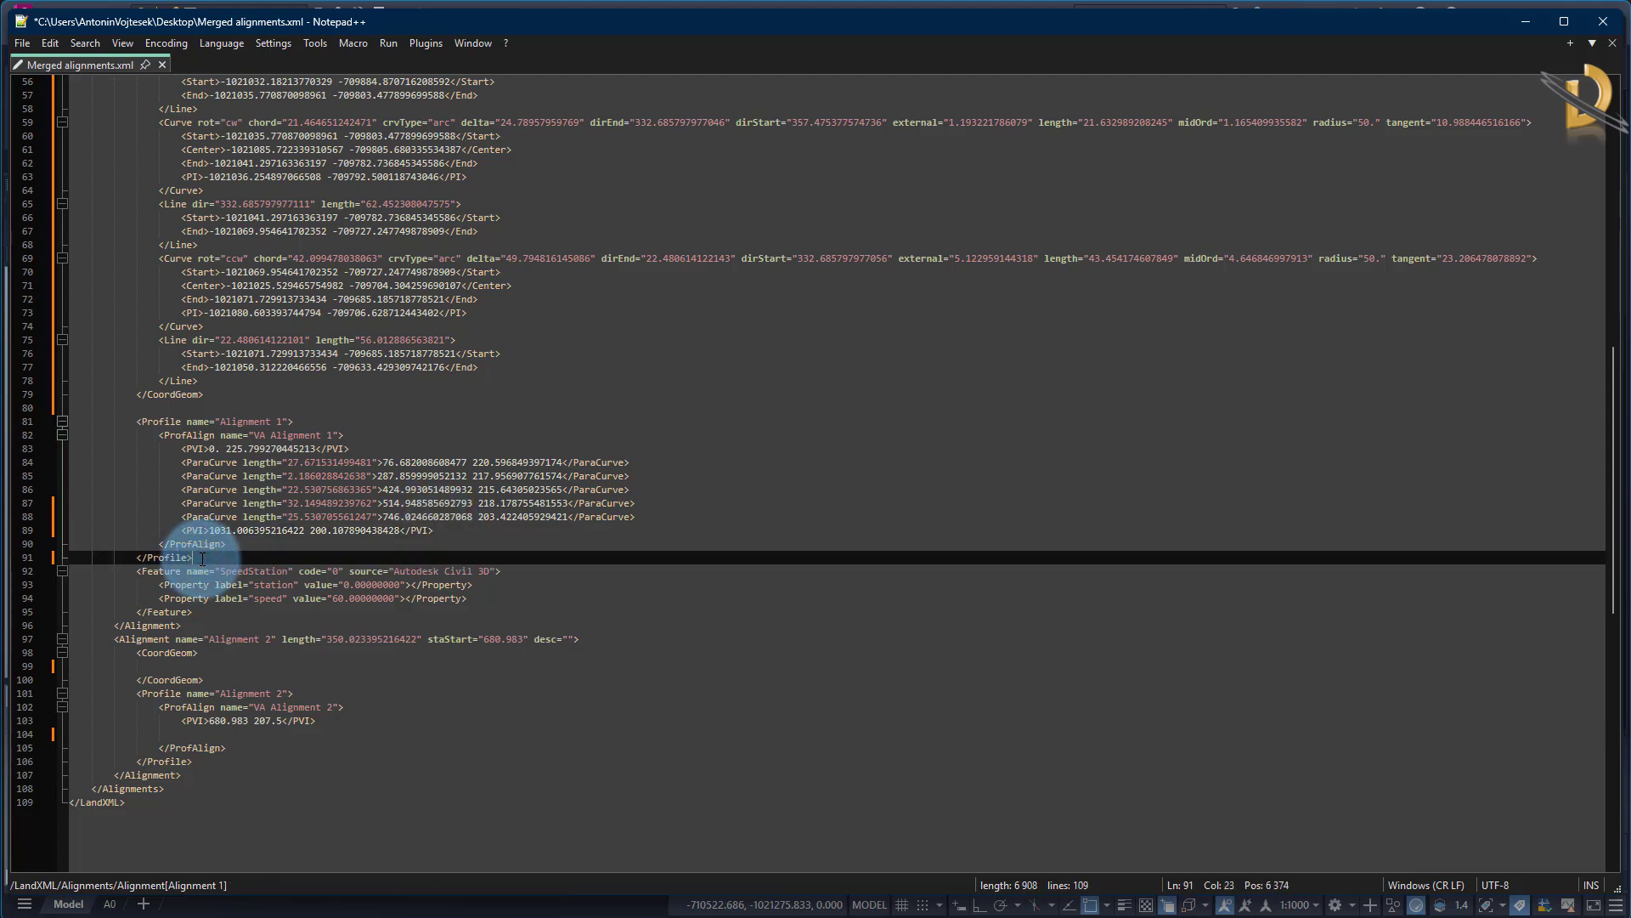
left_click(219, 396)
key("Delete")
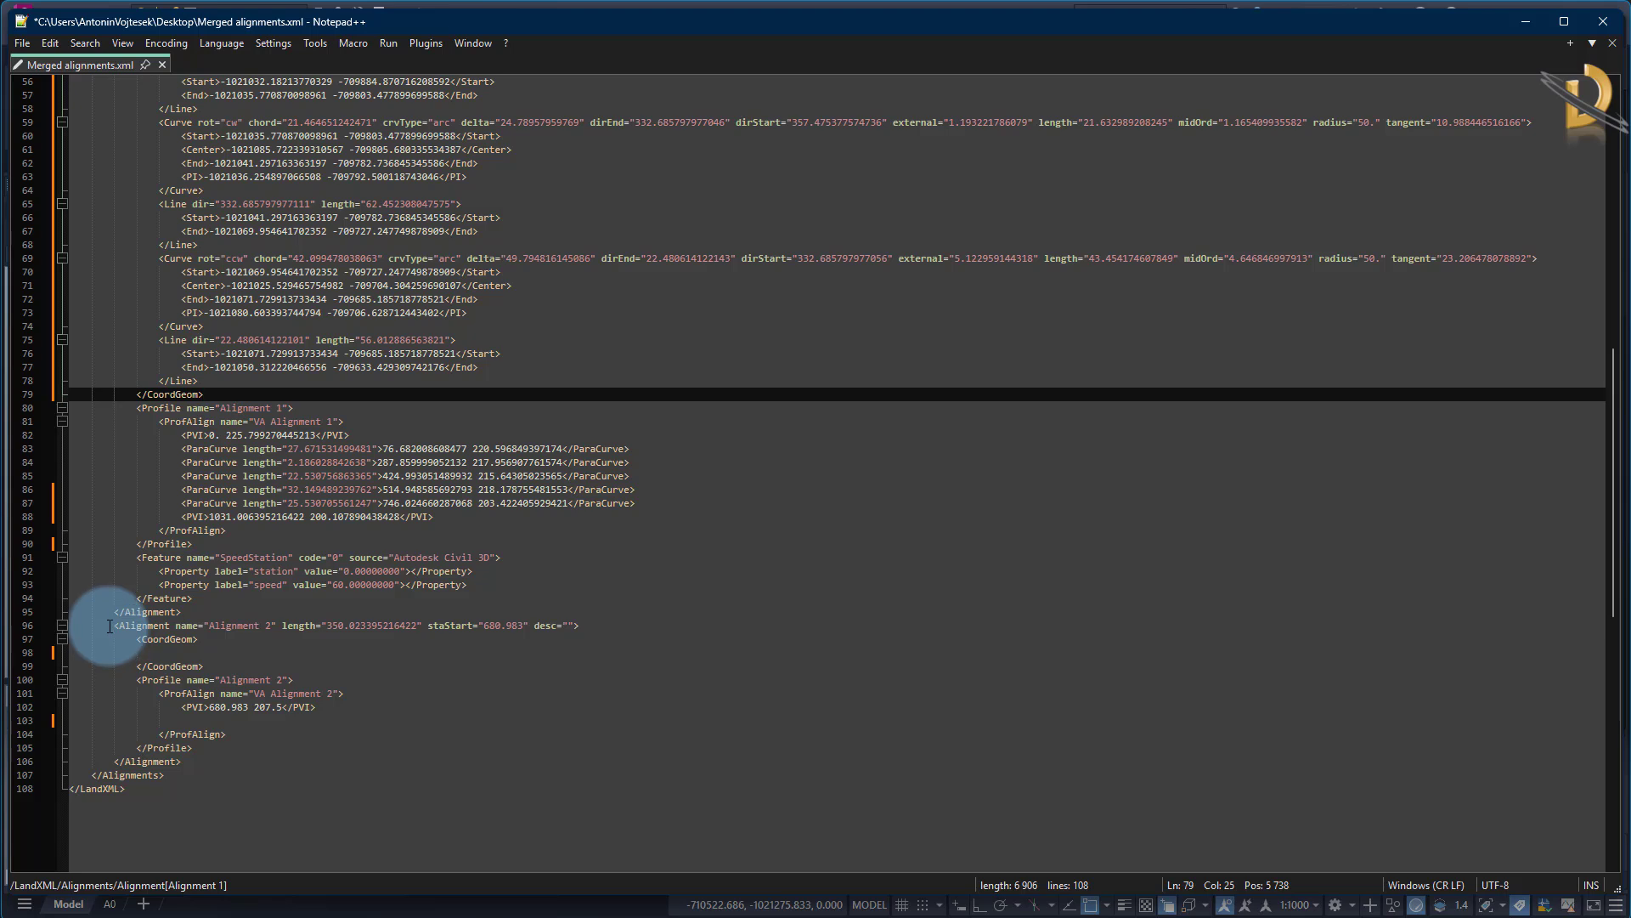
Delete the entire Alignment 2 block and the blank line before the closing Alignments tag
left_click_drag(106, 623, 237, 757)
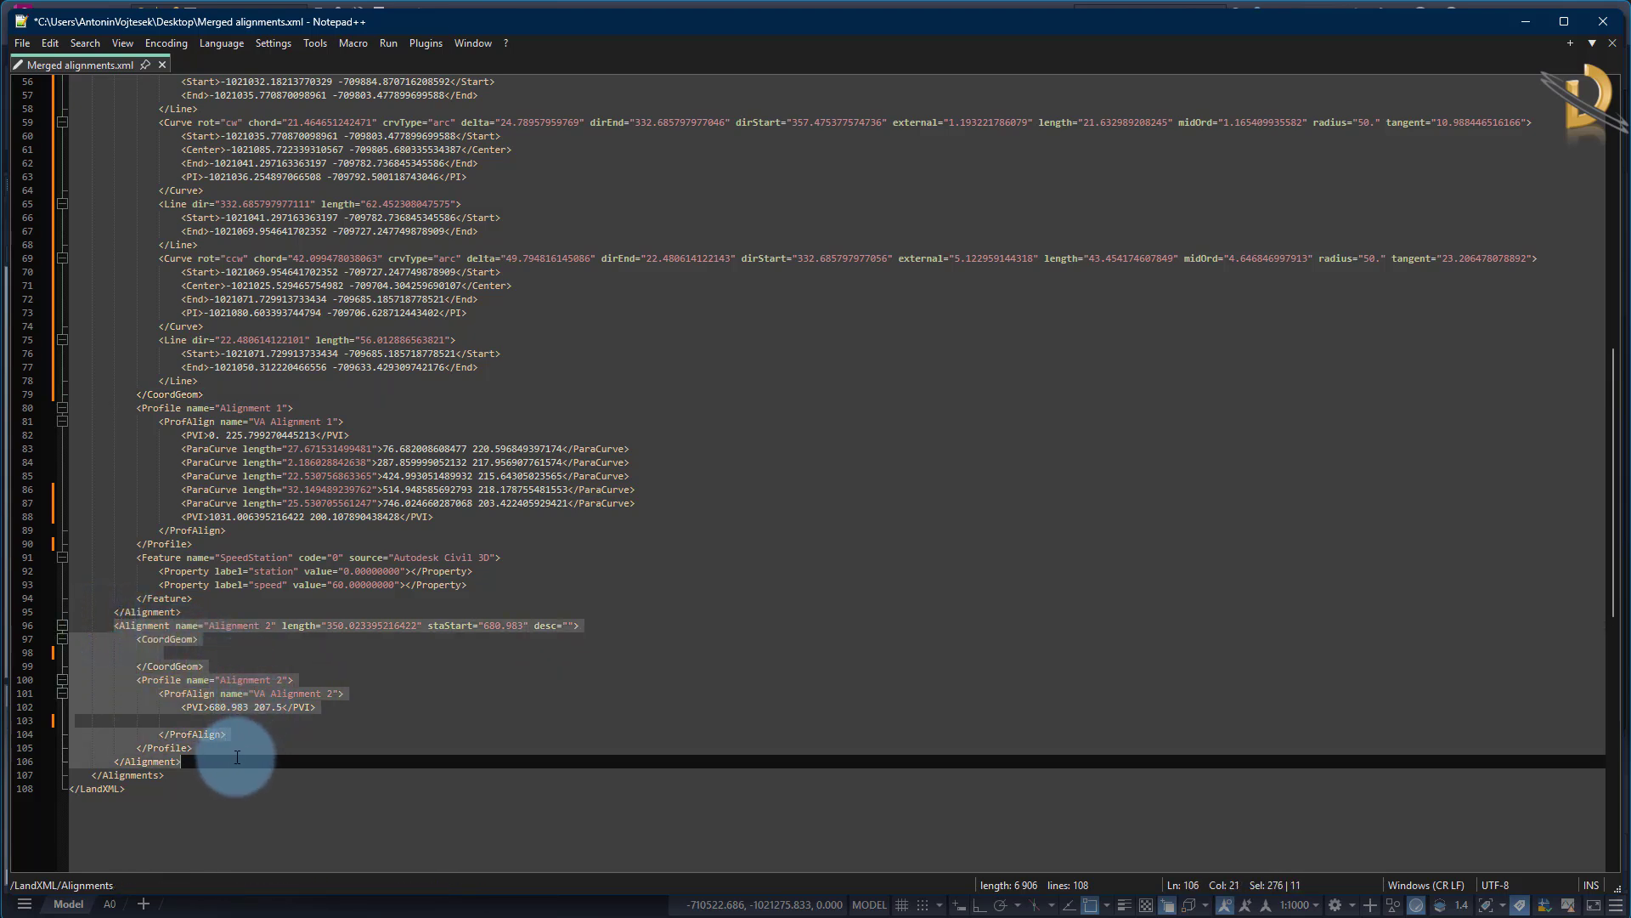
key("Delete")
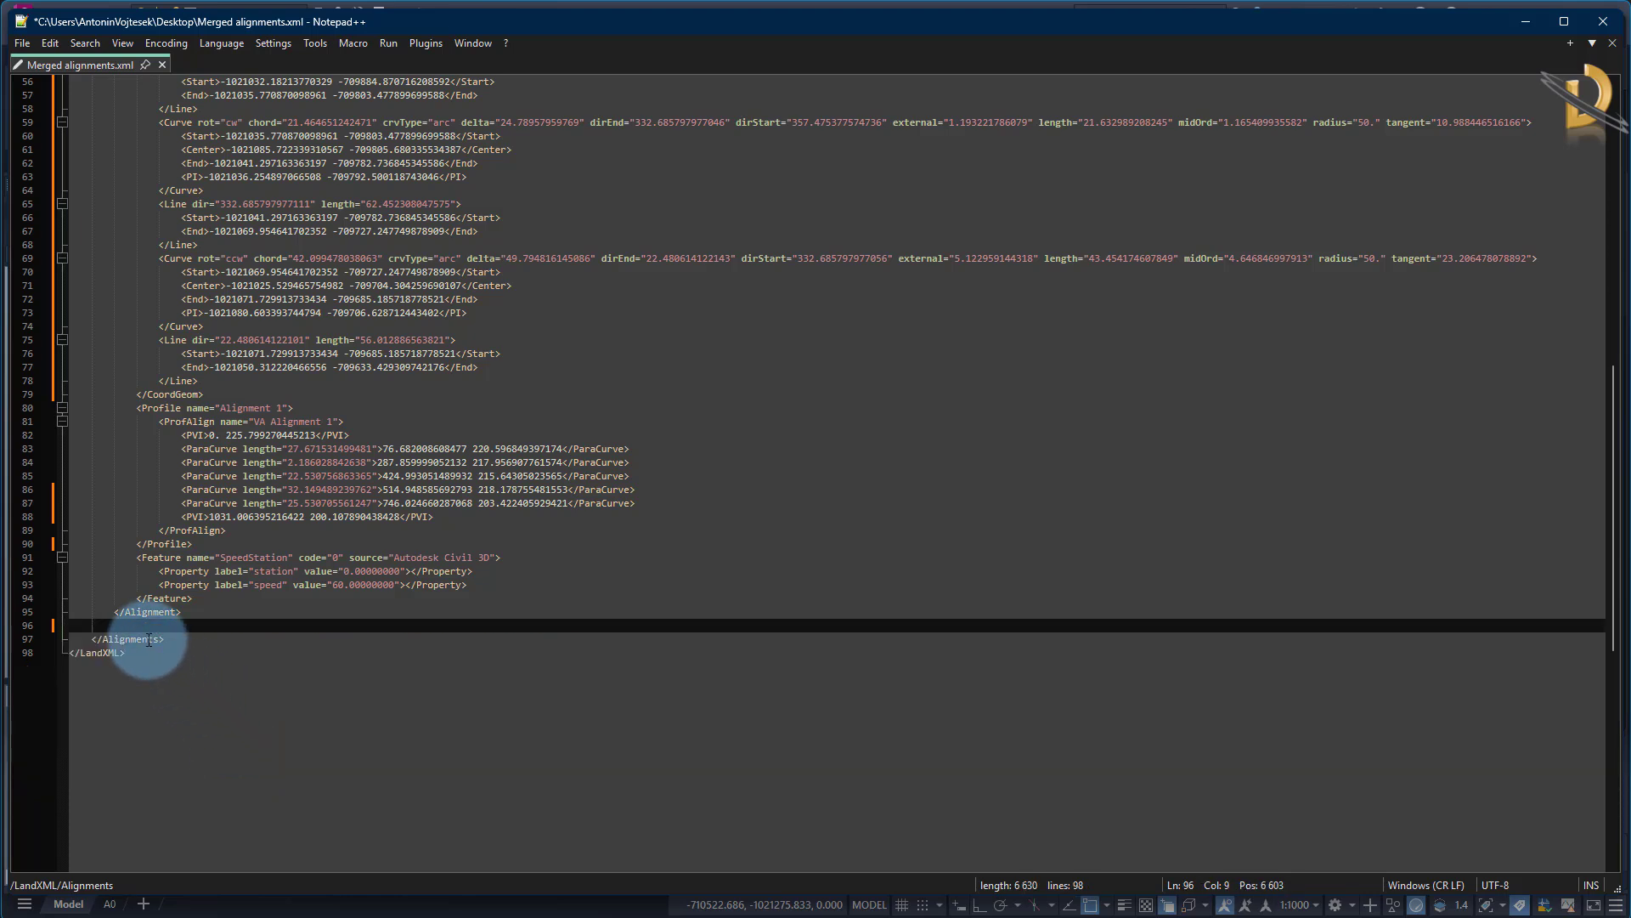
left_click(199, 615)
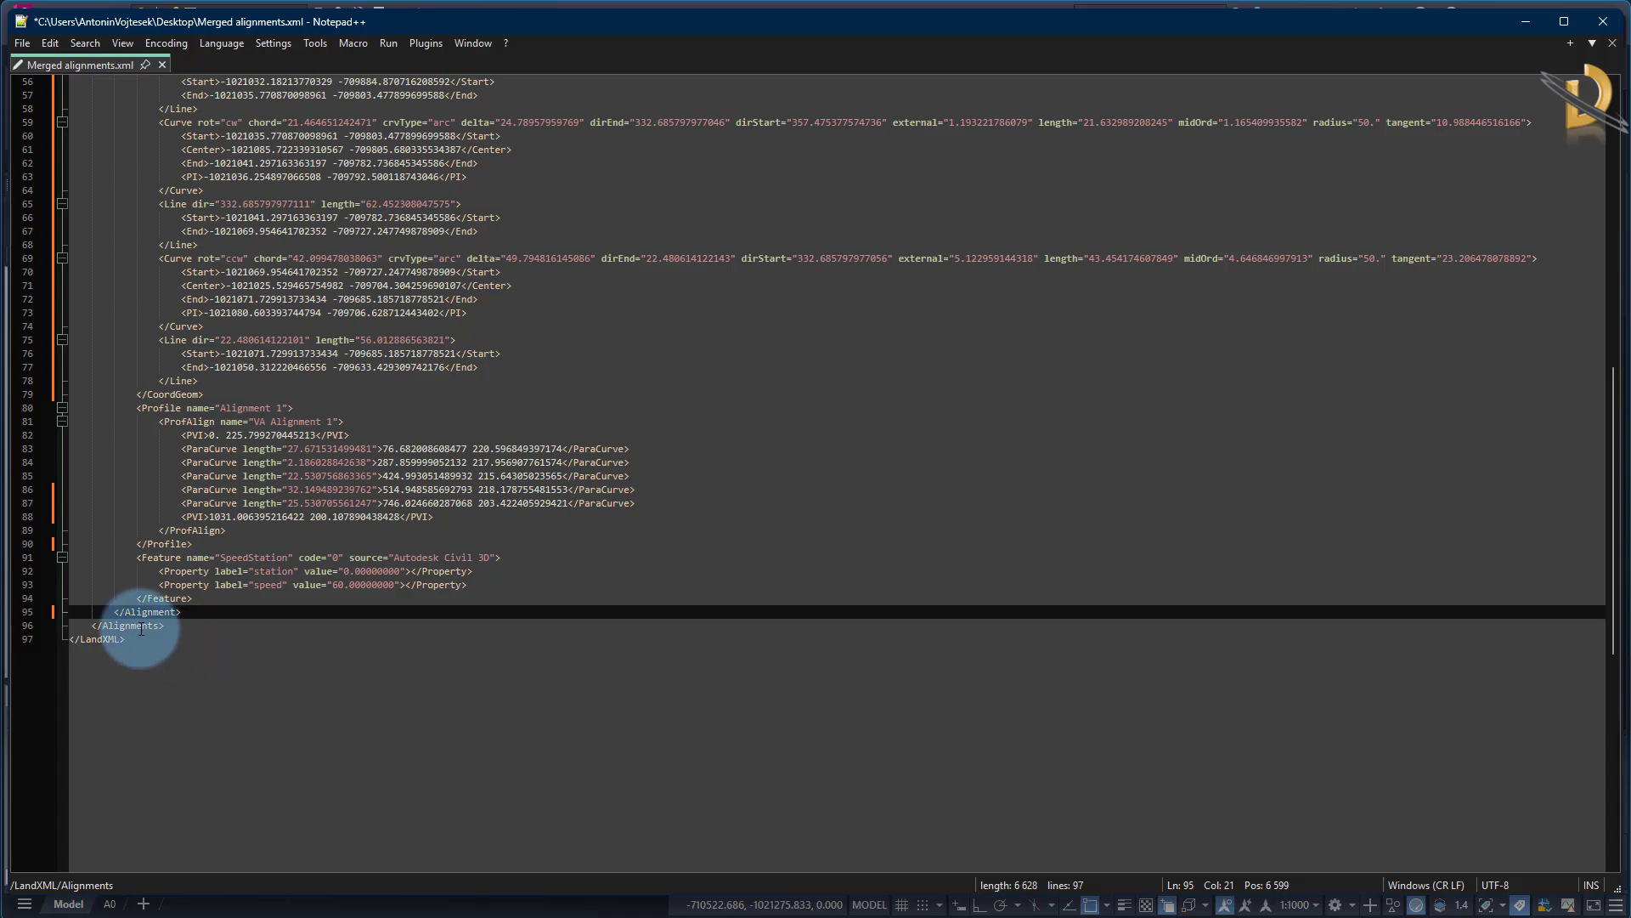
Check that the Alignments, Alignment and CoordGeom tags pair up correctly and review the merged geometry and profile data
double_click(141, 627)
scroll(144, 637, "up", 18)
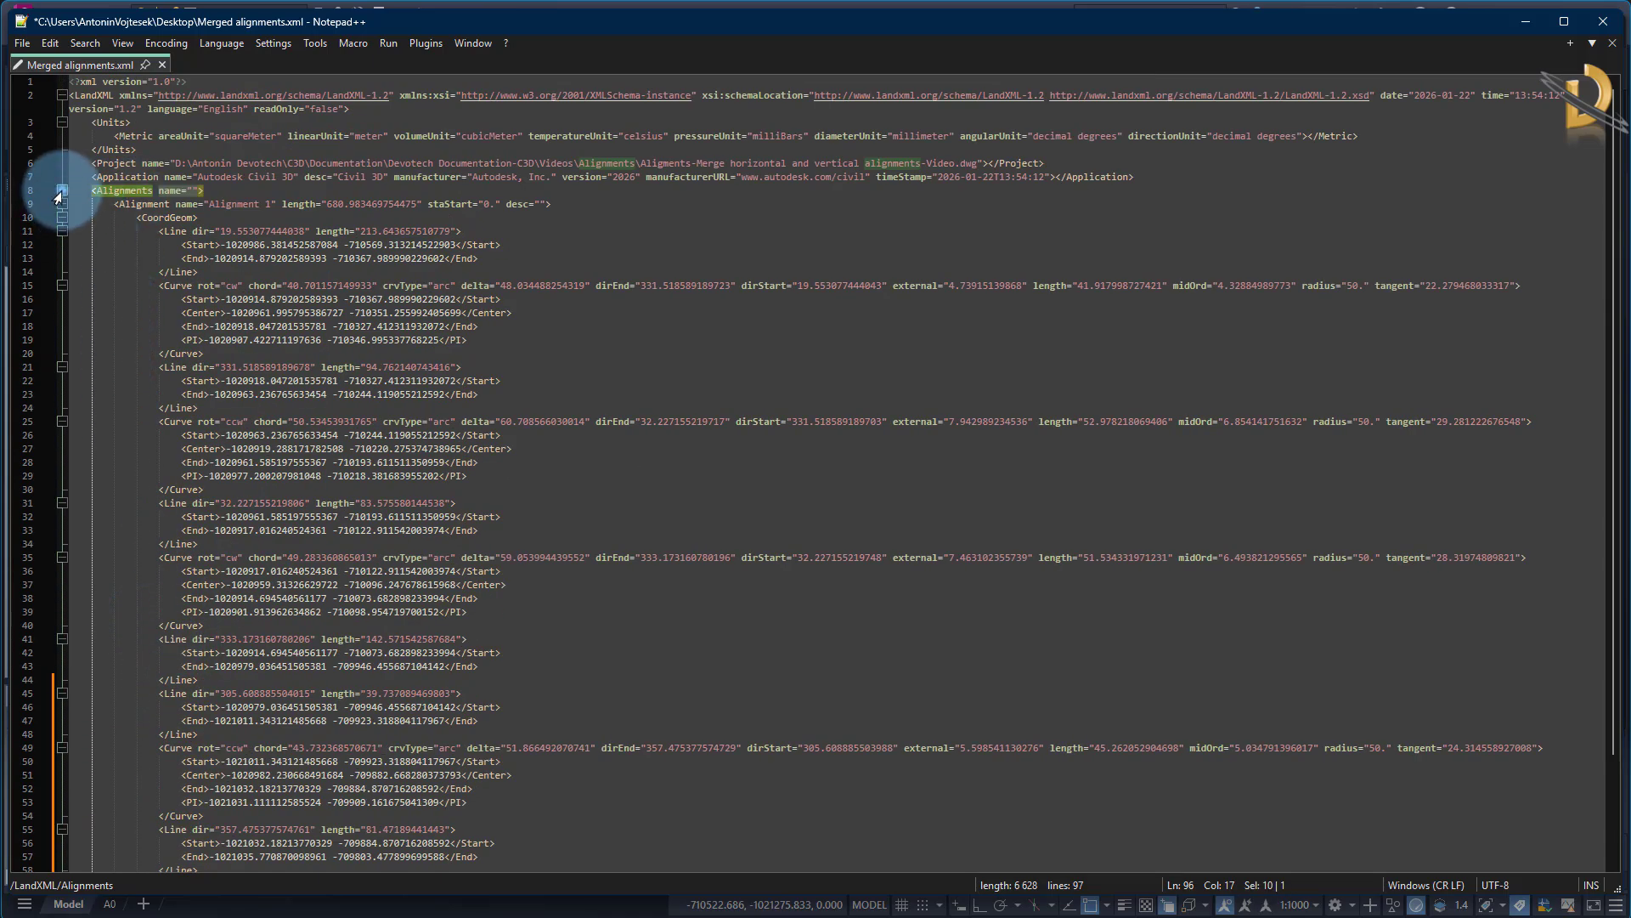
left_click(62, 191)
left_click(61, 191)
left_click(61, 204)
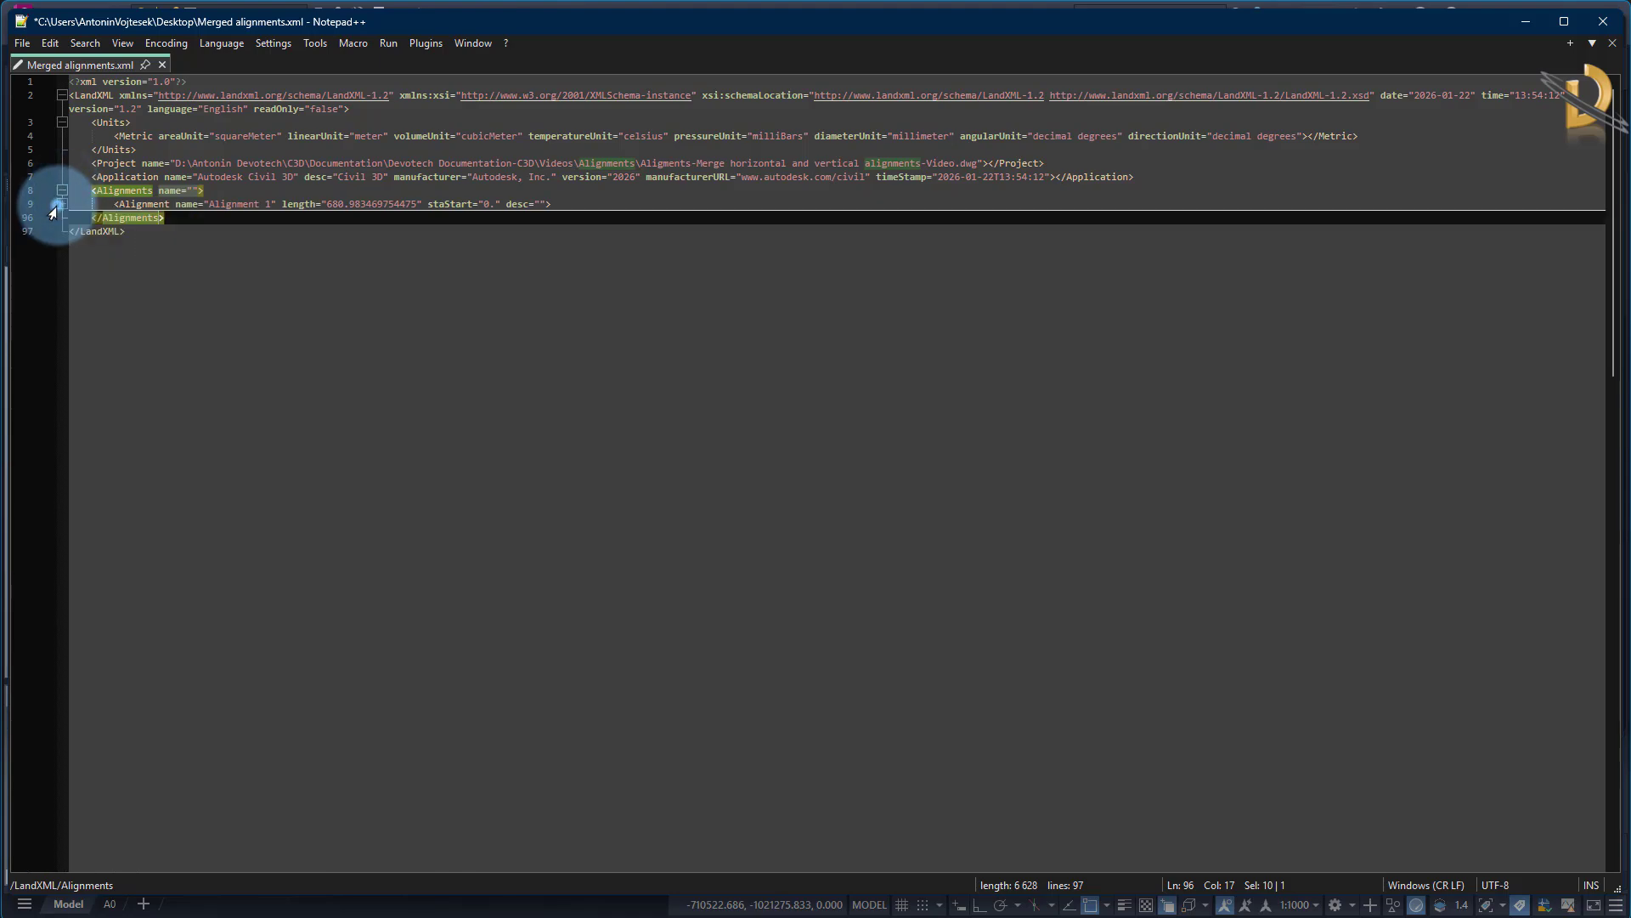
left_click(61, 204)
left_click(61, 219)
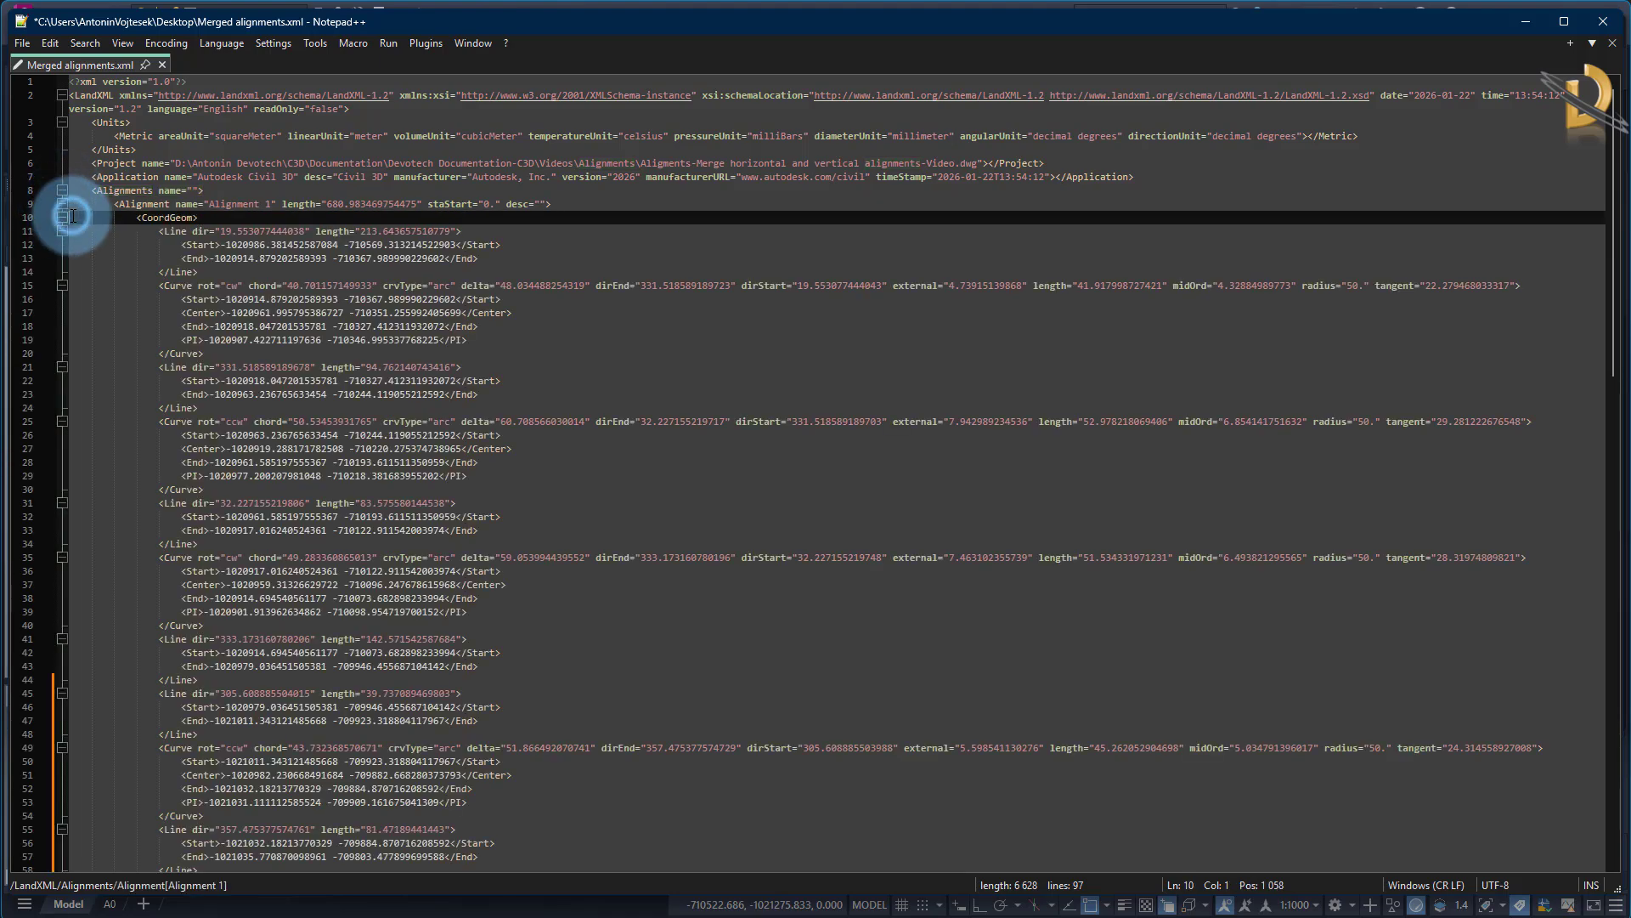
left_click(62, 218)
left_click(61, 218)
scroll(346, 626, "down", 18)
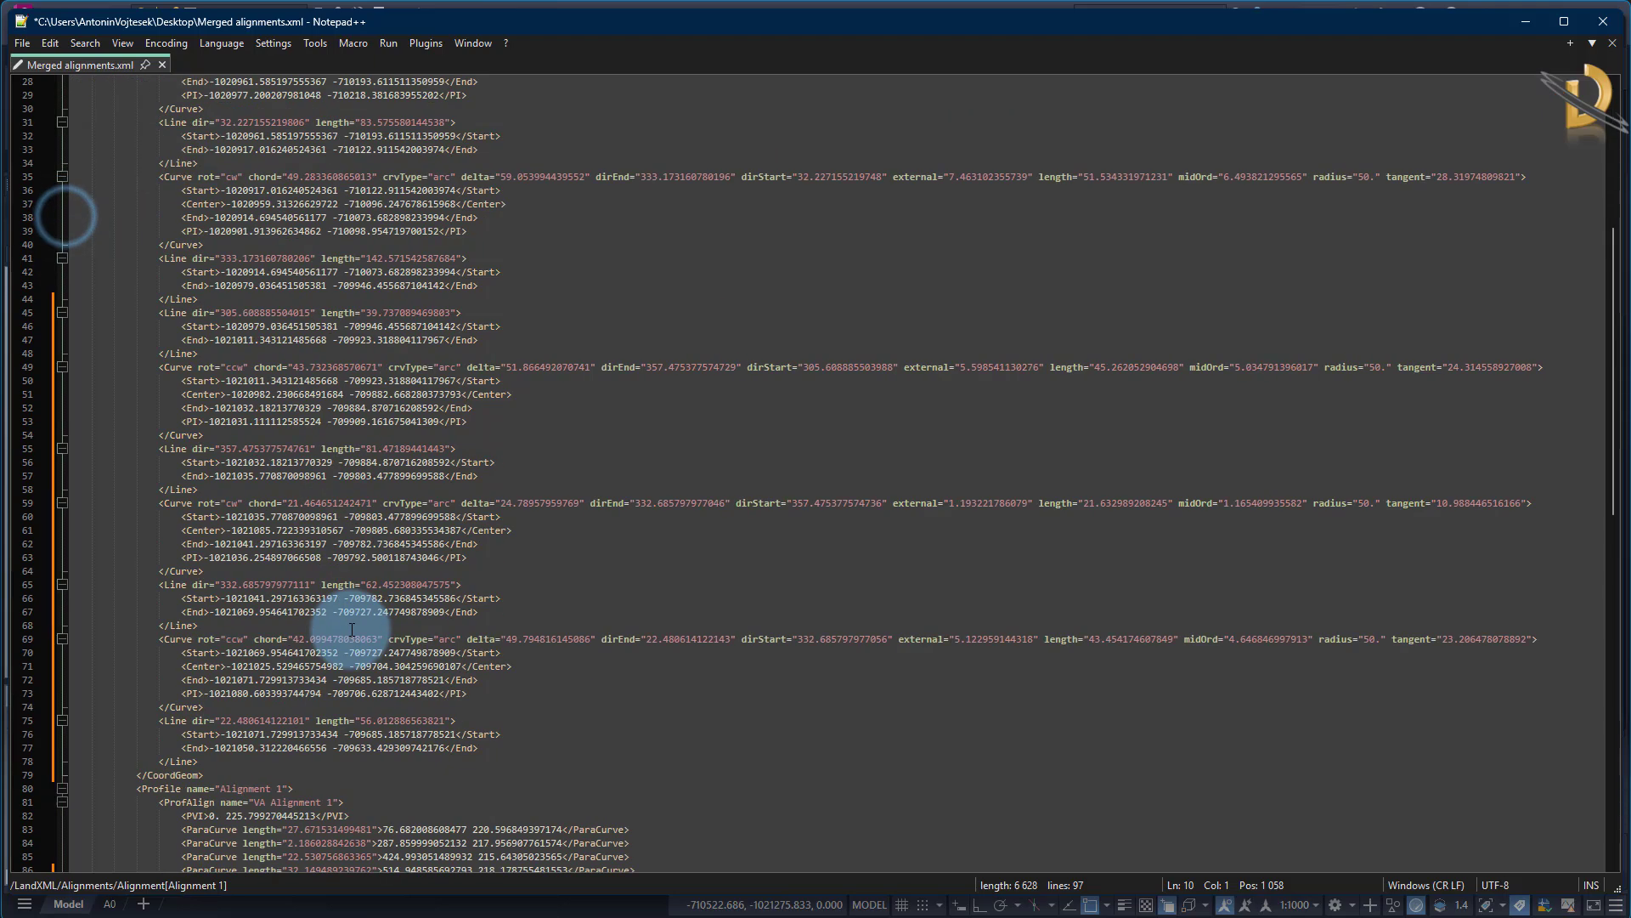
scroll(352, 630, "down", 5)
scroll(352, 629, "up", 20)
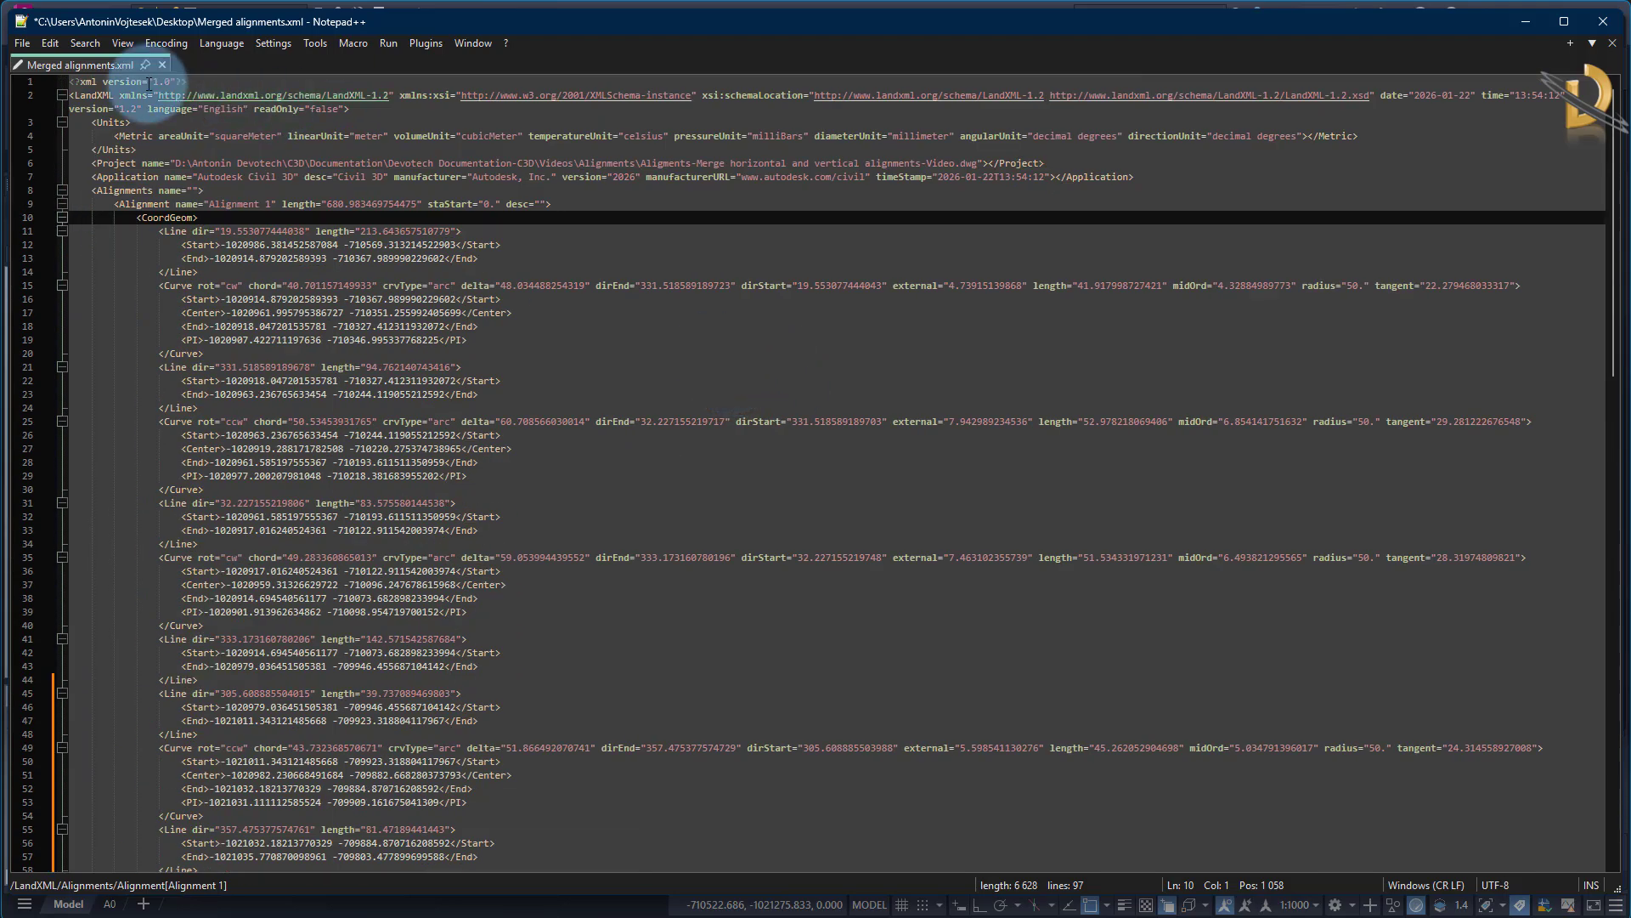
Save Merged alignments.xml, close it and switch back to the Civil 3D drawing
left_click(29, 43)
left_click(72, 175)
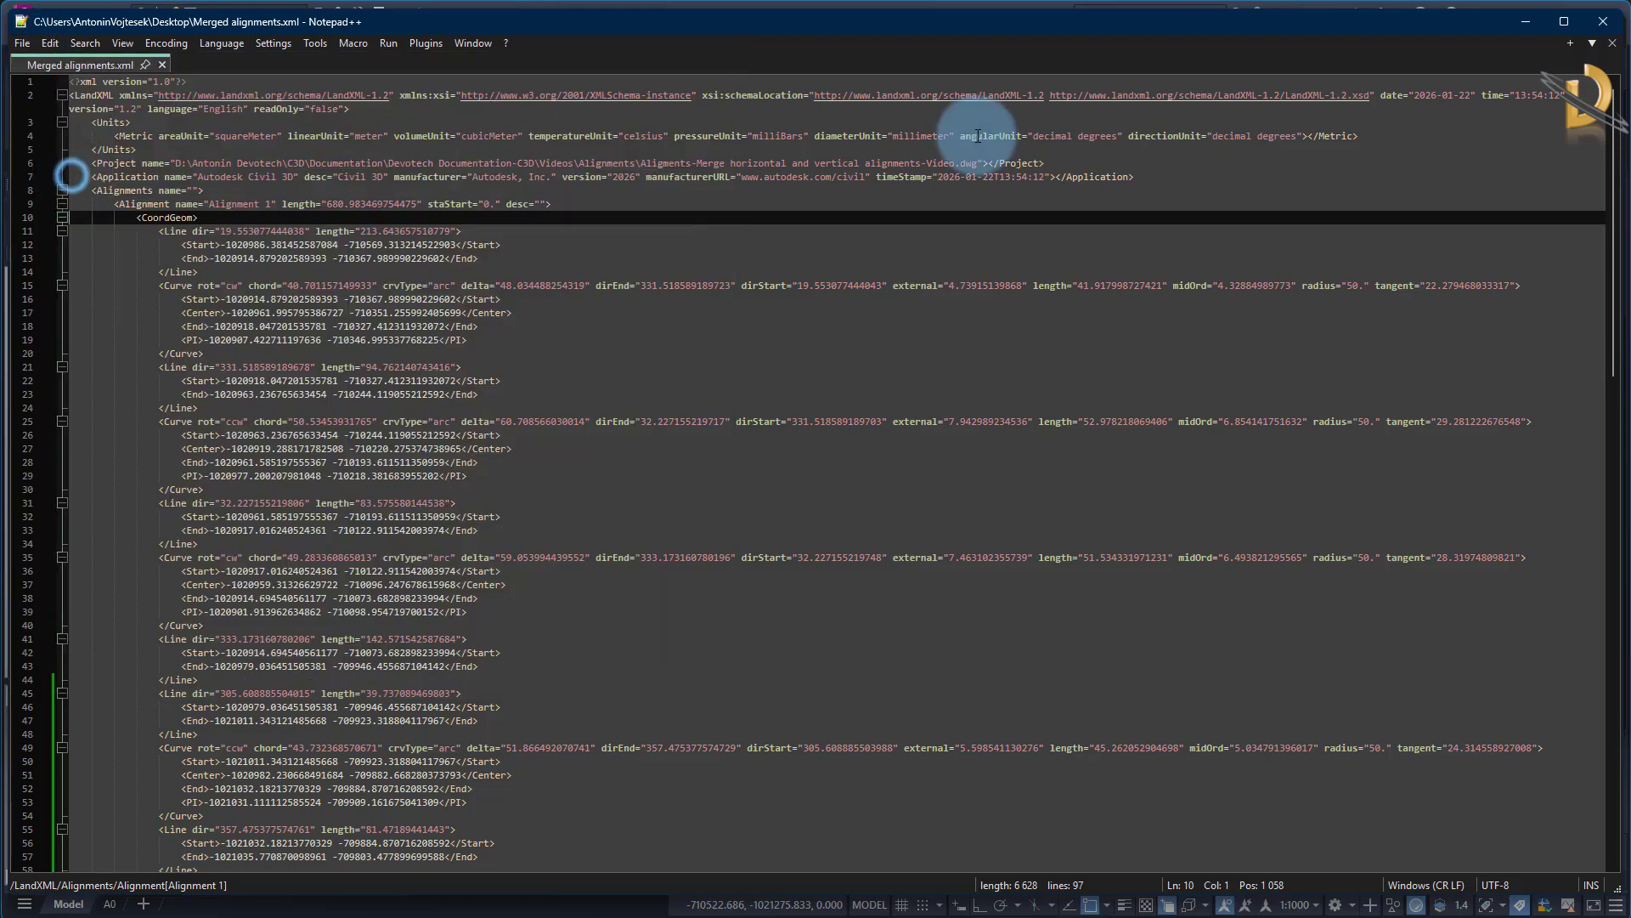
left_click(1601, 31)
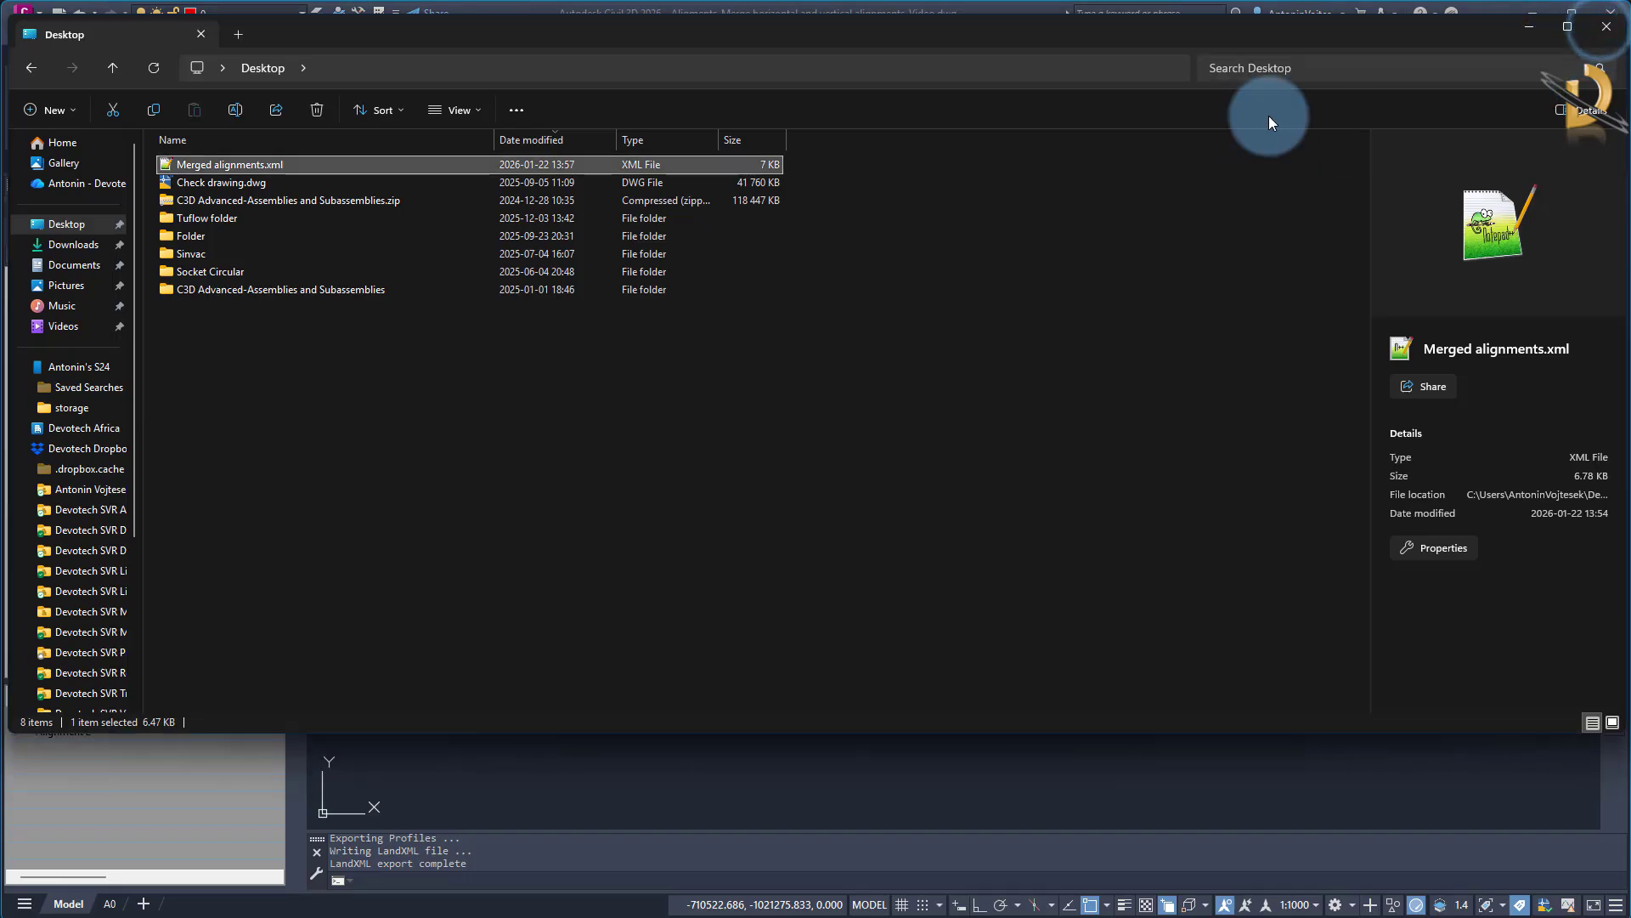
left_click_drag(1365, 41, 0, 234)
left_click(383, 353)
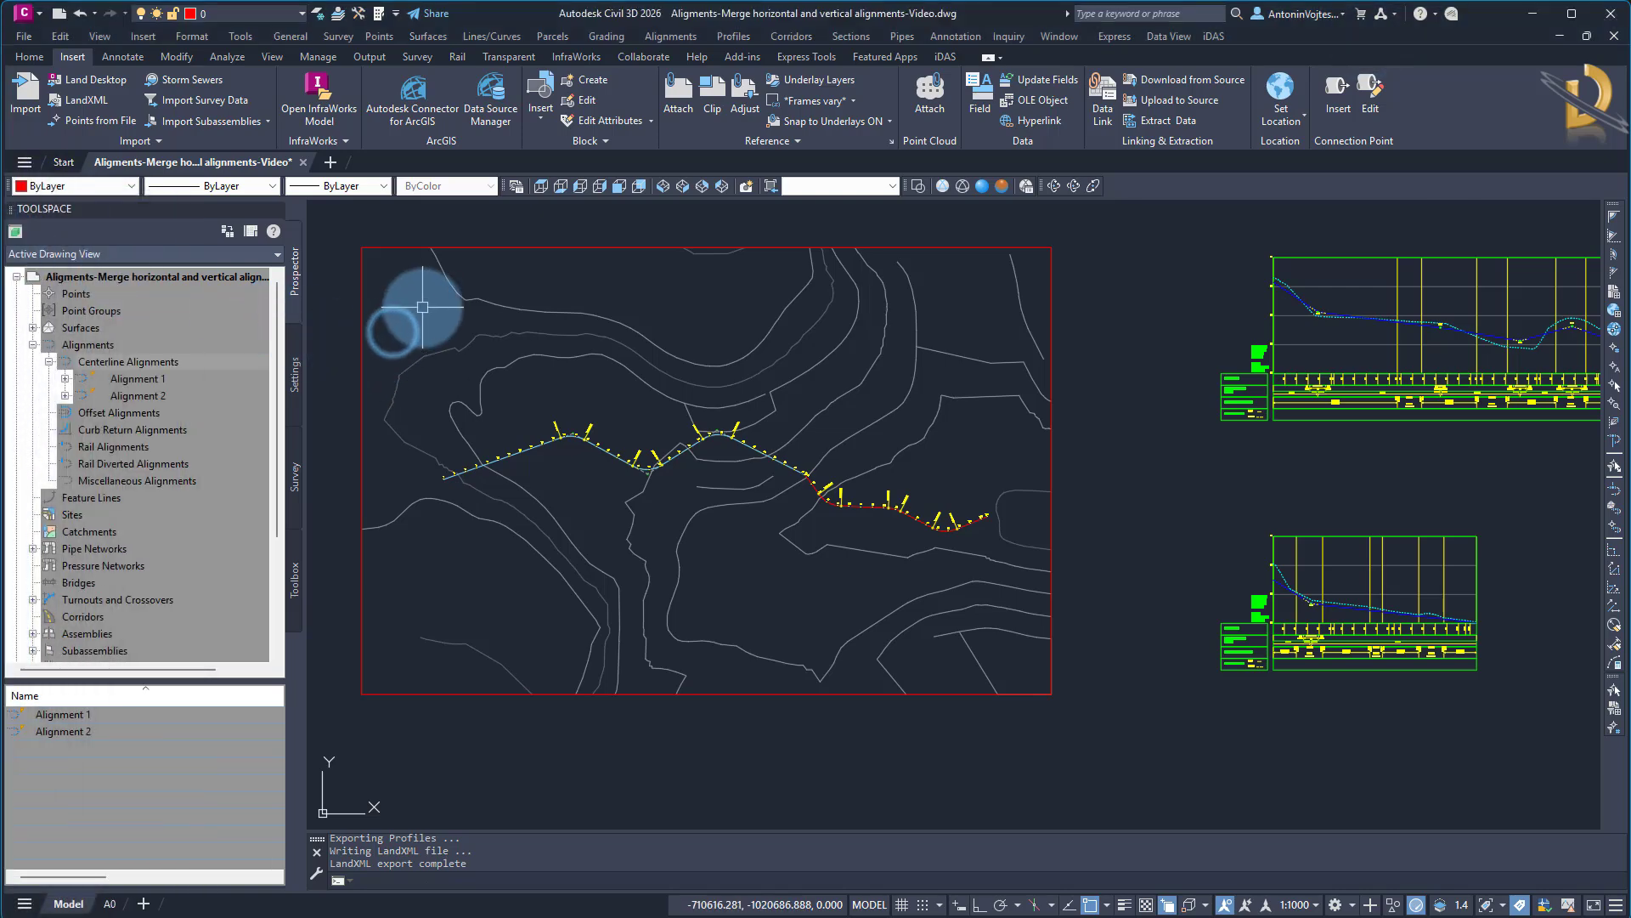
left_click(23, 36)
left_click(94, 208)
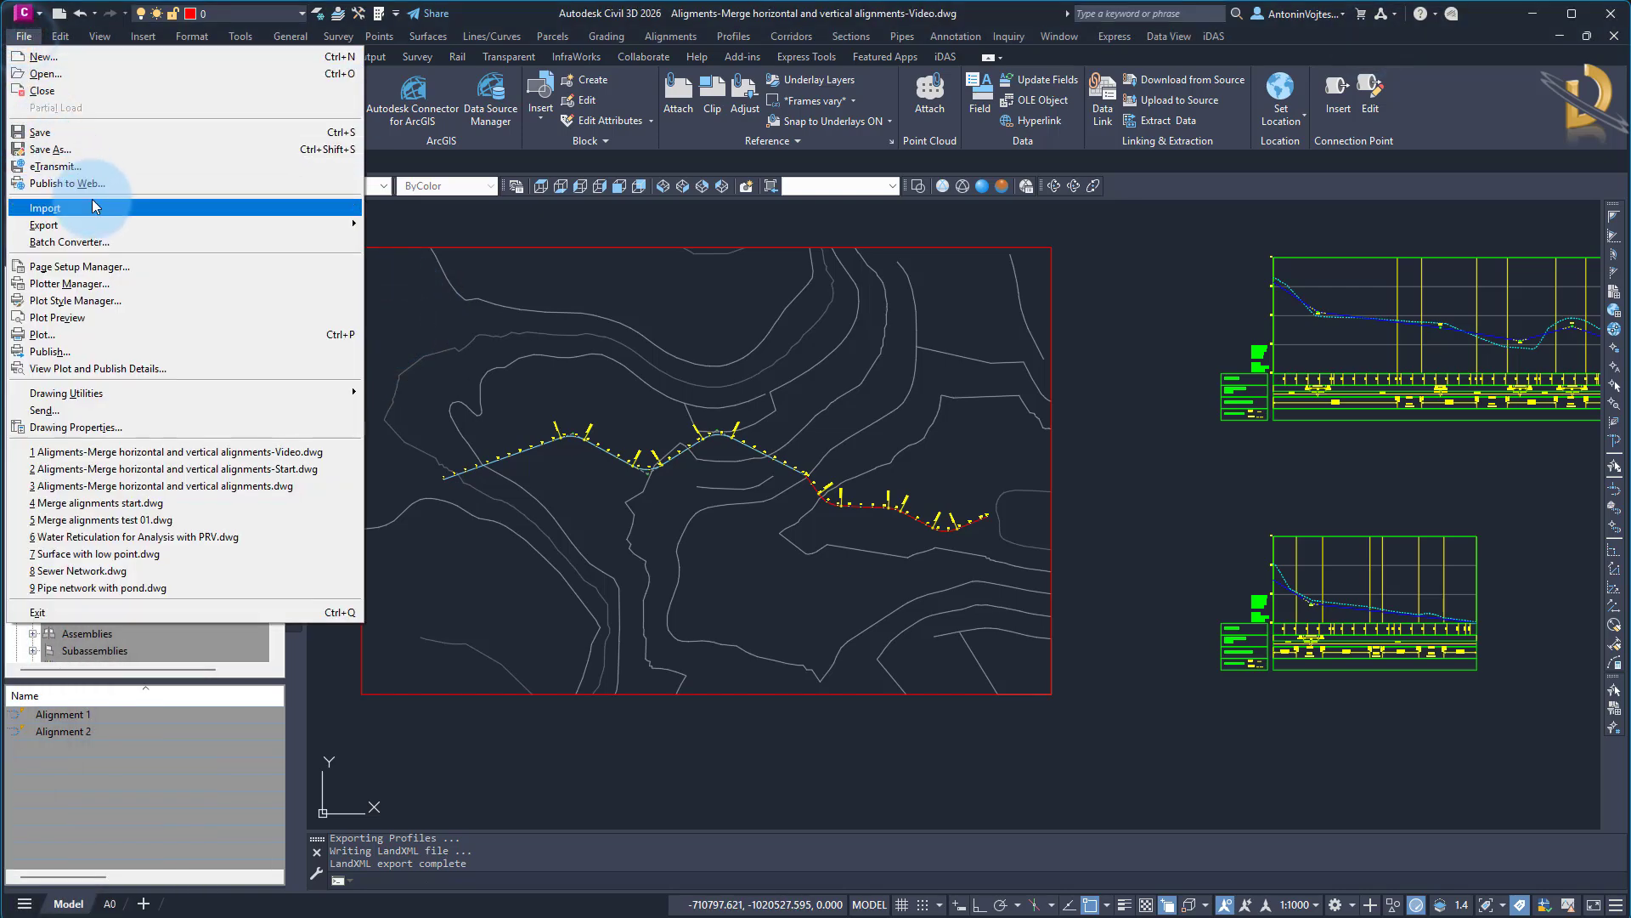
left_click(673, 296)
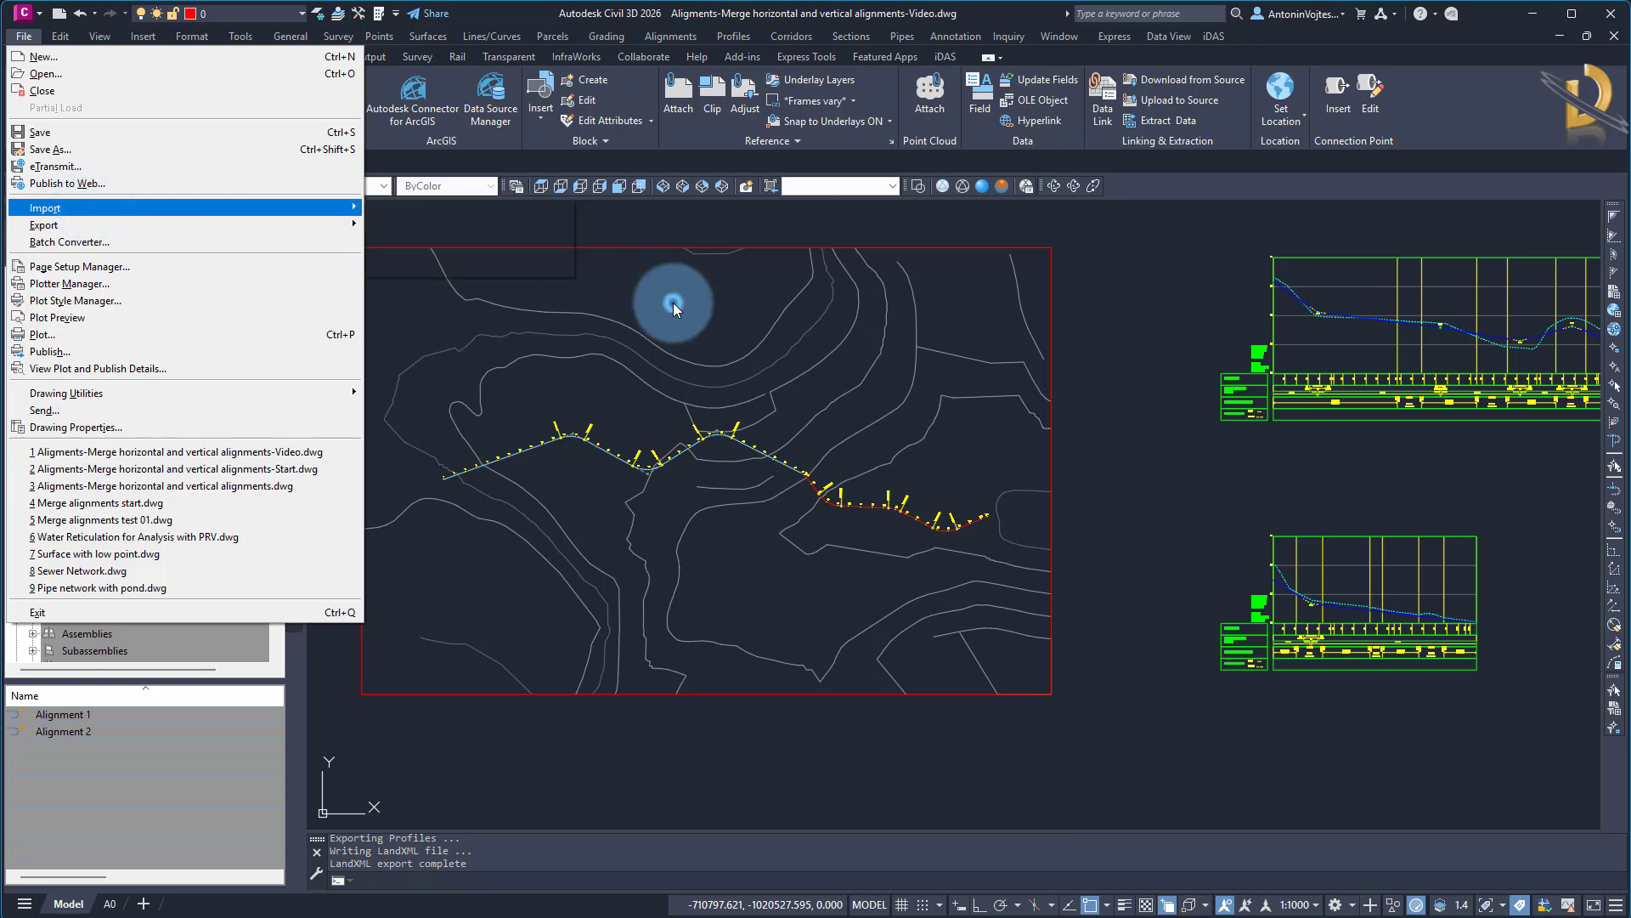
left_click(601, 293)
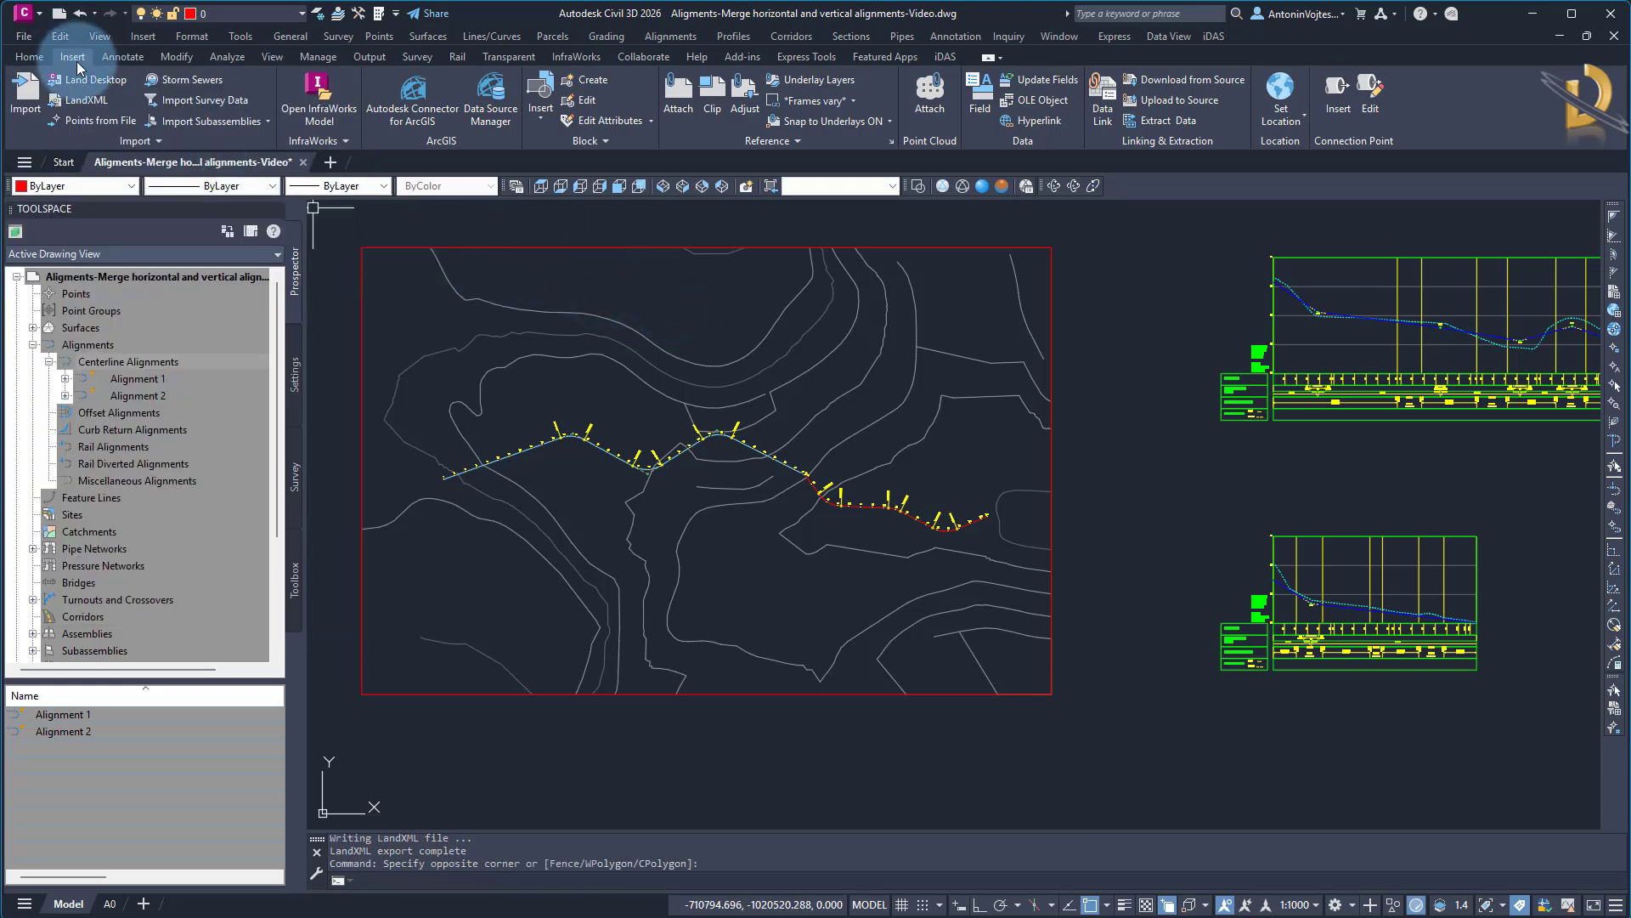
Try importing the merged LandXML file into the drawing while the original Alignment 1 keeps its name
left_click(88, 101)
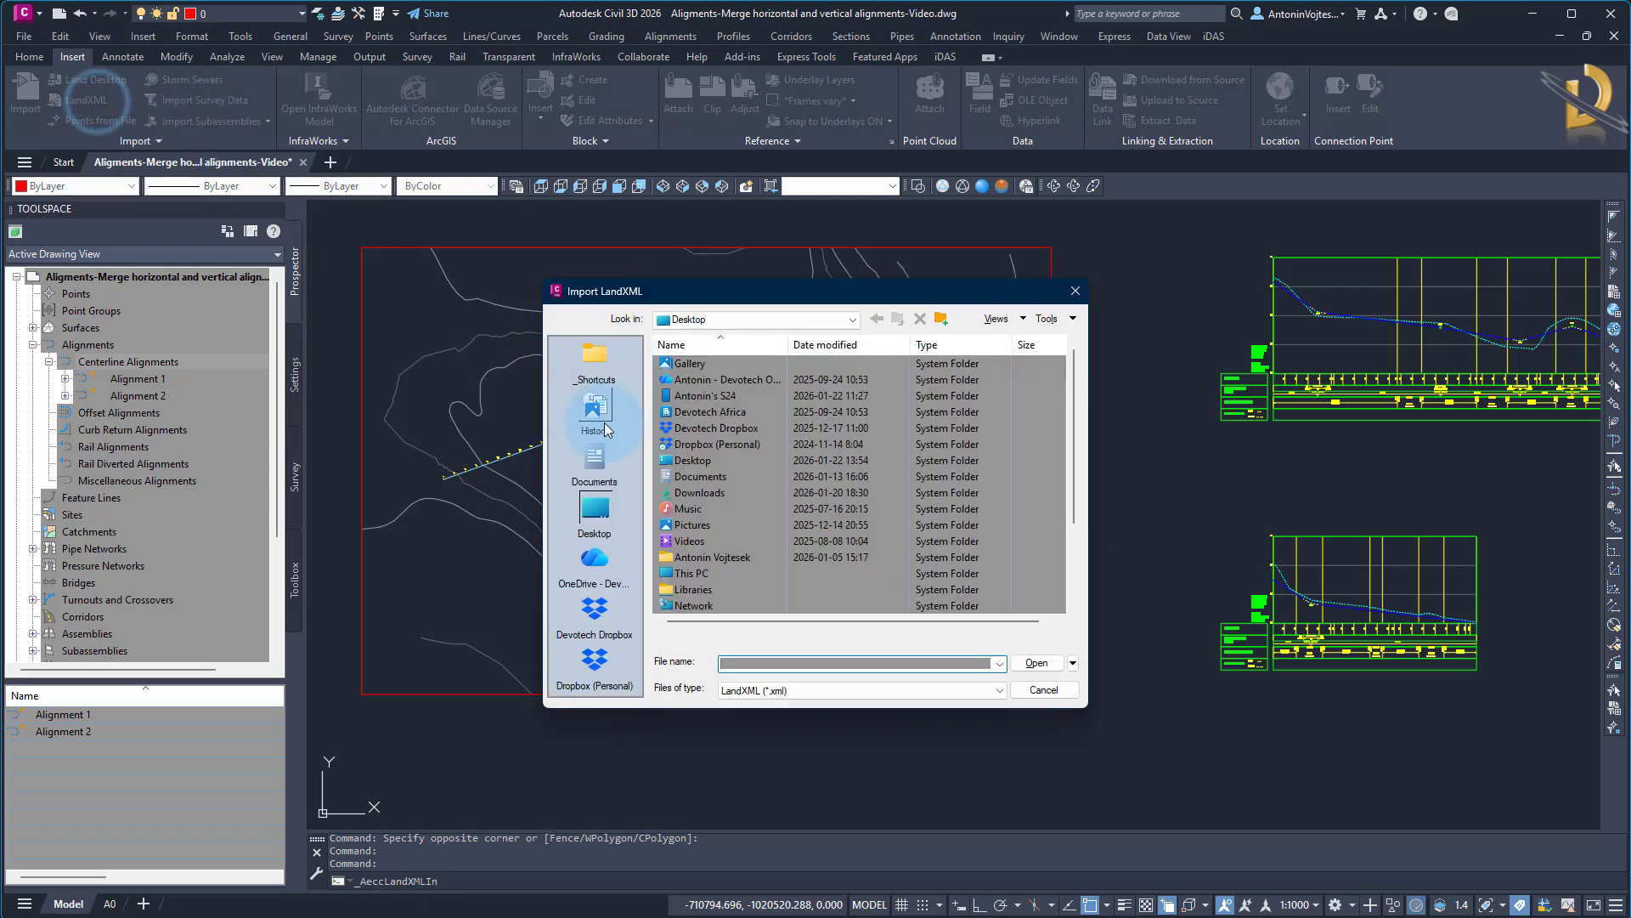
scroll(759, 509, "down", 3)
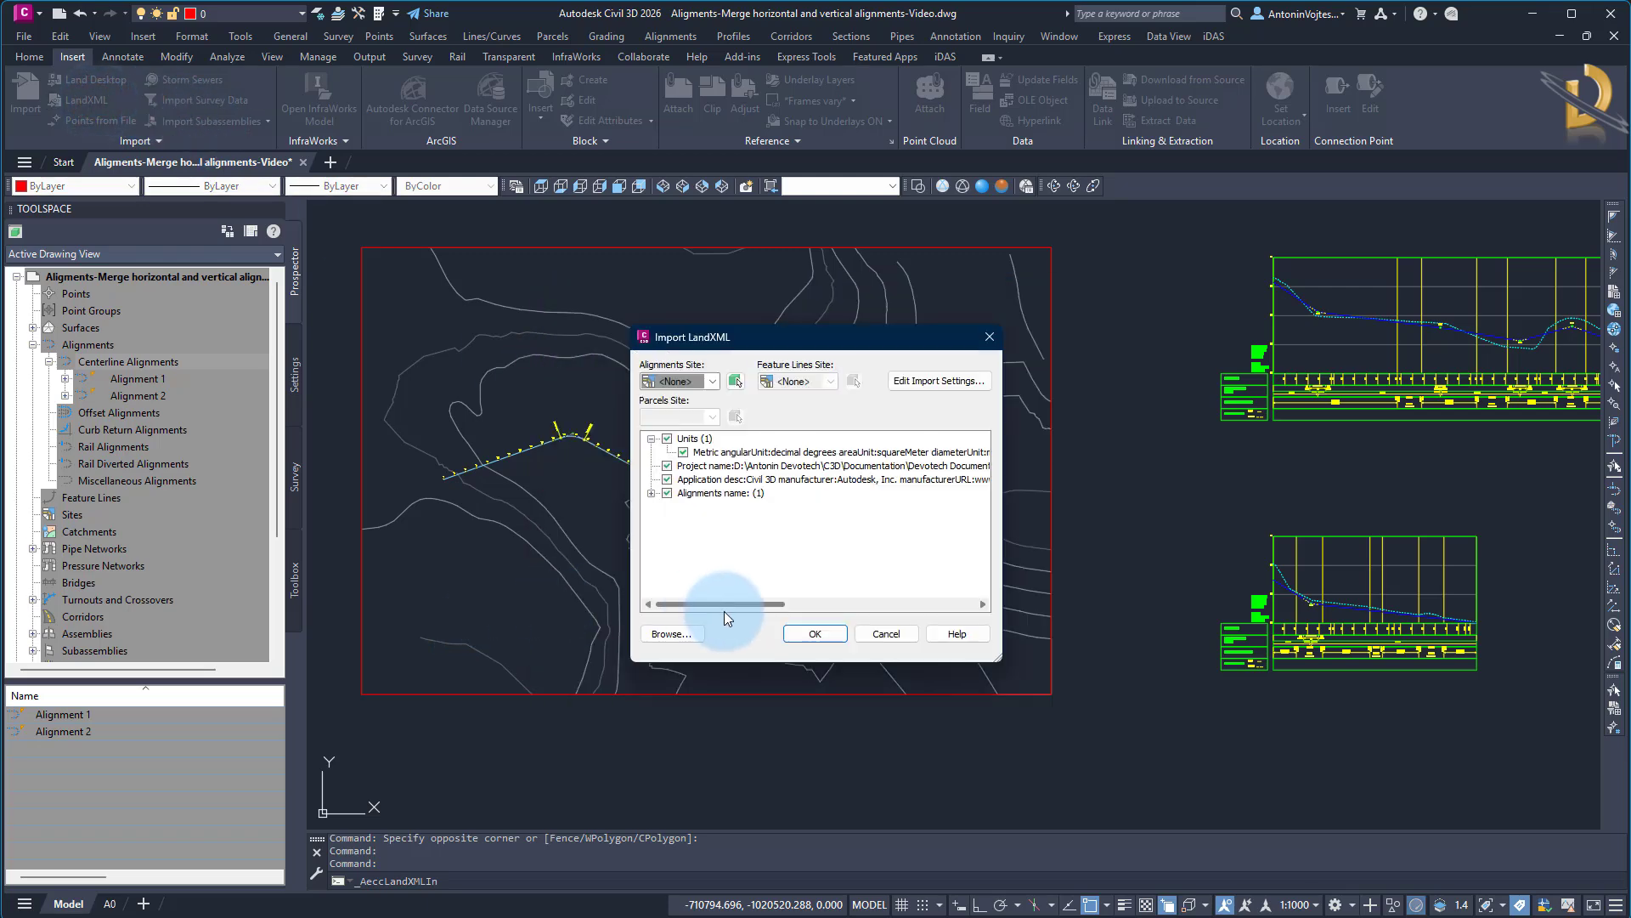
left_click(811, 634)
middle_click_drag(587, 556, 714, 510)
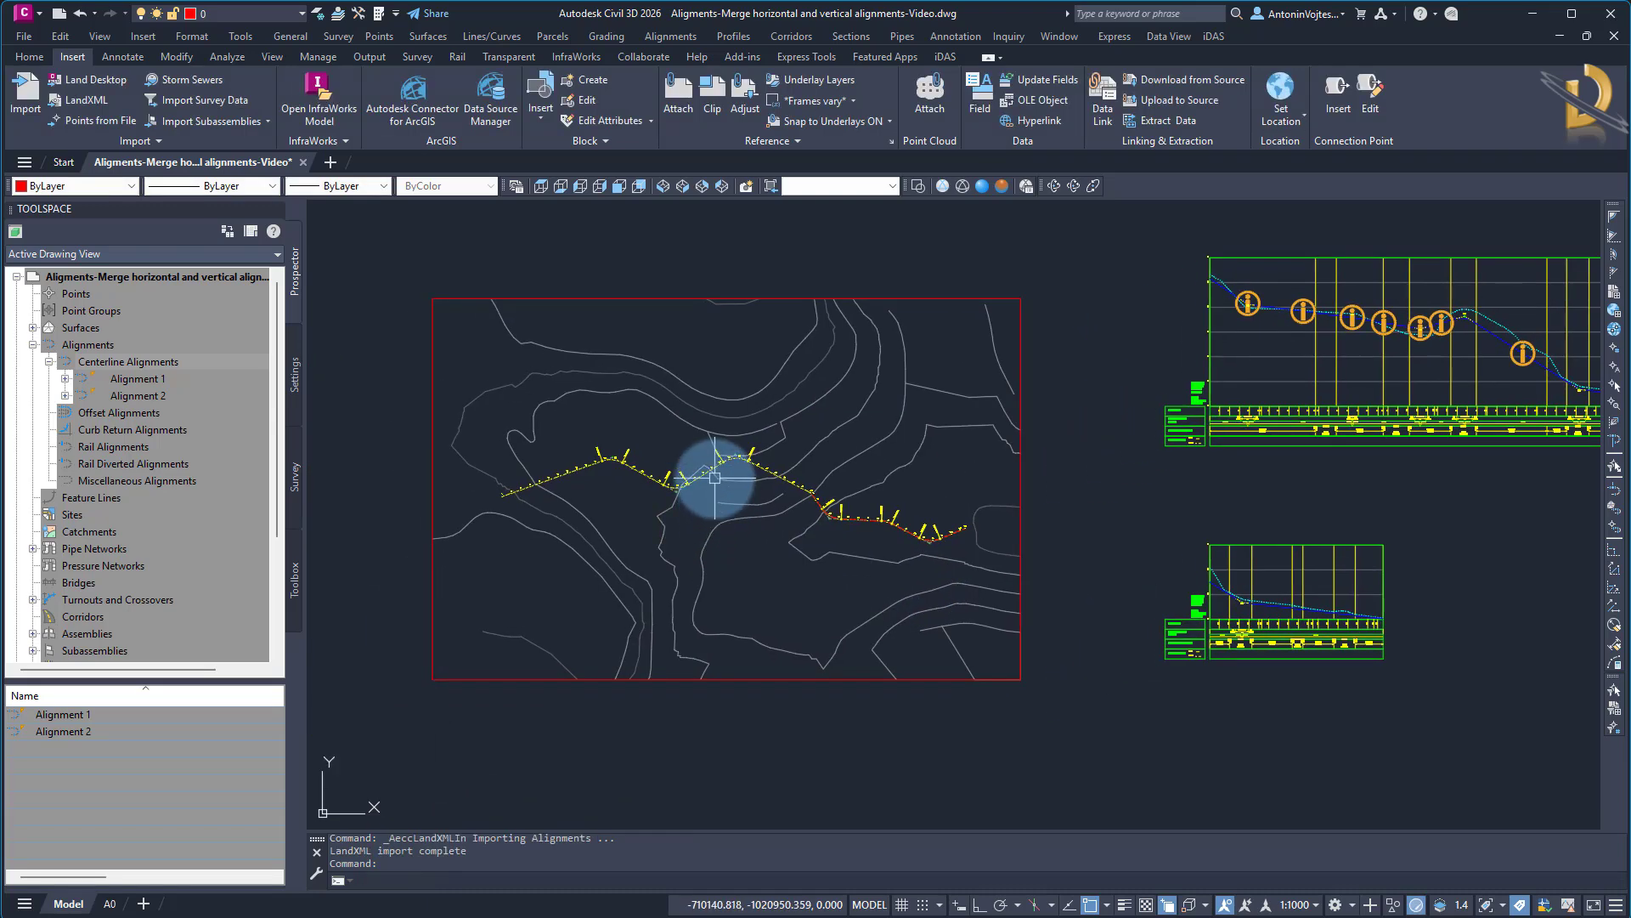
Review the imported Alignment 1 and its profile view, and undo the LandXML import
left_click(135, 380)
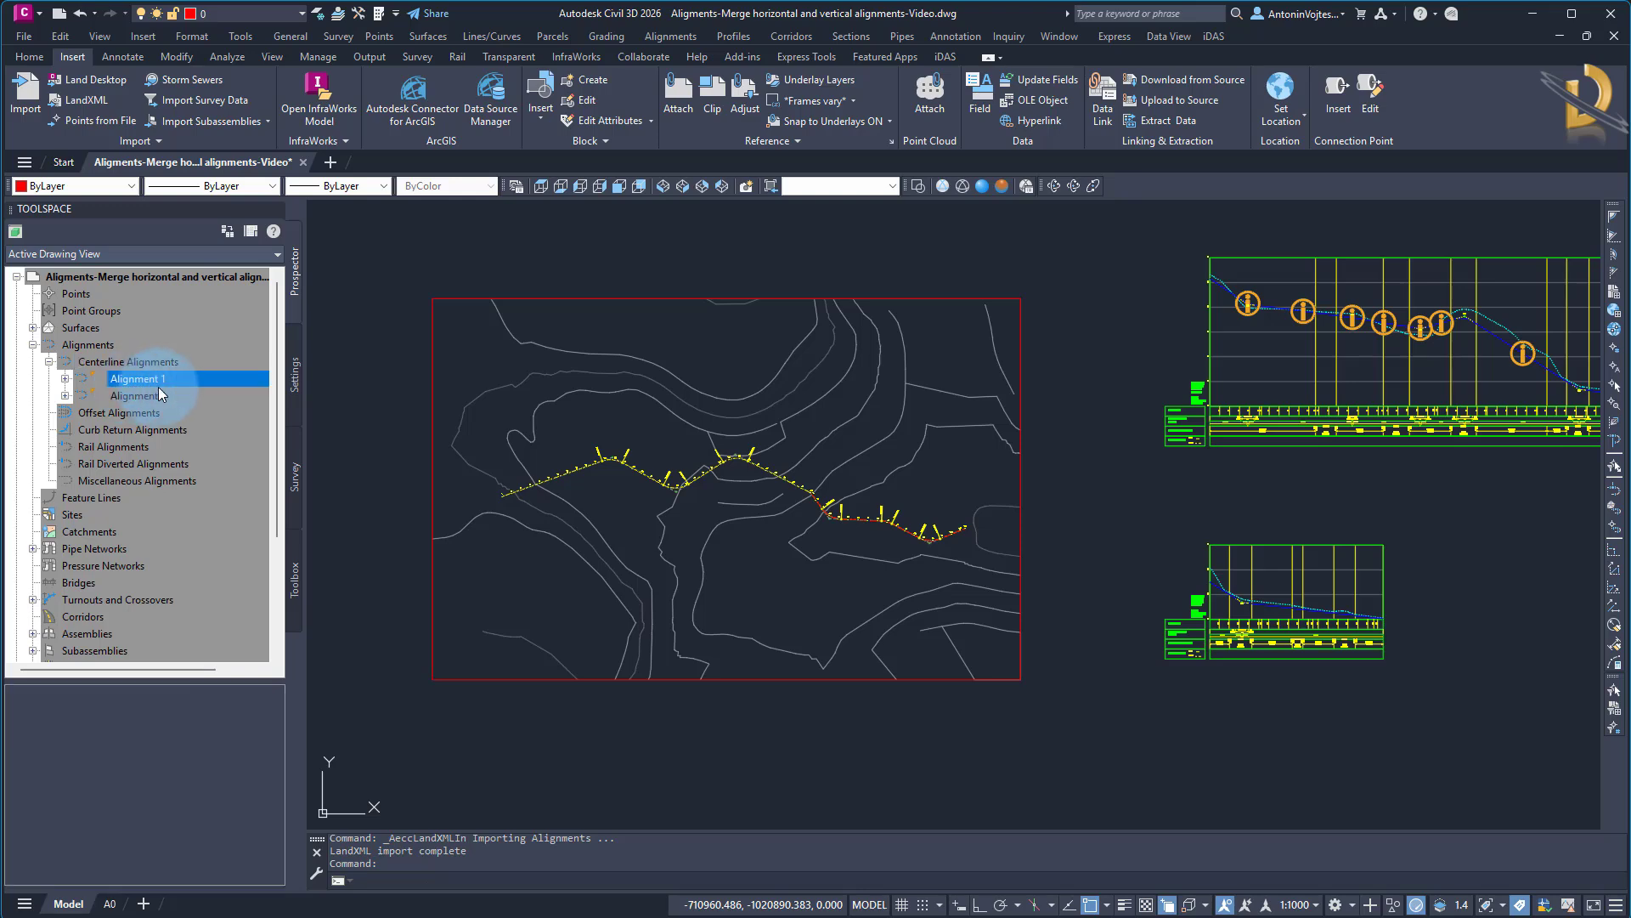
right_click(130, 384)
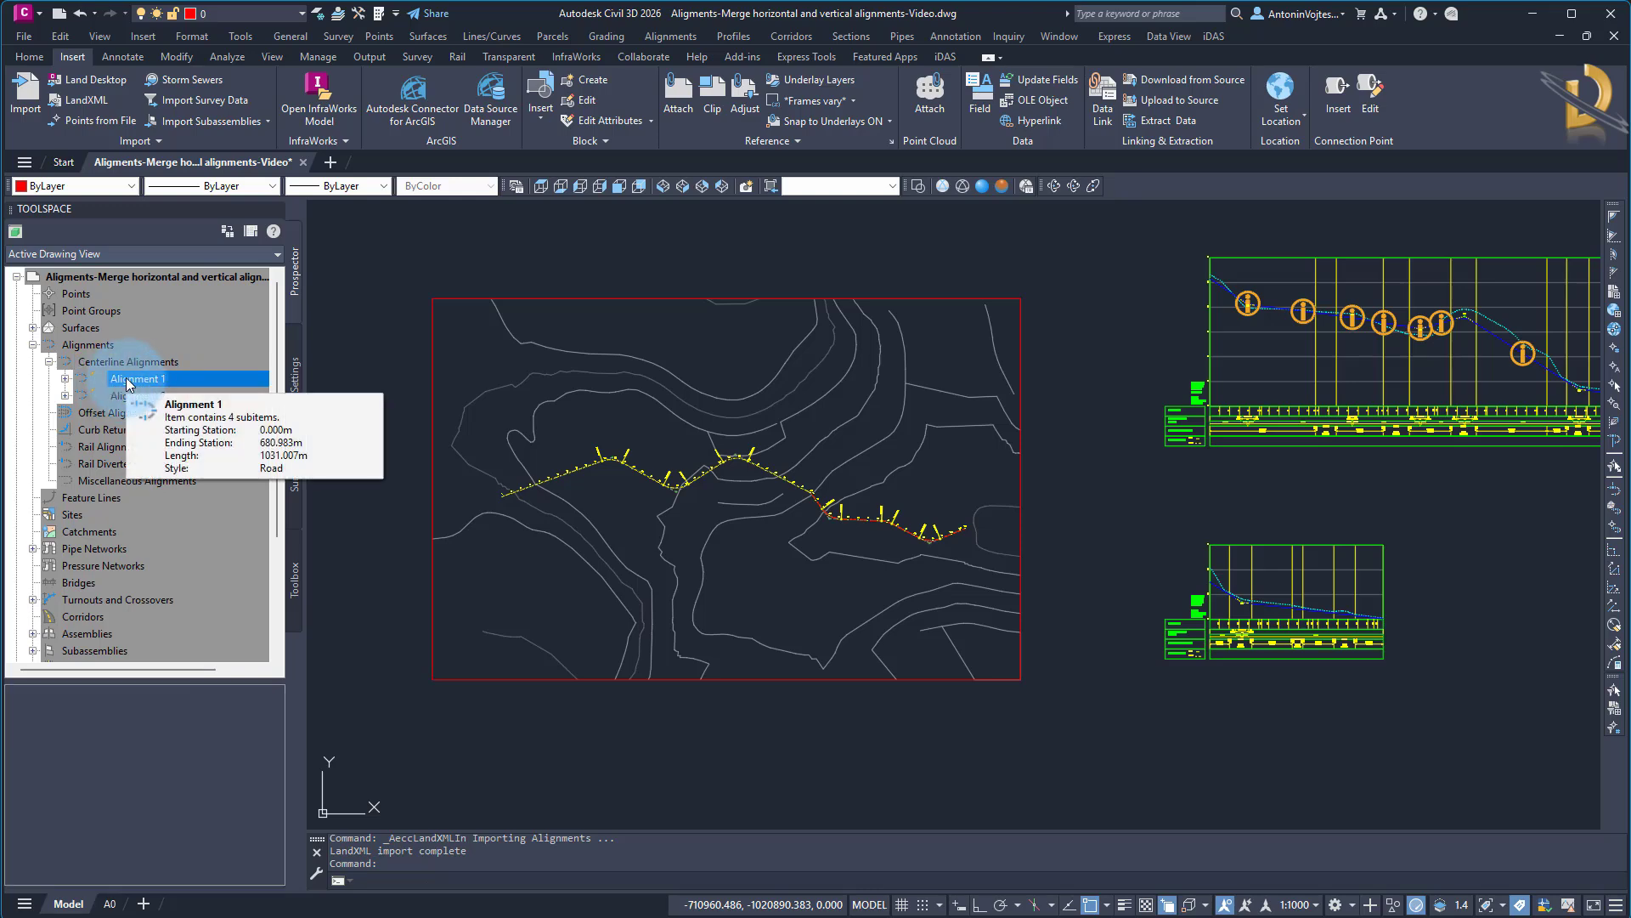
left_click(594, 400)
mouse_move(1337, 441)
middle_mouse_down()
mouse_move(983, 476)
mouse_move(1239, 436)
middle_mouse_up()
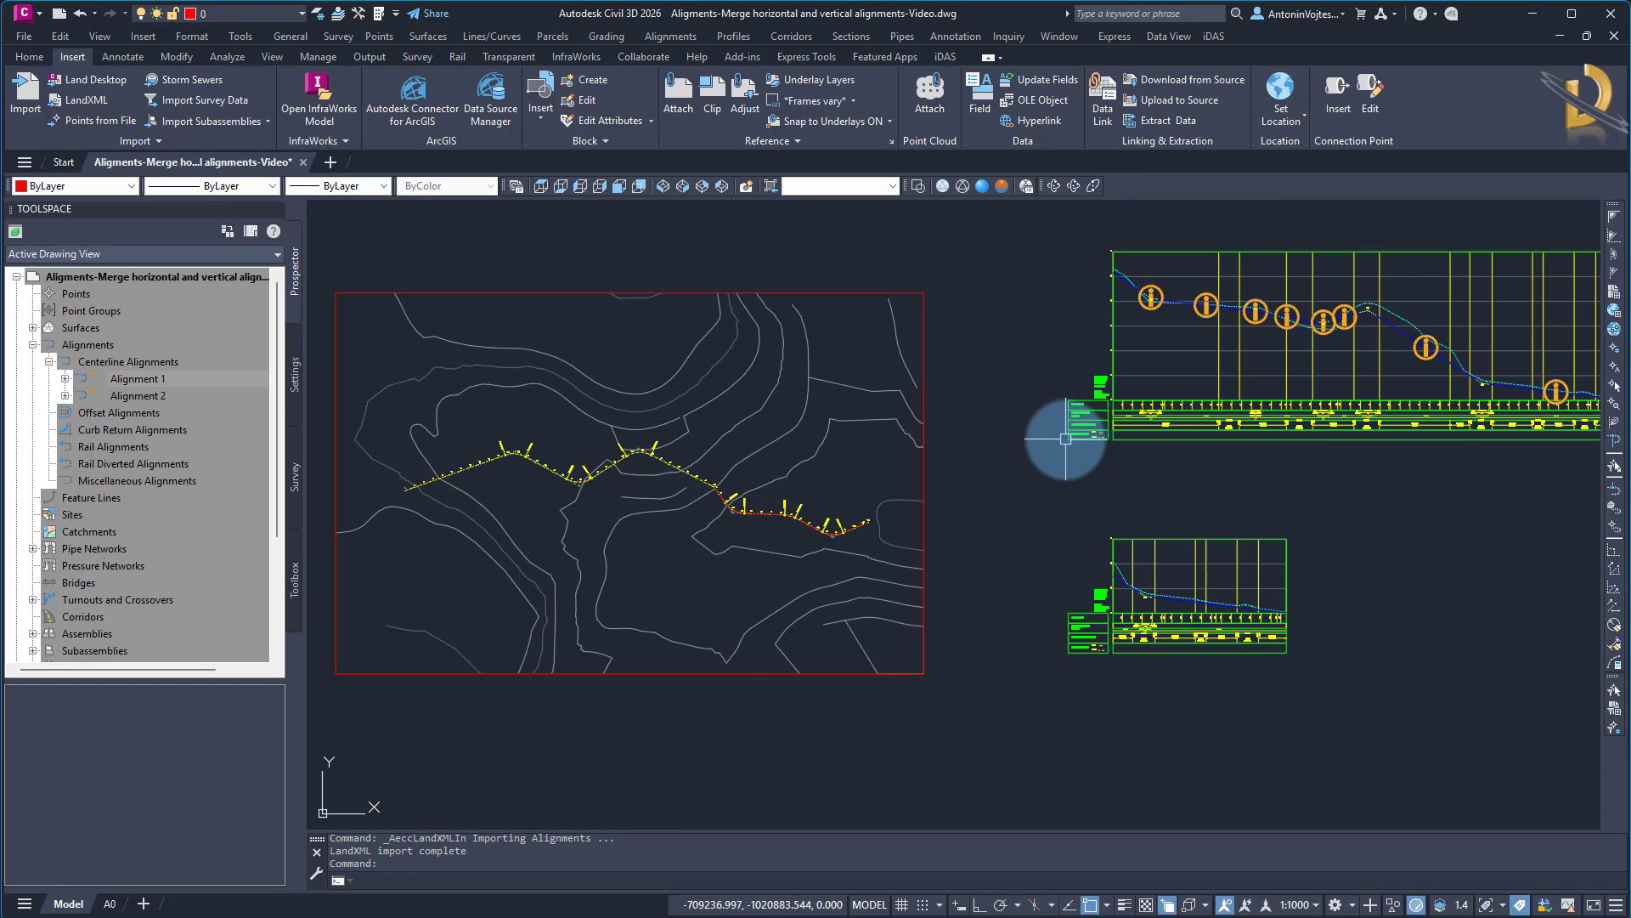
type("u")
key("Return")
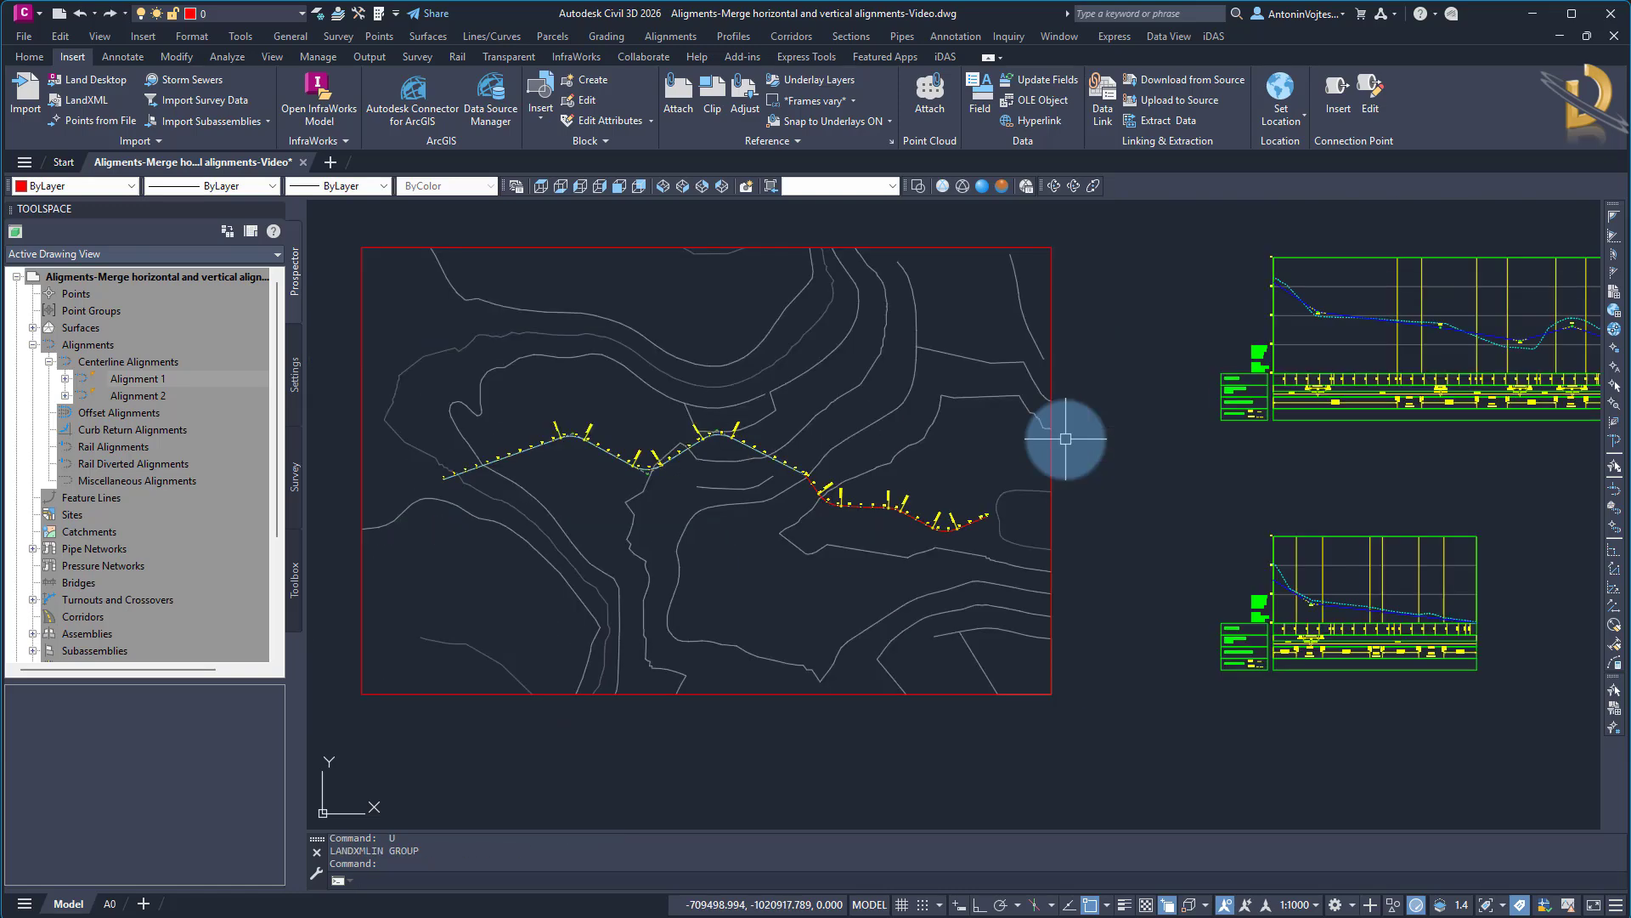
Rename the existing centerline alignment Alignment 1 as "Alignment 1 Old" in its alignment properties
left_click(140, 378)
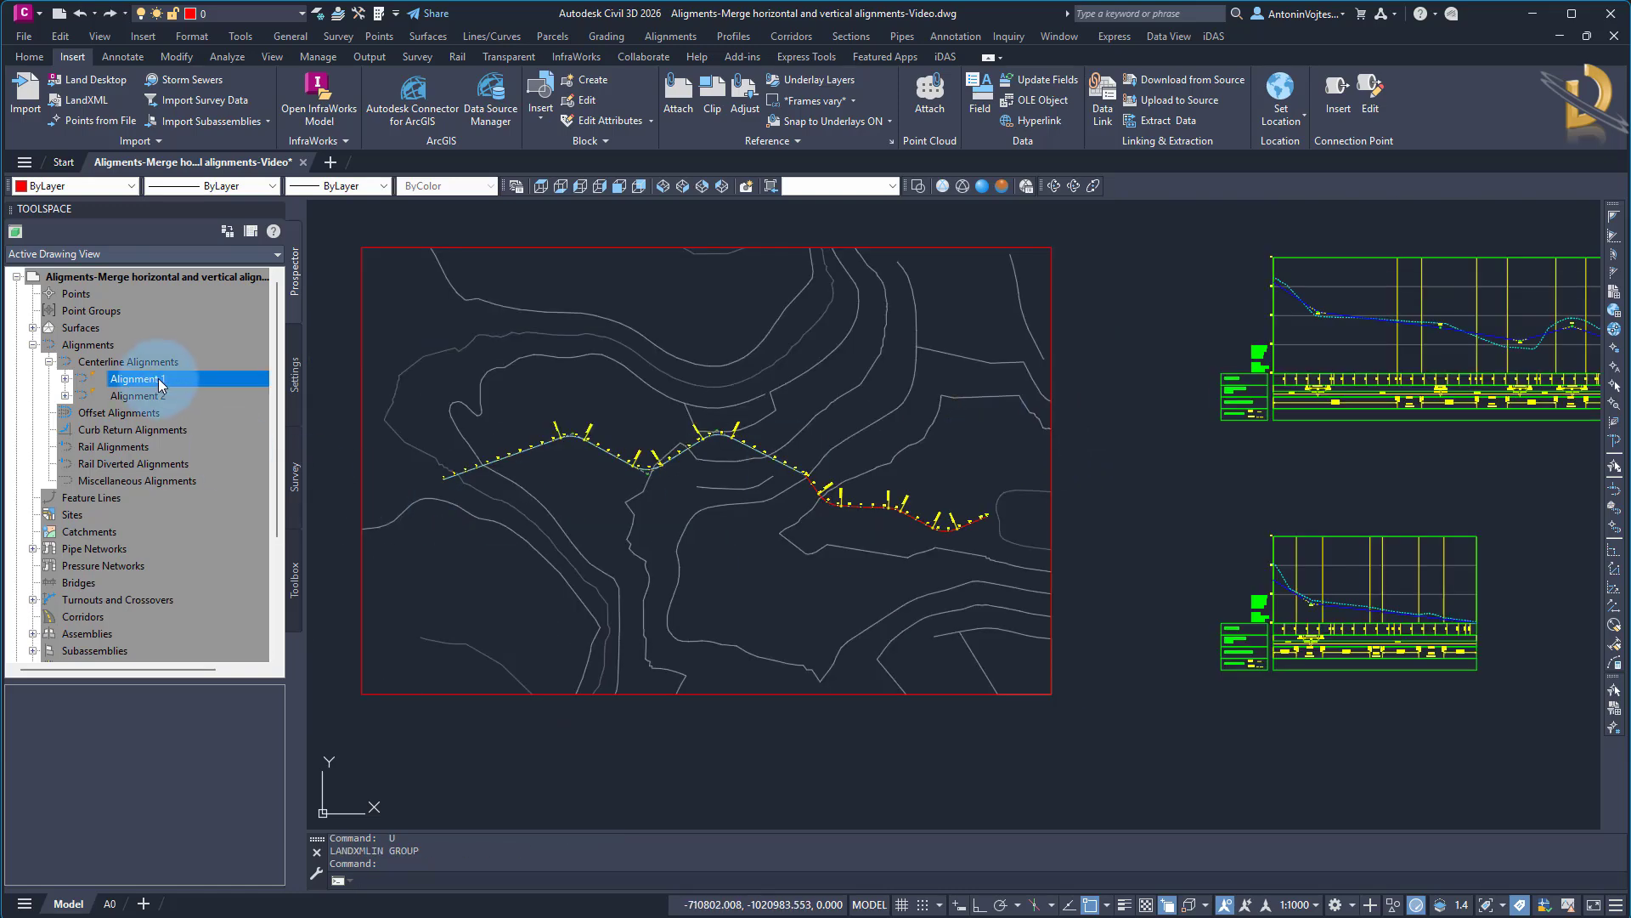
right_click(217, 387)
left_click(266, 393)
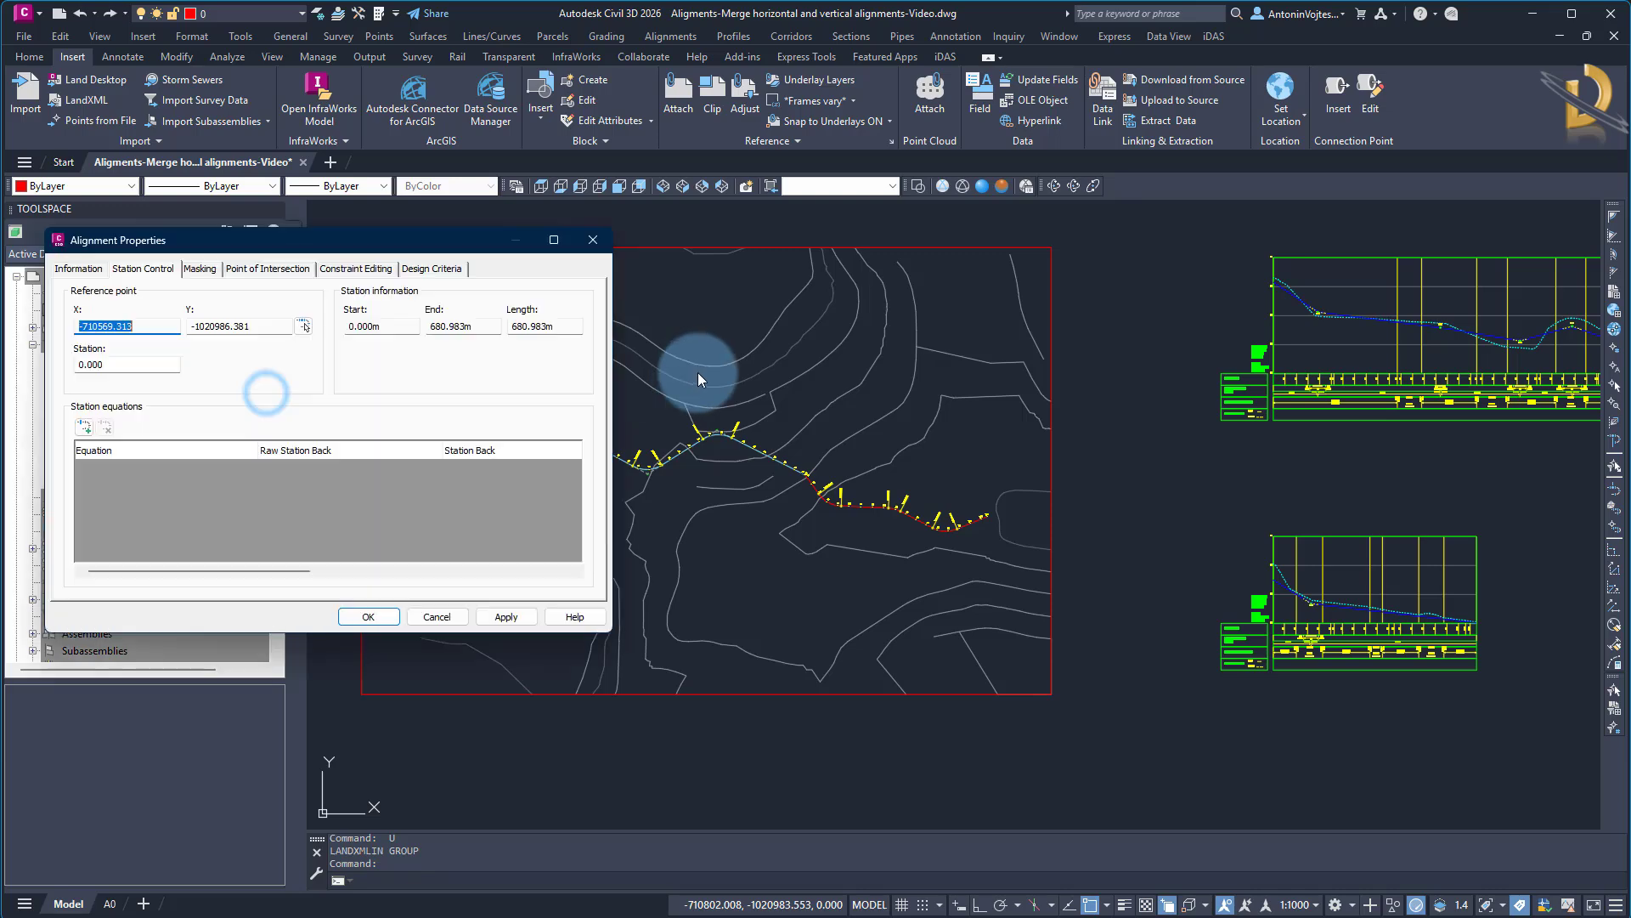
left_click(78, 267)
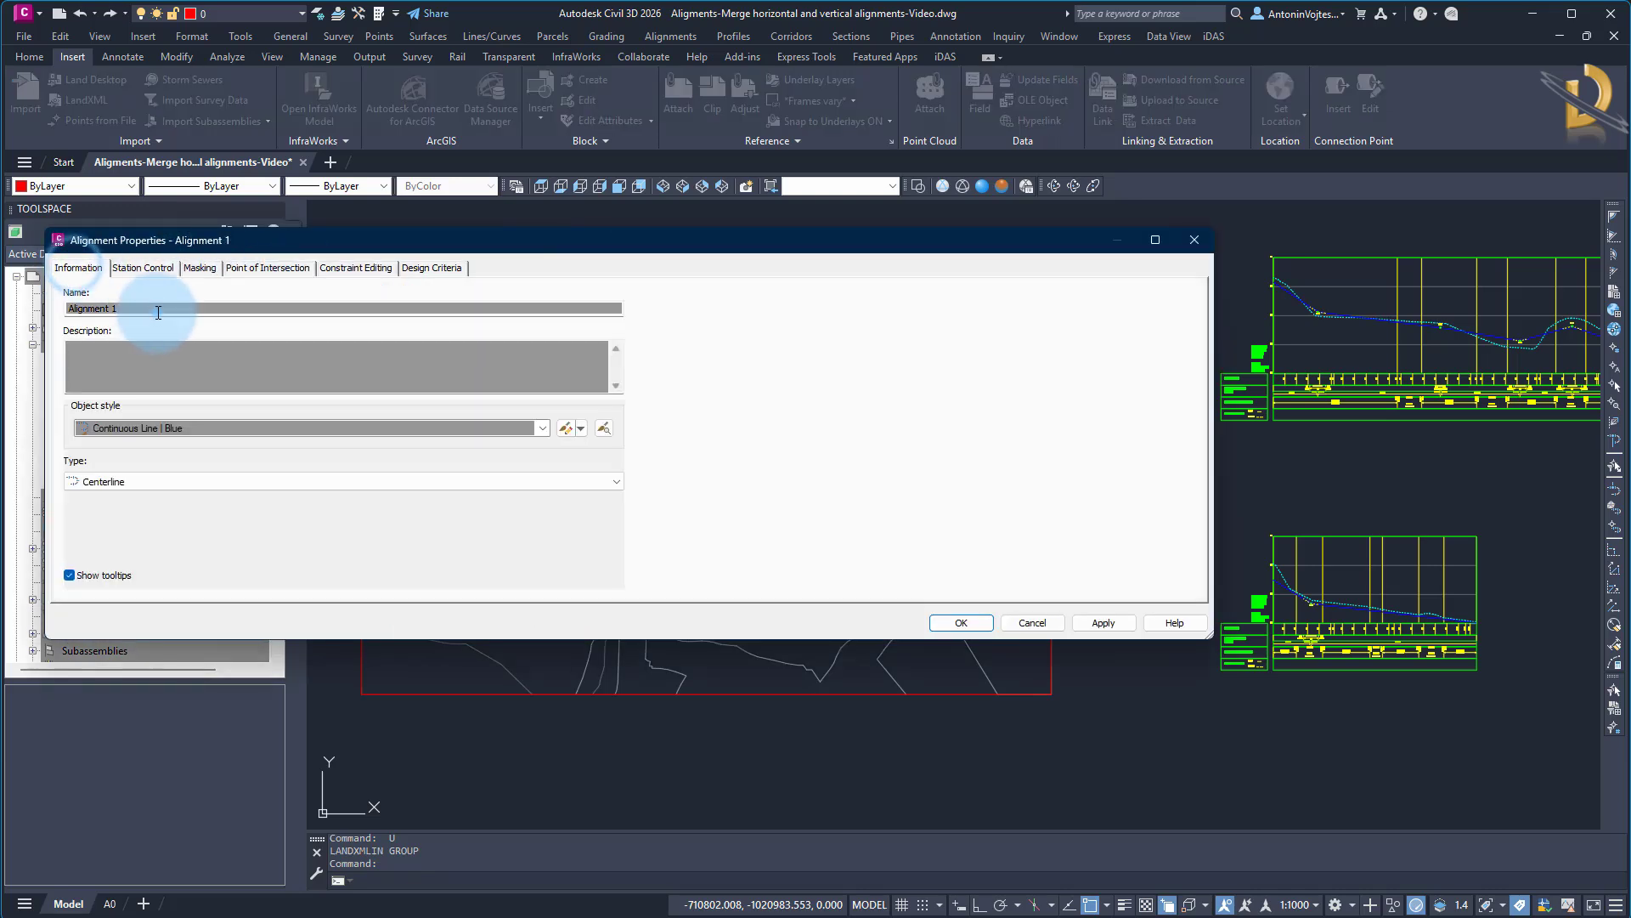
left_click(158, 311)
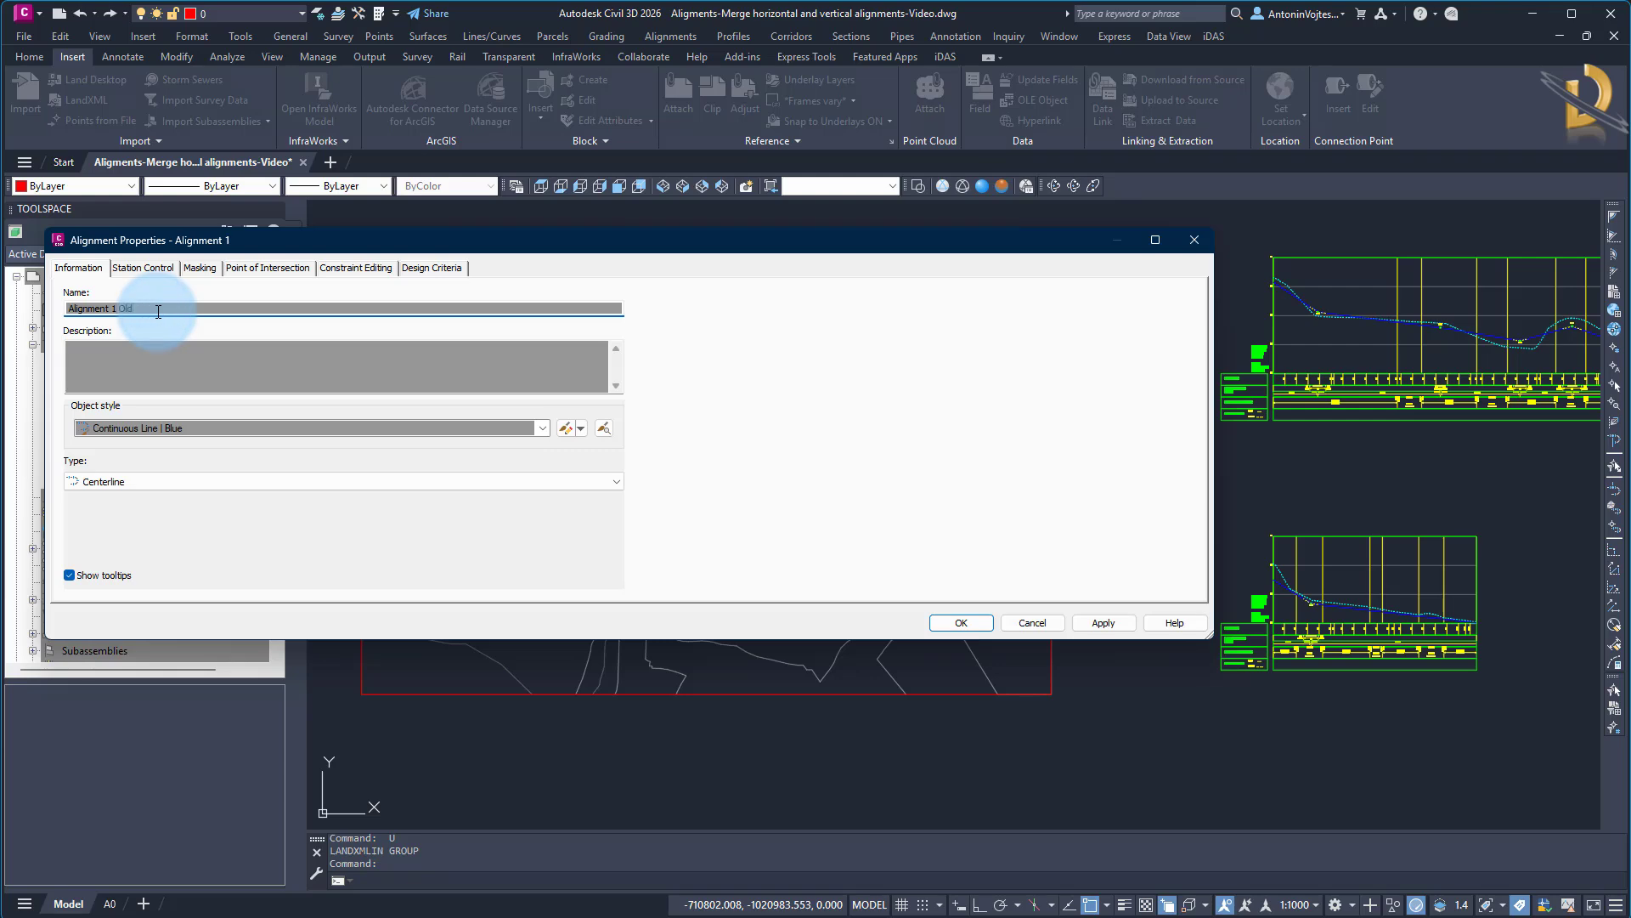
type("Old")
key("Return")
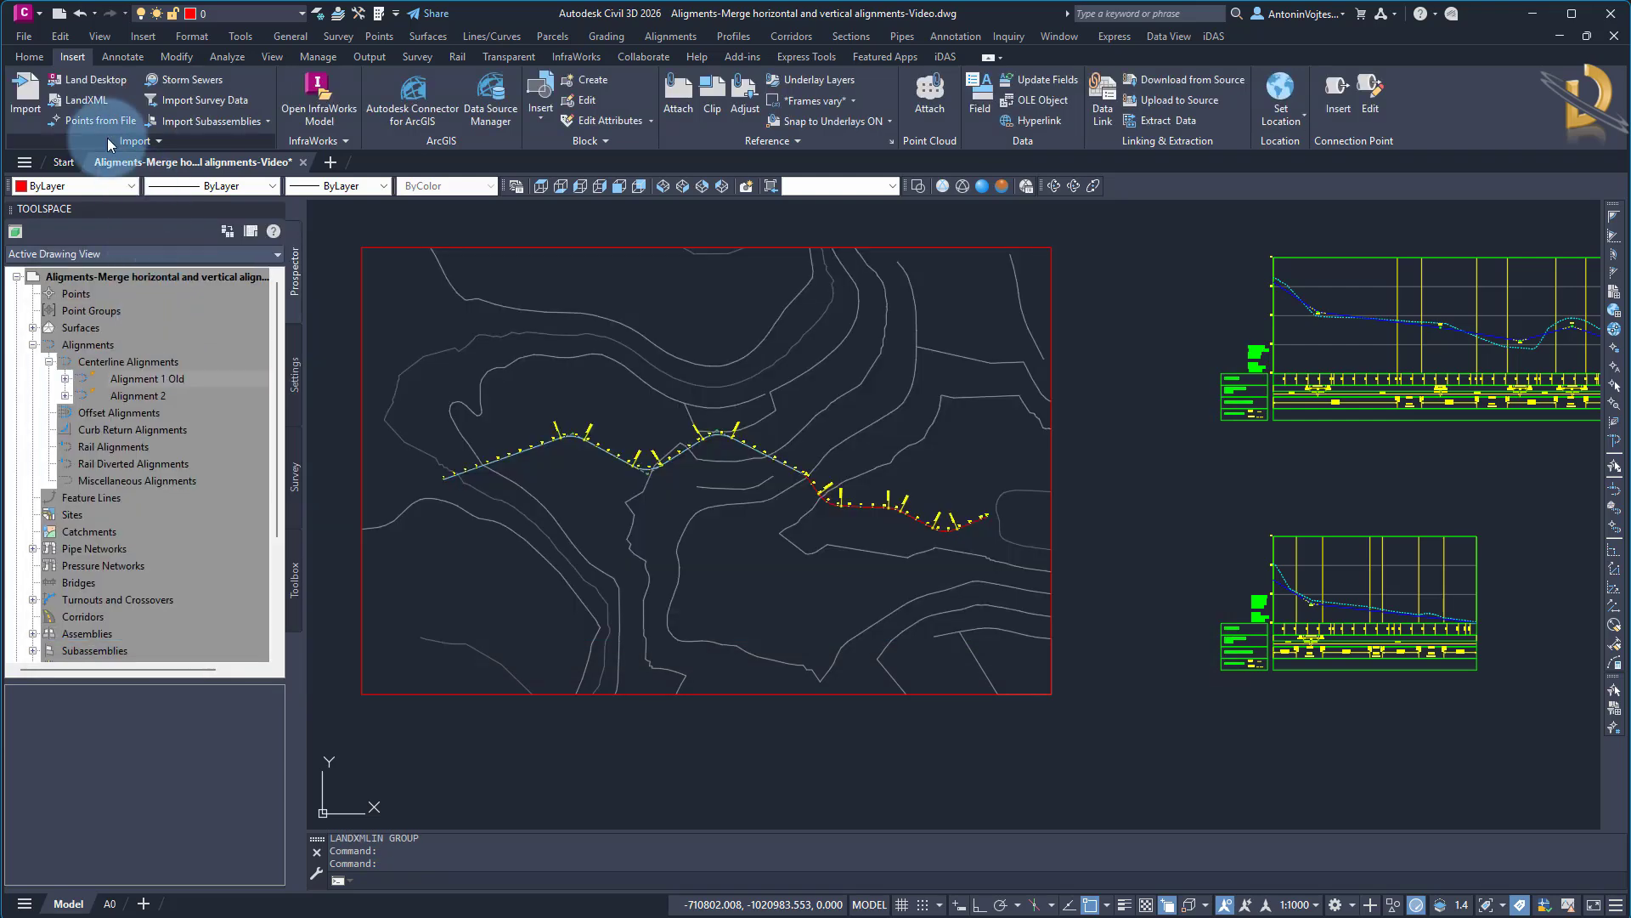
Import Merged alignments.xml from the Desktop as LandXML, including its alignment data
left_click(85, 99)
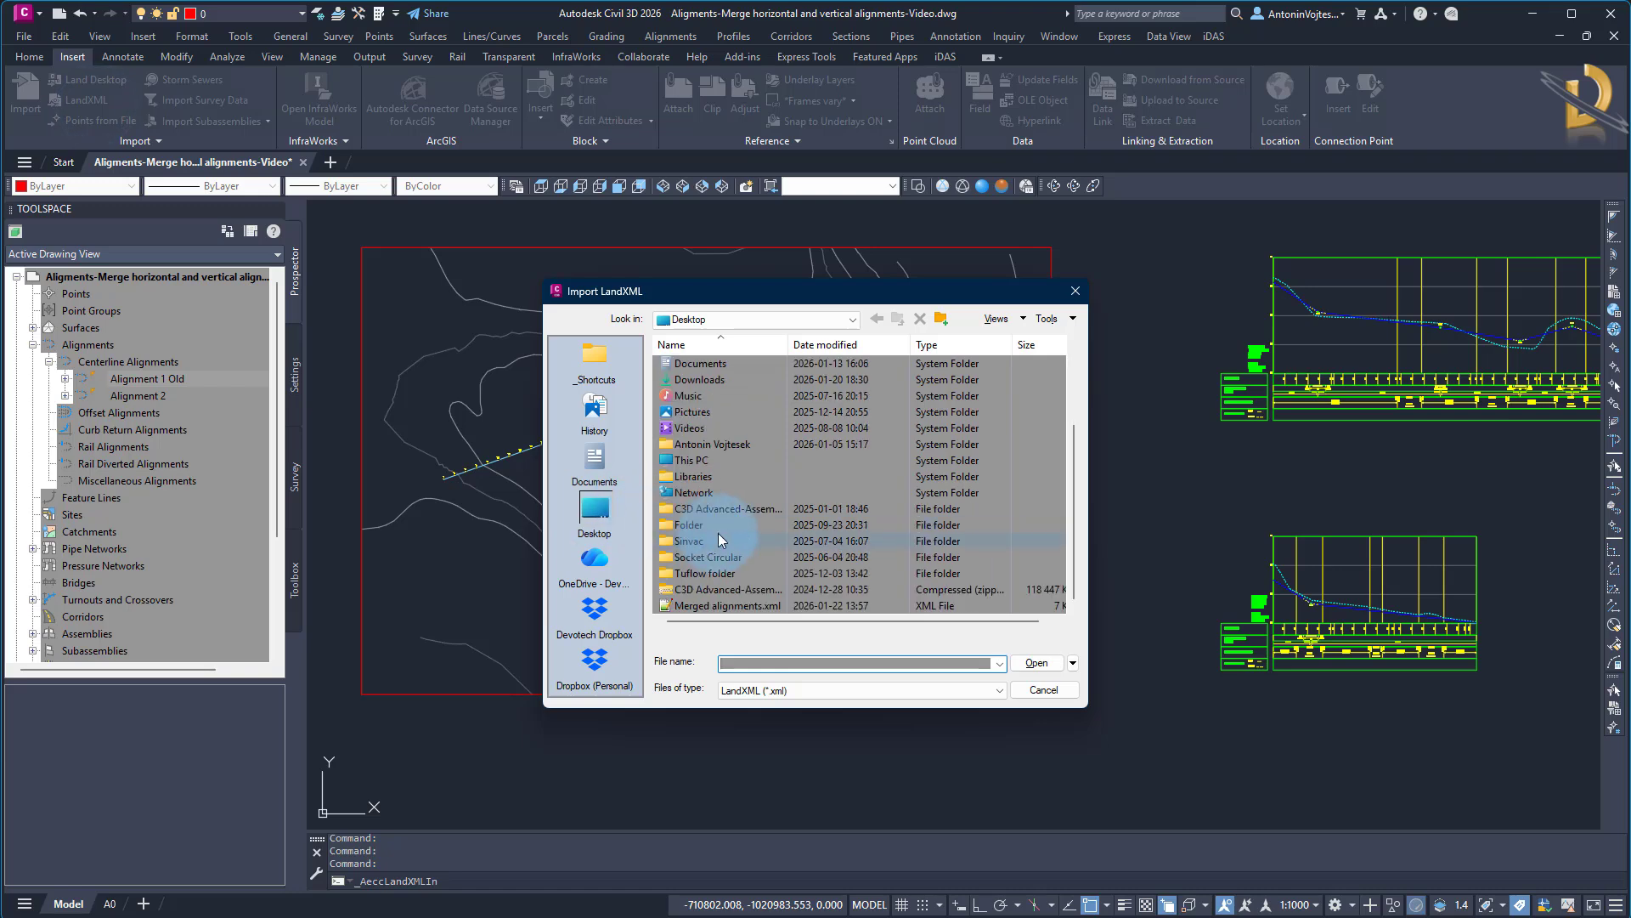
left_click(748, 605)
left_click(1035, 666)
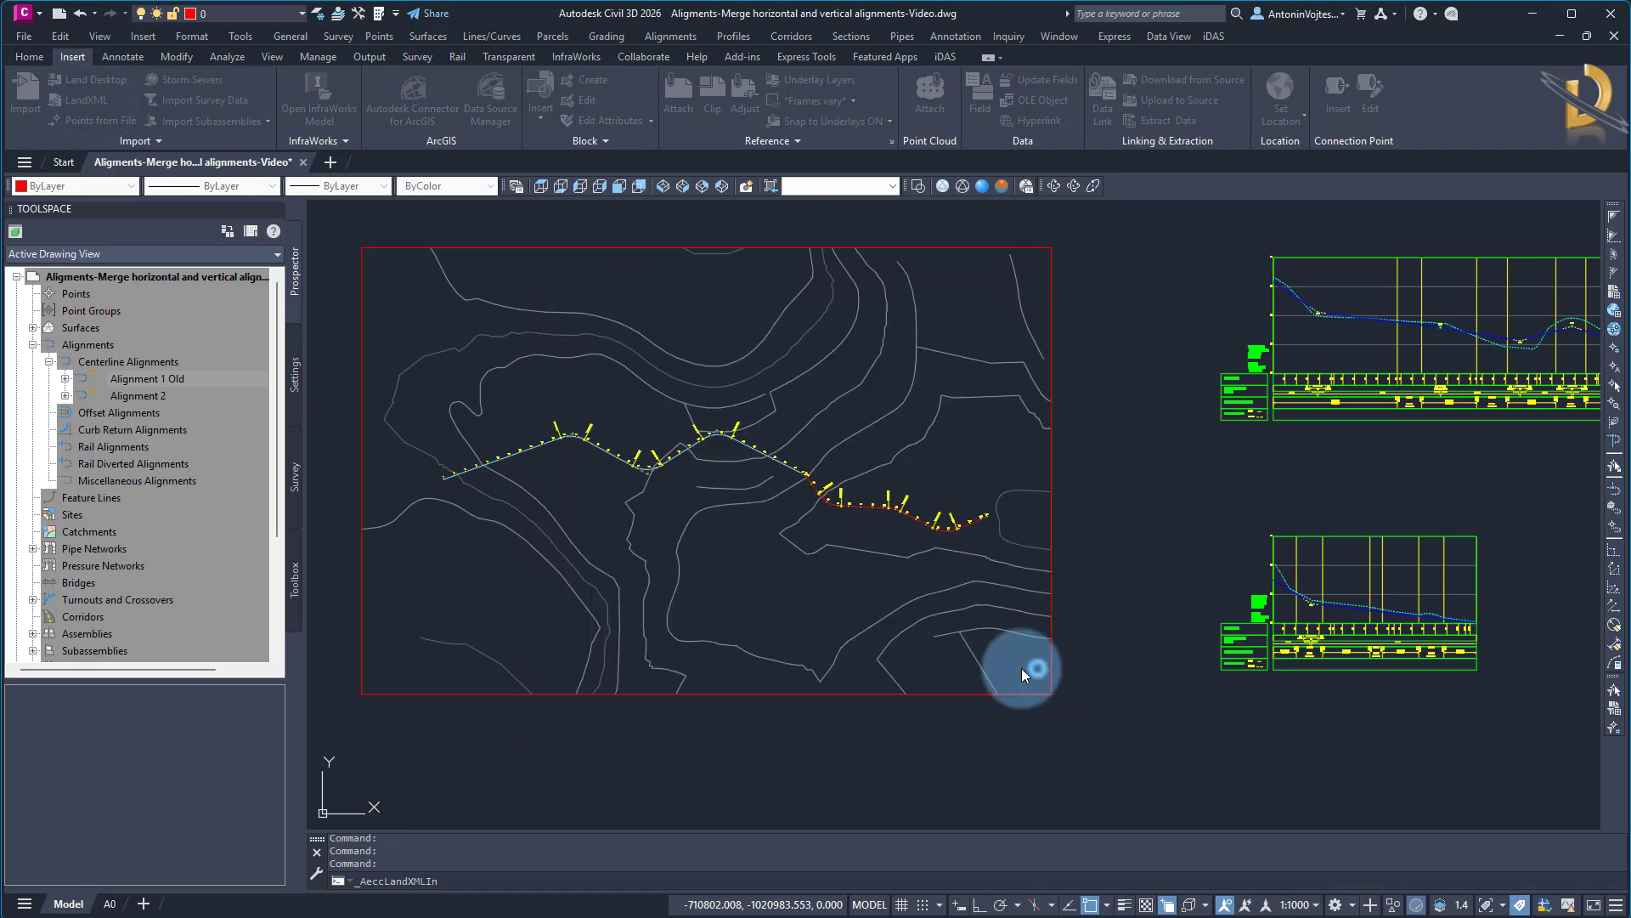
left_click(815, 633)
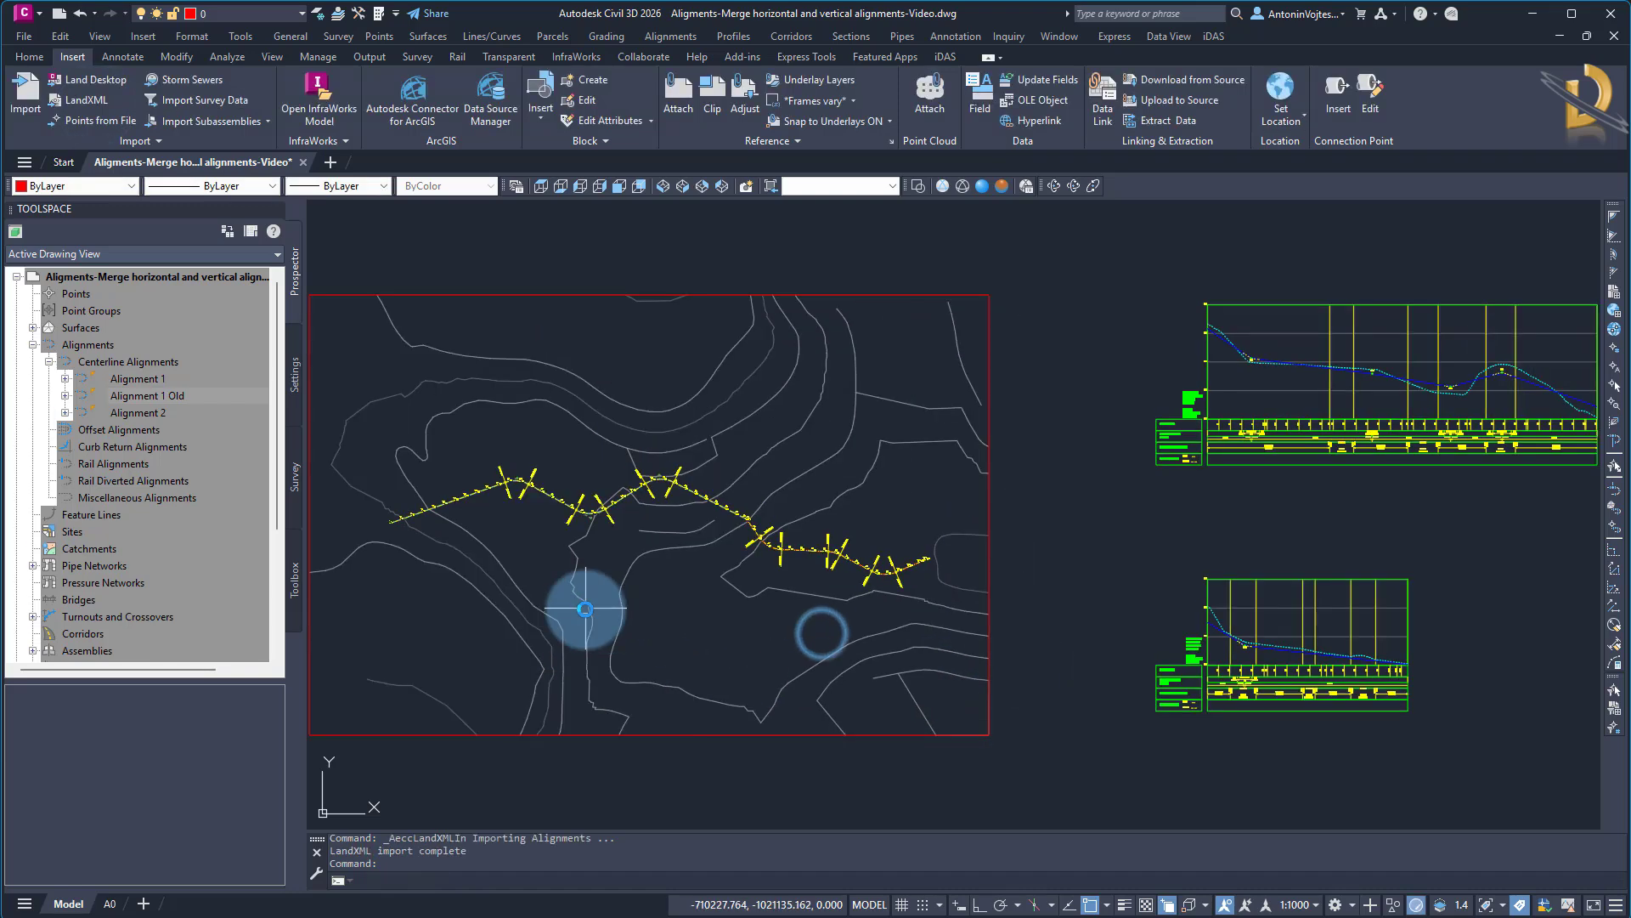
Select the imported Alignment 1 and check its extent across the junction of the two original alignments
scroll(723, 526, "up", 10)
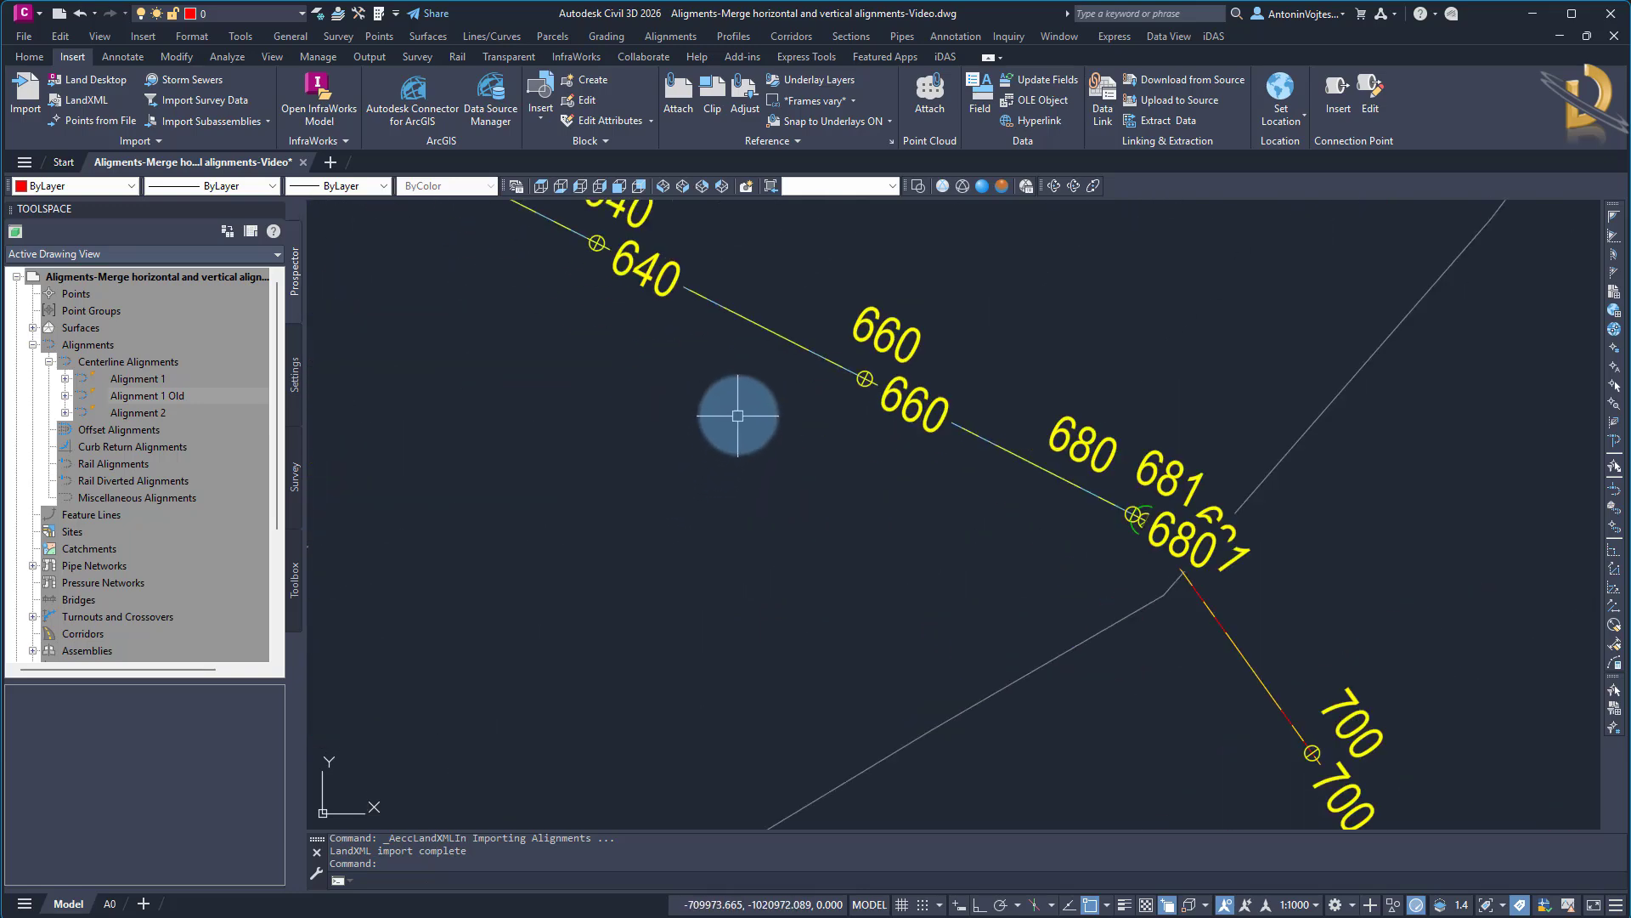
left_click(766, 340)
scroll(564, 390, "down", 6)
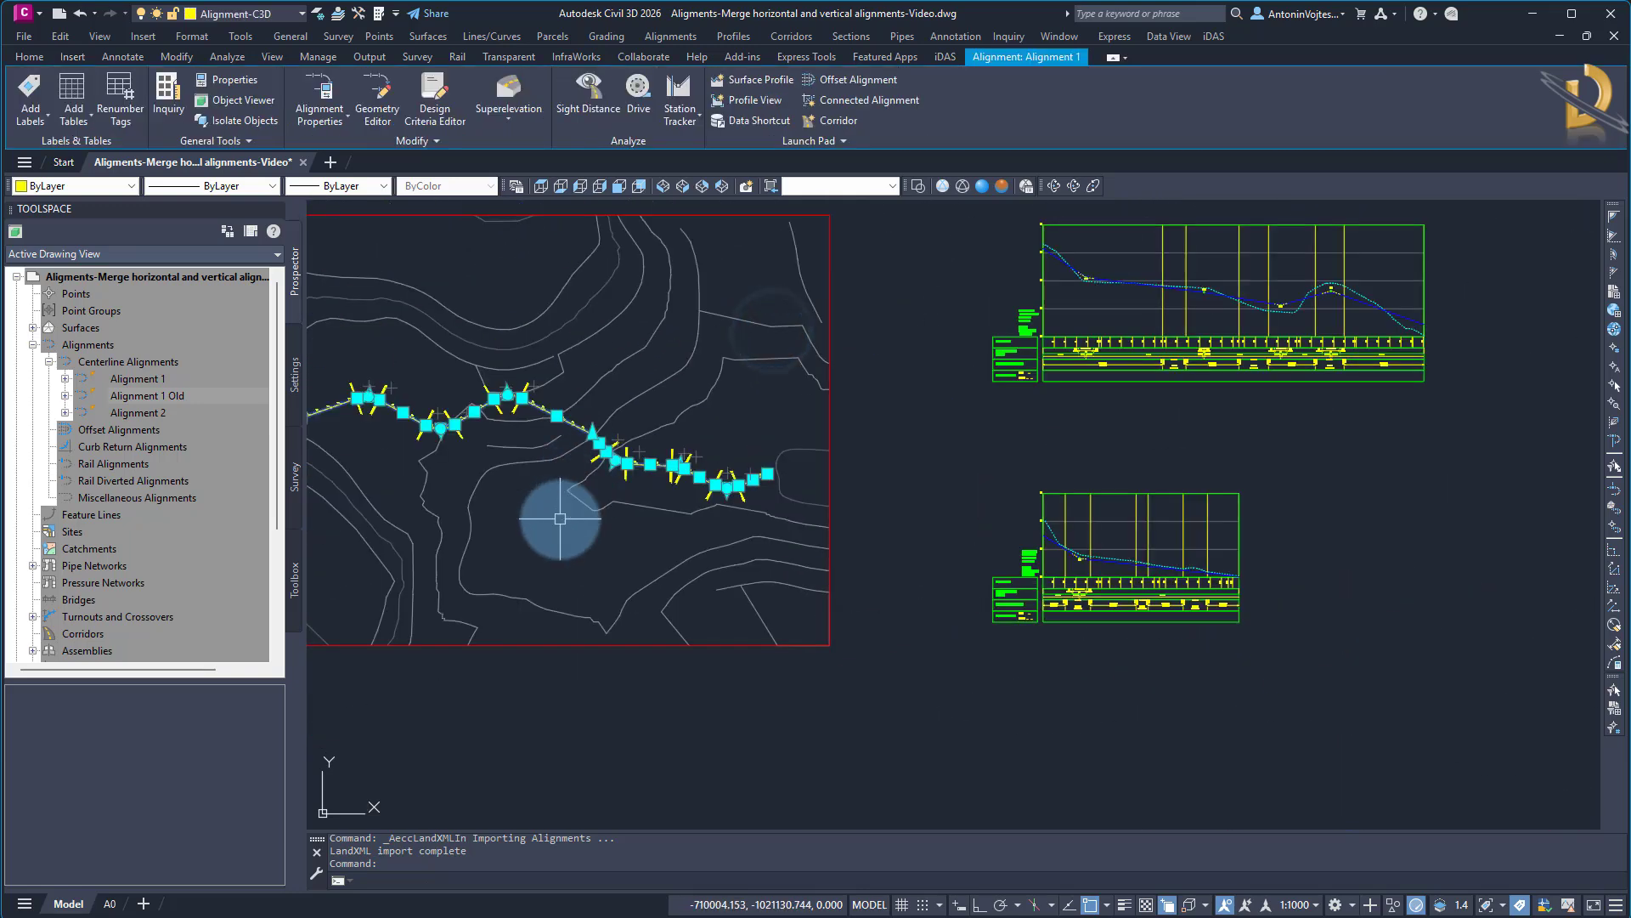
left_click(147, 390)
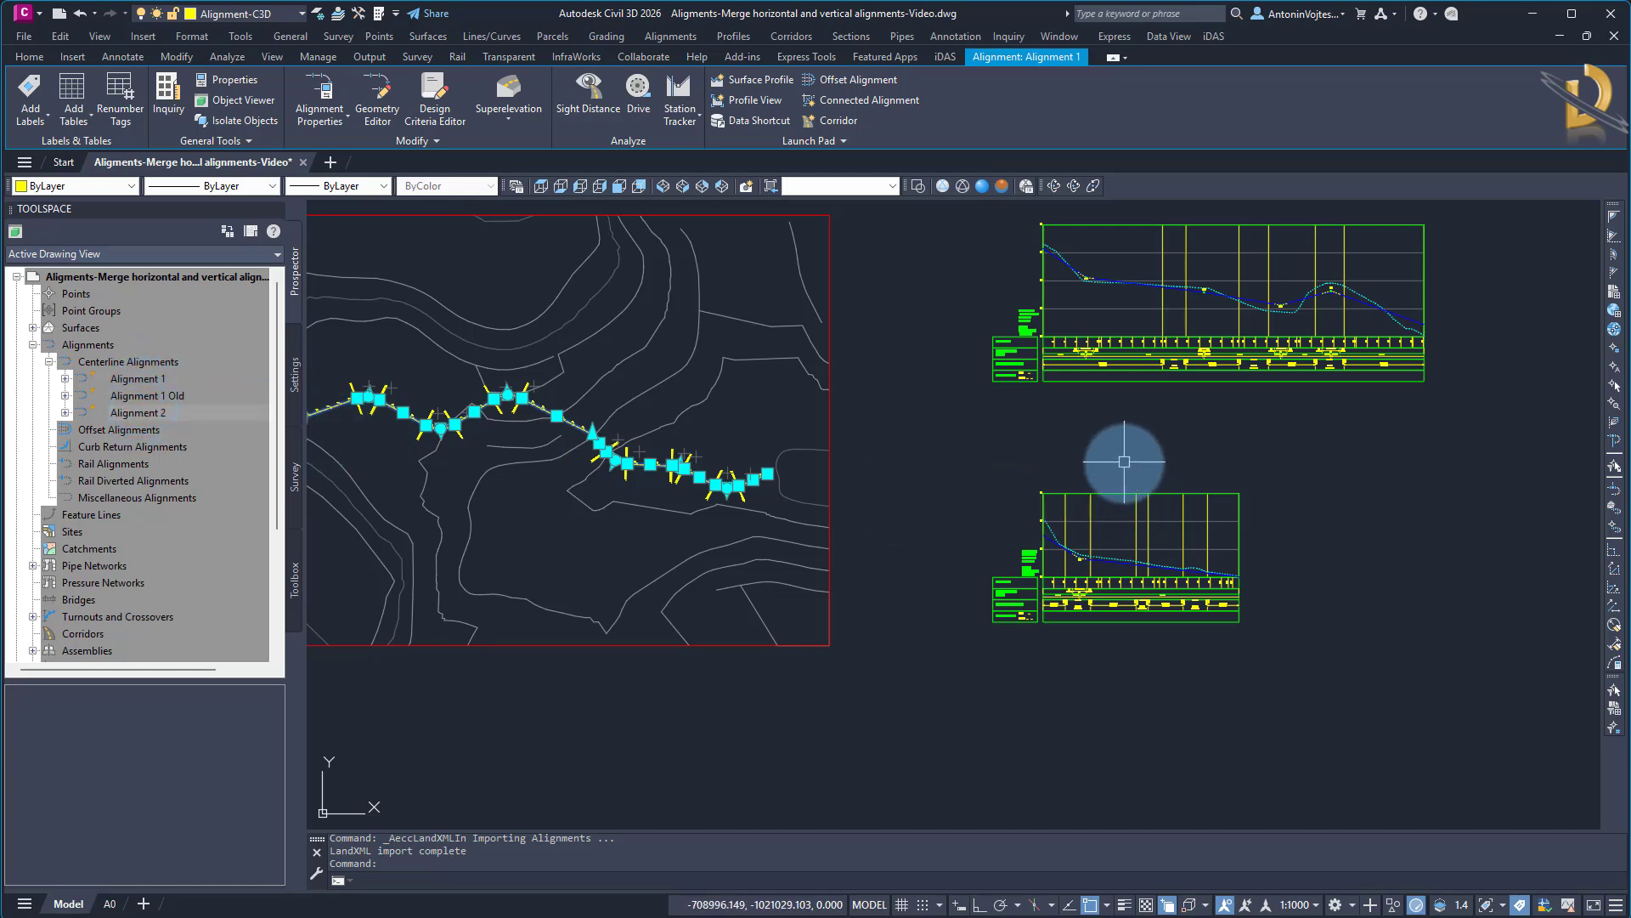
key("Escape")
Sample the EG surface along Alignment 1 to add an existing ground profile to its profile list
scroll(1126, 510, "down", 4)
middle_click_drag(1128, 529, 967, 541)
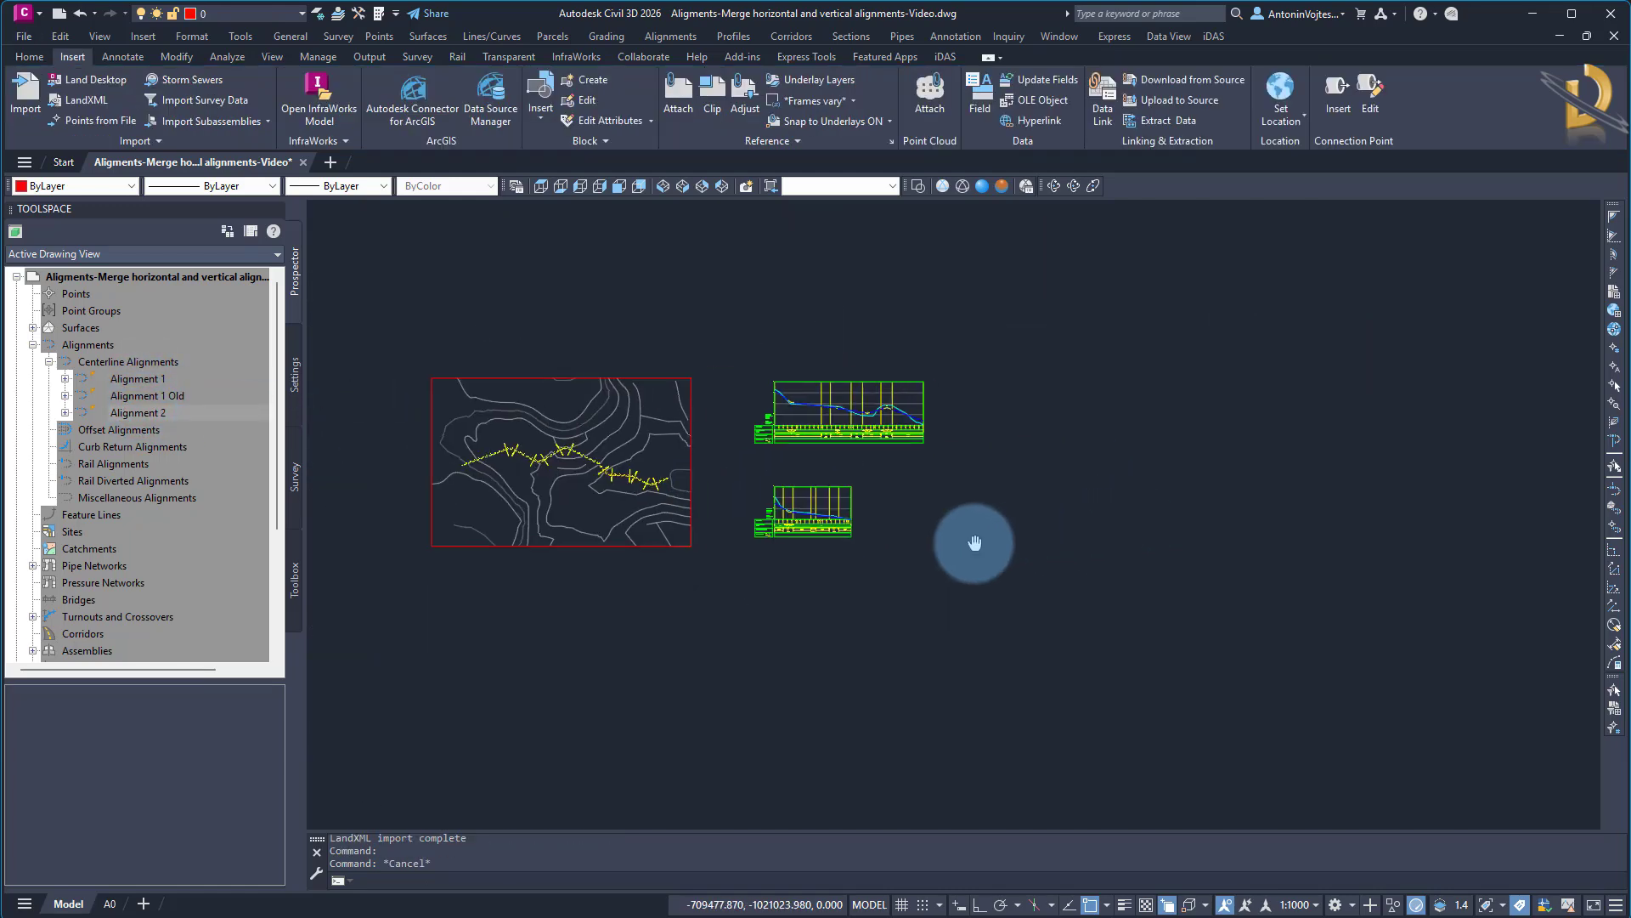
left_click(734, 38)
left_click(764, 56)
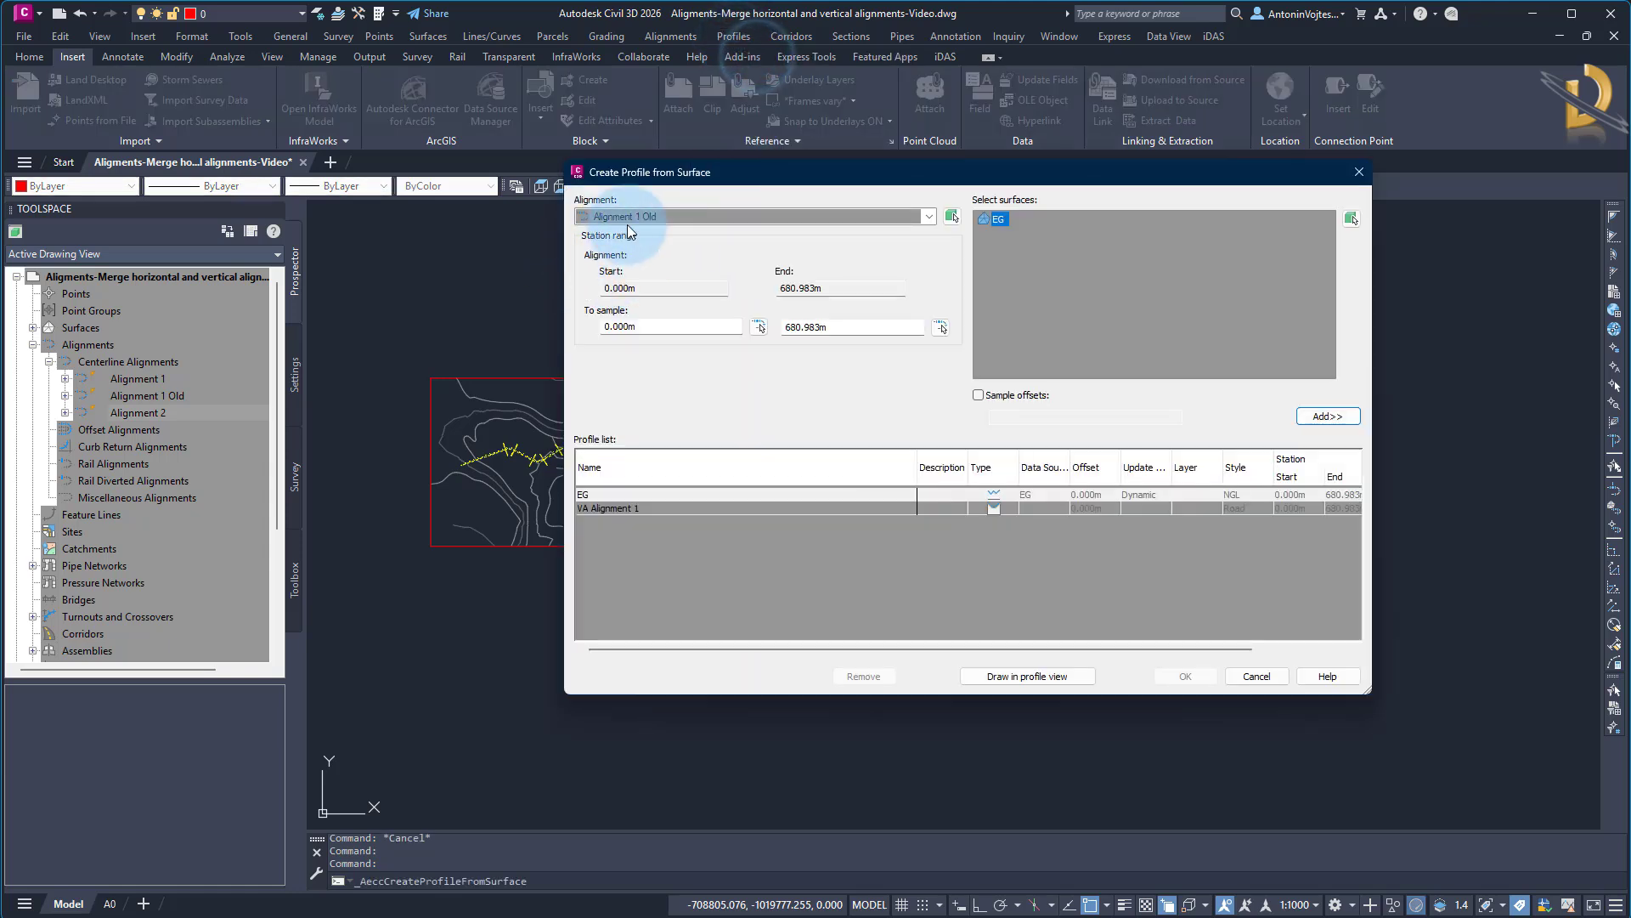
left_click(667, 216)
left_click(646, 232)
left_click(998, 221)
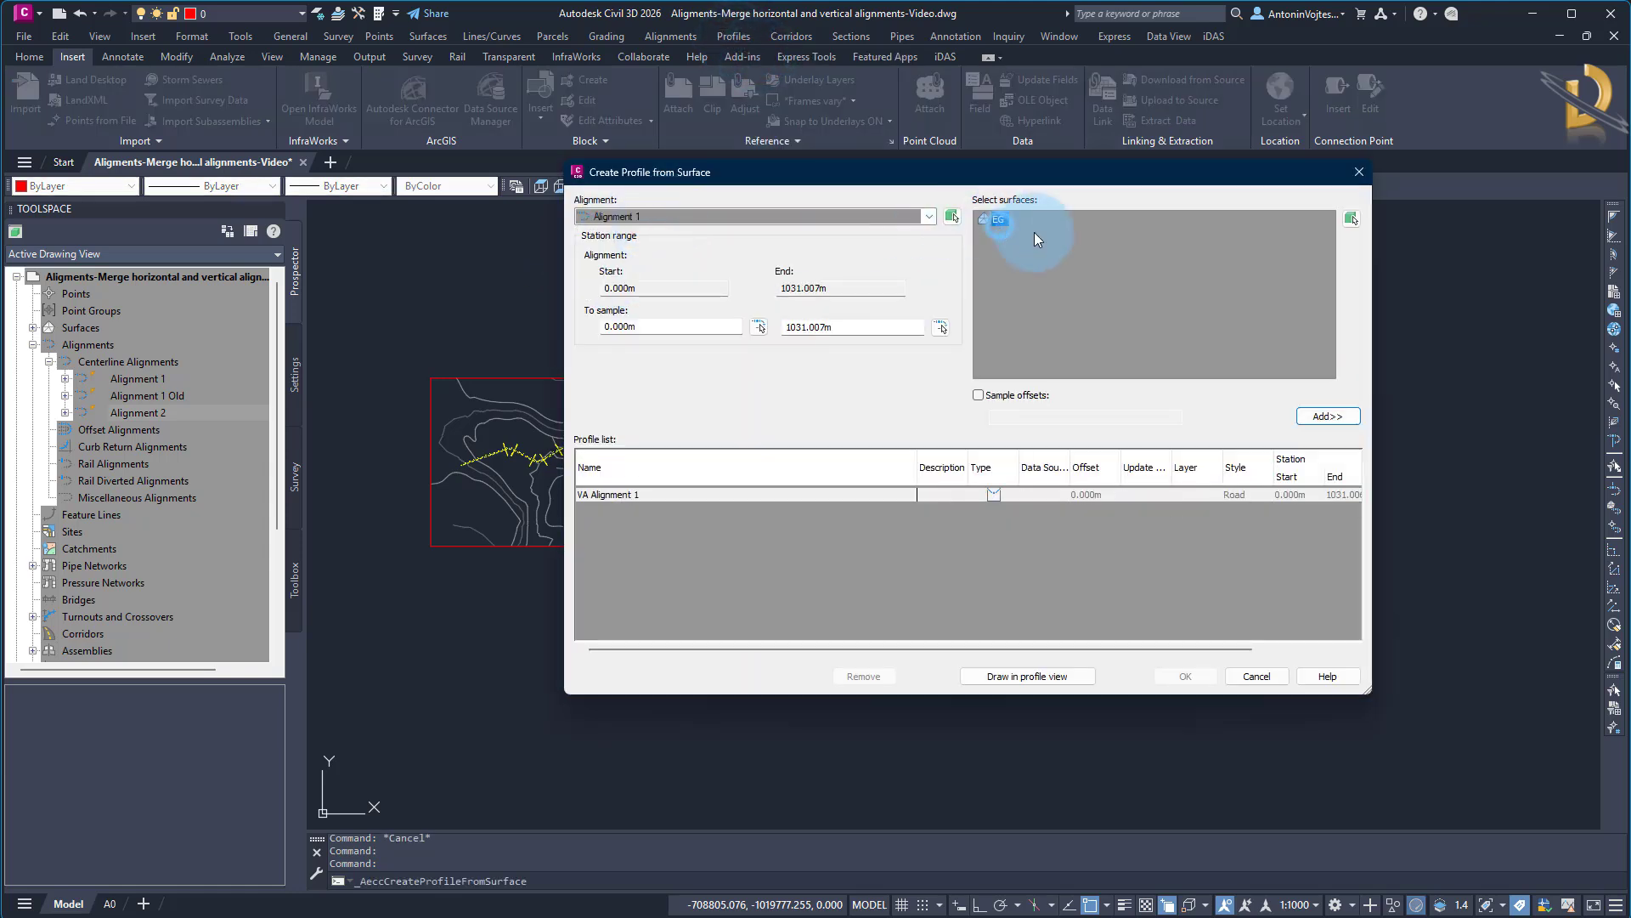
left_click(1341, 417)
Set up a profile view for Alignment 1 with the Road | Design style and the Road | Design band set
left_click(1036, 675)
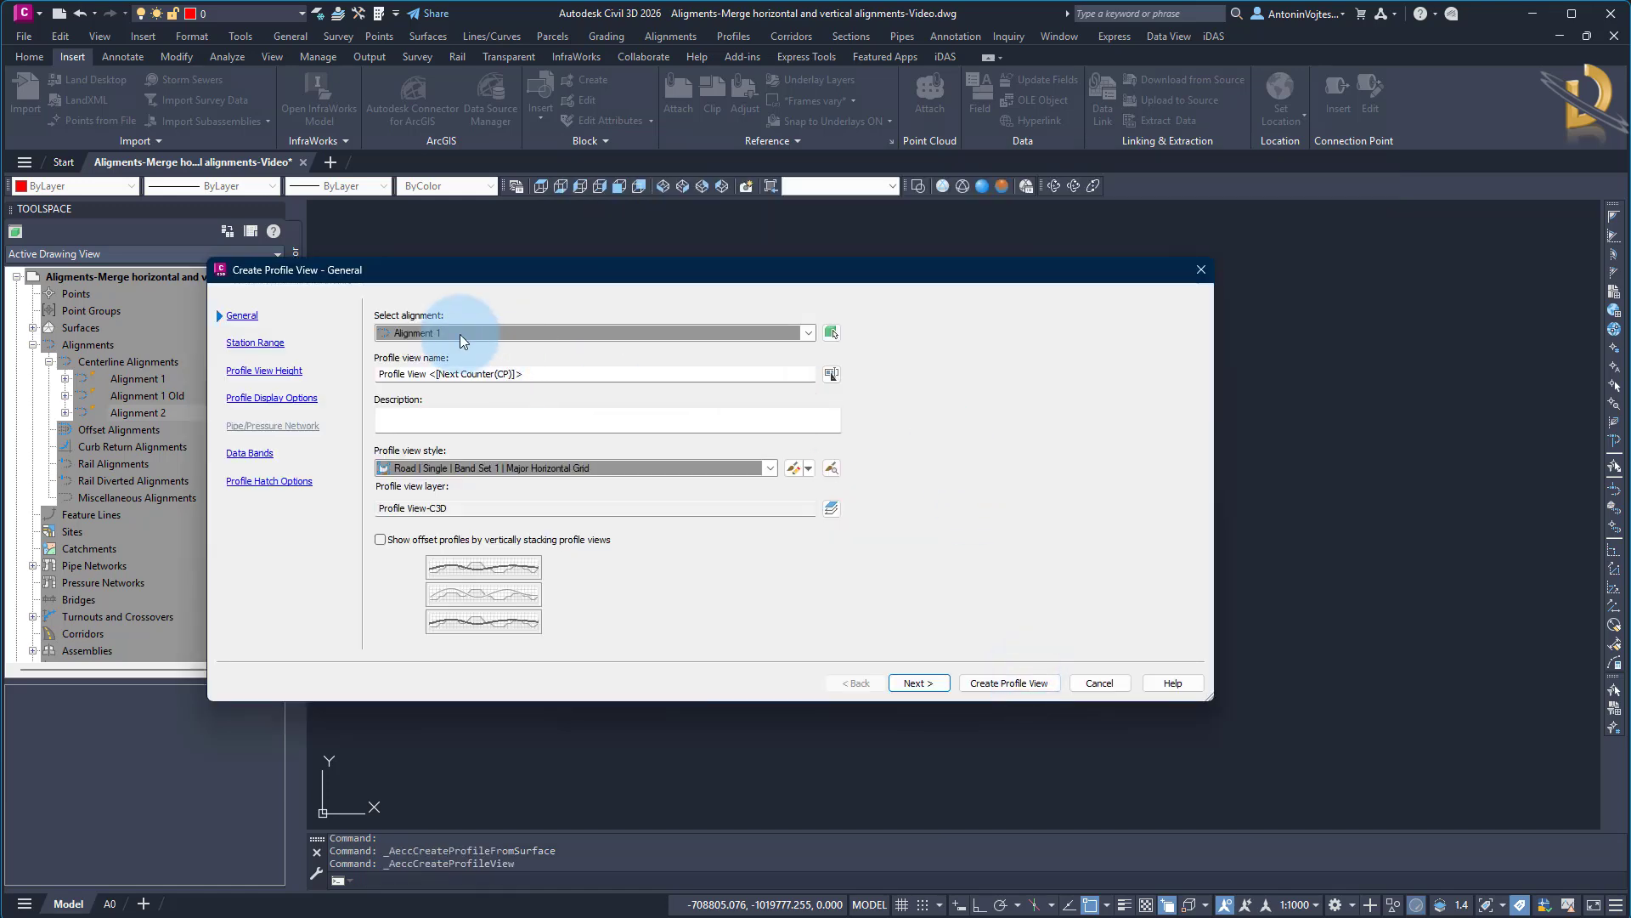
left_click(472, 469)
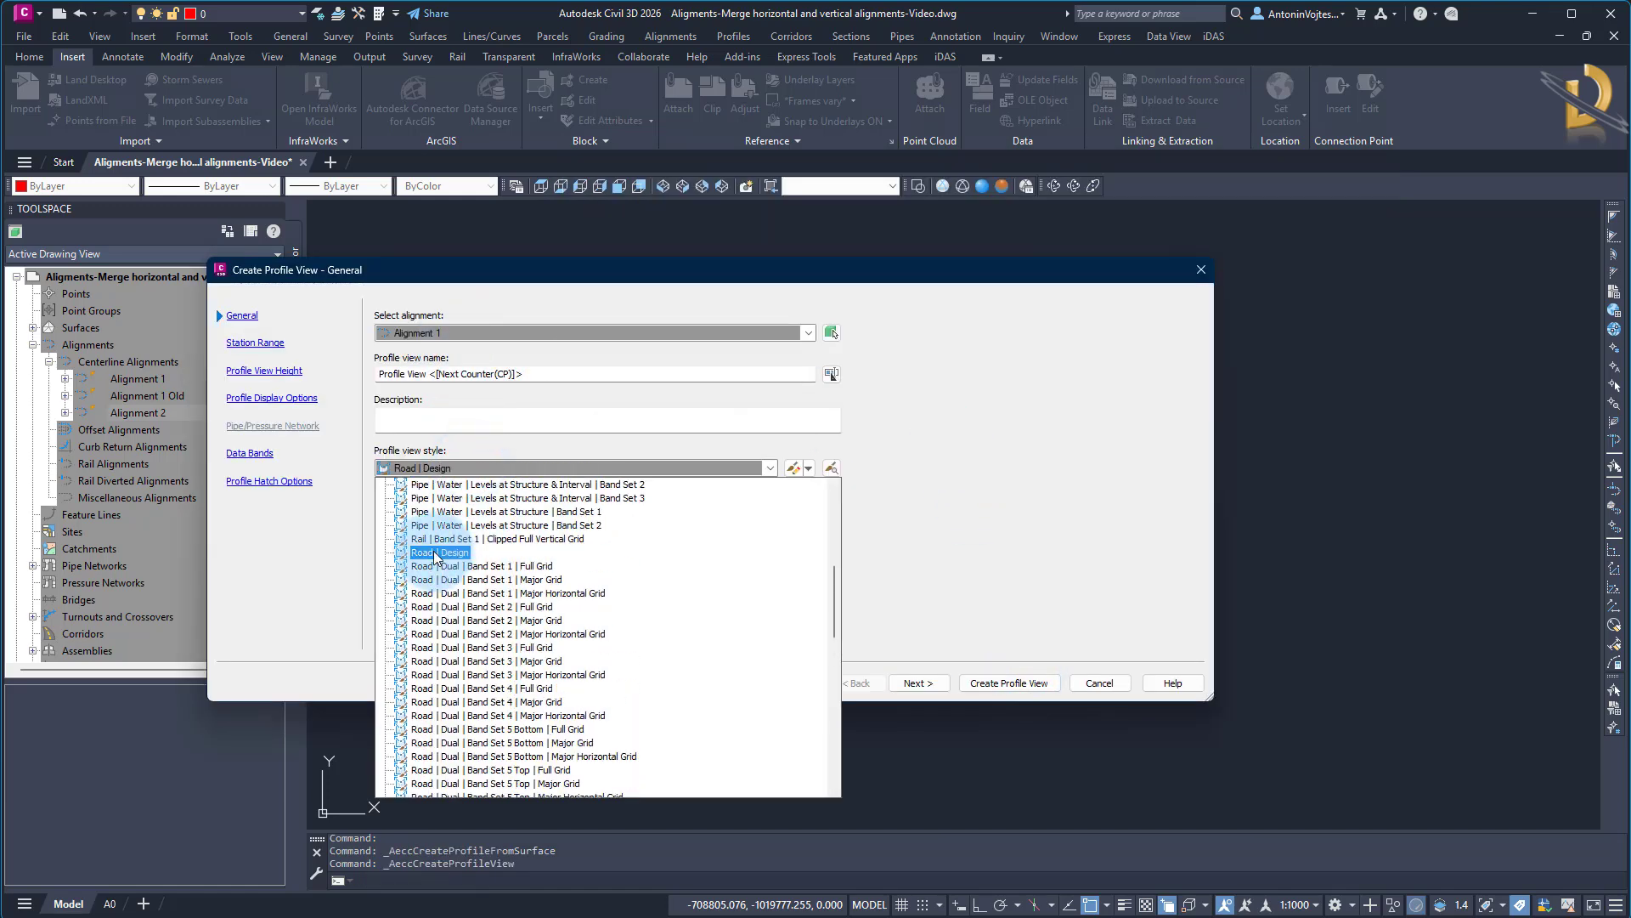
left_click(435, 557)
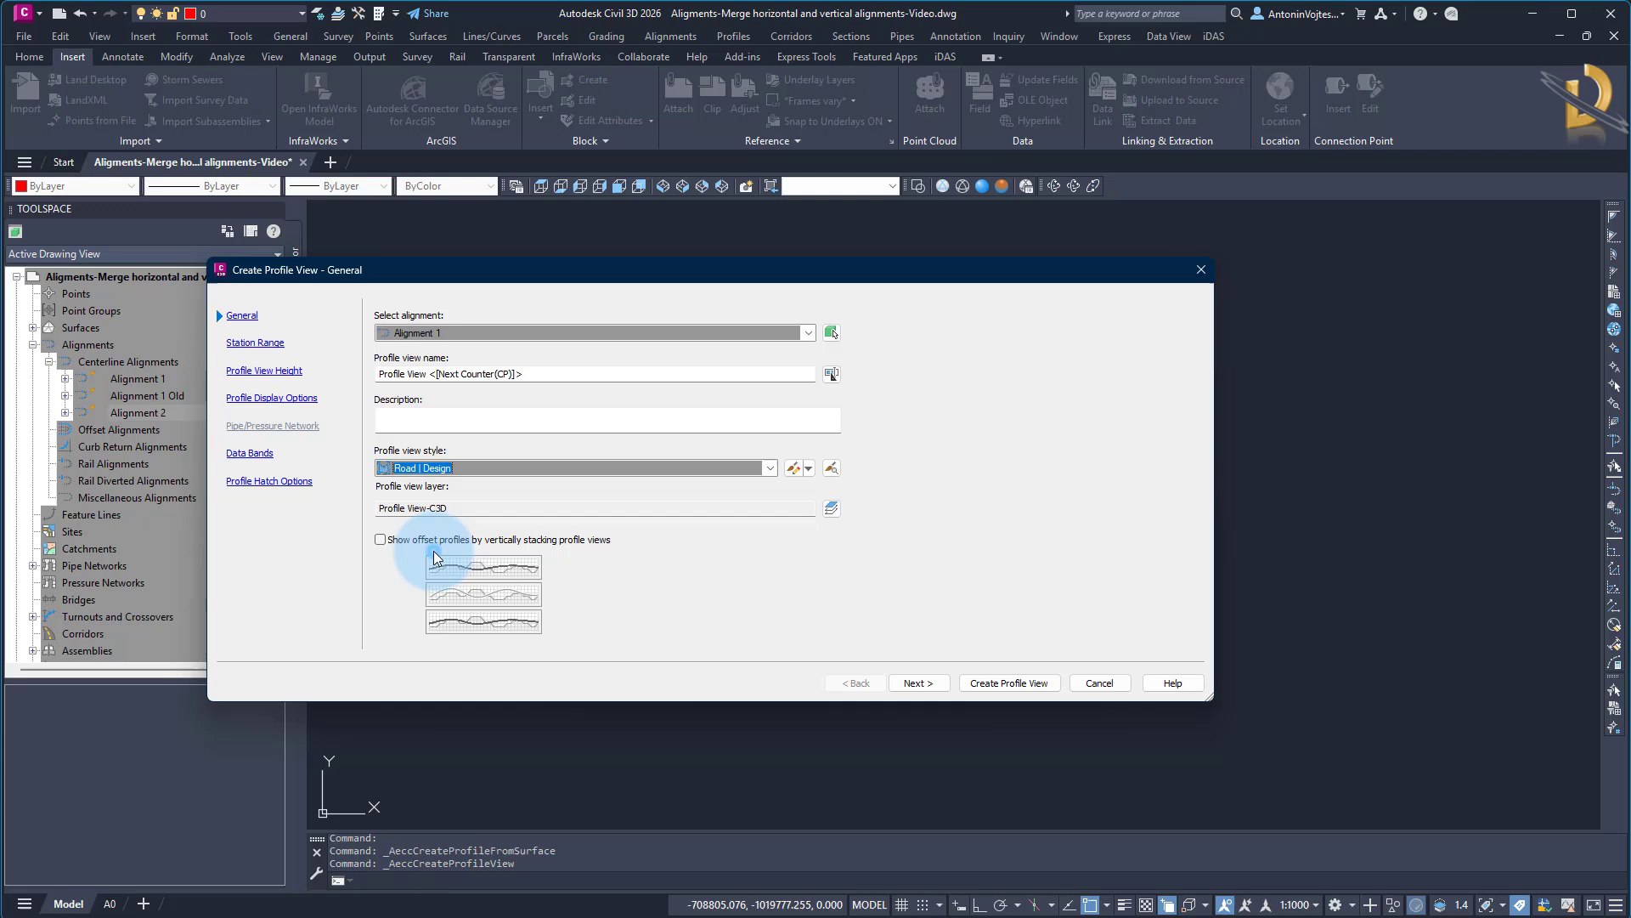
left_click(254, 455)
left_click(507, 336)
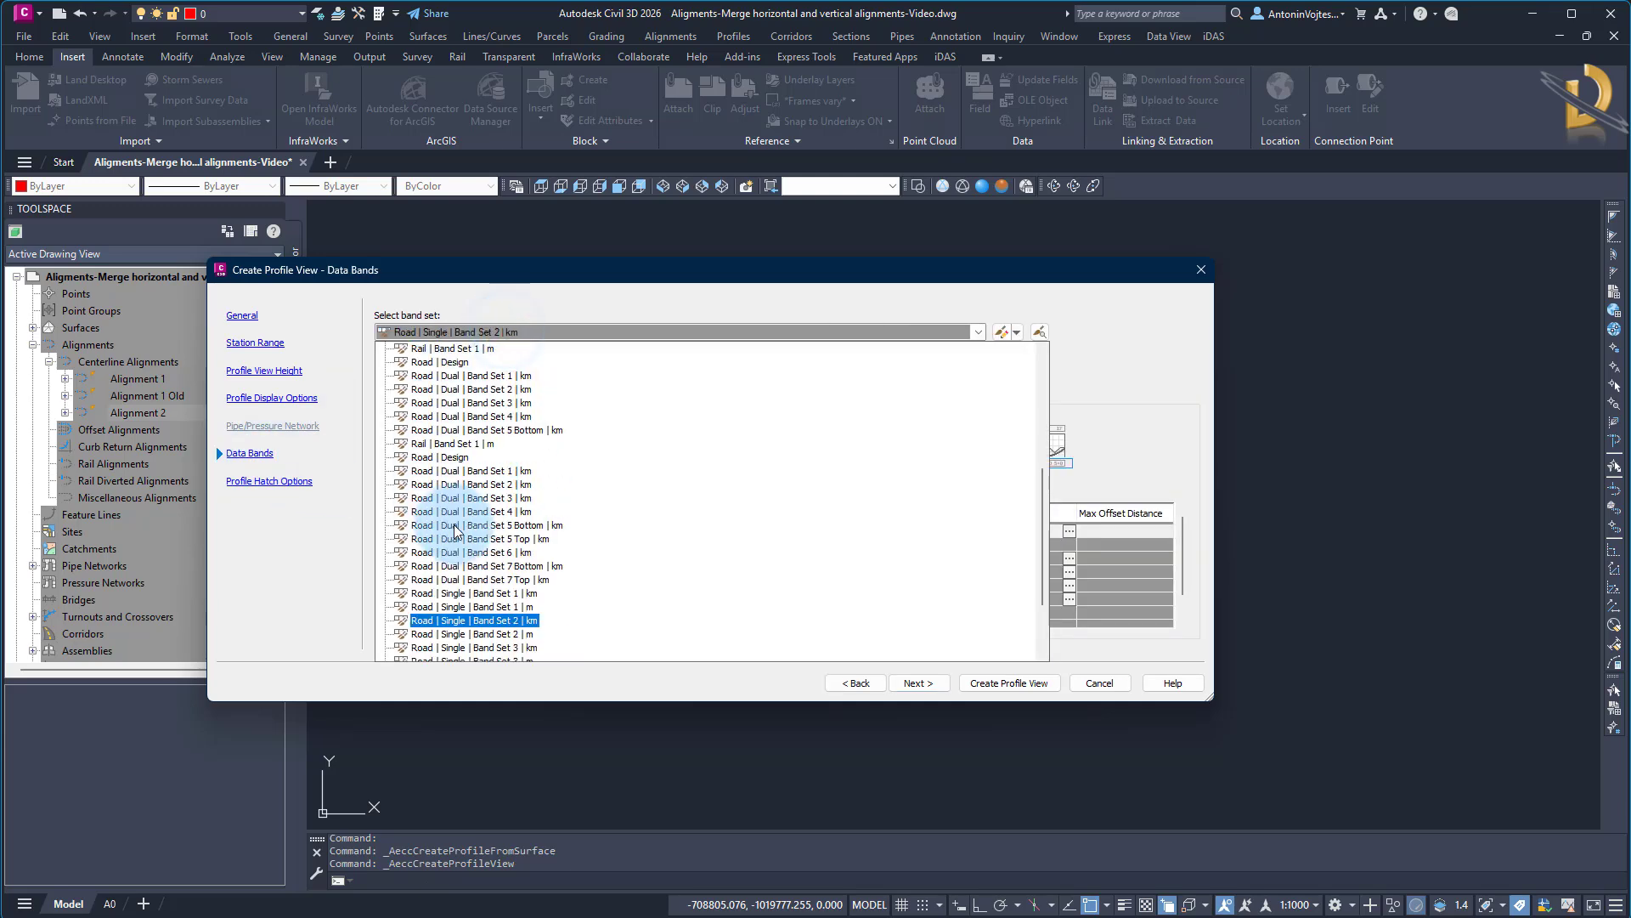
scroll(459, 578, "up", 5)
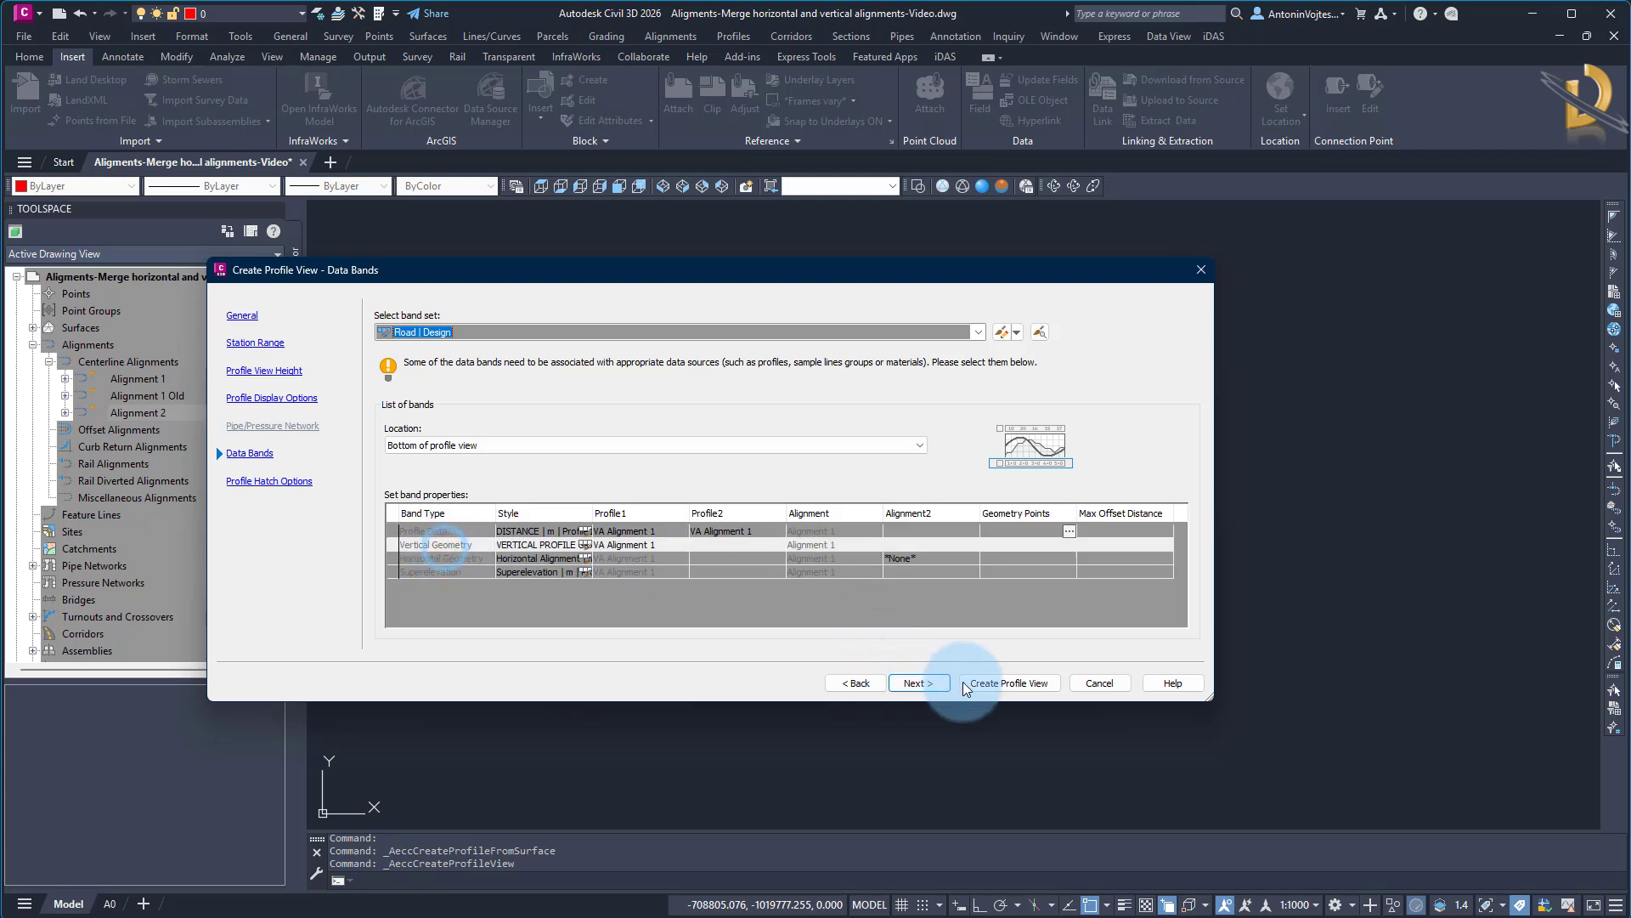
Create the Alignment 1 profile view with its origin on the datum origin of the Alignment 1 Old profile view
left_click(997, 683)
scroll(777, 435, "up", 8)
scroll(771, 435, "up", 4)
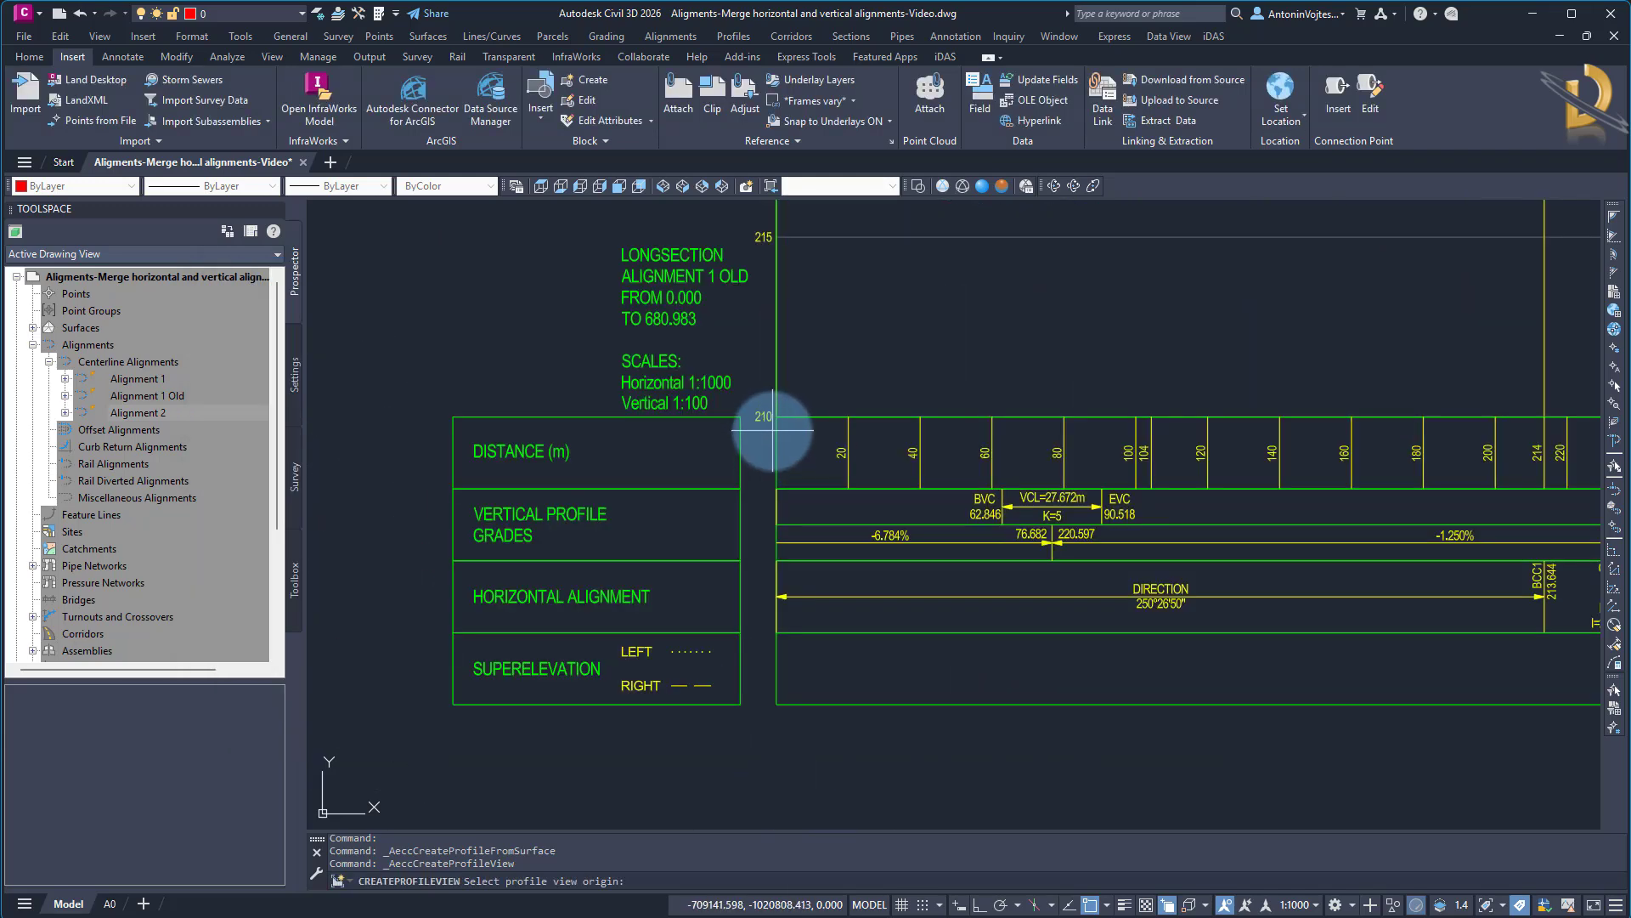
left_click(776, 416)
scroll(715, 571, "down", 5)
scroll(731, 620, "down", 2)
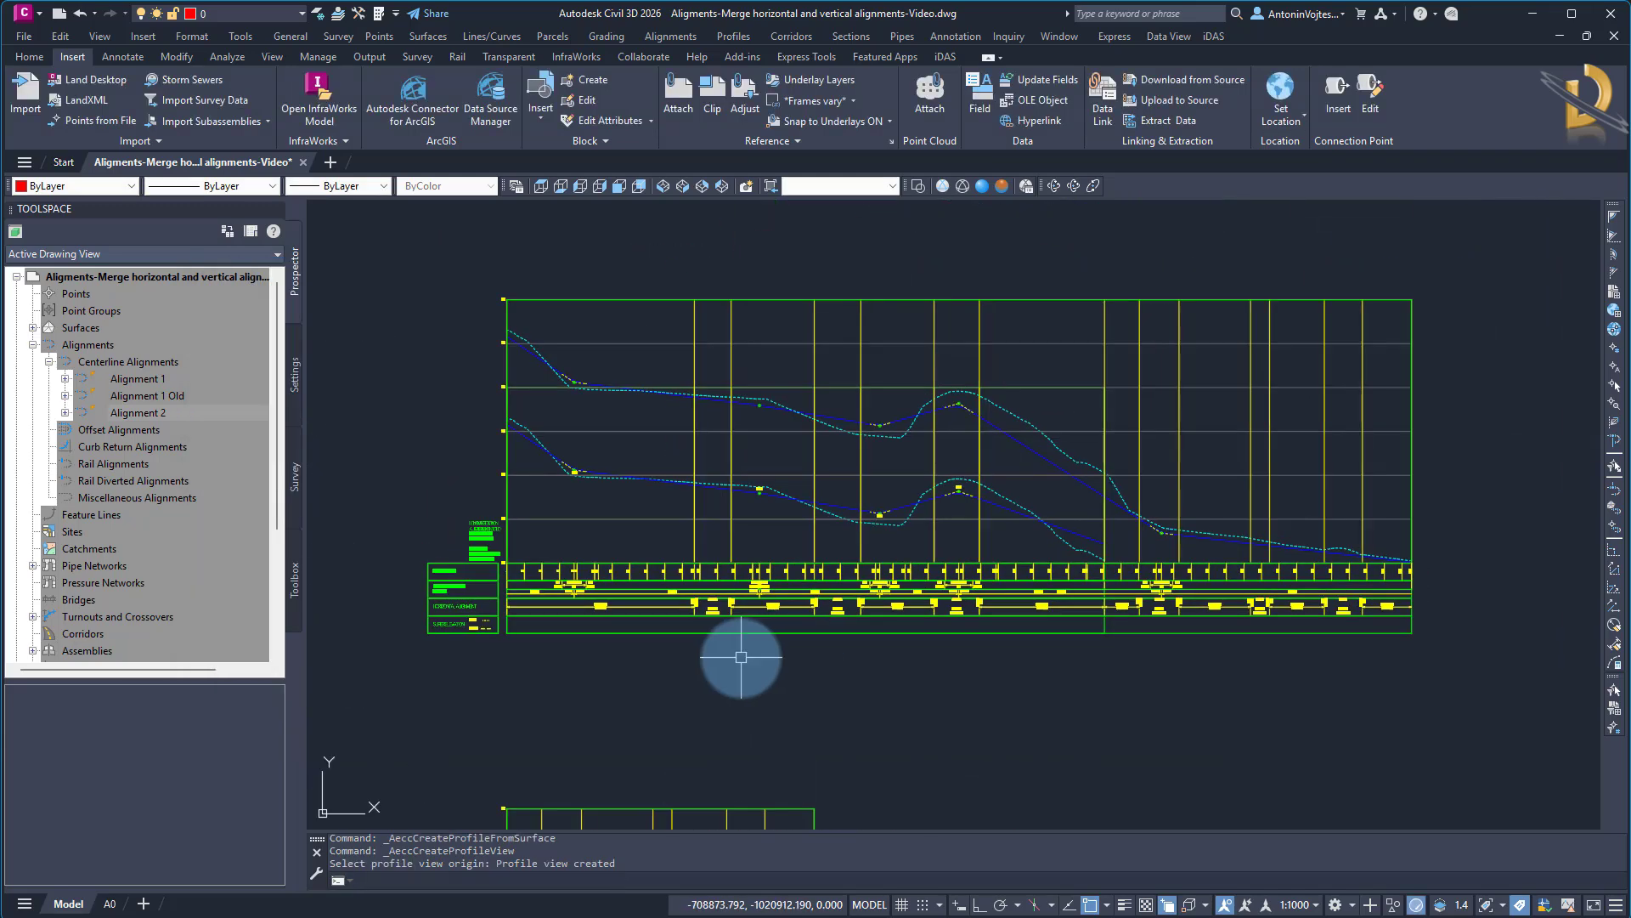
scroll(1005, 476, "up", 4)
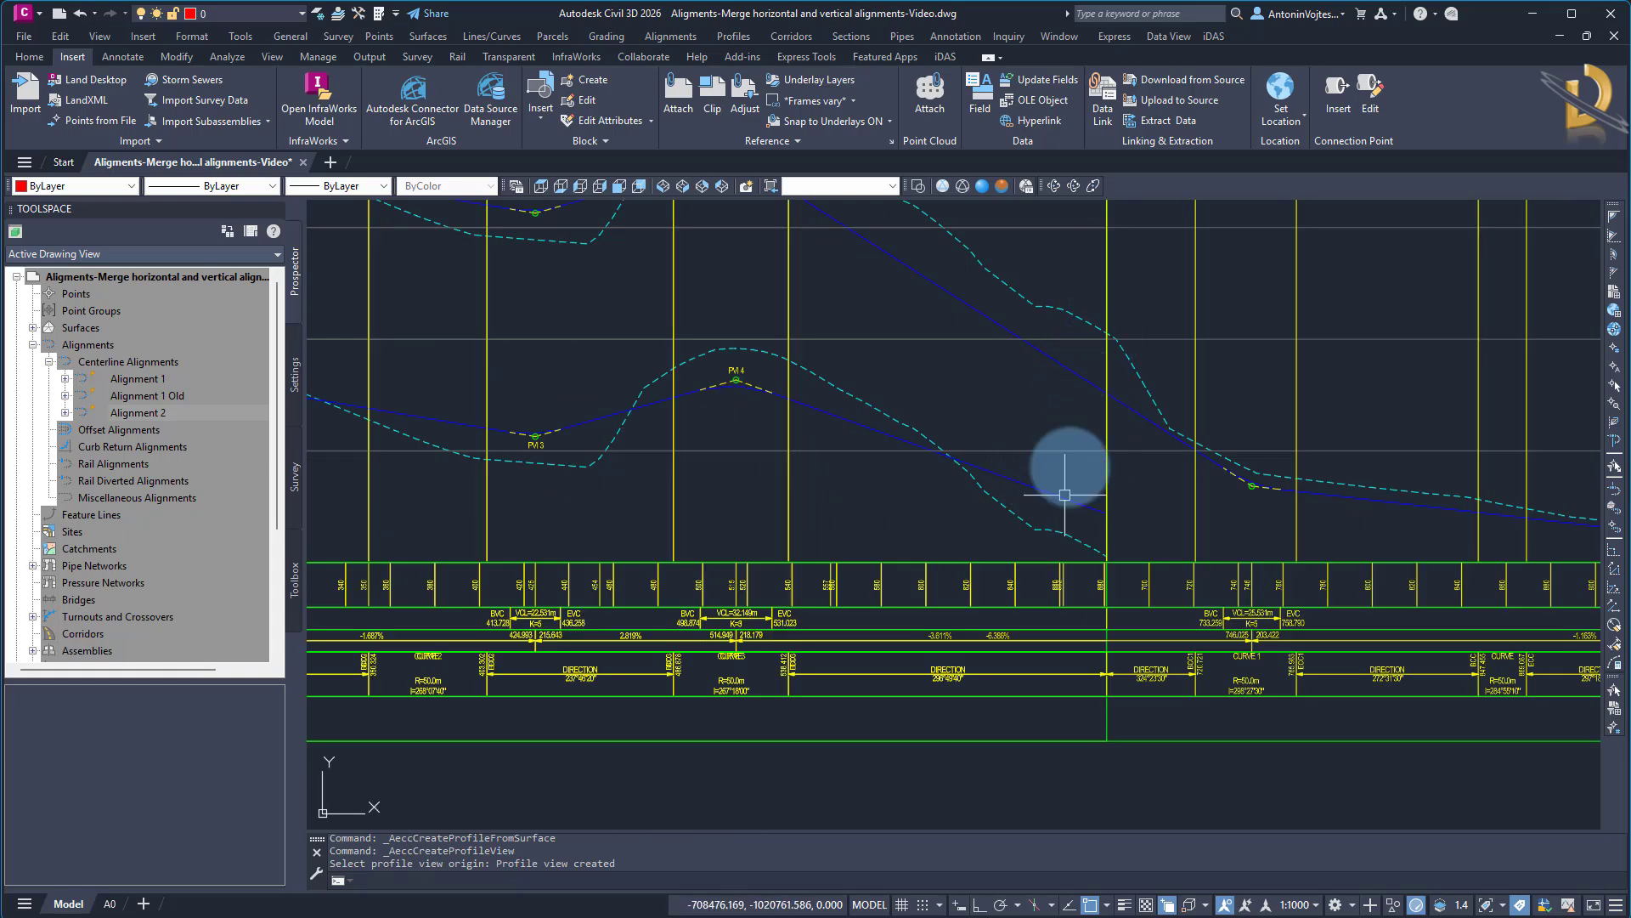
scroll(1063, 469, "down", 2)
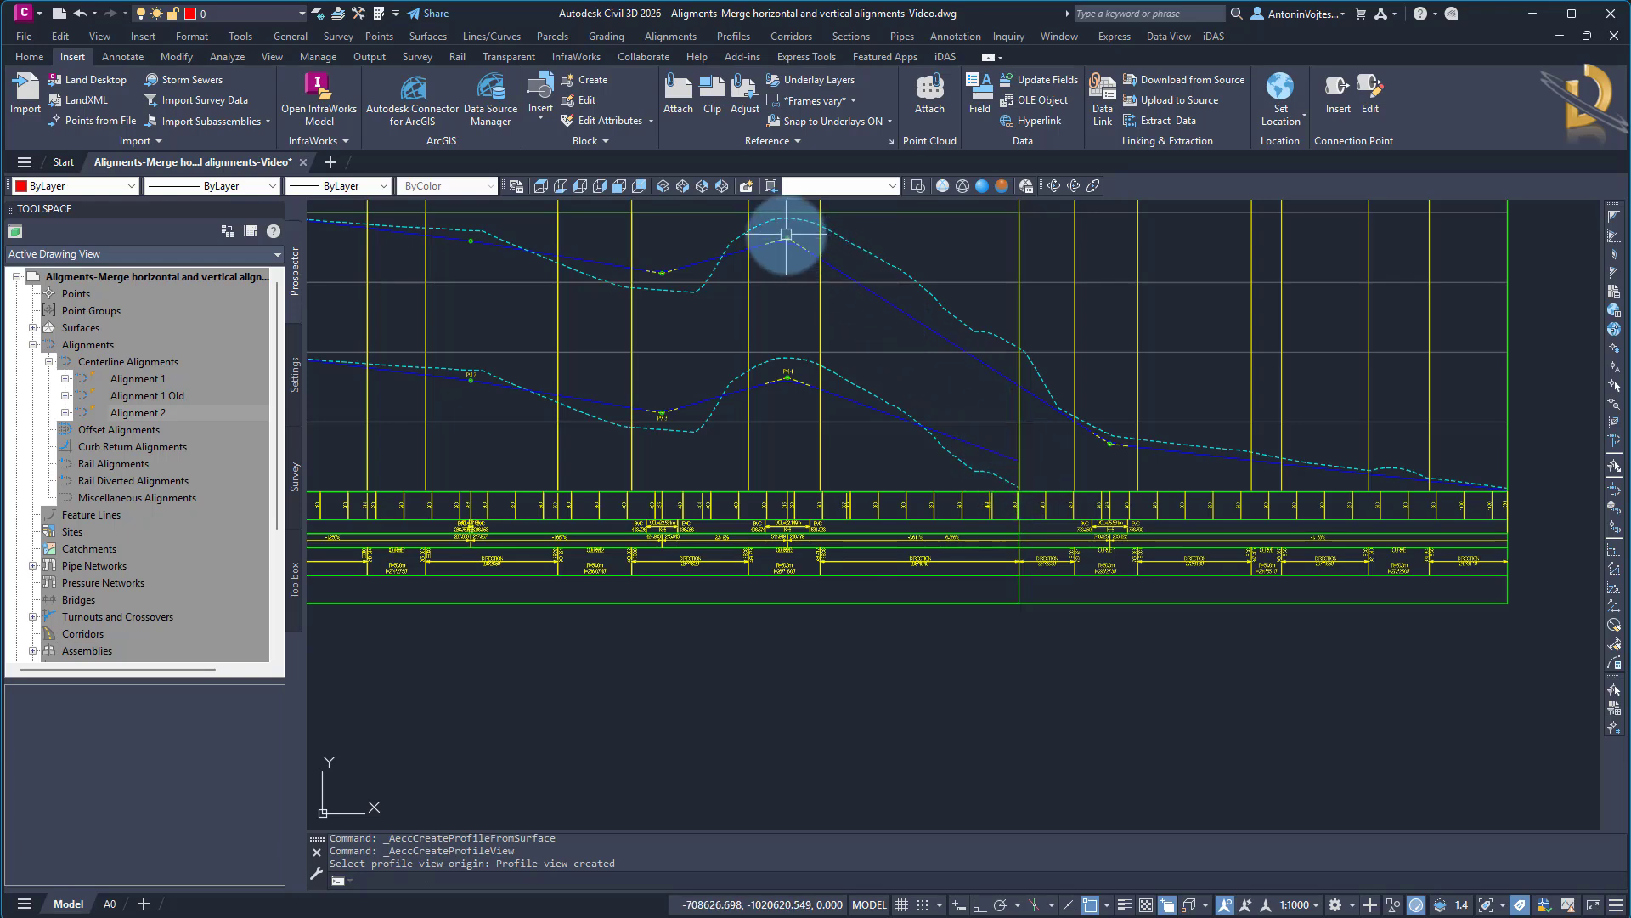
scroll(940, 480, "down", 5)
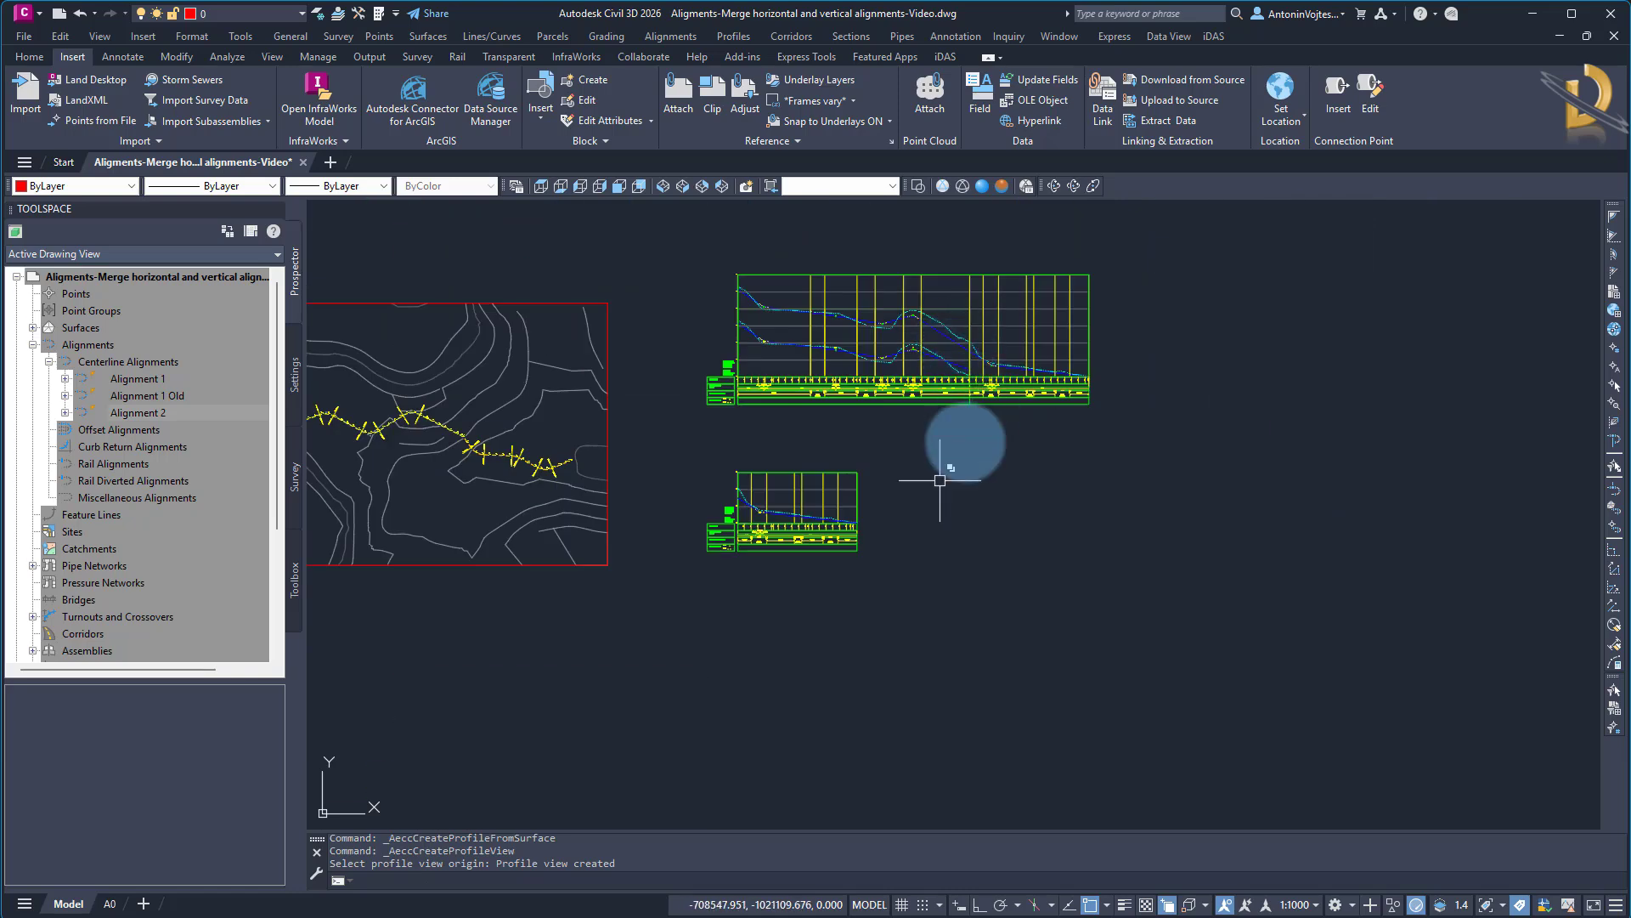
Move the Alignment 2 profile view by its datum origin onto the lower end corner of the Alignment 1 Old profile view
scroll(761, 473, "up", 4)
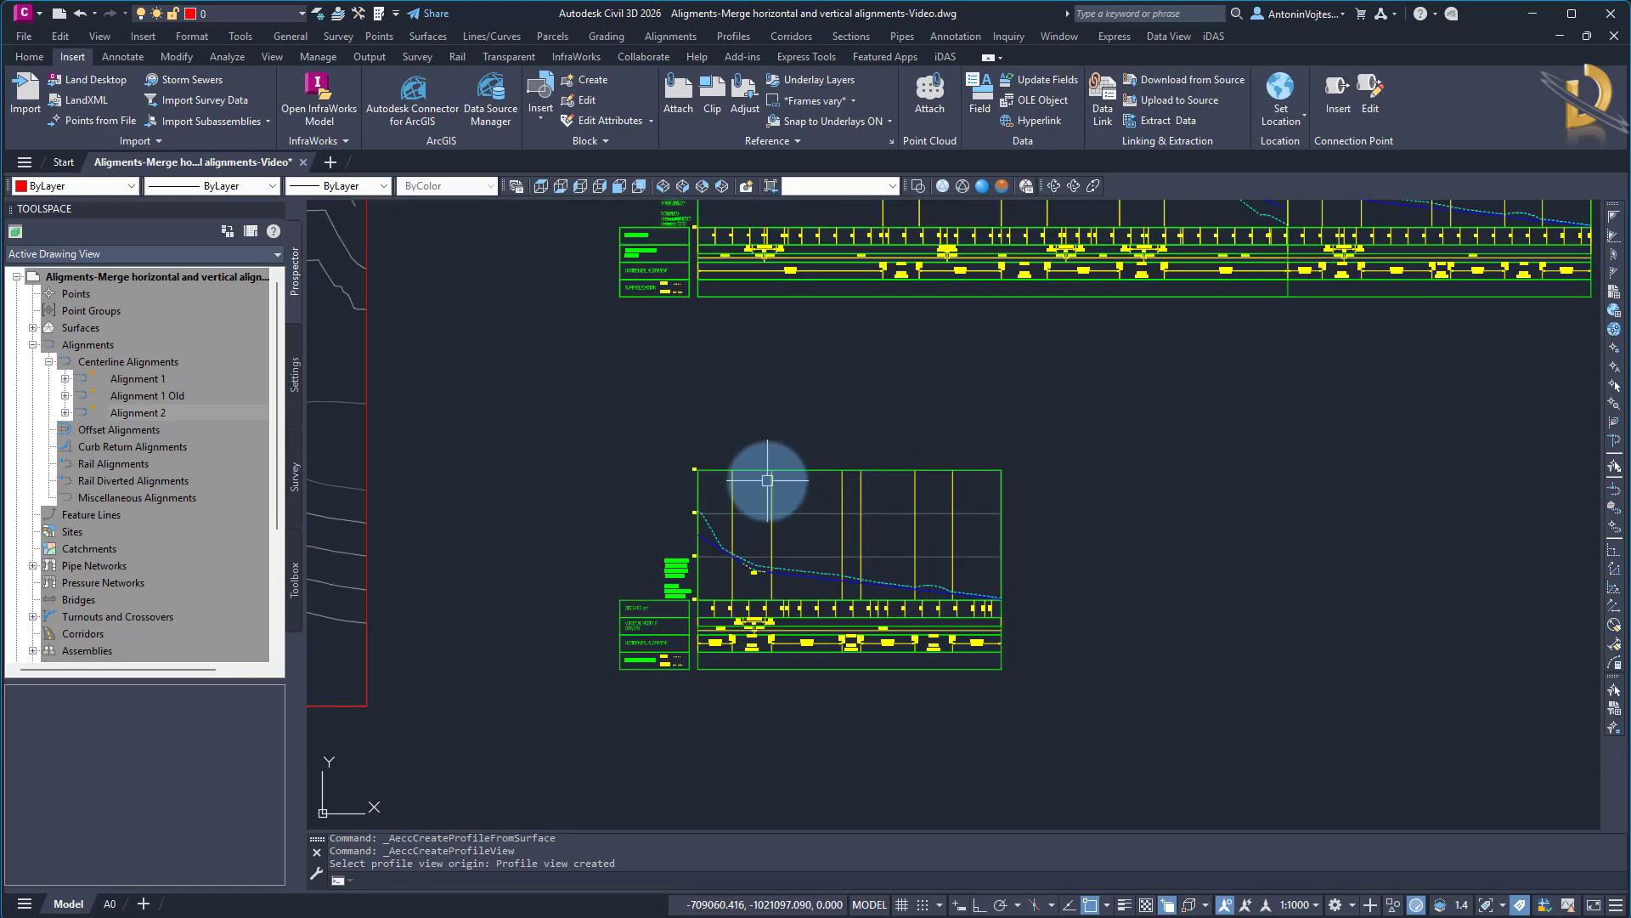
type("m")
key("Return")
left_click(752, 472)
key("Return")
scroll(680, 607, "up", 5)
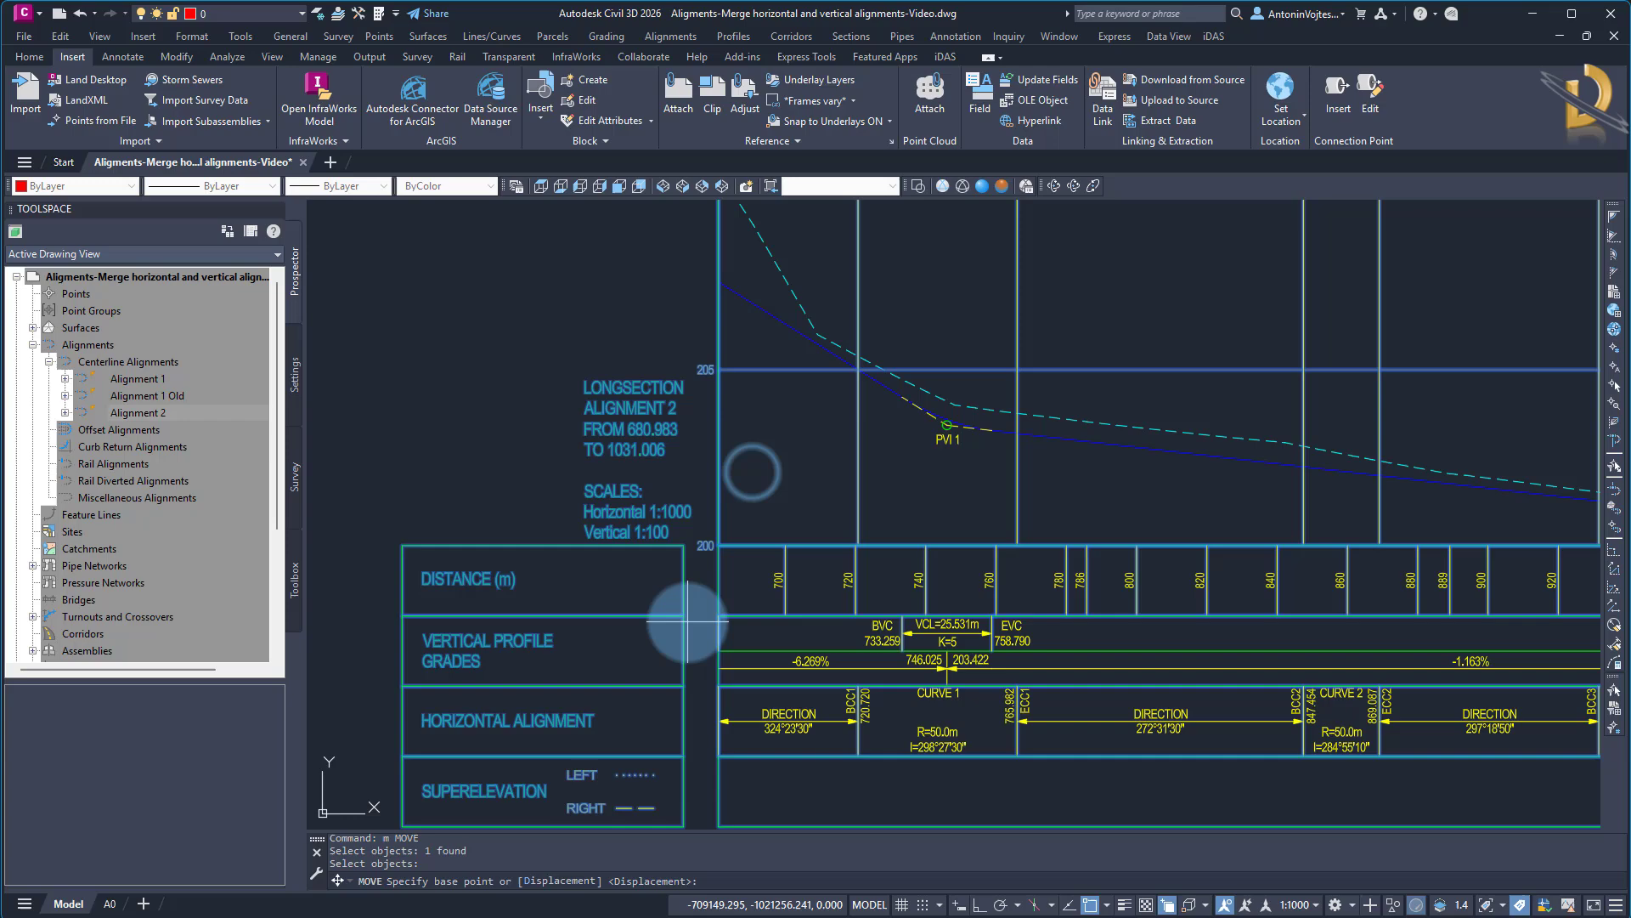
left_click(720, 544)
scroll(718, 546, "down", 5)
scroll(702, 655, "up", 4)
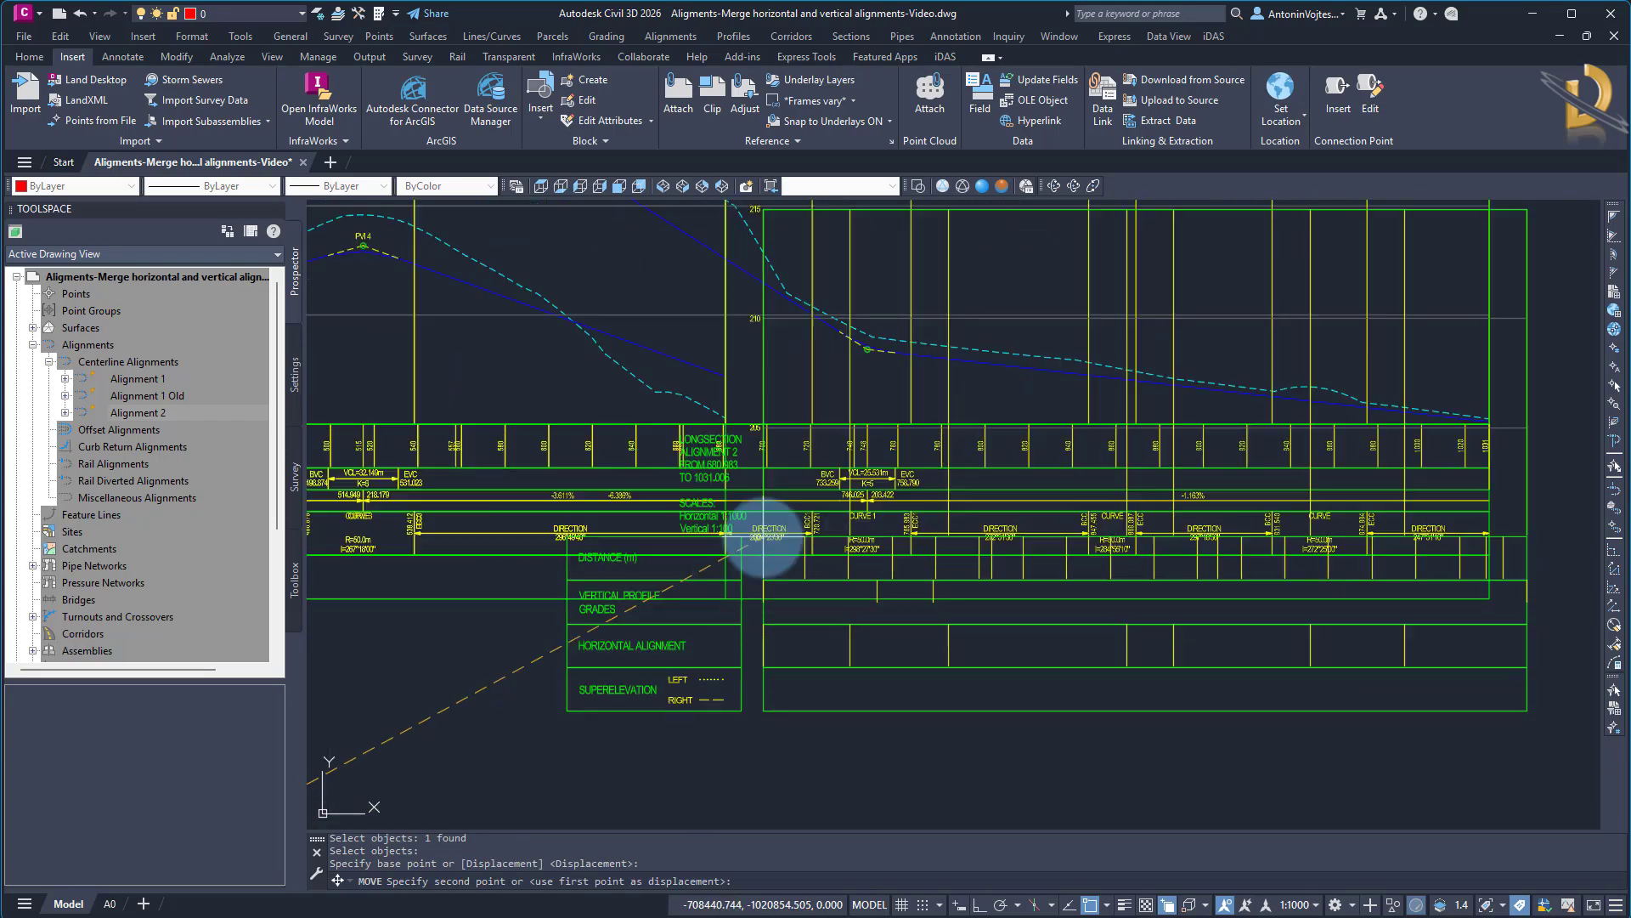
left_click(721, 424)
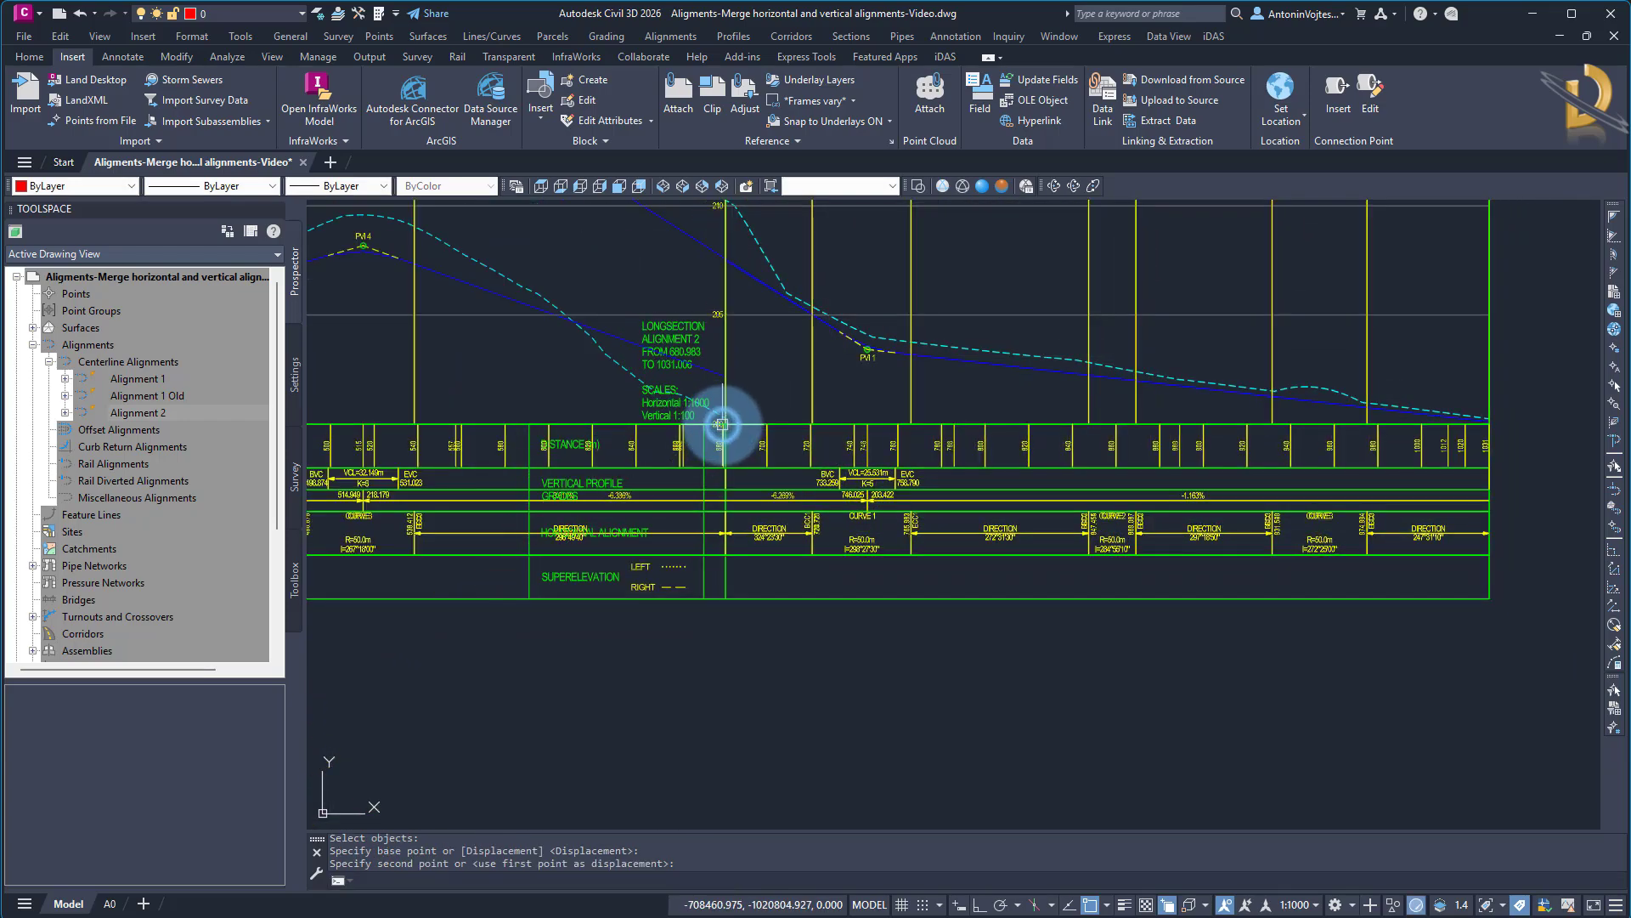
Move the Alignment 1 Old profile view up so its datum origin sits on the 205 level of the Alignment 1 view
scroll(1012, 564, "down", 1)
scroll(978, 506, "down", 1)
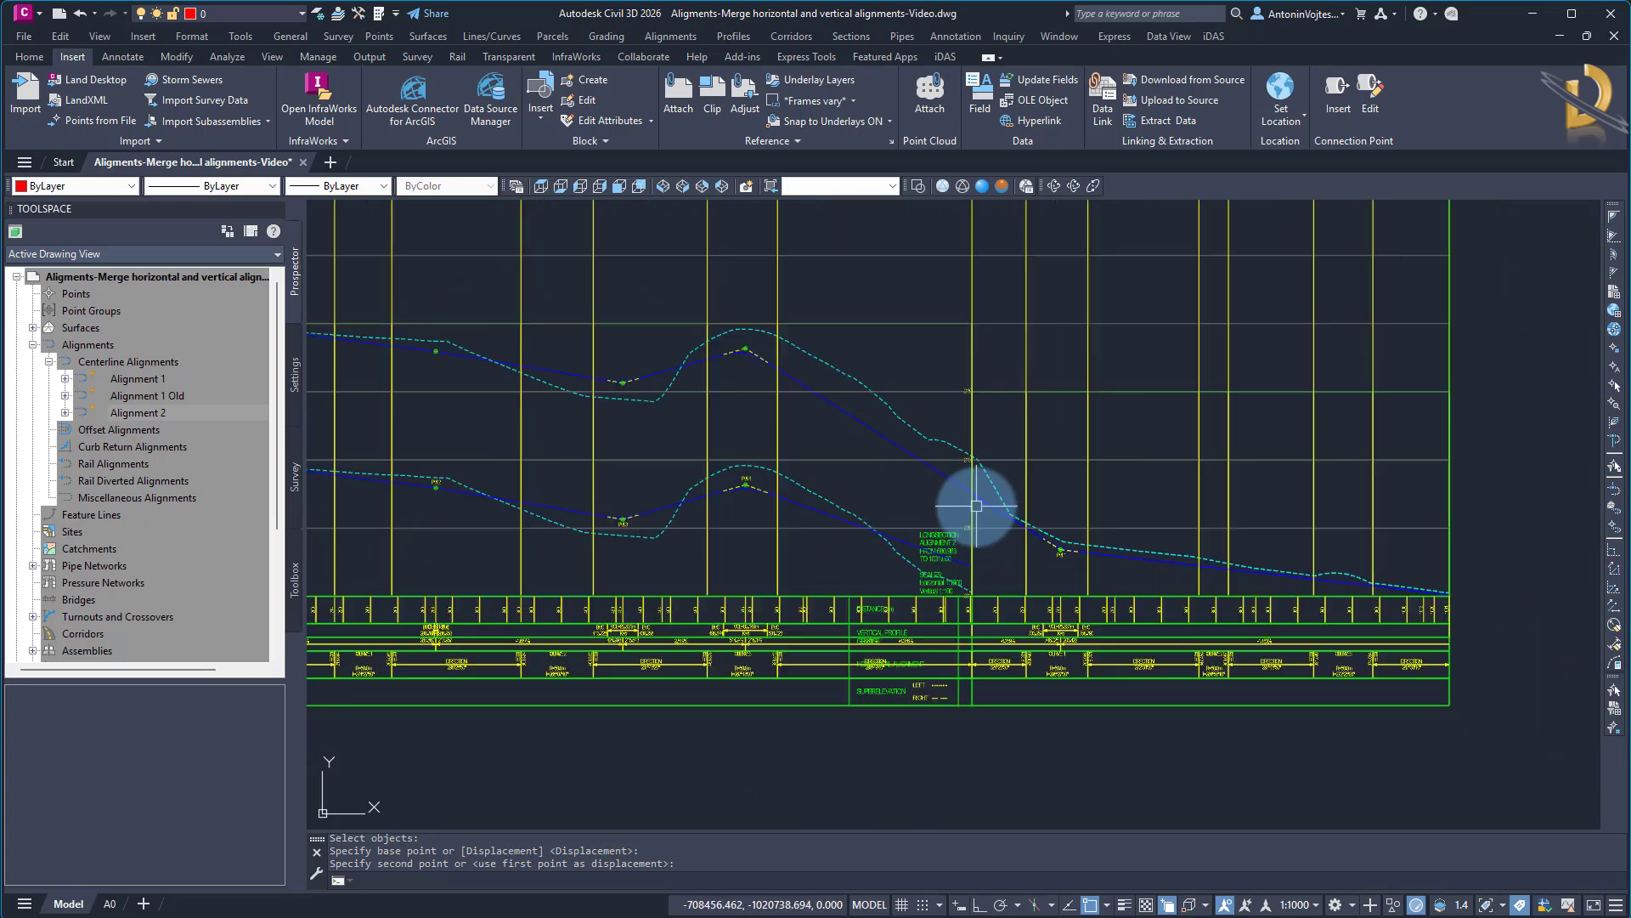
middle_click_drag(794, 507, 1142, 558)
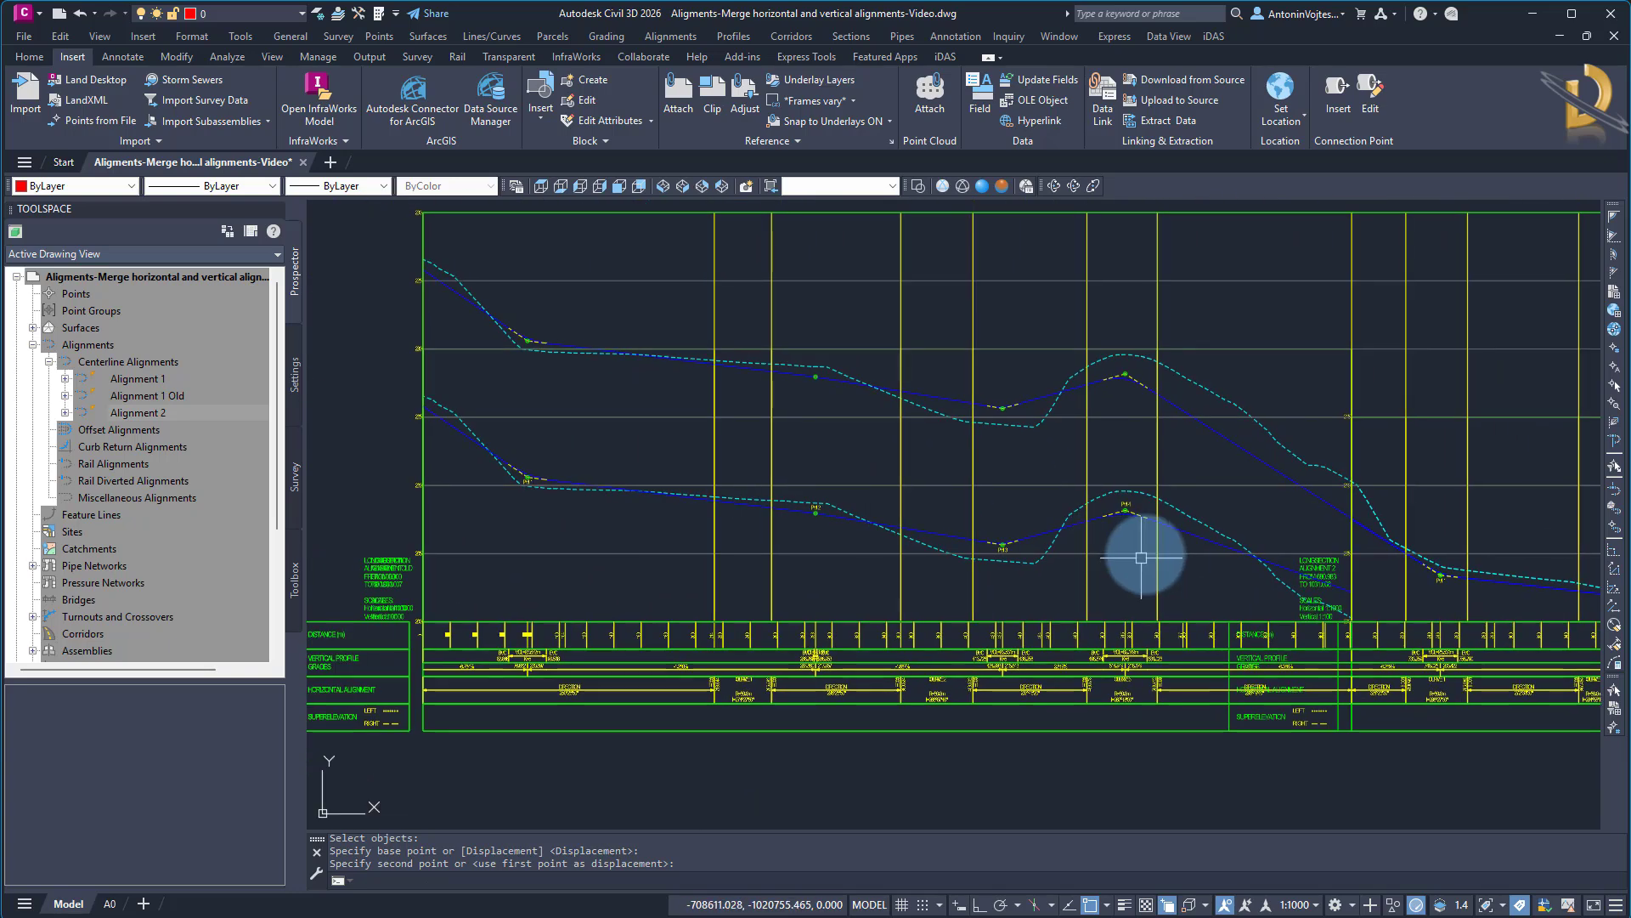
left_click(512, 554)
key("Escape")
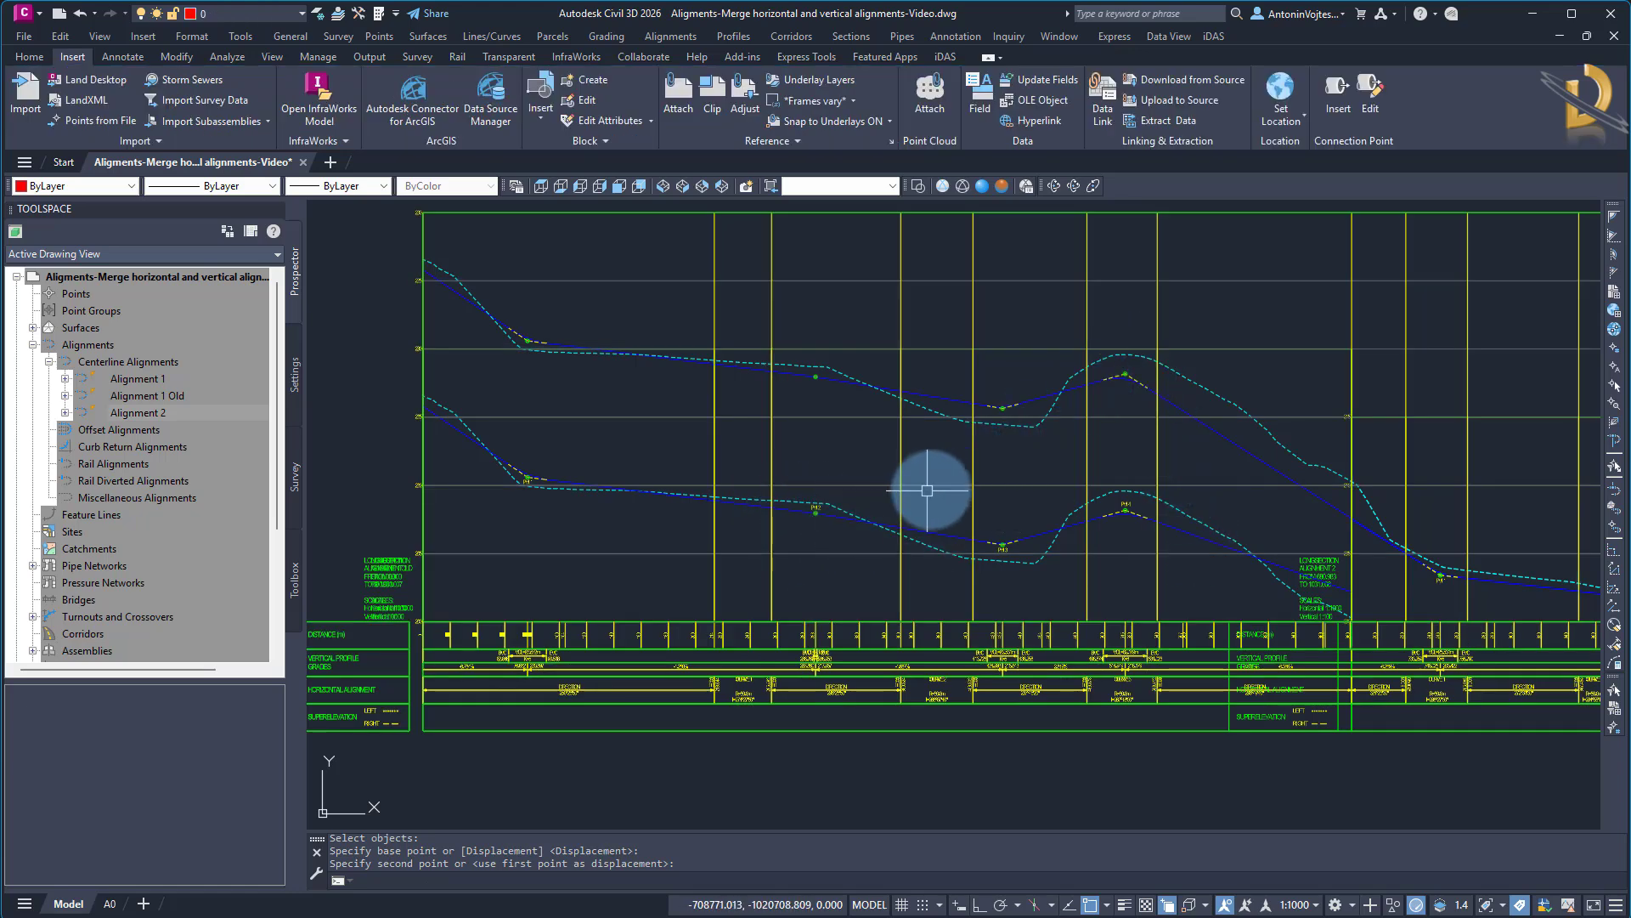
scroll(462, 609, "up", 6)
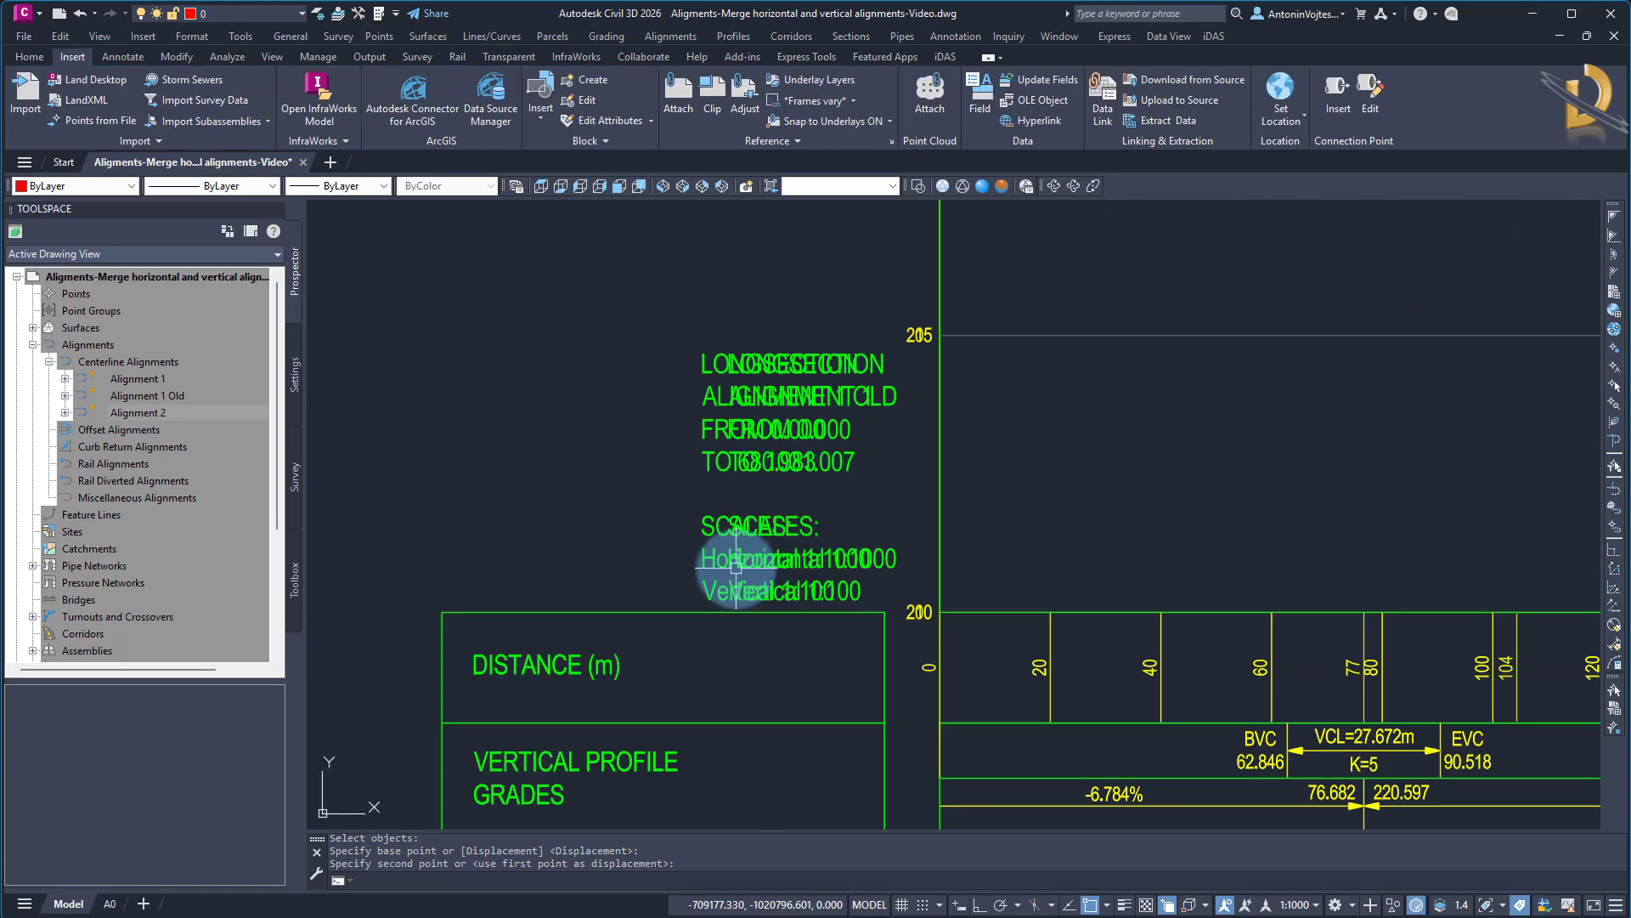
left_click(753, 541)
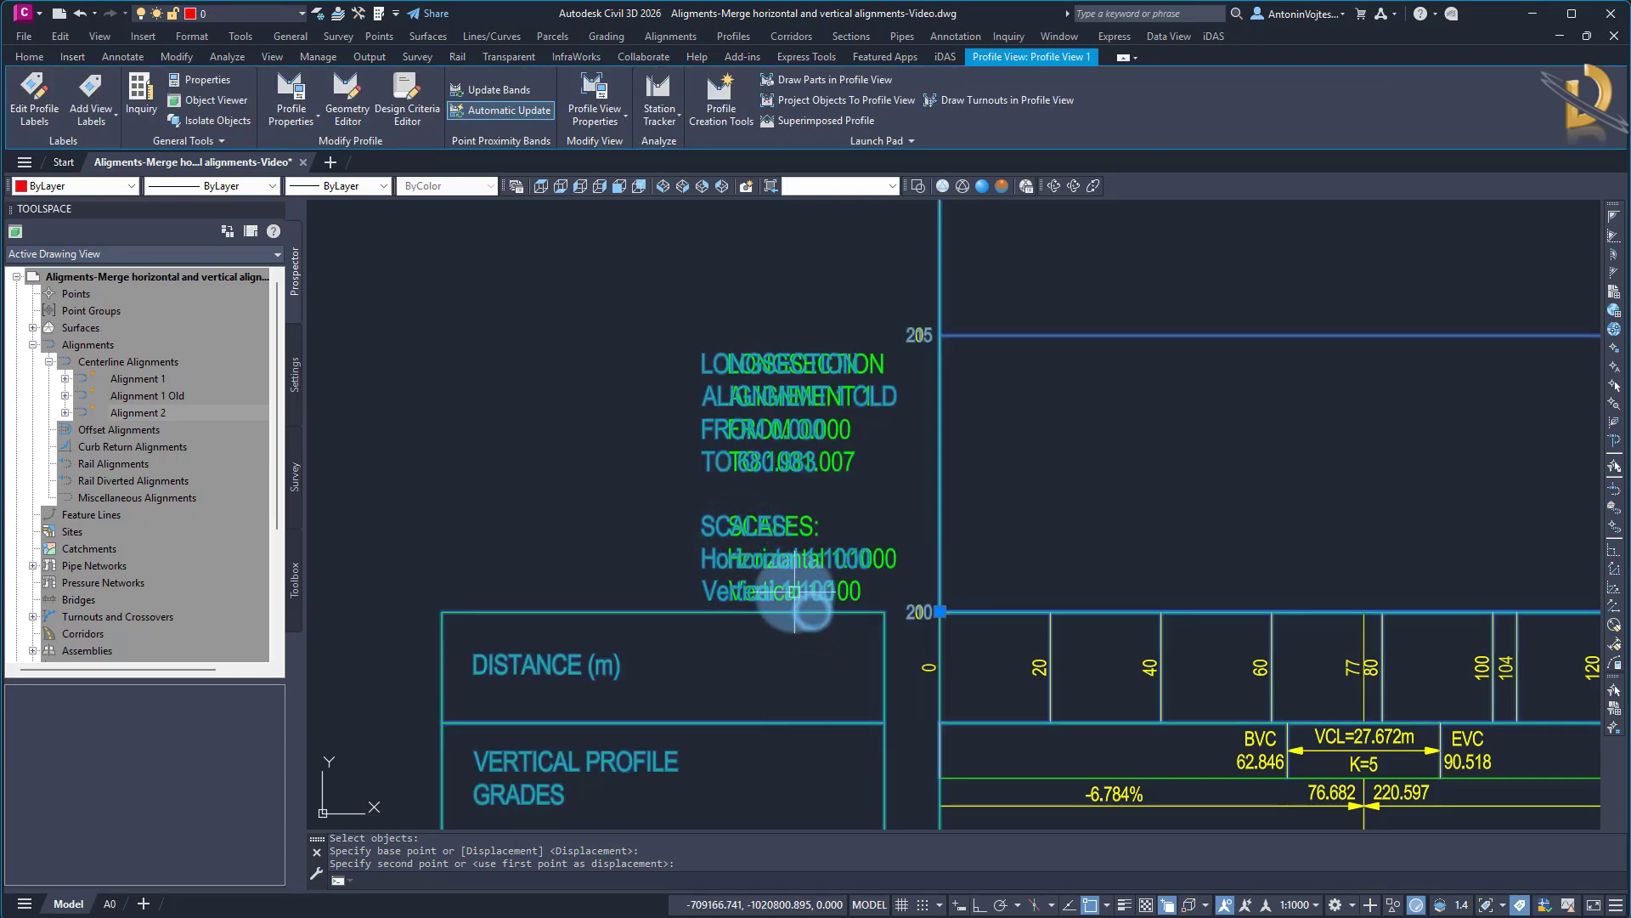
key("Return")
left_click(940, 612)
scroll(926, 610, "down", 7)
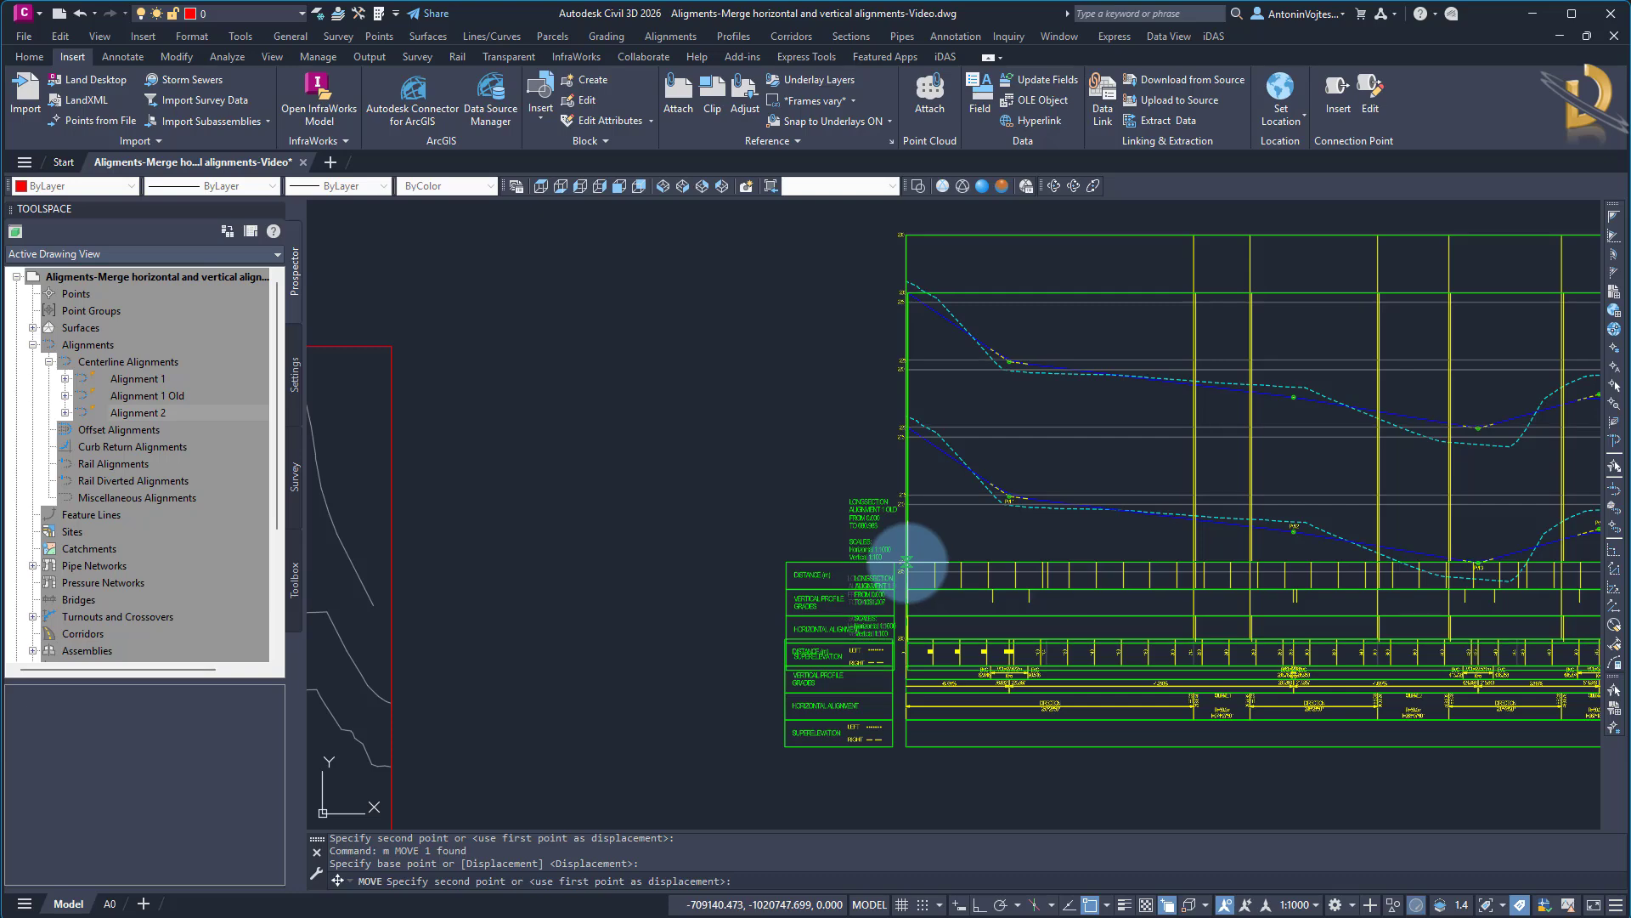
scroll(903, 535, "up", 5)
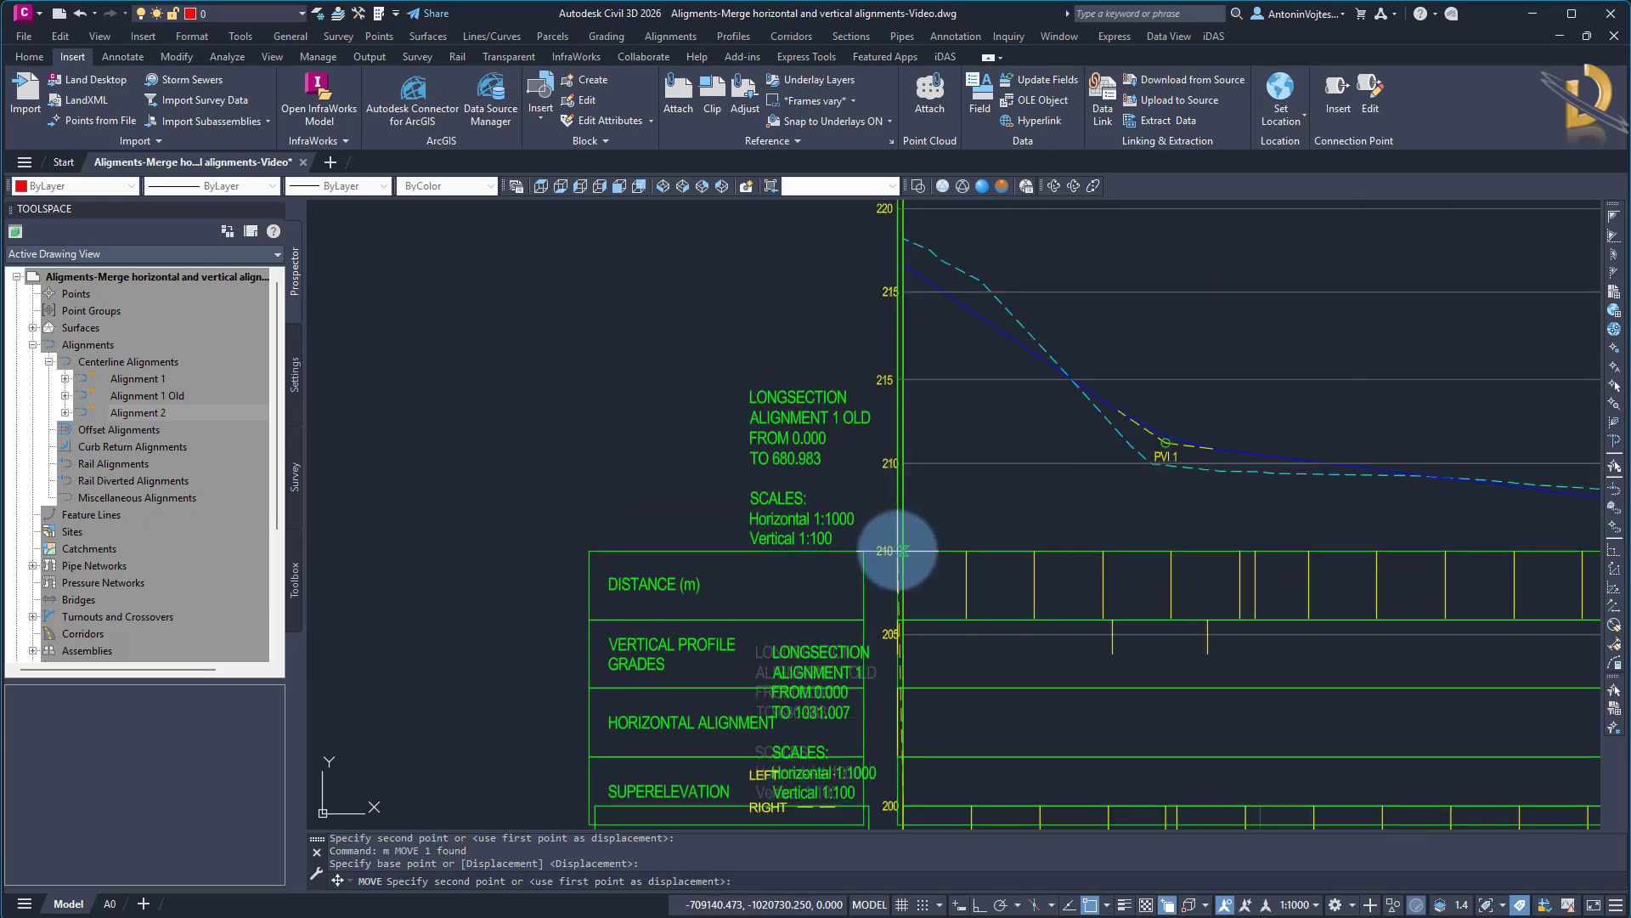
left_click(904, 626)
scroll(738, 590, "down", 5)
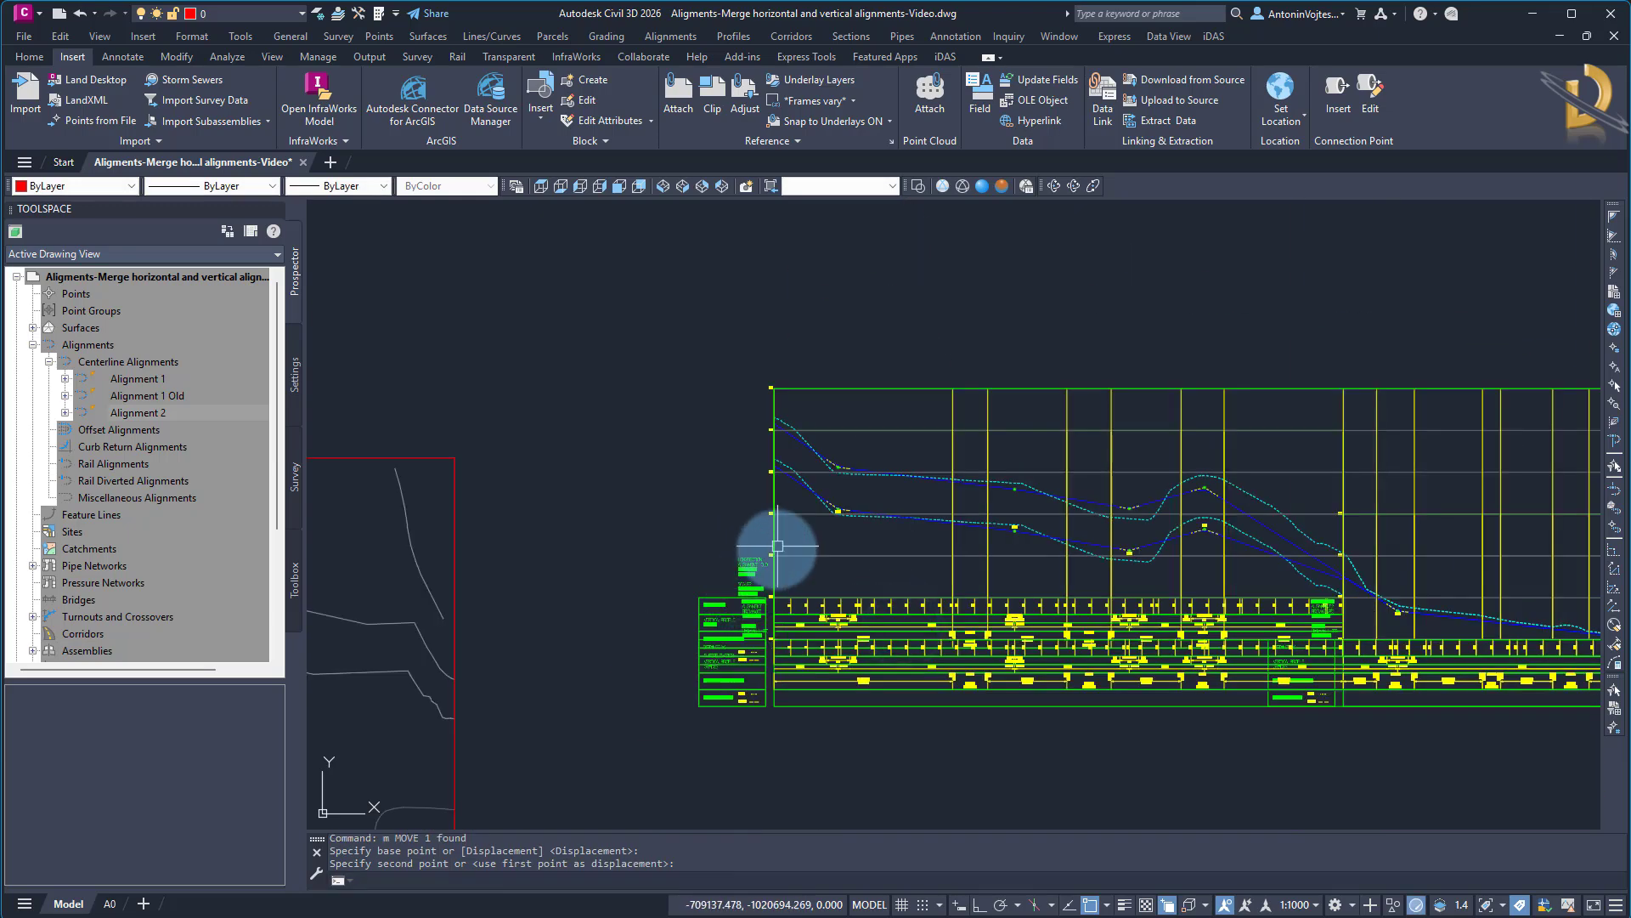
Move the Alignment 1 Old profile view up another grid interval, placing its datum on the Alignment 1 view's 210 level
scroll(850, 519, "up", 5)
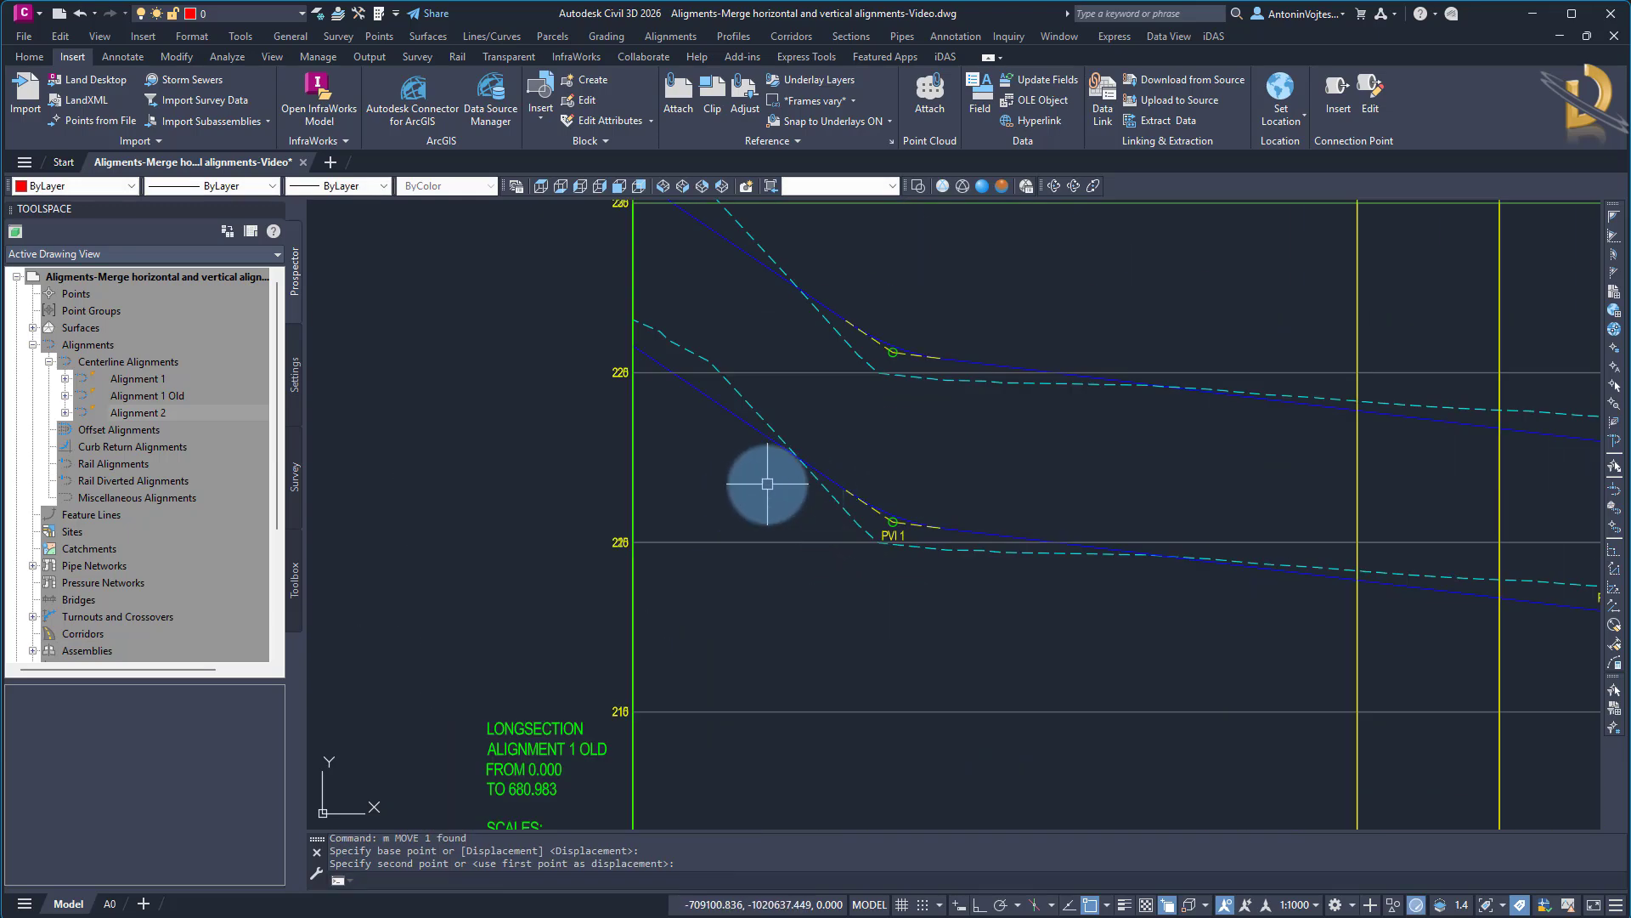
scroll(757, 499, "down", 5)
scroll(1232, 612, "up", 4)
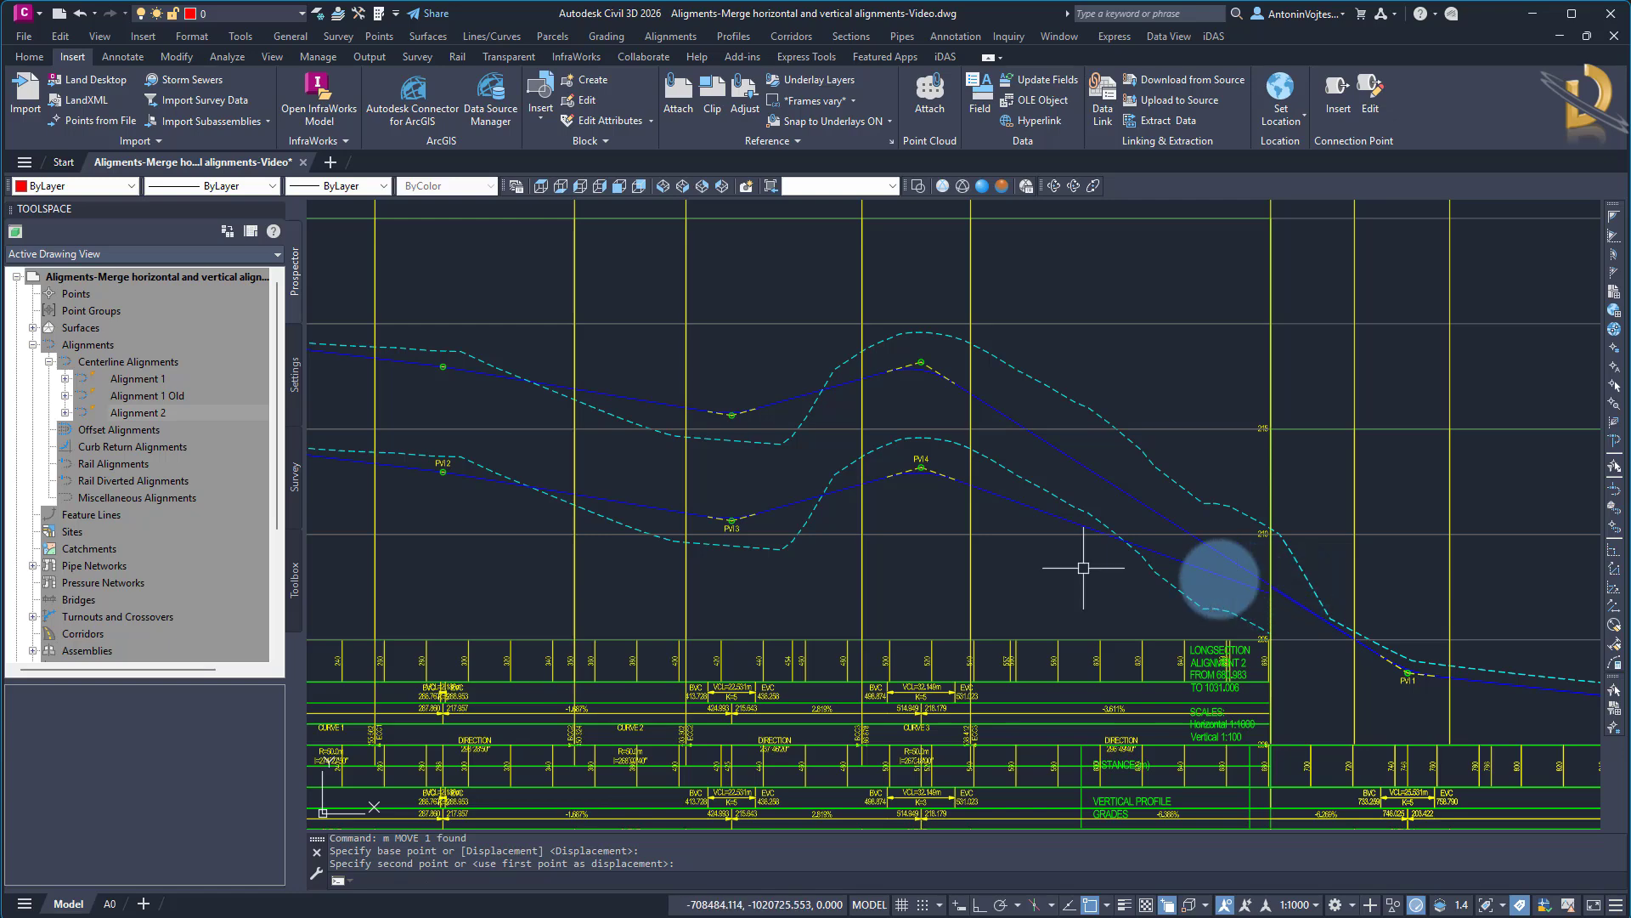
middle_click_drag(631, 517, 1094, 548)
middle_click_drag(546, 528, 1326, 597)
middle_click_drag(1118, 492, 825, 459)
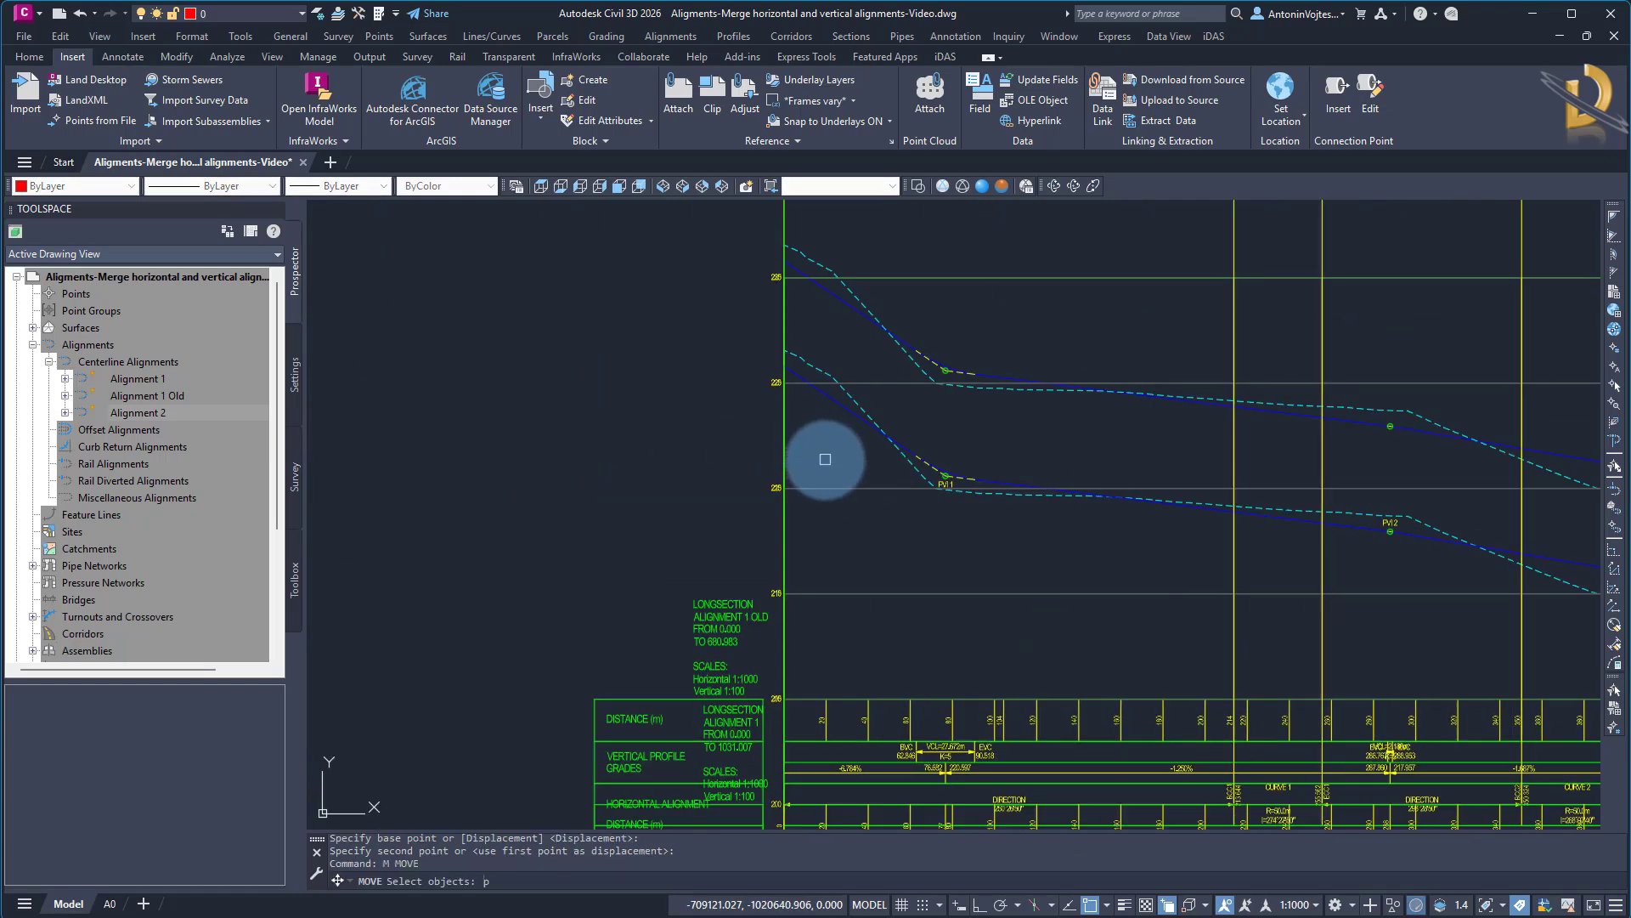
key("Return")
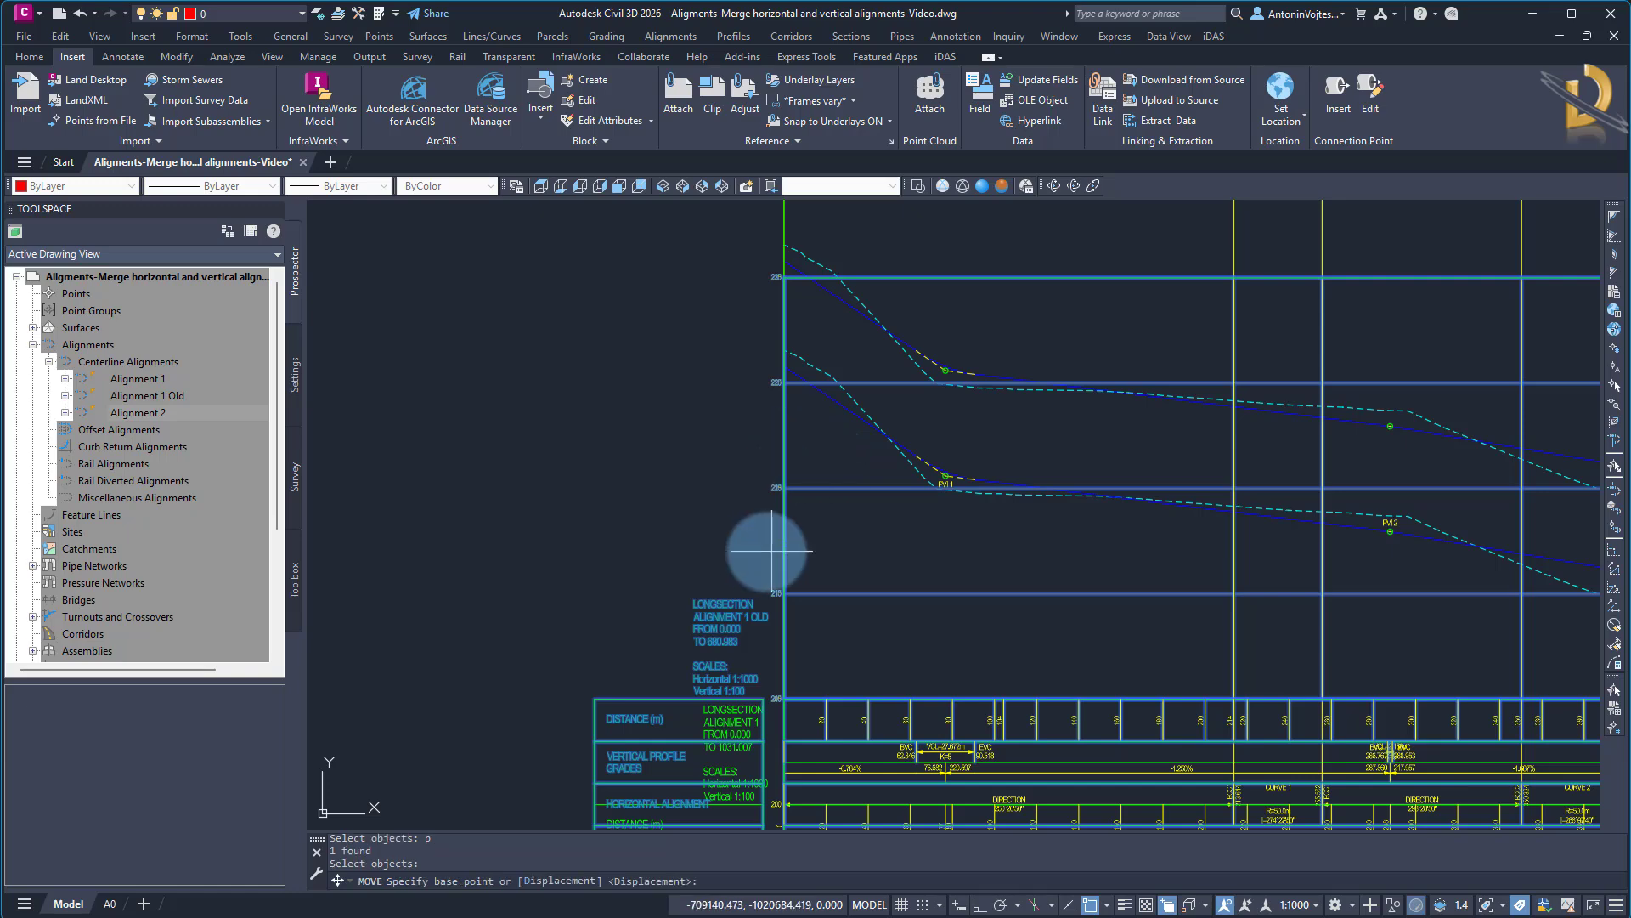
left_click(789, 699)
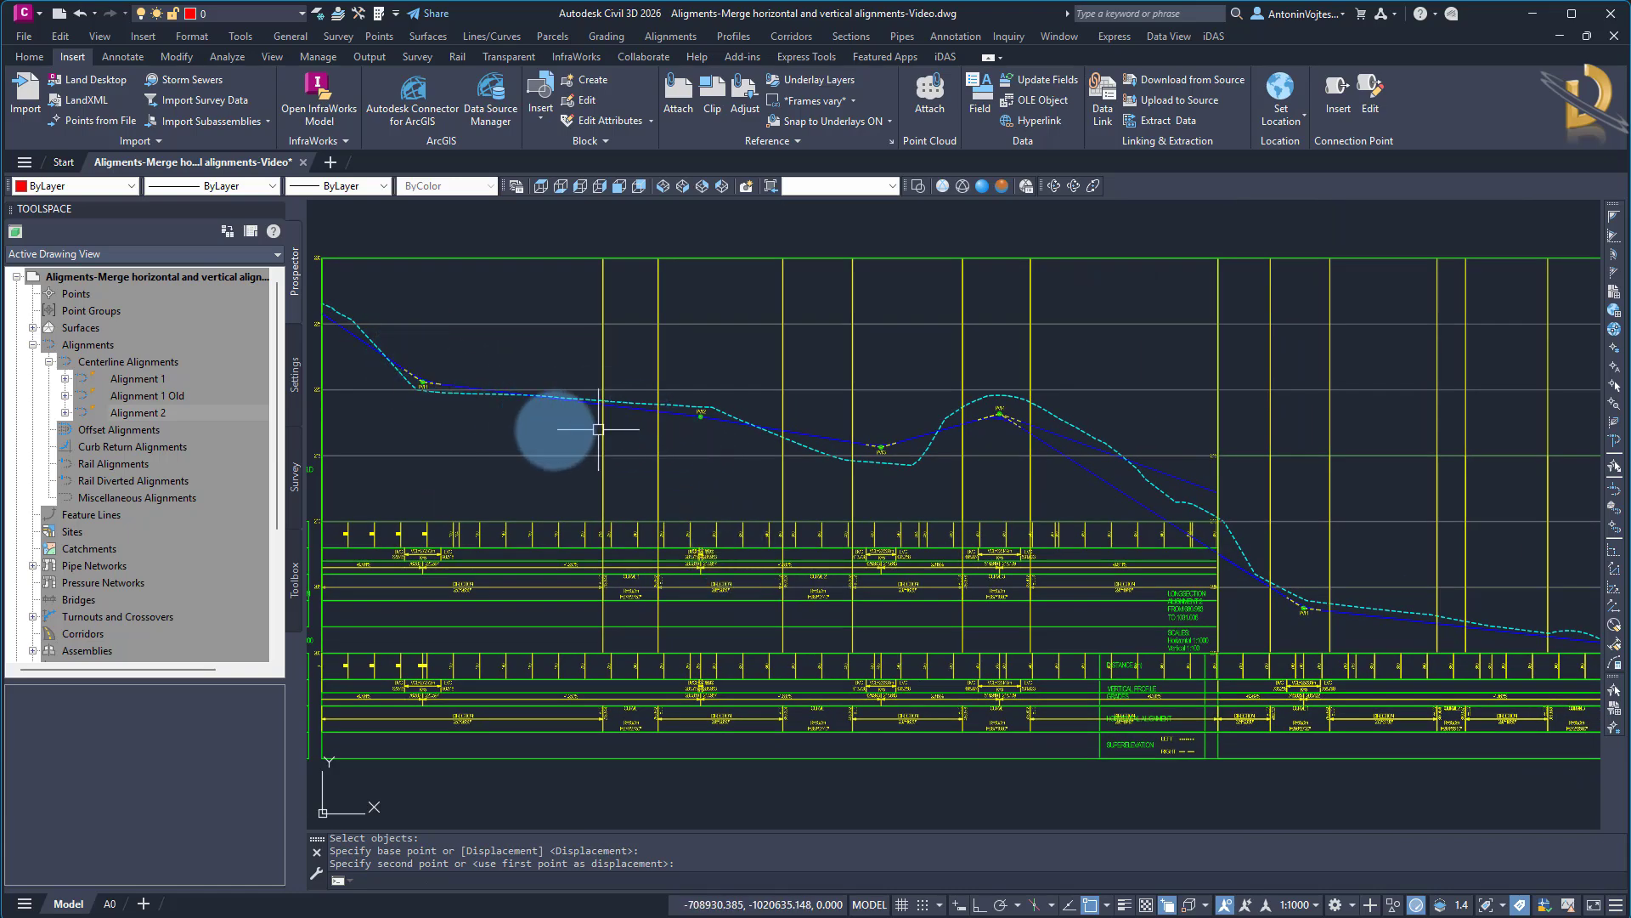
Select the original VA Alignment 1 design profile and compare its end with the merged profile where Alignment 2 begins
scroll(706, 425, "up", 6)
middle_click_drag(1342, 521, 496, 515)
middle_click_drag(1137, 610, 660, 498)
left_click(899, 374)
scroll(737, 359, "down", 4)
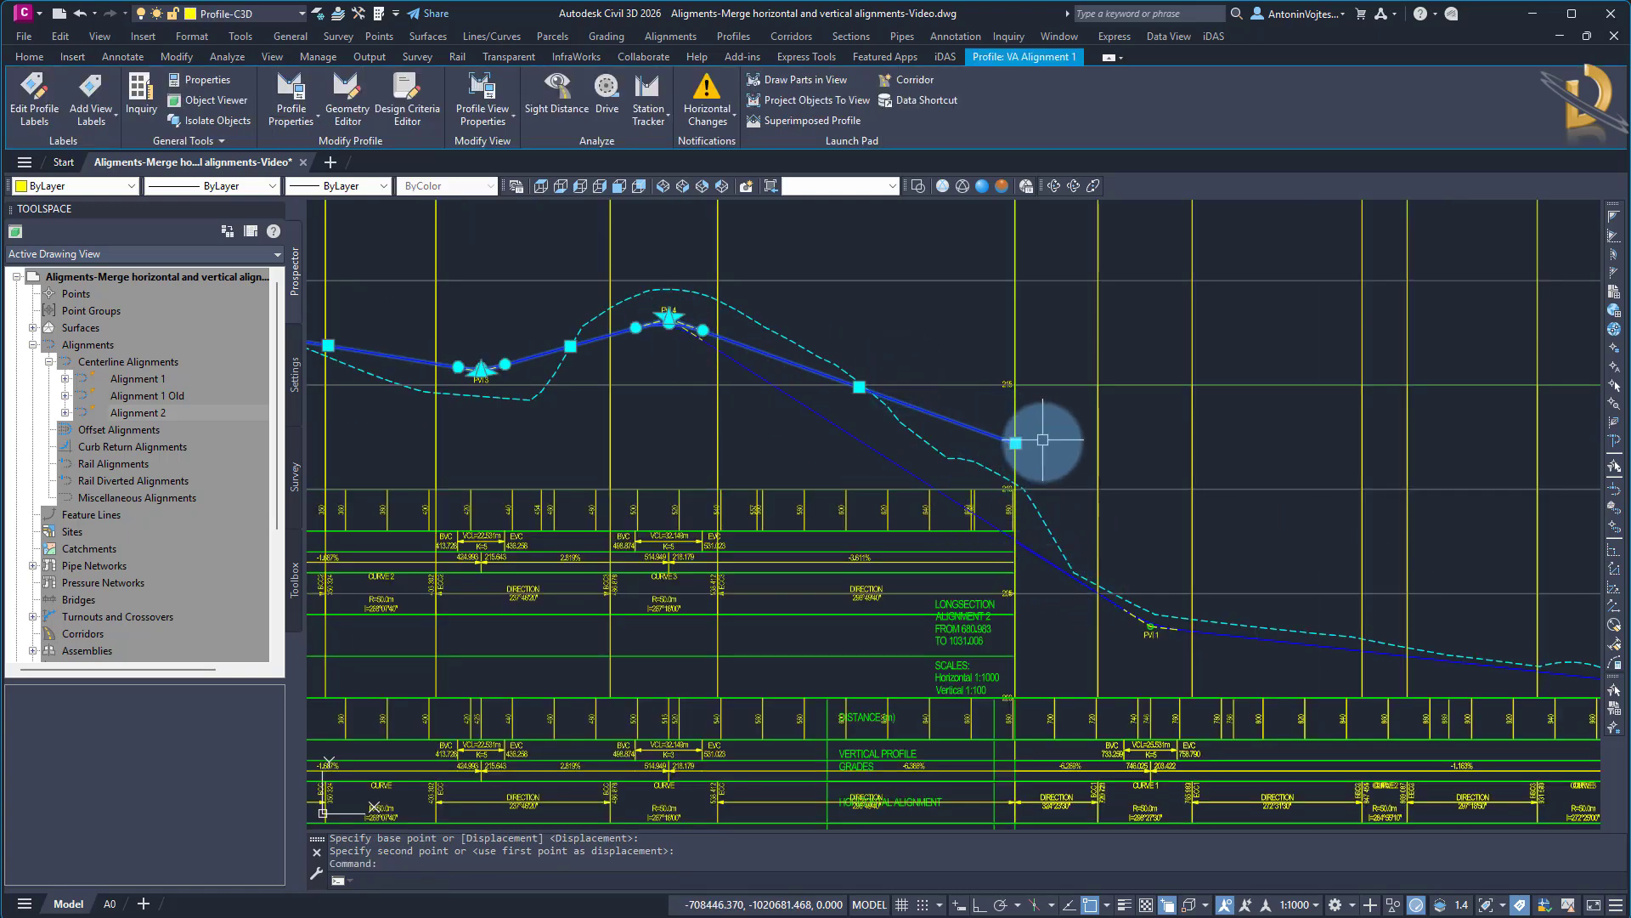
scroll(1151, 639, "up", 4)
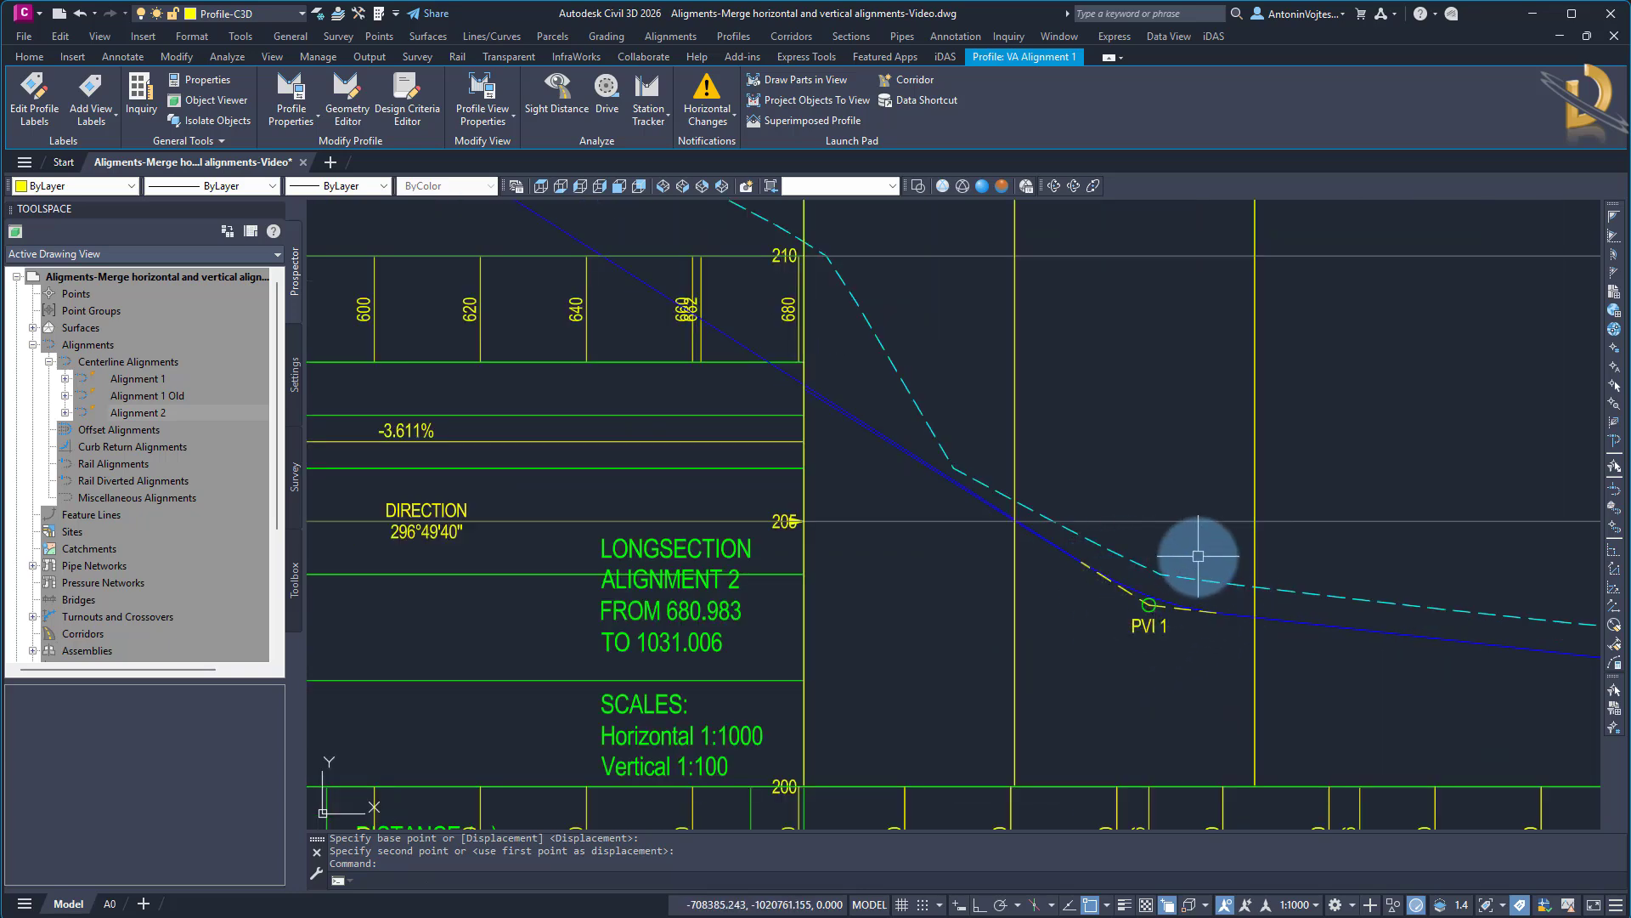
Review the overlaid profile views as a whole and deselect the VA Alignment 1 design profile
scroll(1198, 555, "down", 5)
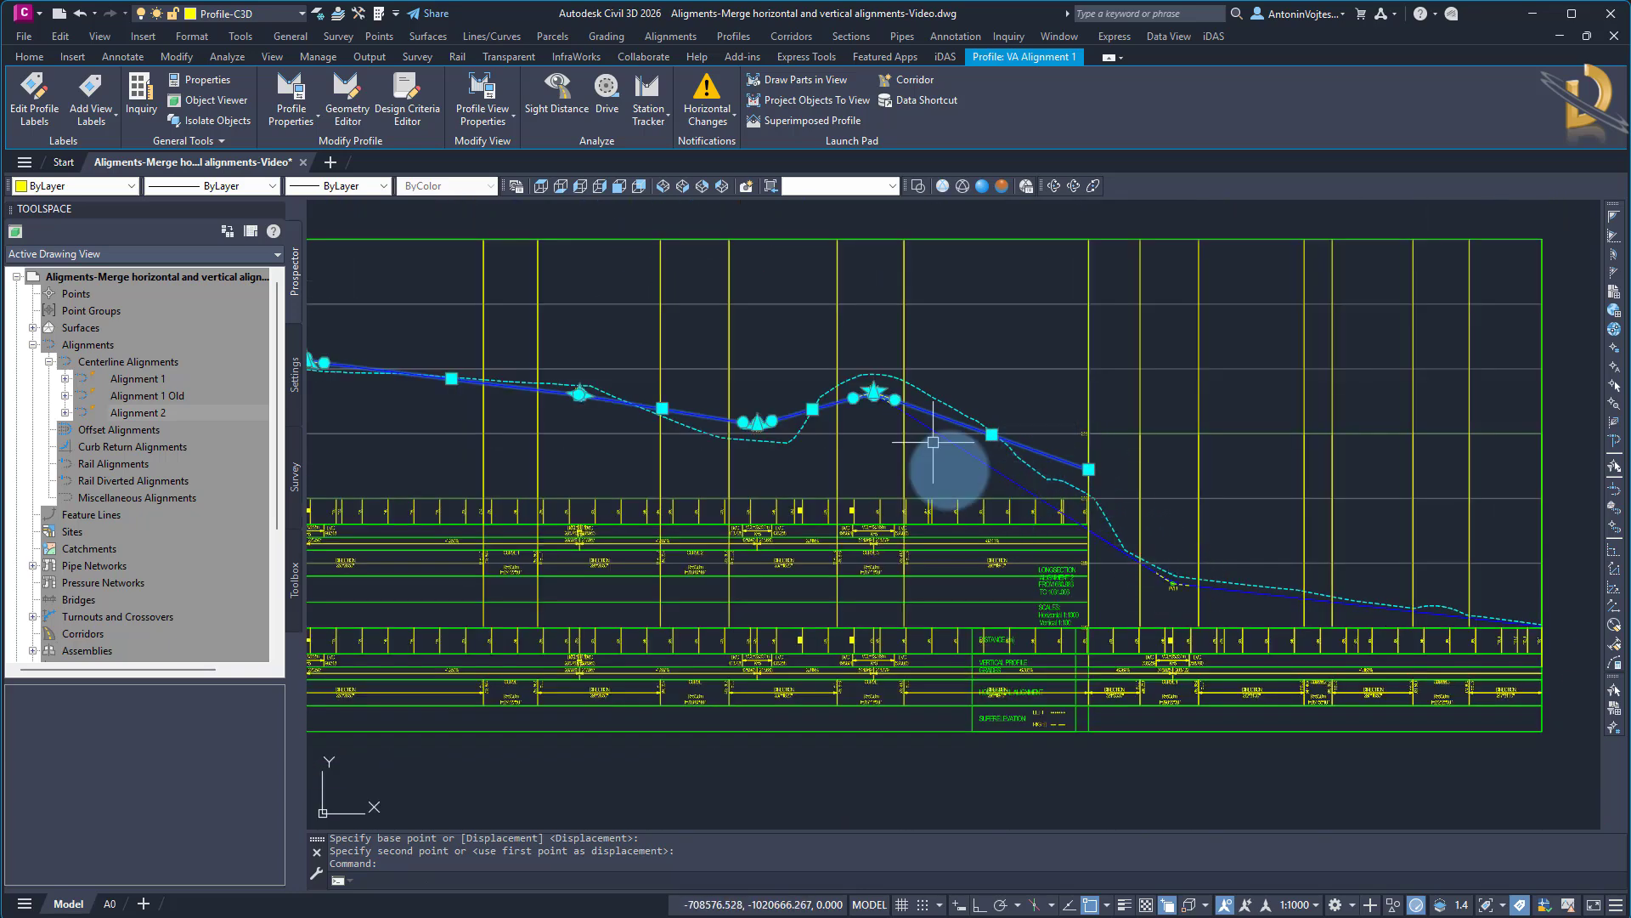
scroll(1093, 554, "down", 5)
middle_click_drag(1038, 685, 1213, 553)
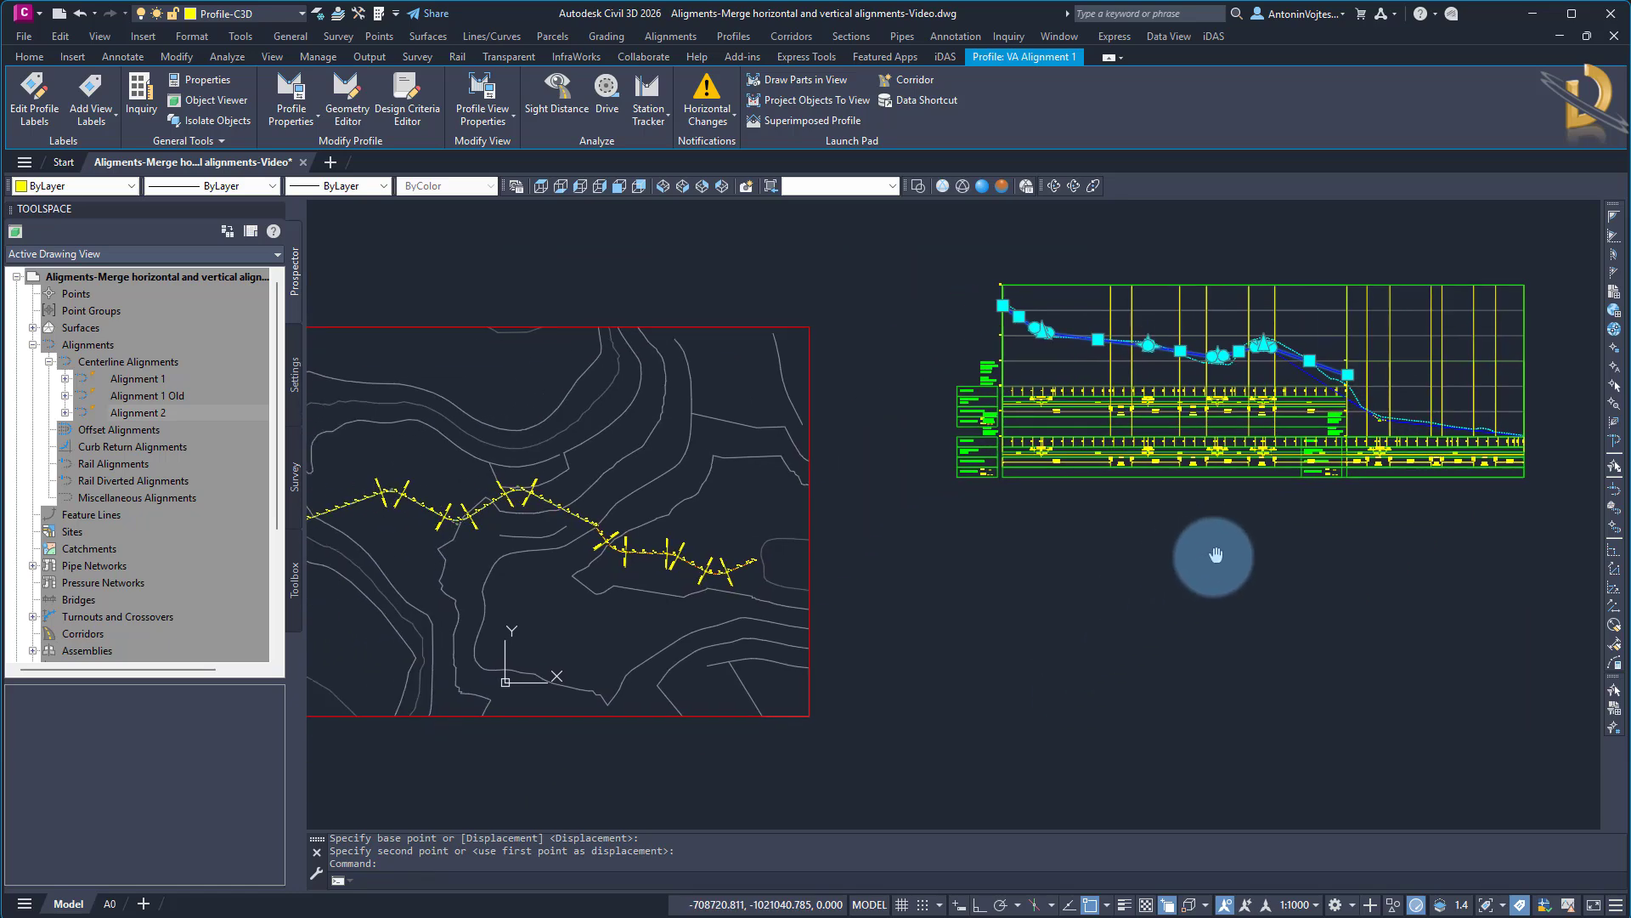
key("Escape")
Examine the merged alignment in plan along its full length, including the station labels at the junction of the two original alignments
middle_click_drag(976, 633, 1061, 589)
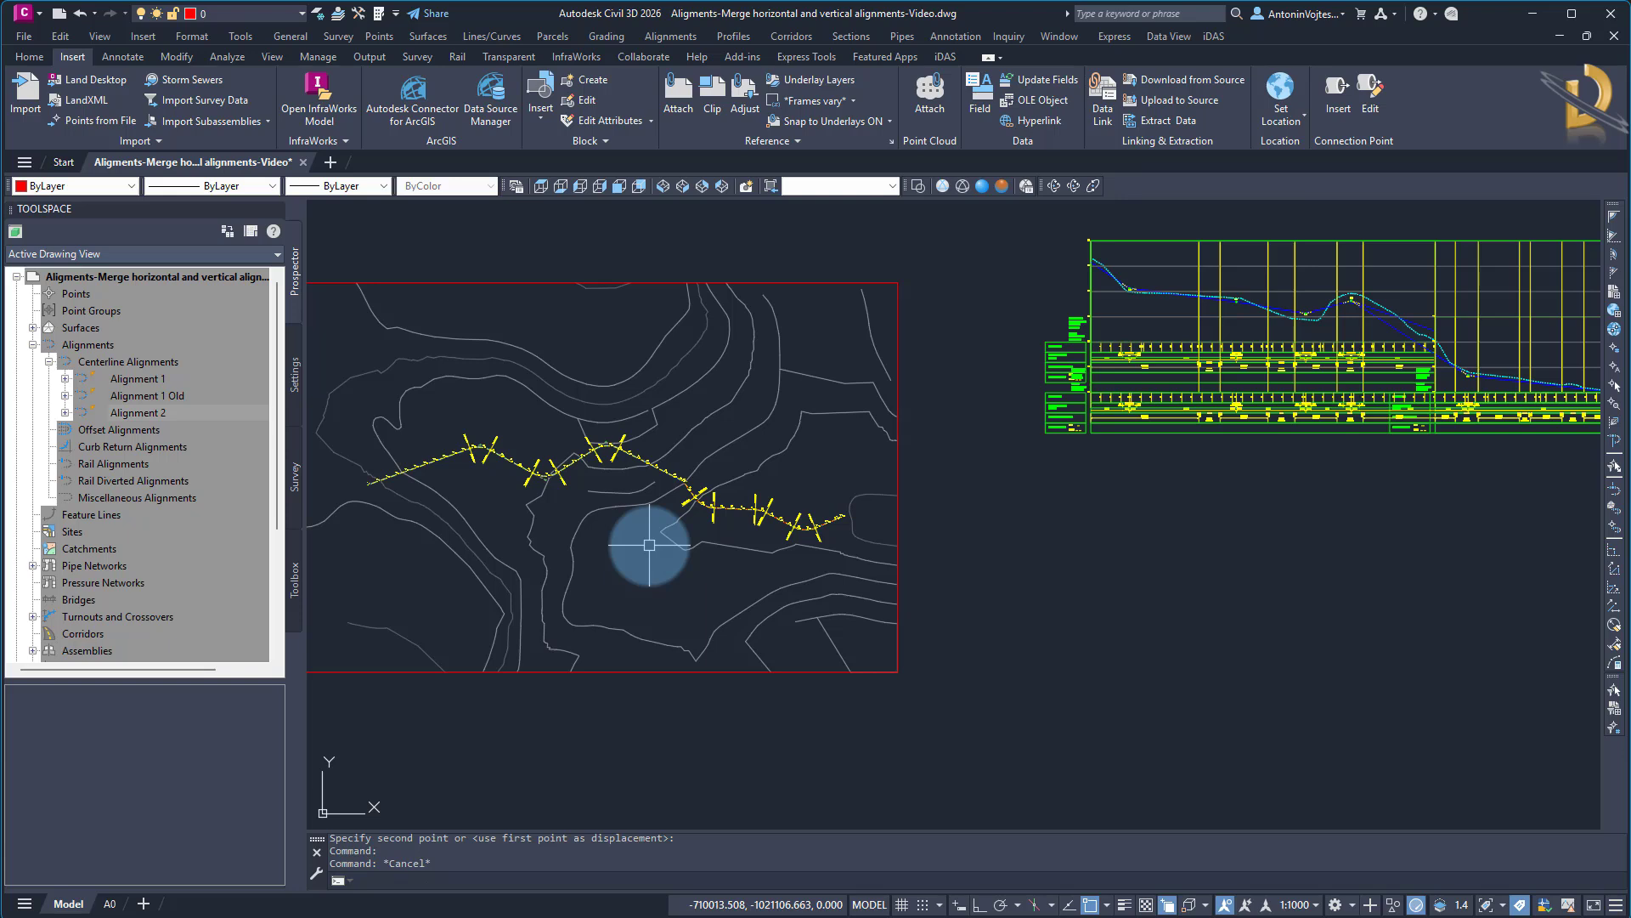
left_click(480, 875)
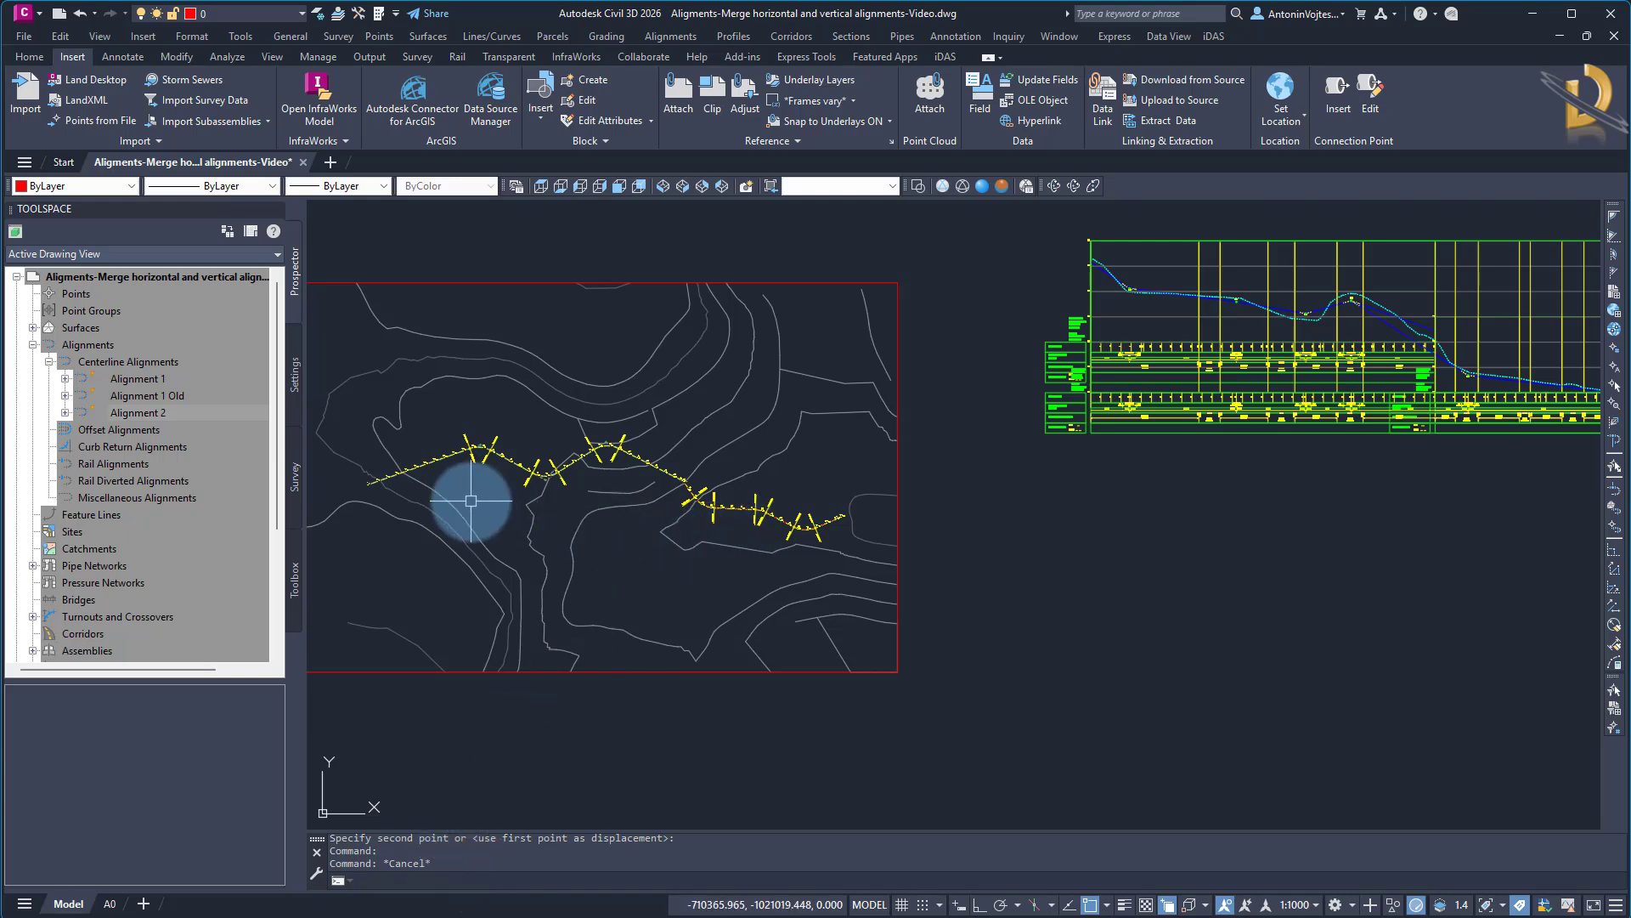
scroll(714, 498, "up", 2)
scroll(712, 498, "up", 2)
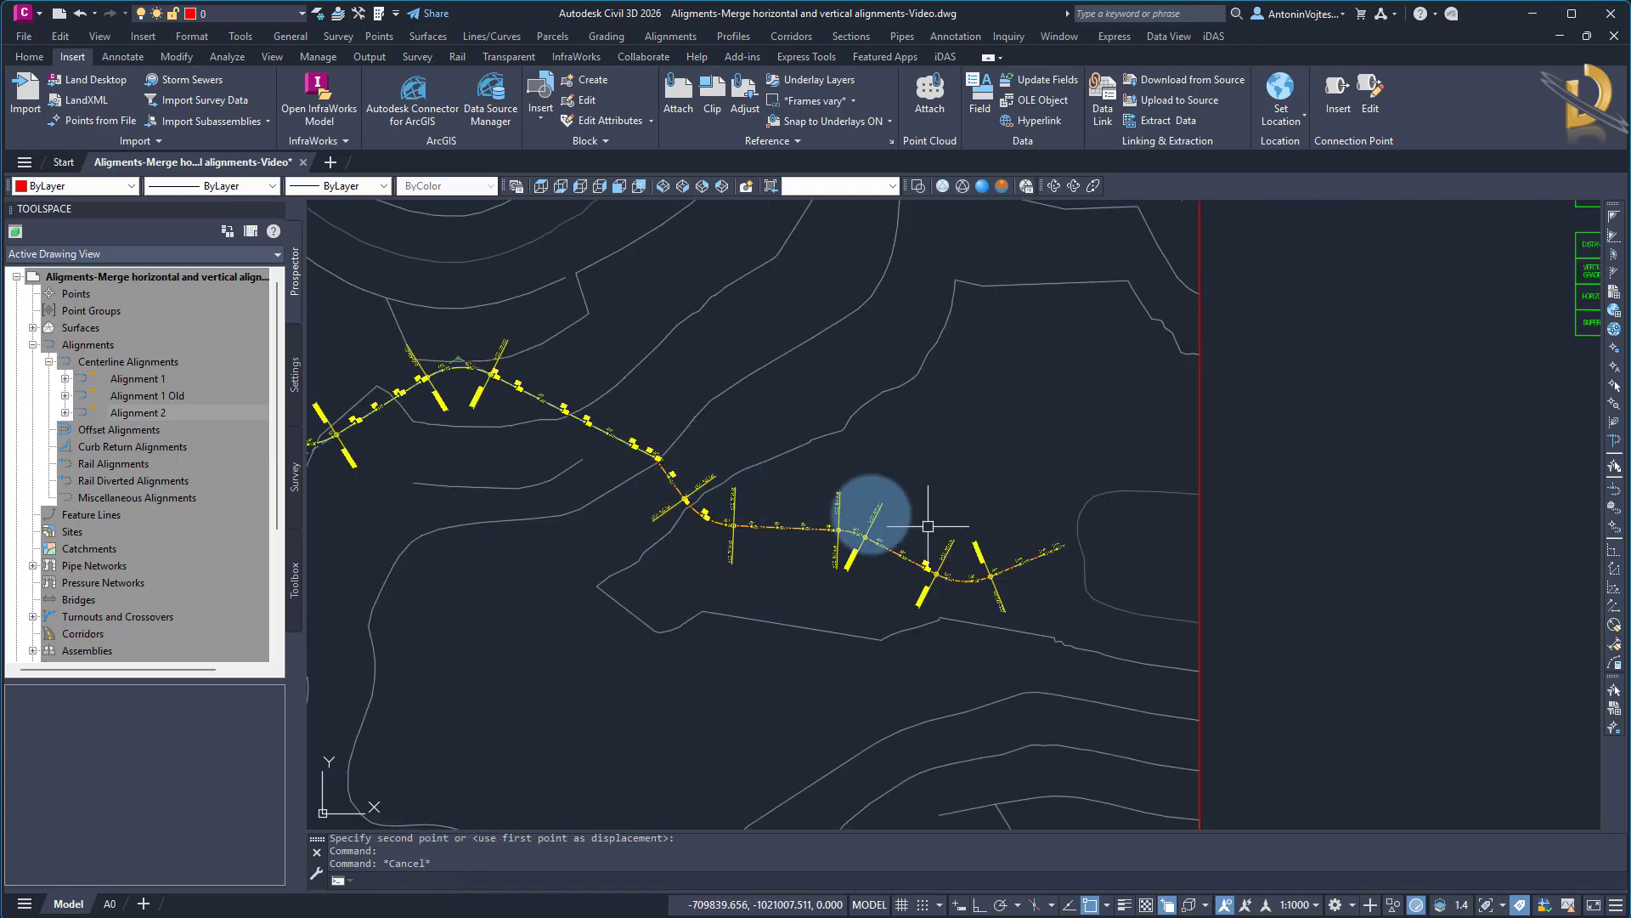
middle_click_drag(690, 579, 1147, 567)
scroll(1151, 566, "down", 2)
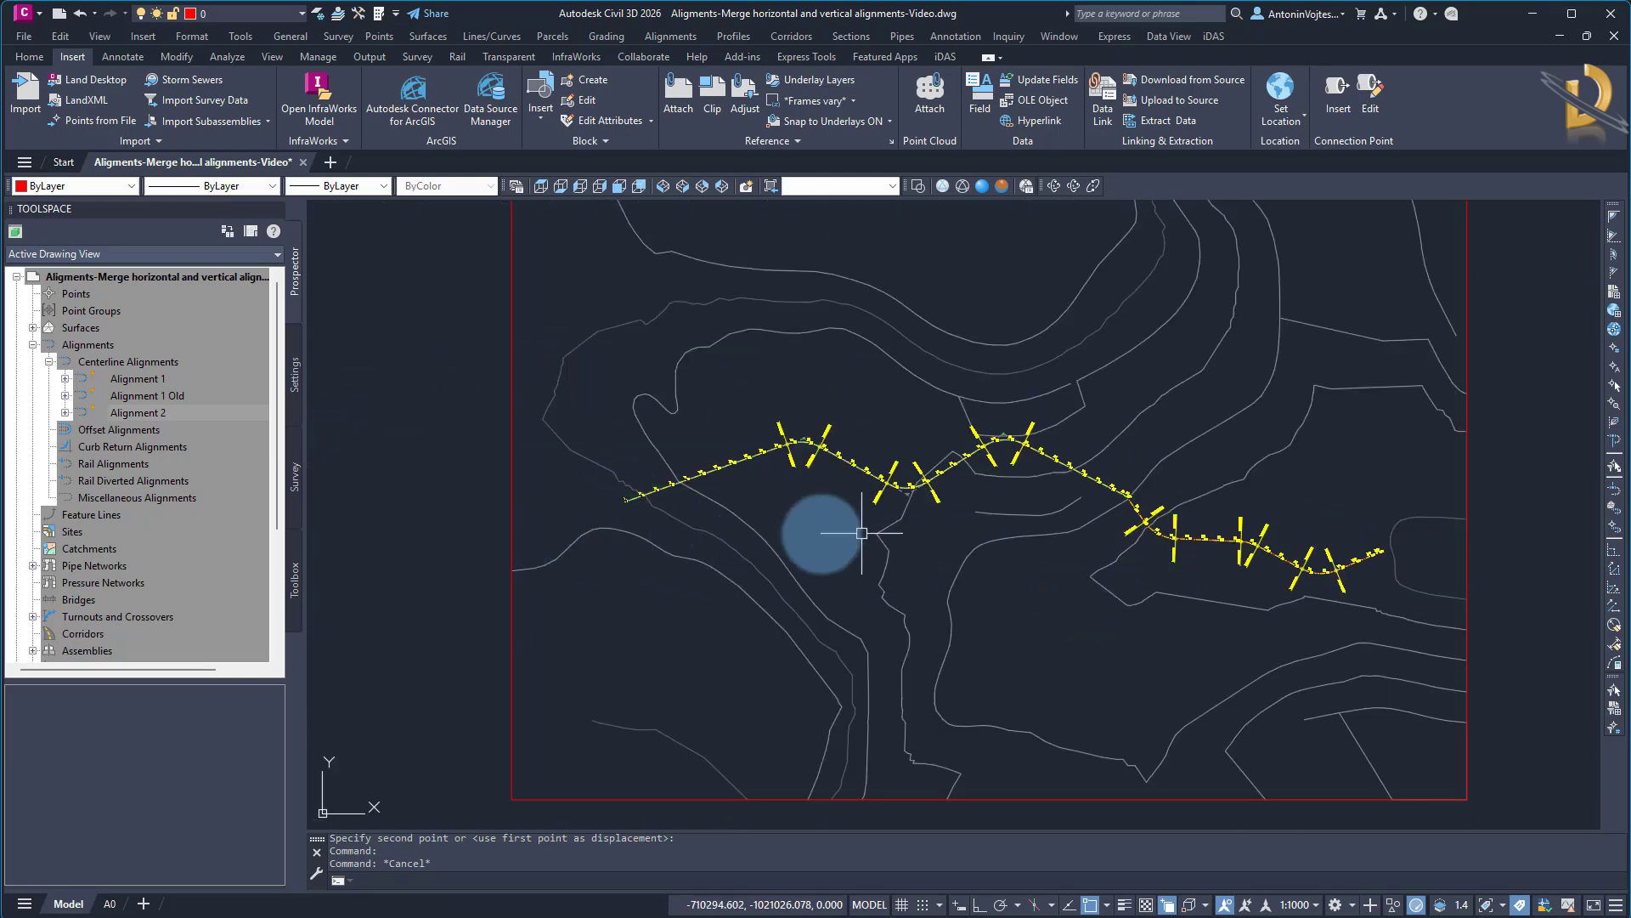
scroll(819, 536, "up", 5)
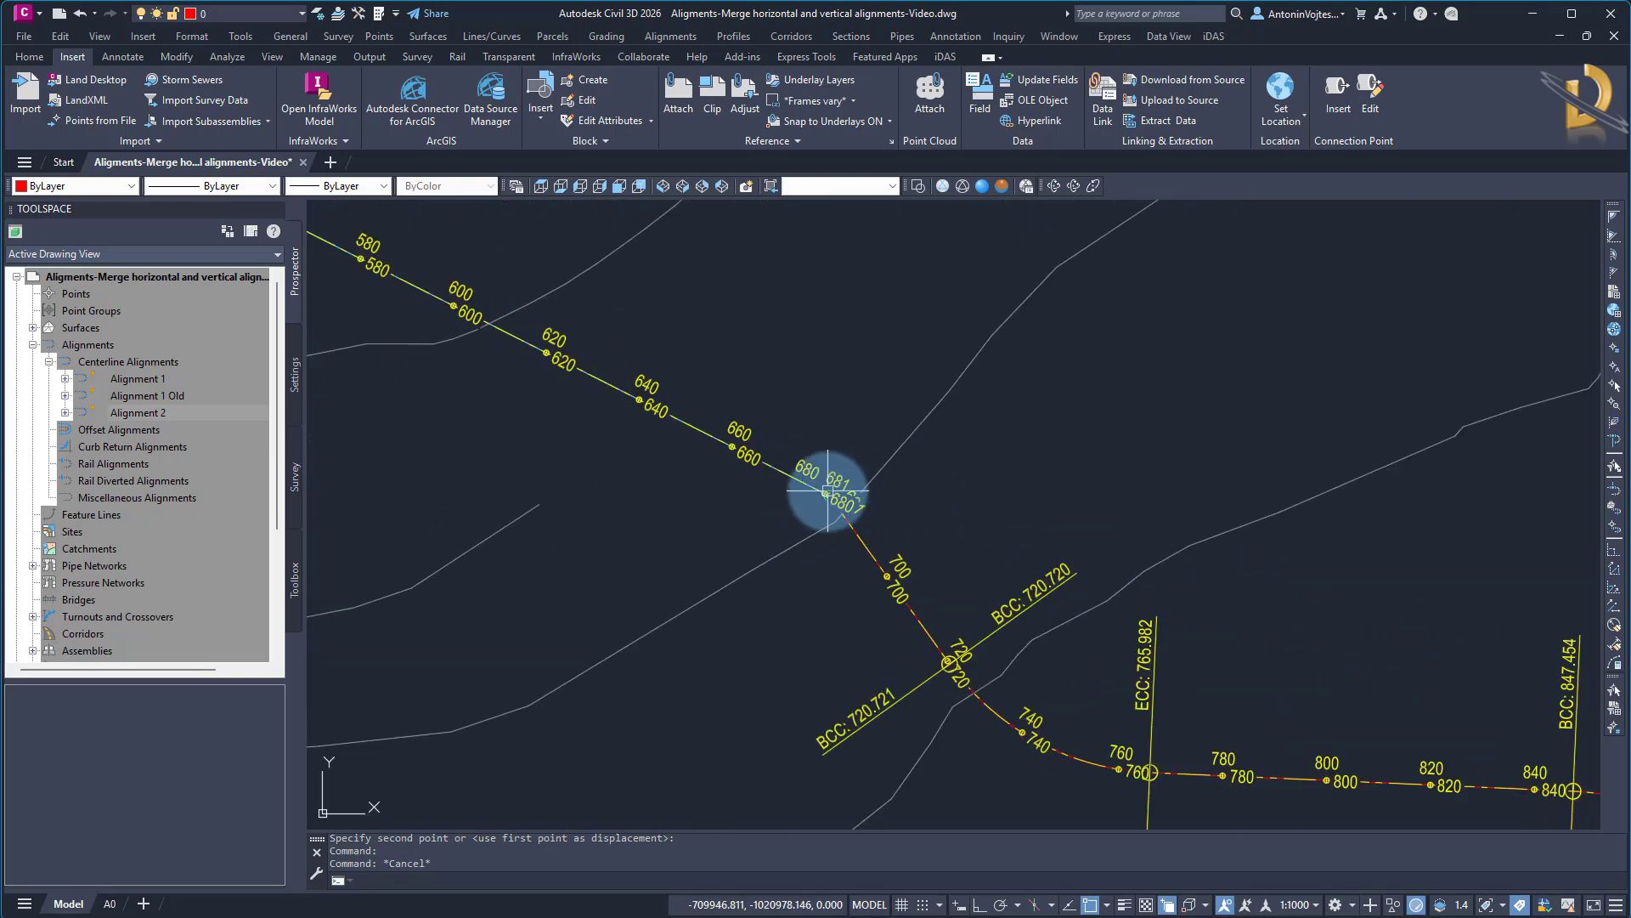
scroll(824, 493, "down", 5)
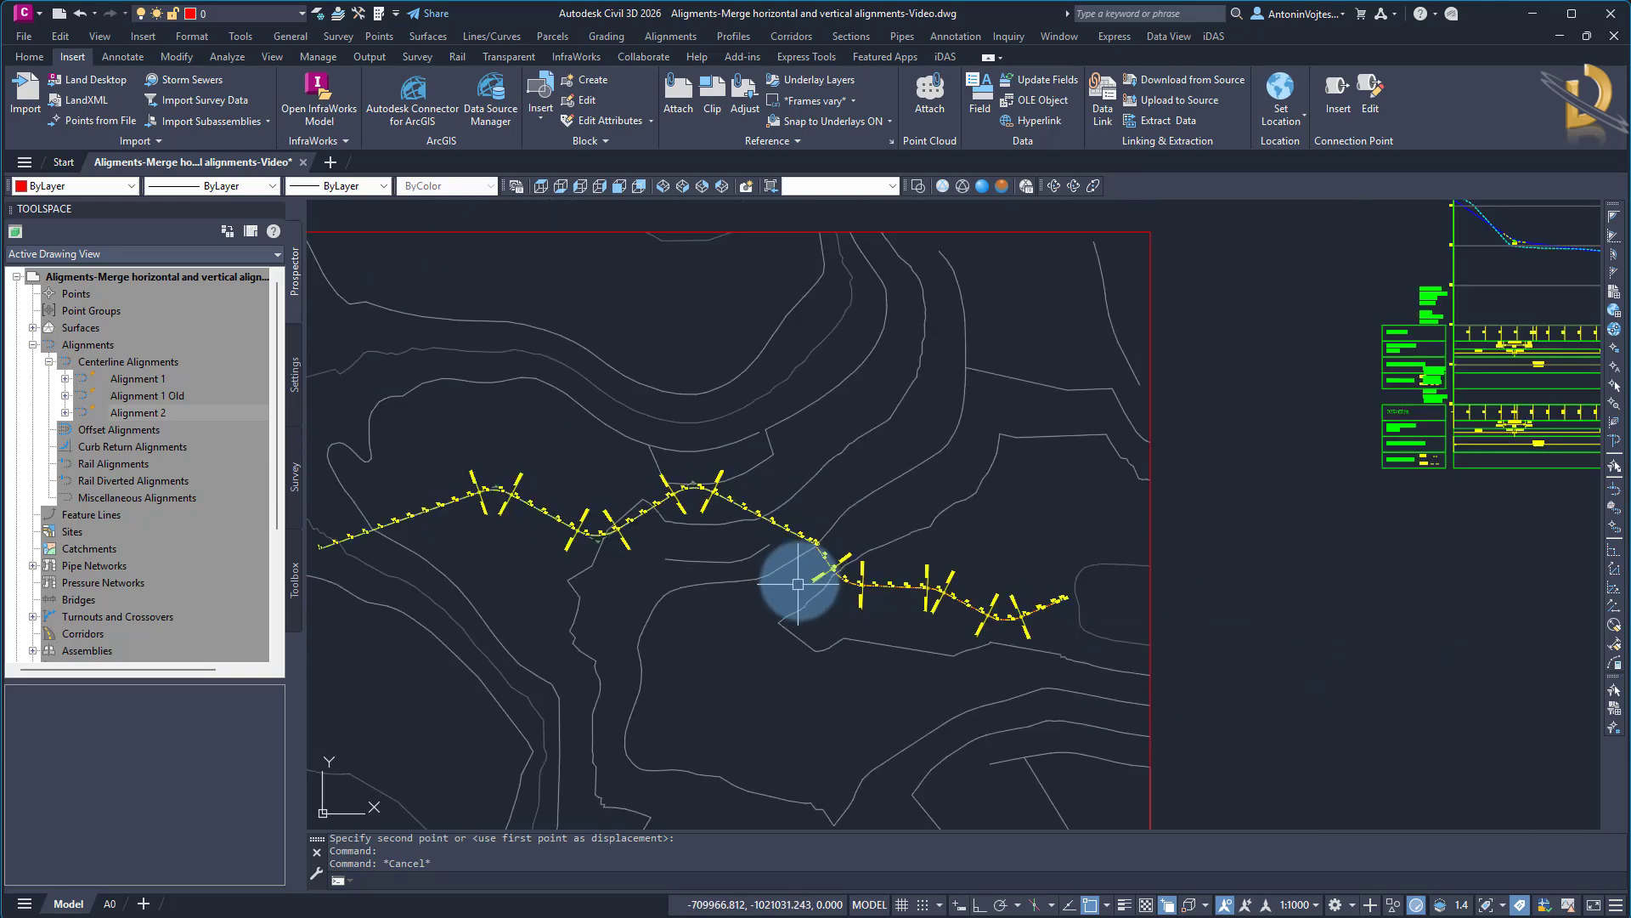
scroll(819, 714, "down", 5)
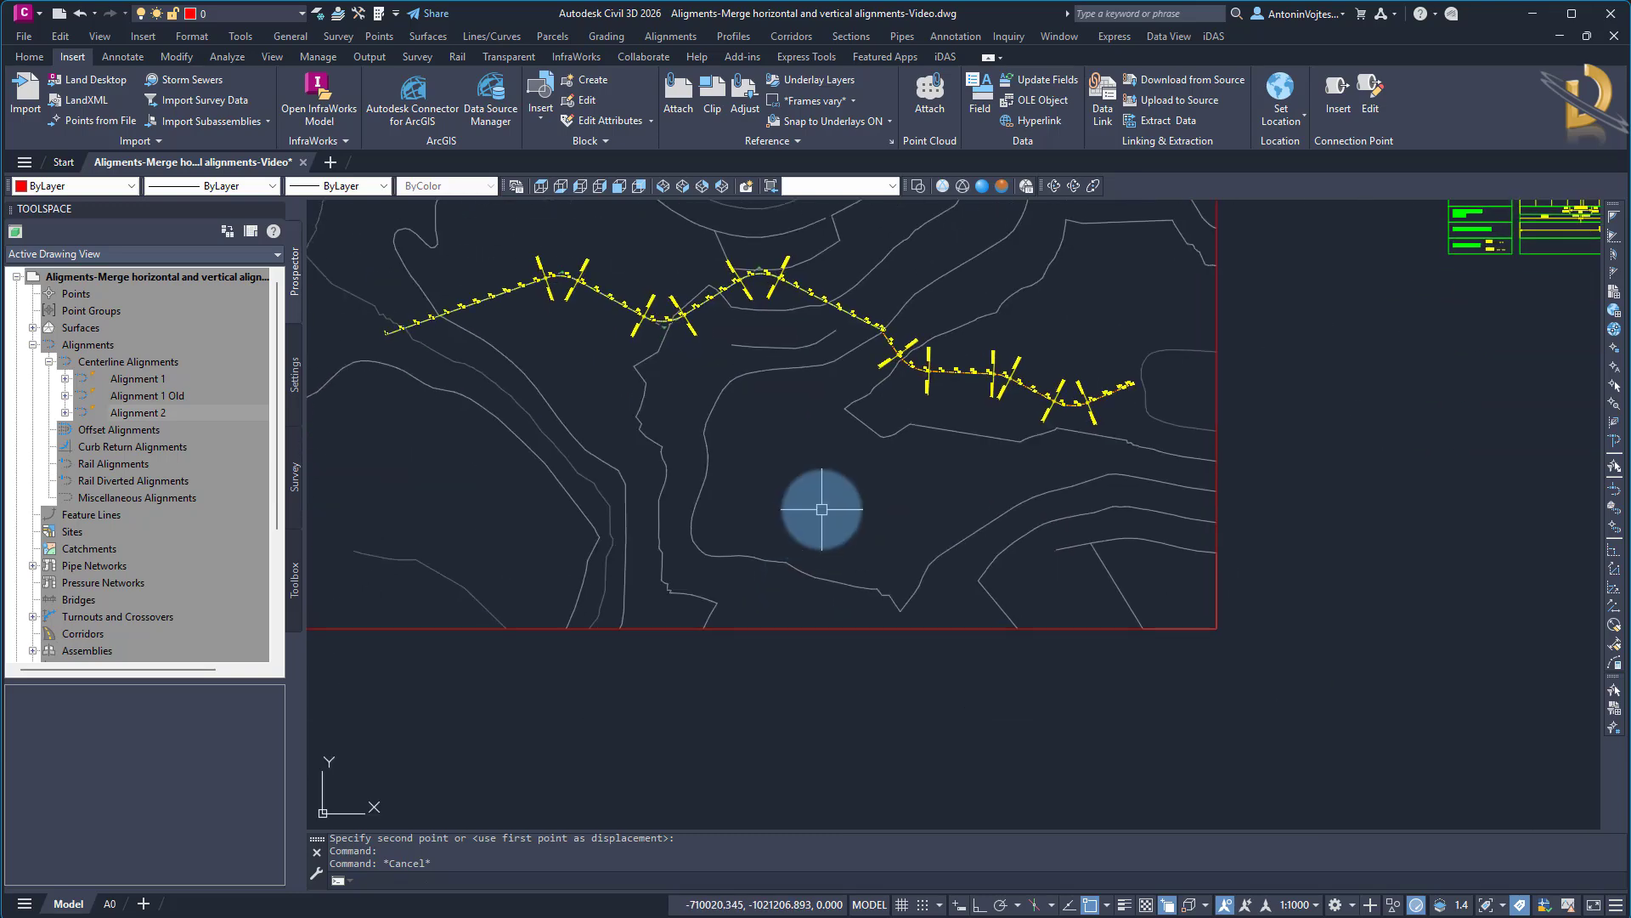
middle_click_drag(1060, 661, 819, 650)
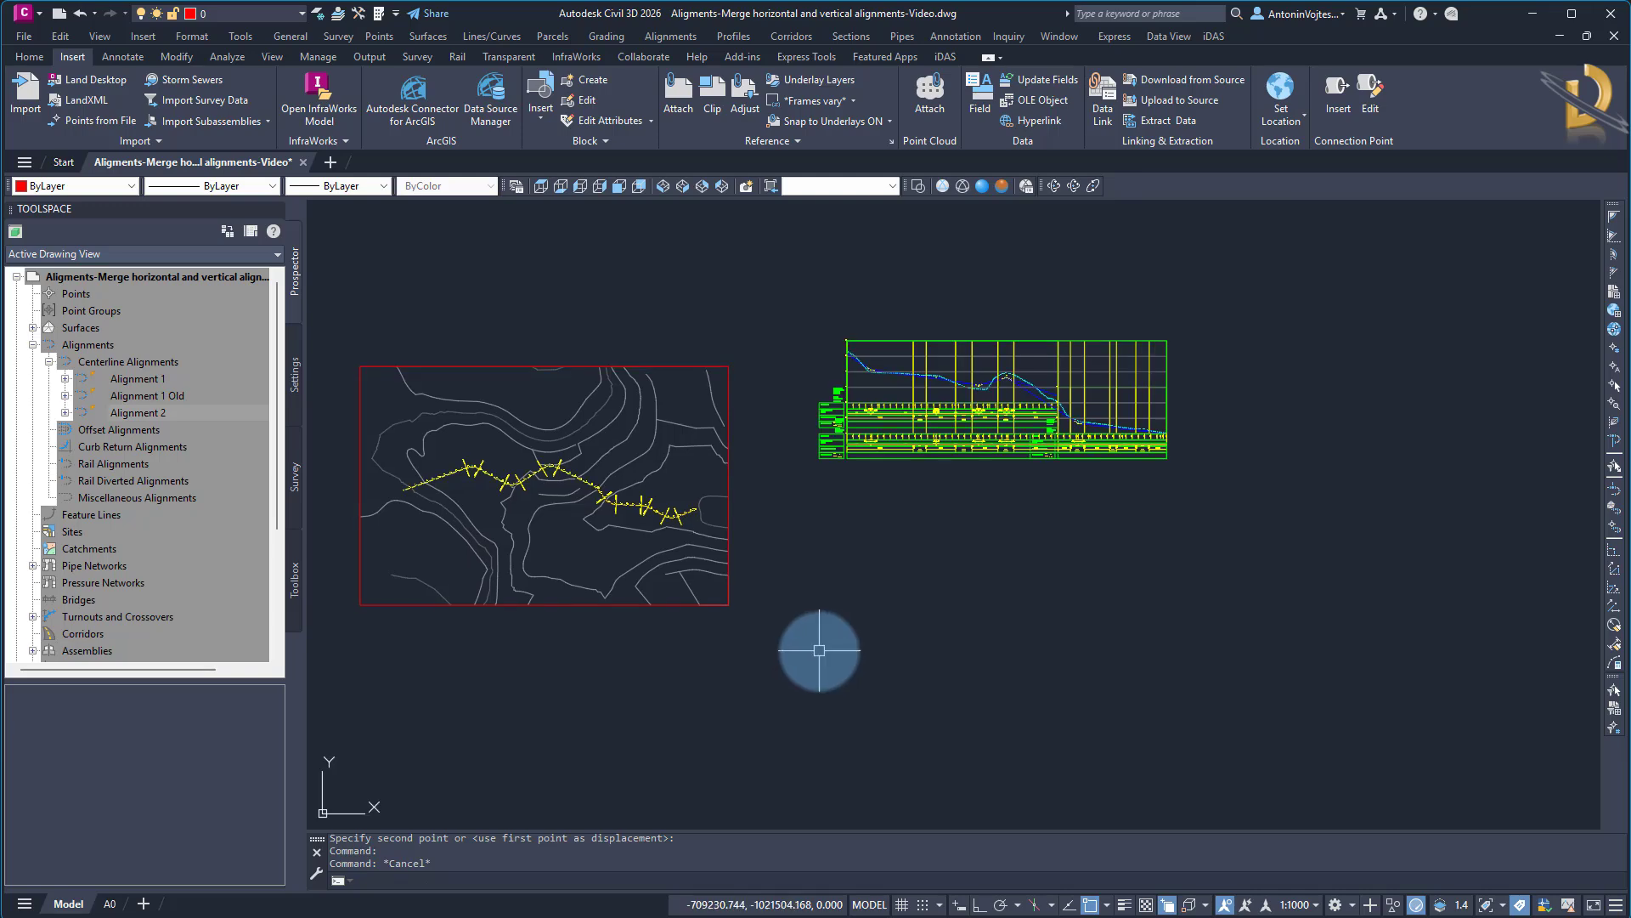